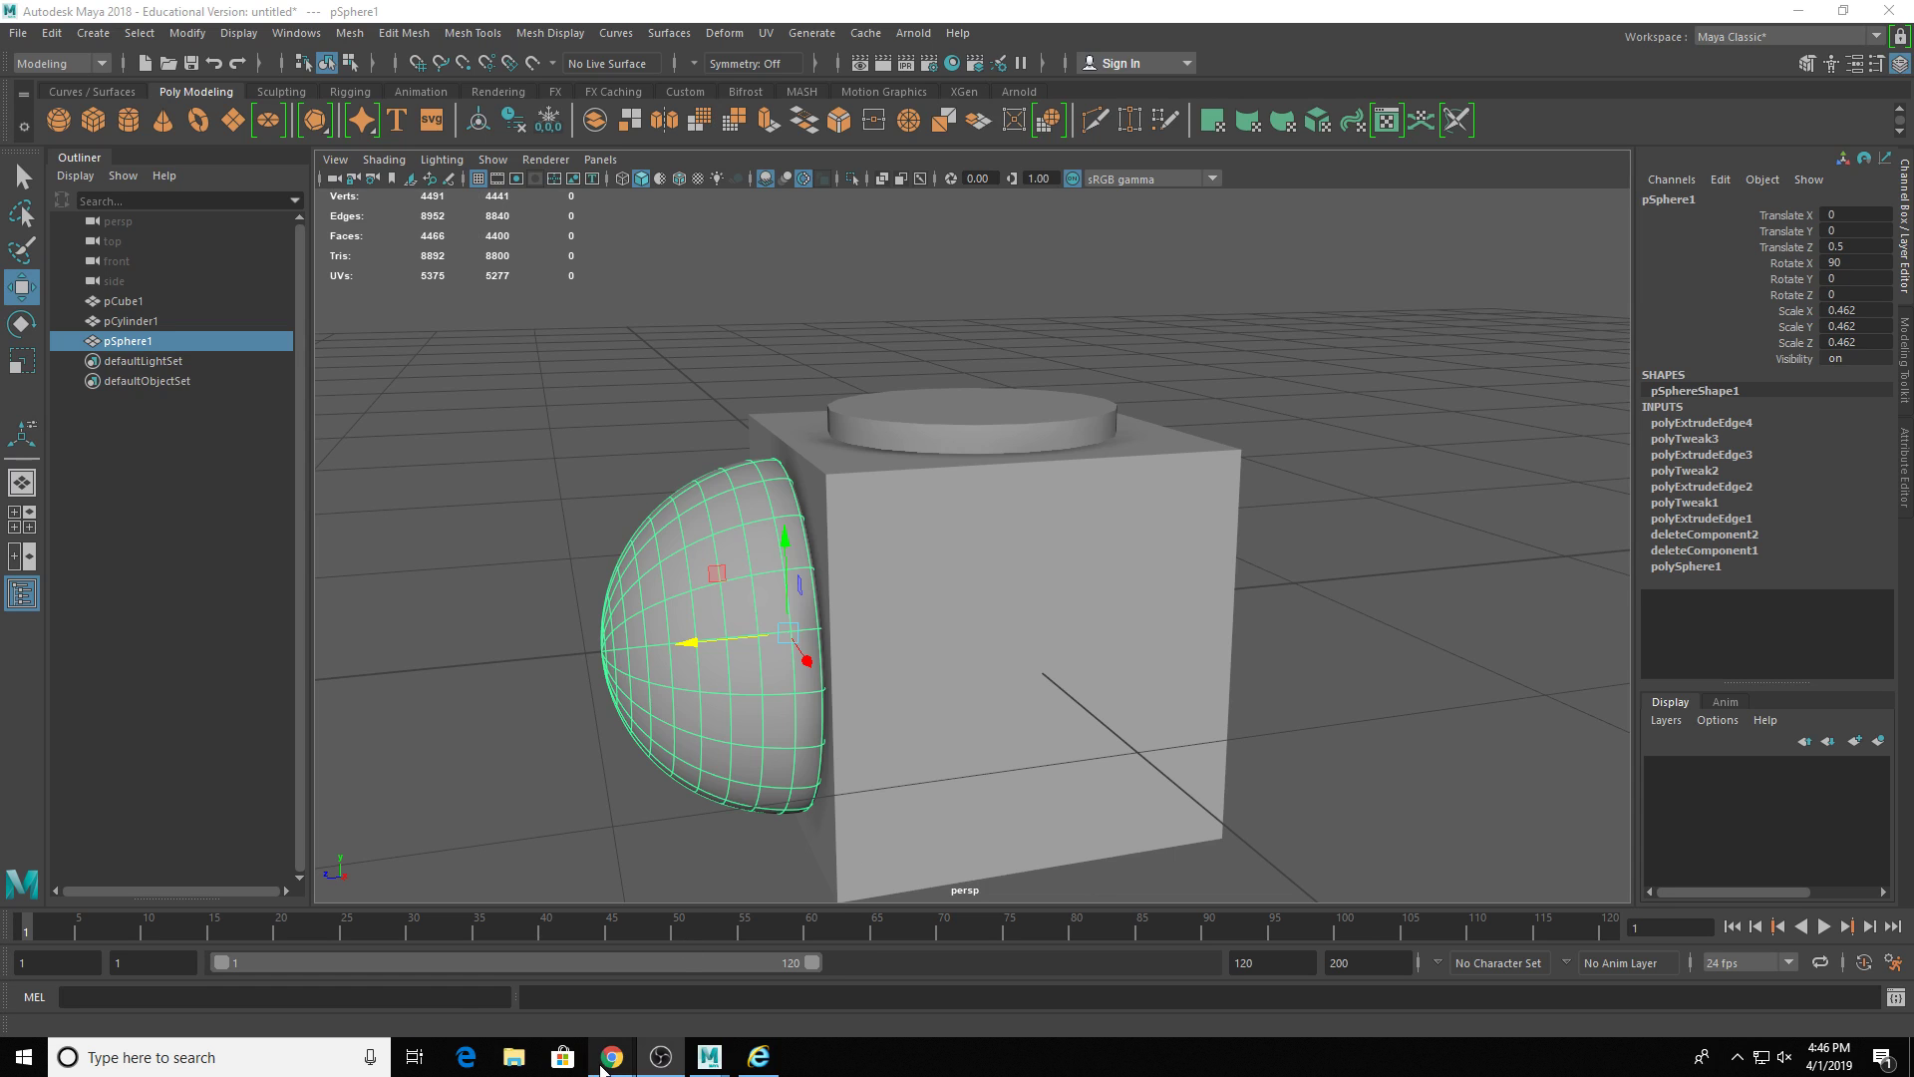
- Bring up the Chrome window showing the _Assignments ANIM 141 Google Drive folder
mouse_move(611, 1056)
click(718, 972)
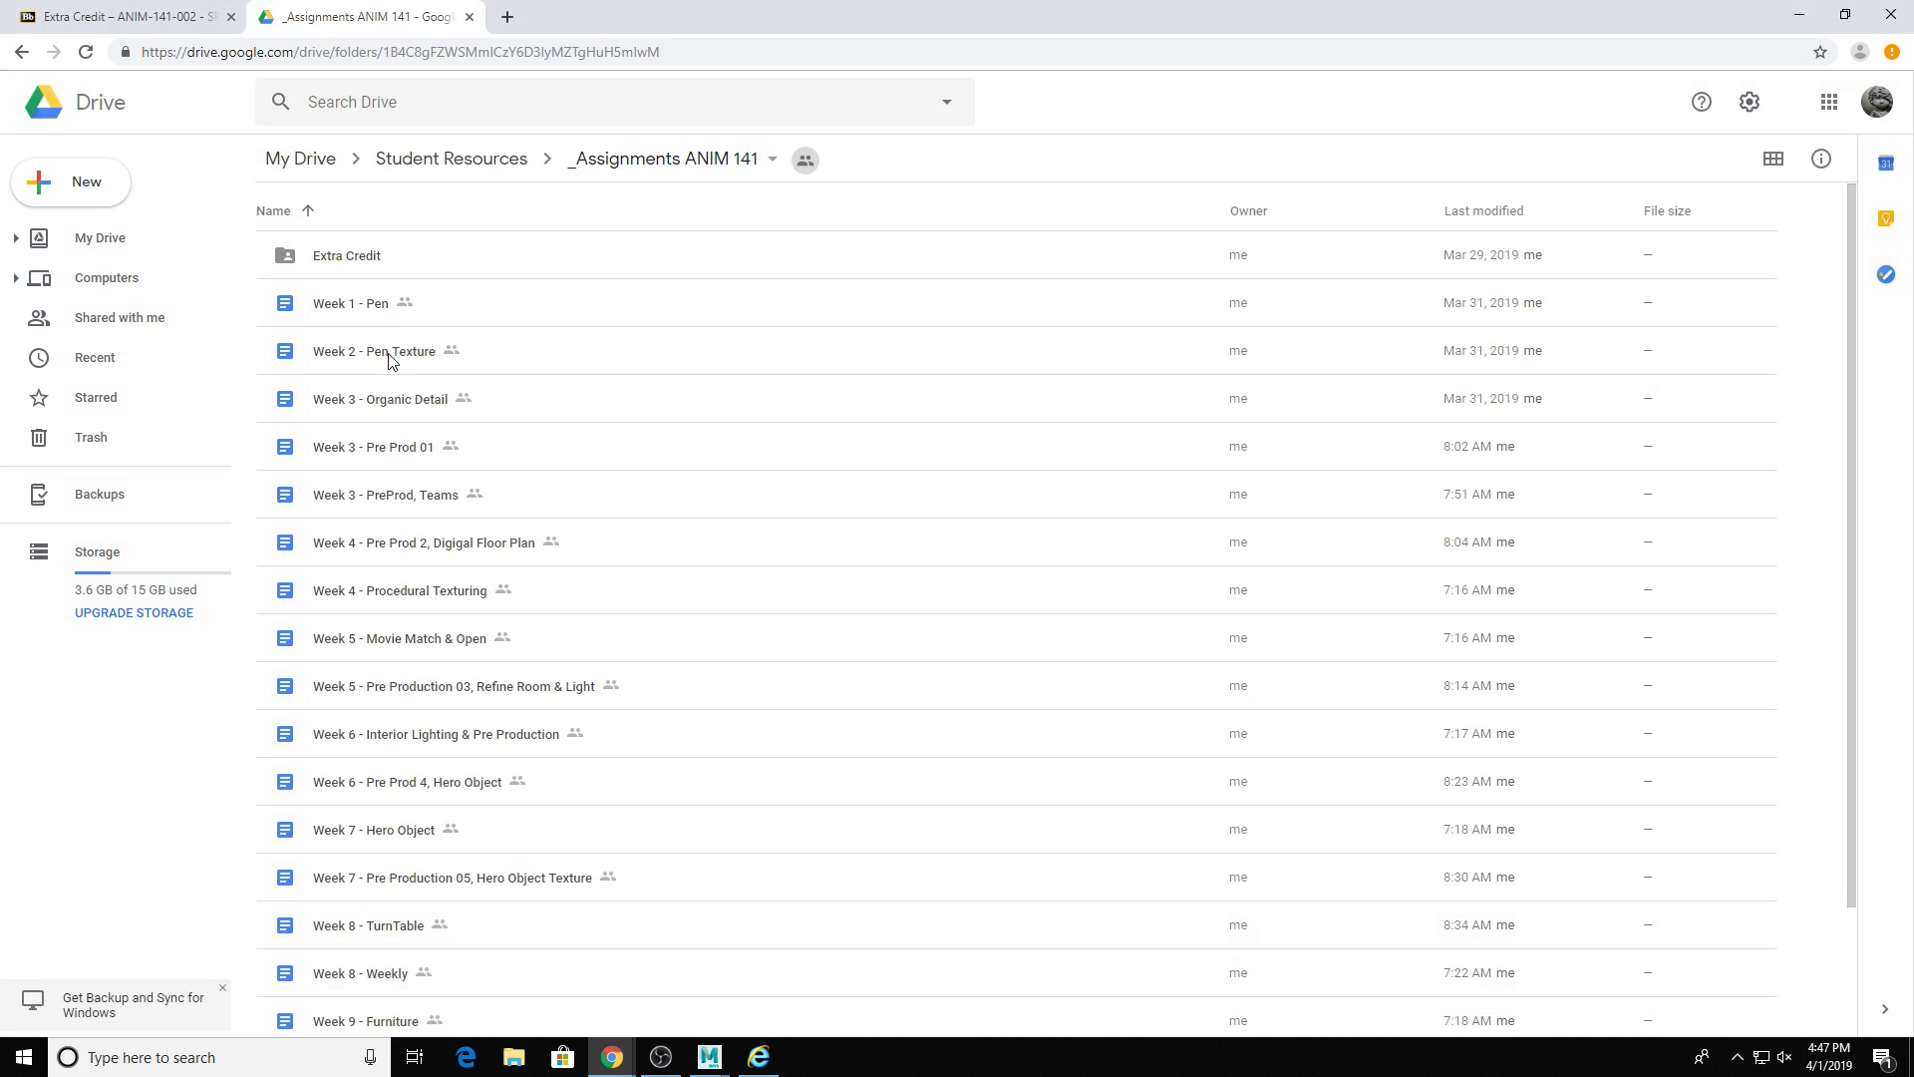
double_click(344, 304)
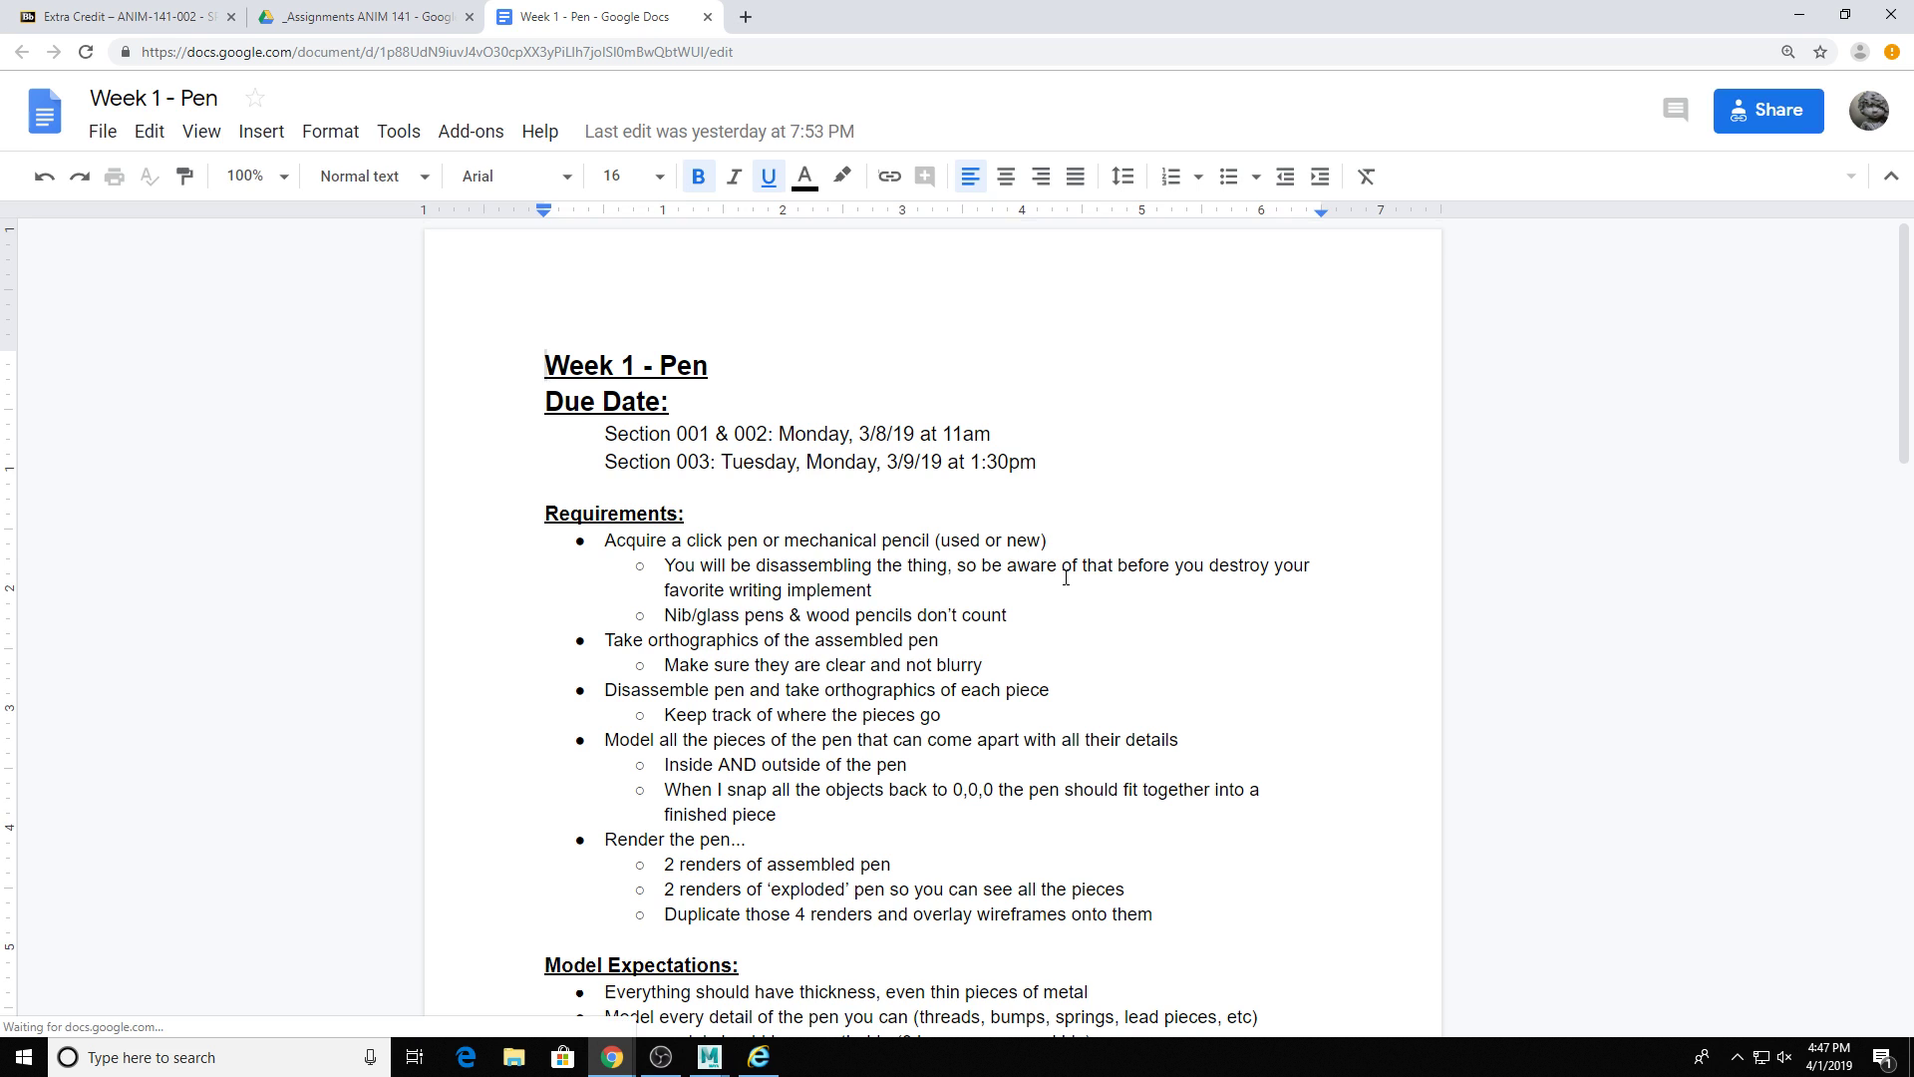
scroll(1066, 577, down, 2)
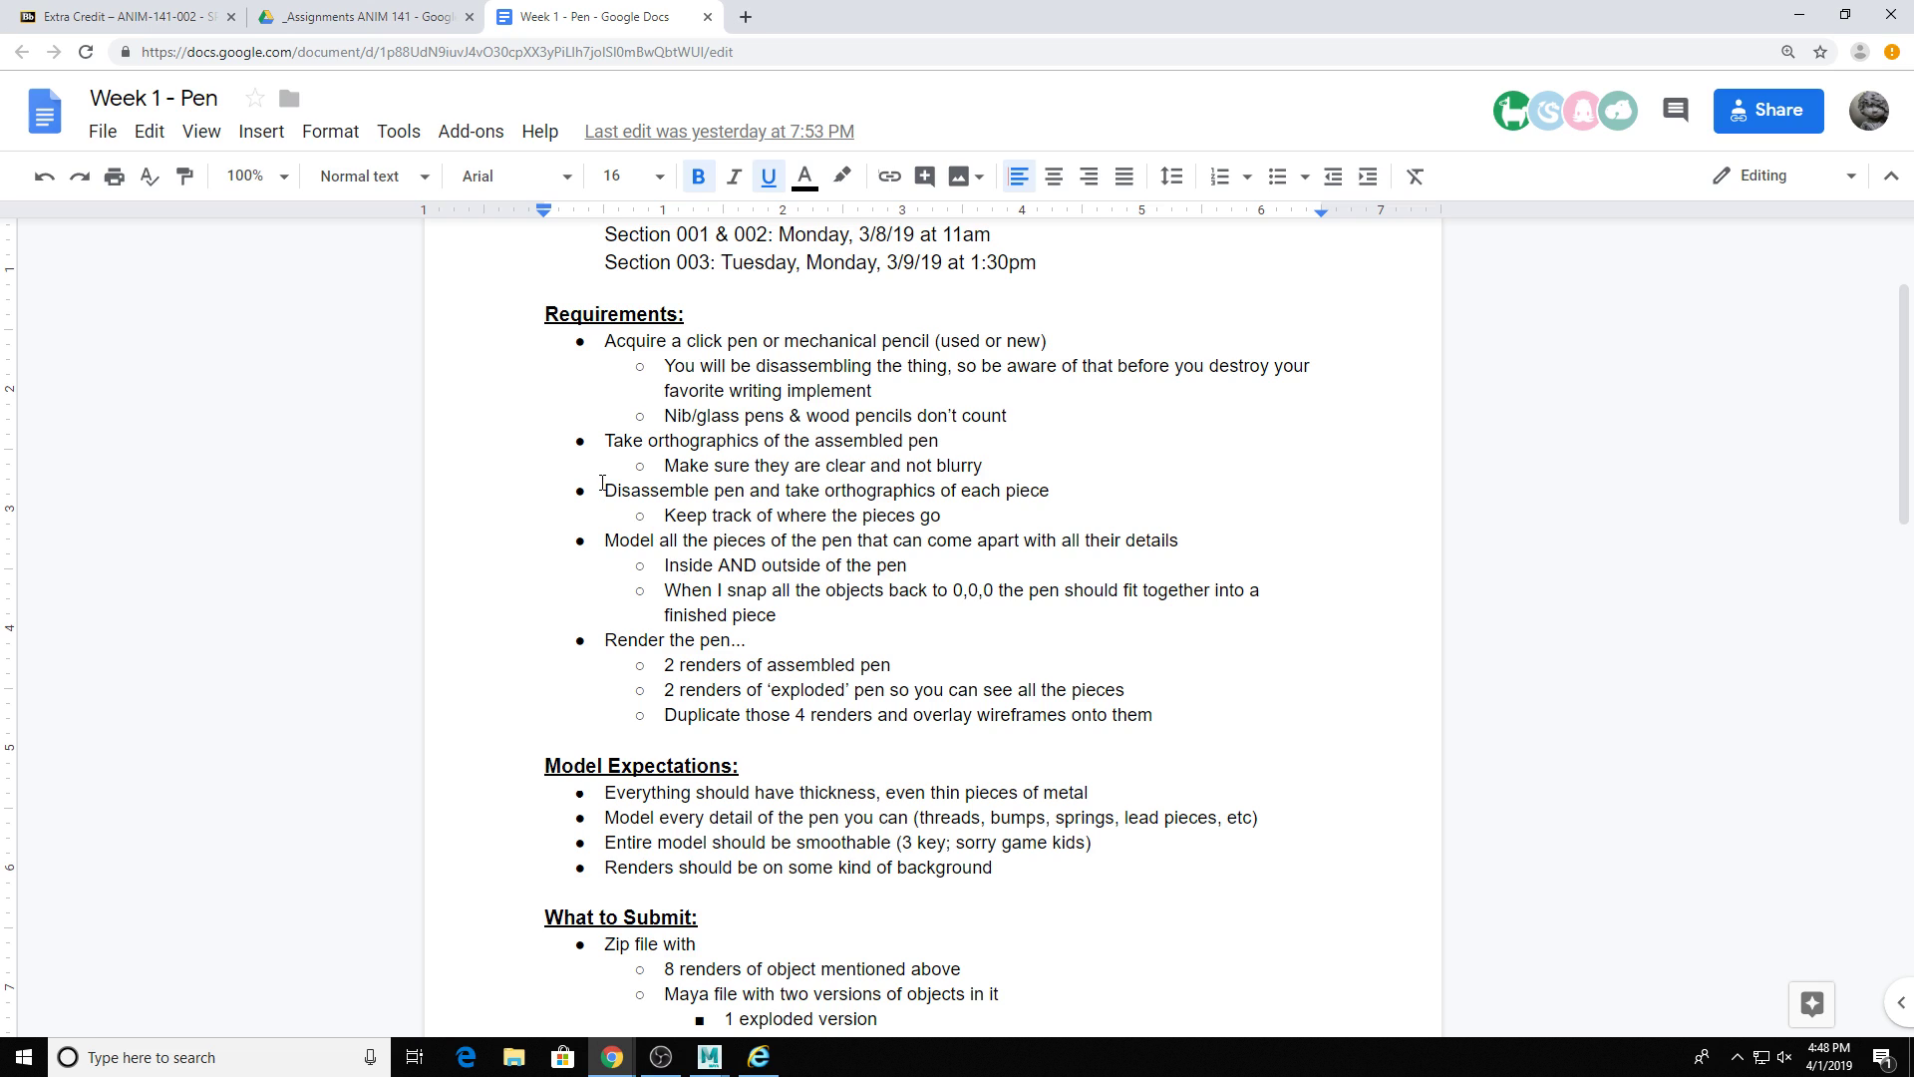
click(1412, 546)
click(1339, 568)
scroll(1318, 629, down, 2)
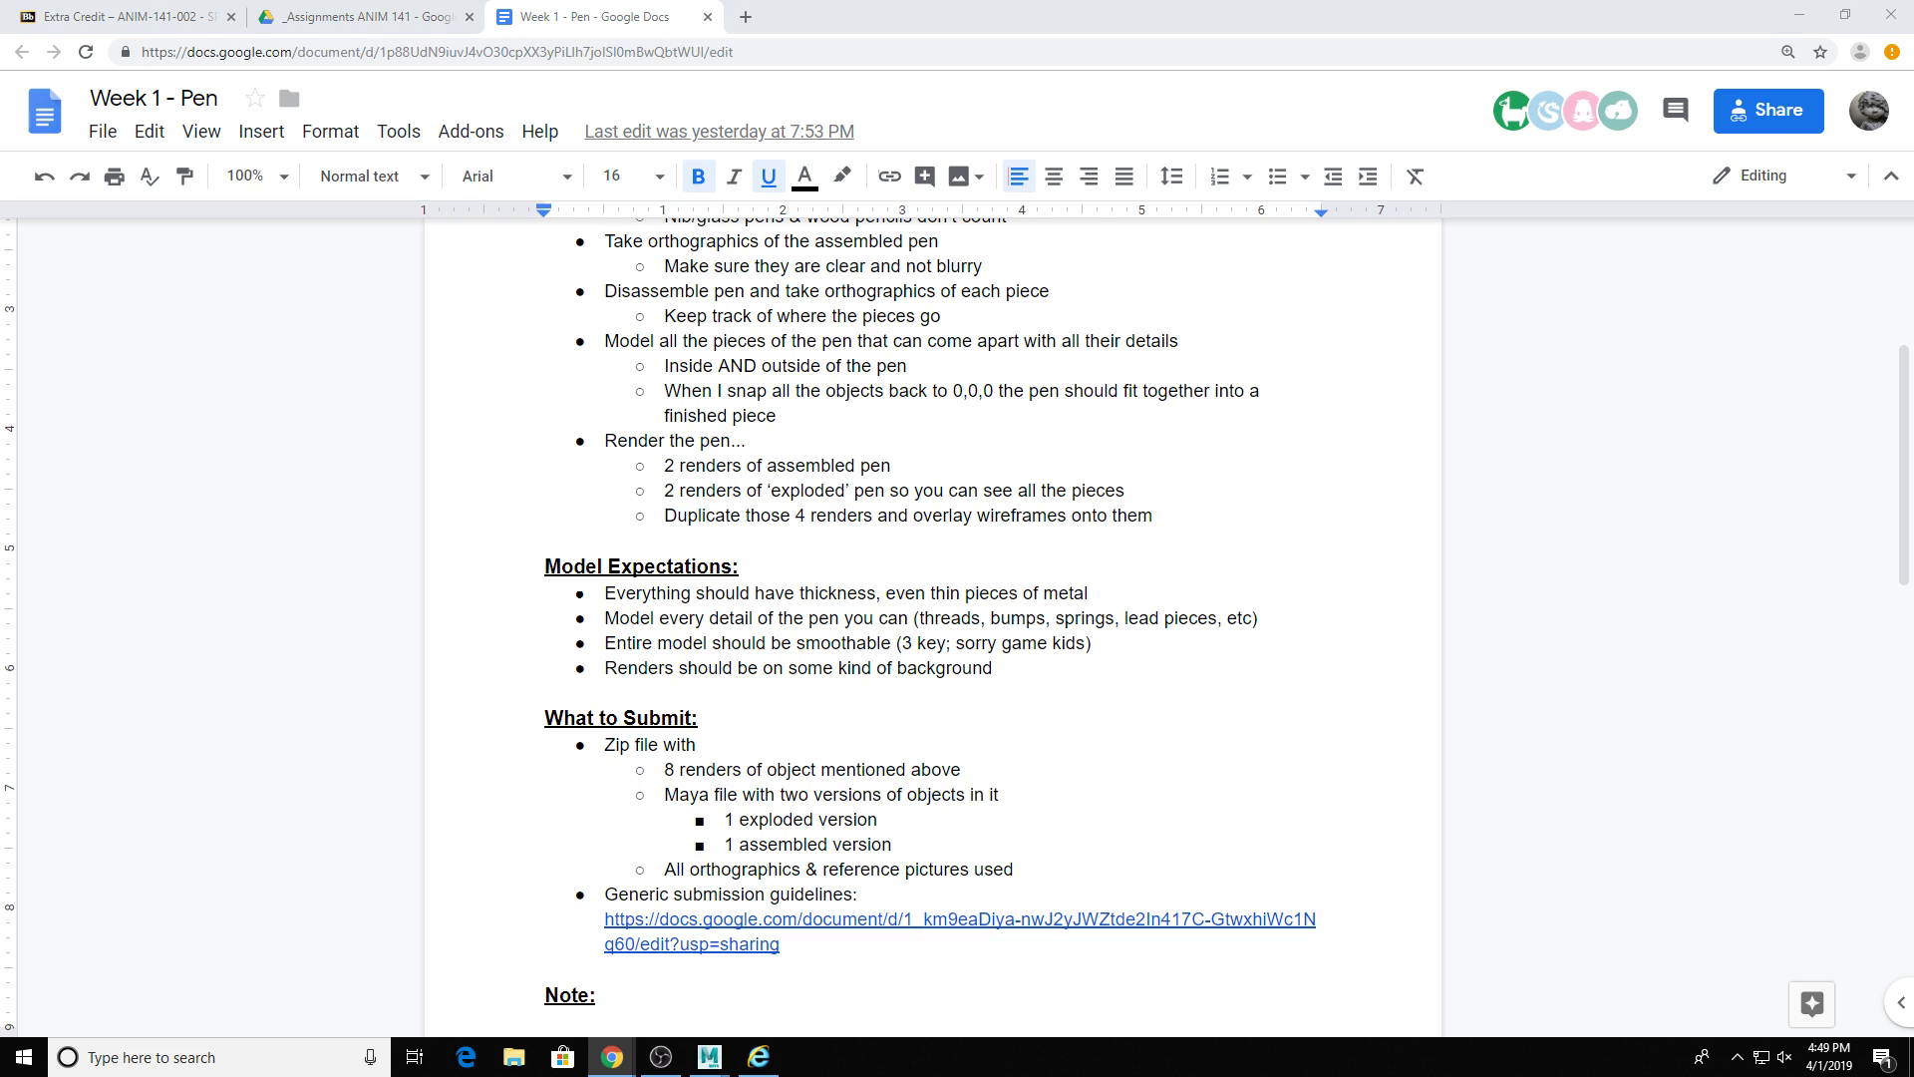
click(1042, 665)
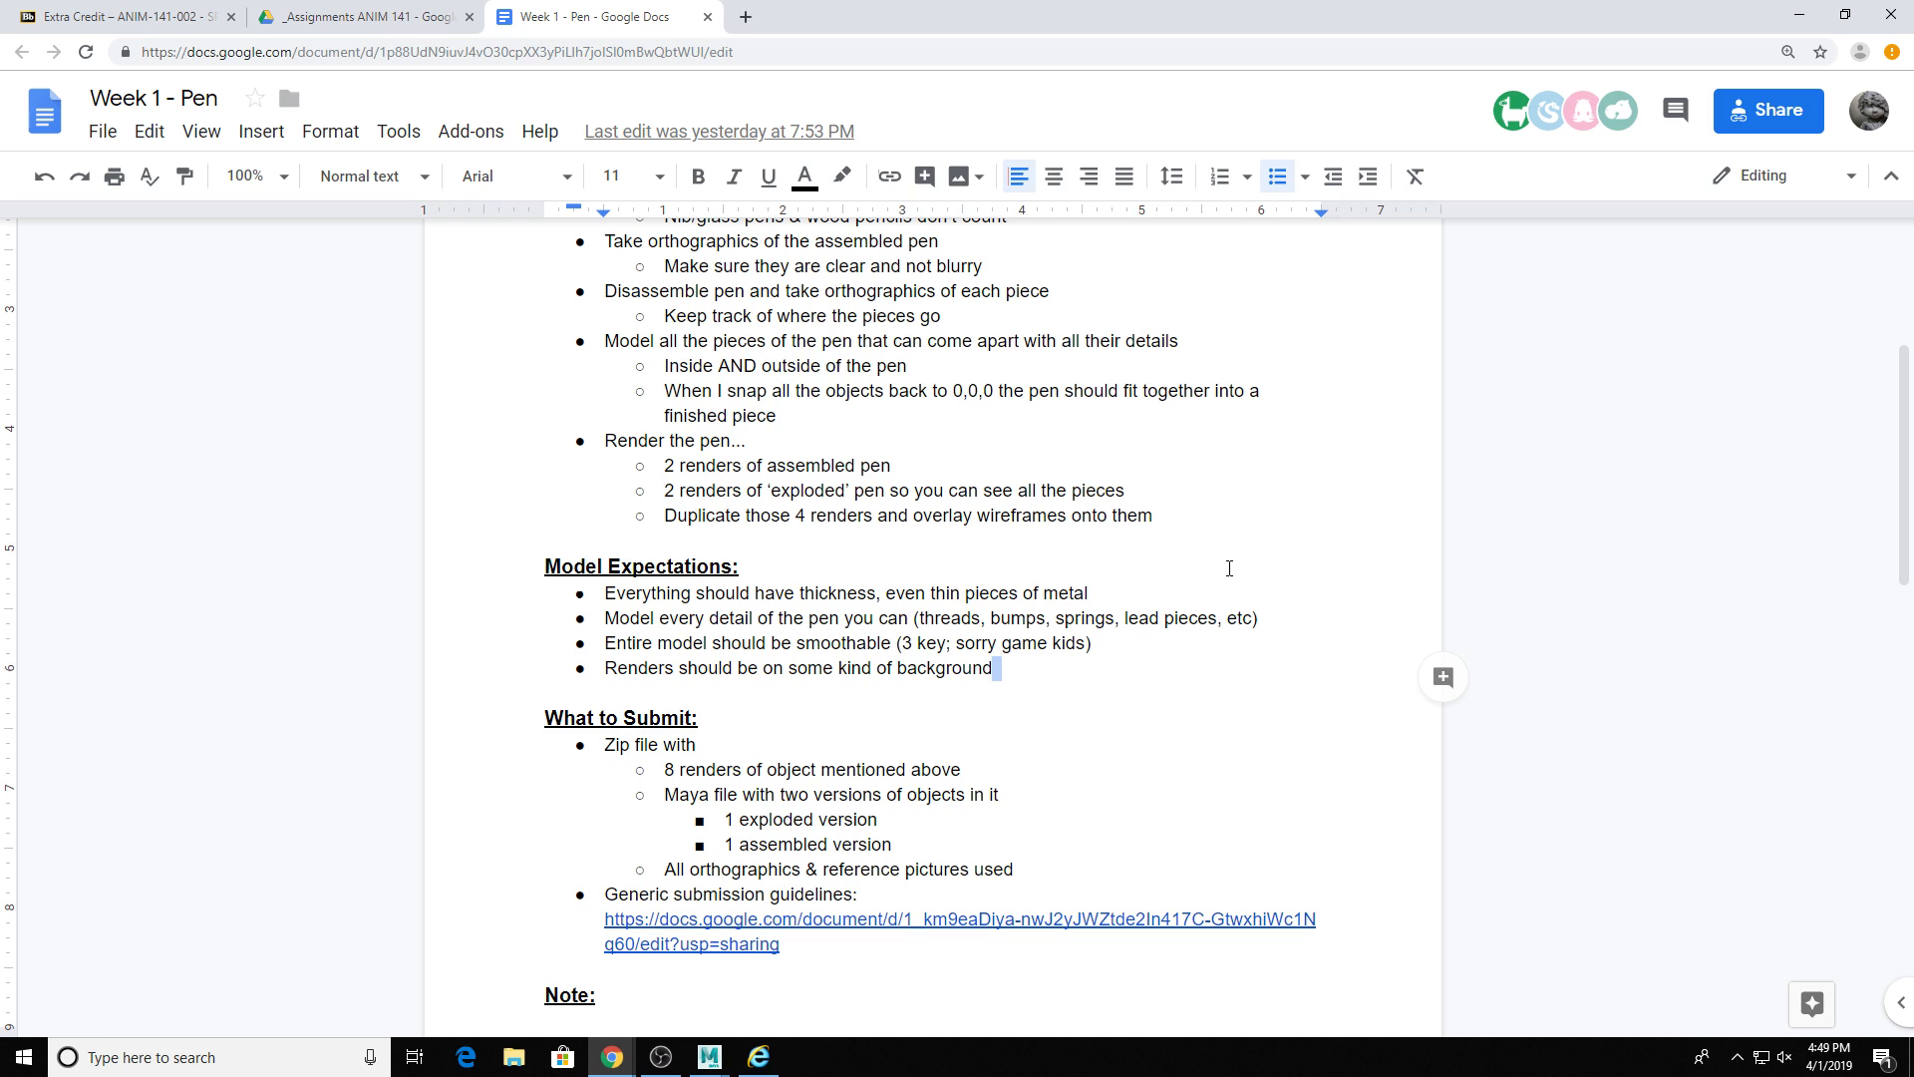
click(1264, 620)
drag(1264, 621, 605, 625)
click(1307, 623)
drag(664, 466, 1173, 514)
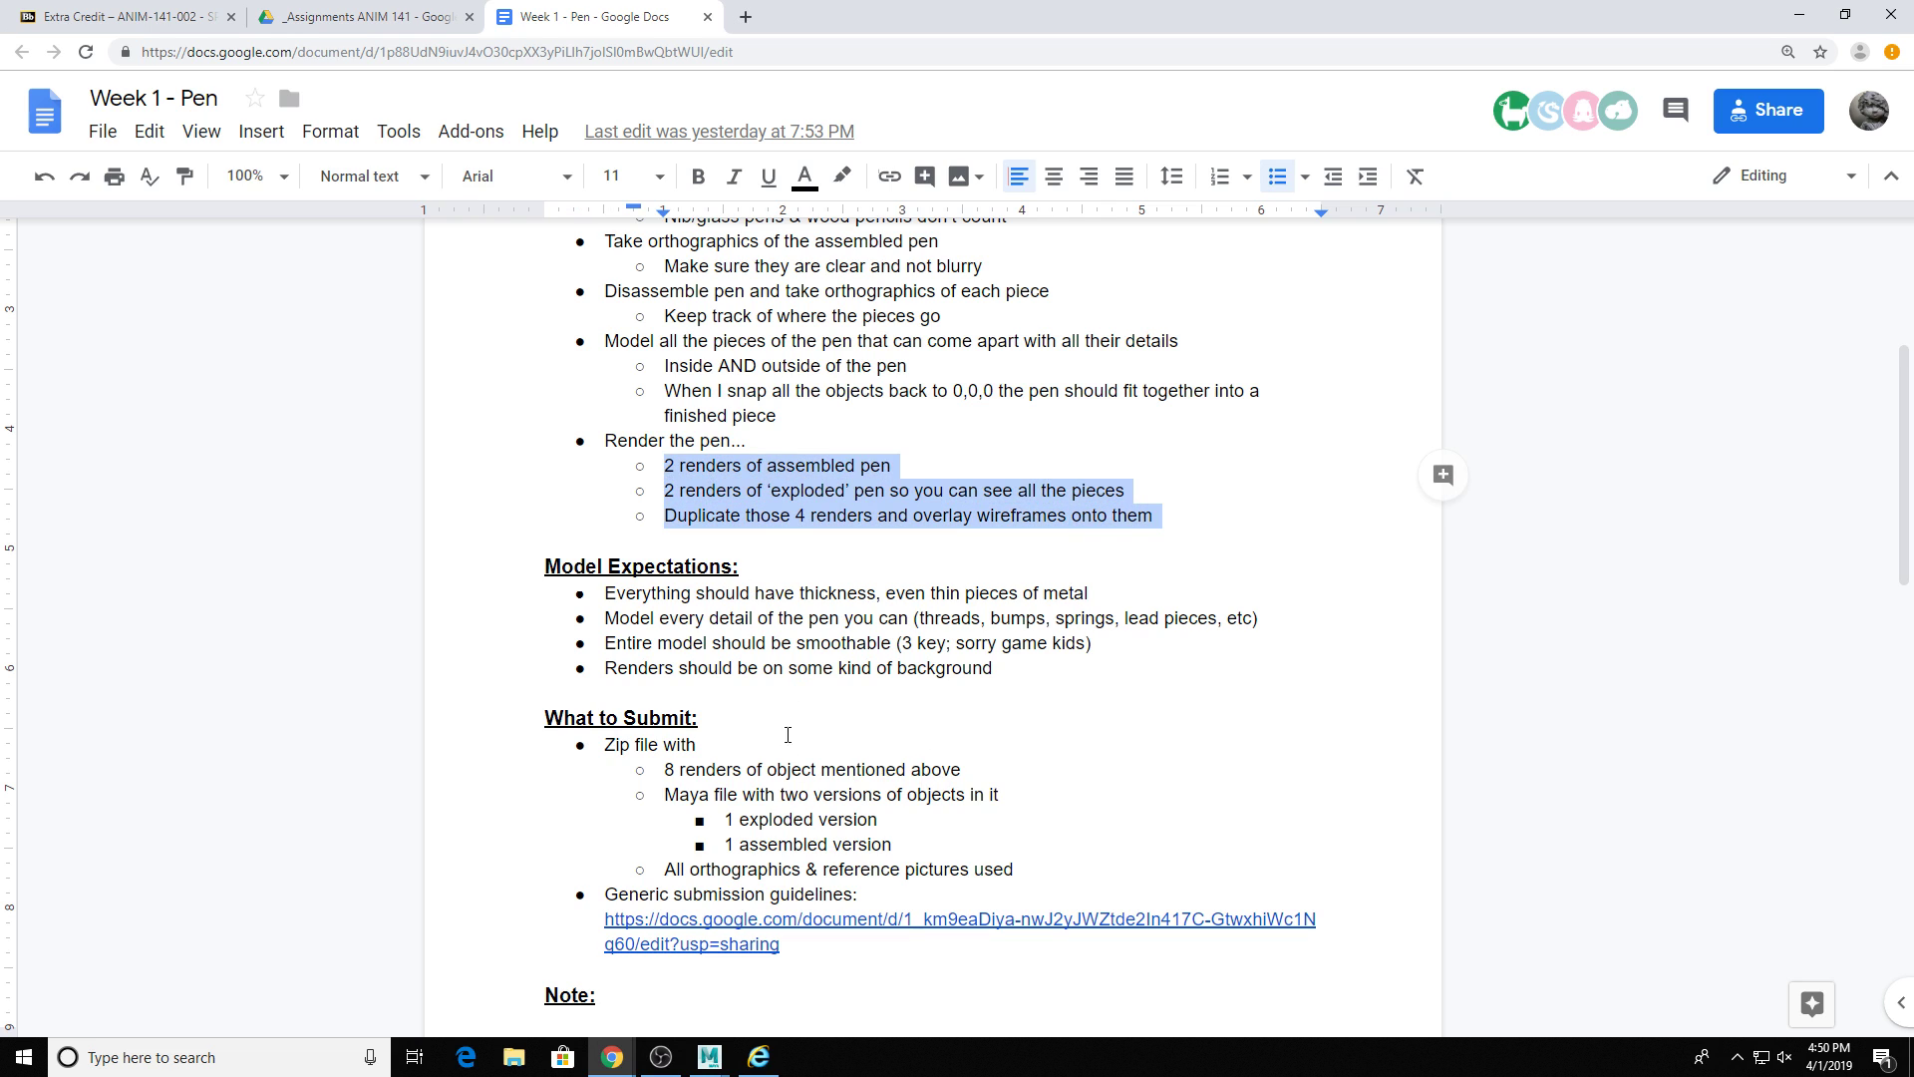
- Close the Week 1 - Pen tab and return to the Maya scene with the cube, cylinder and half-sphere
click(1026, 794)
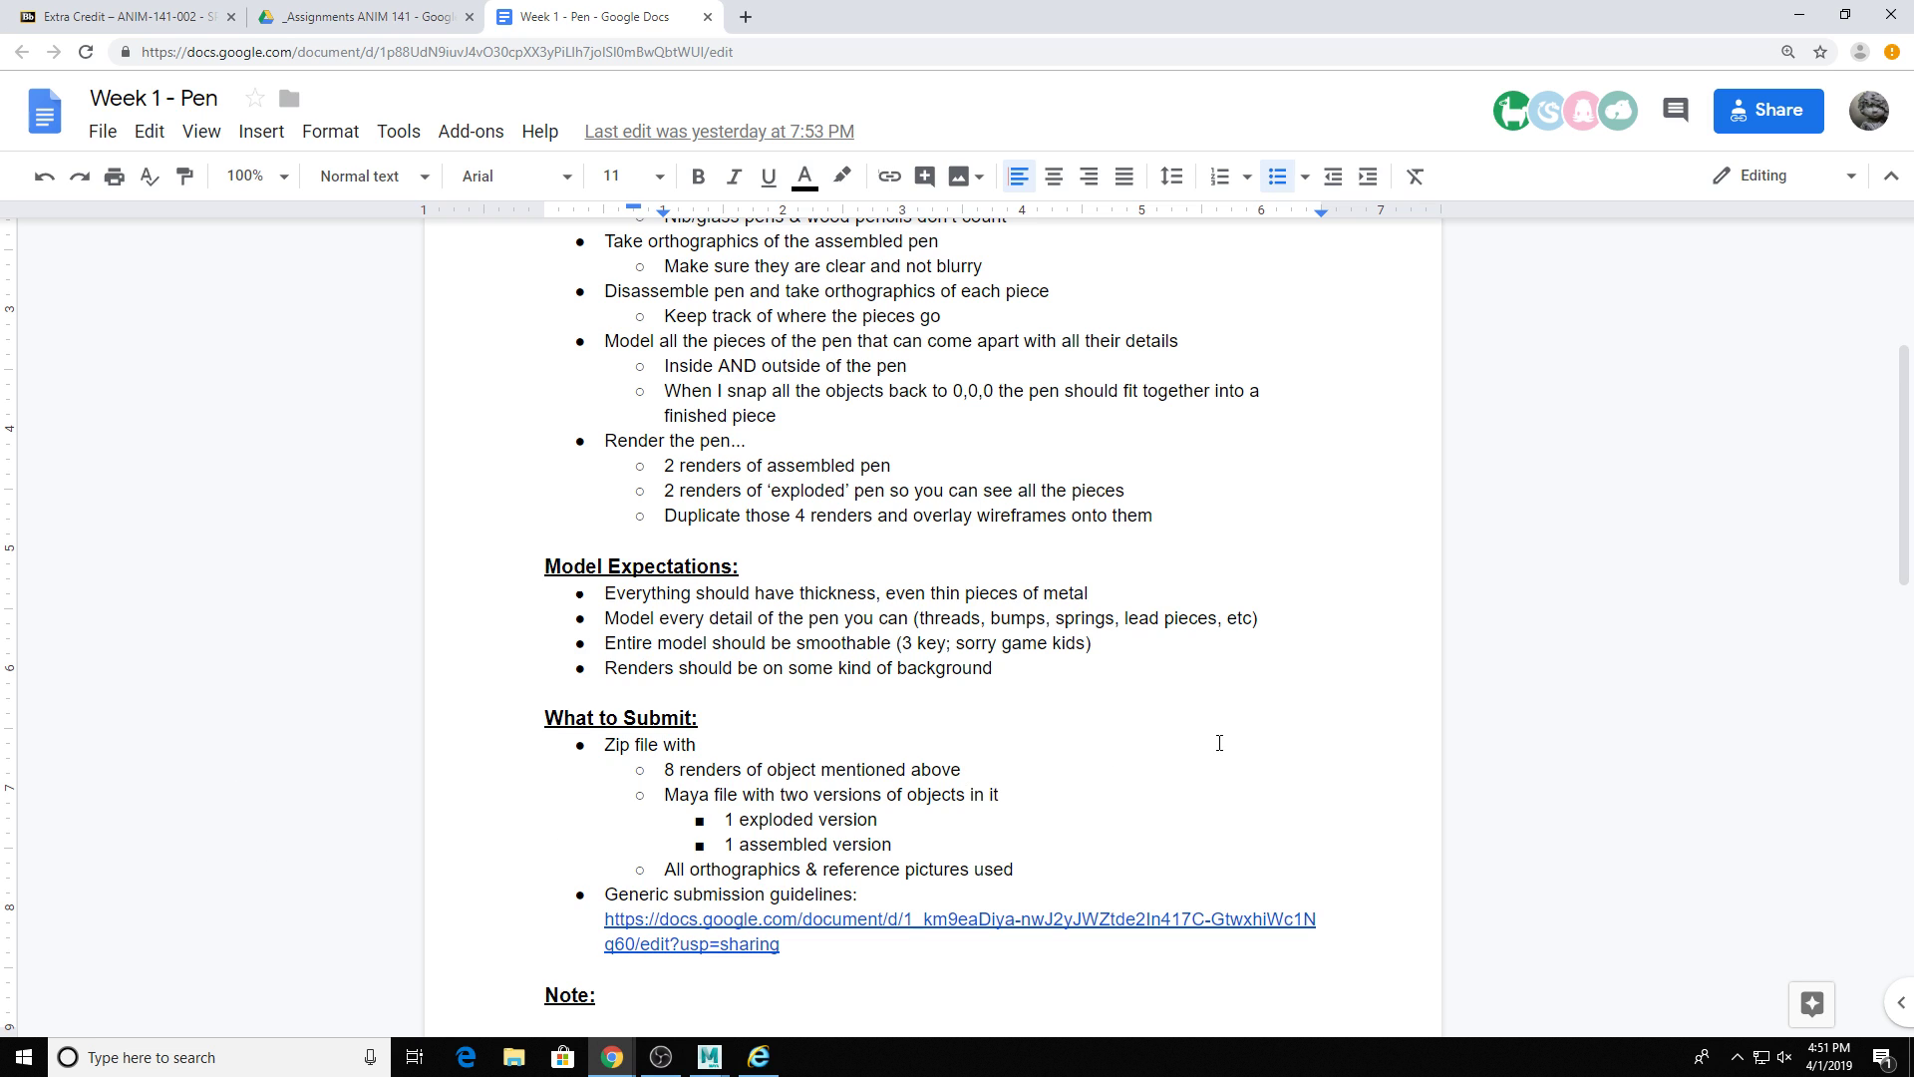
scroll(1128, 513, up, 1)
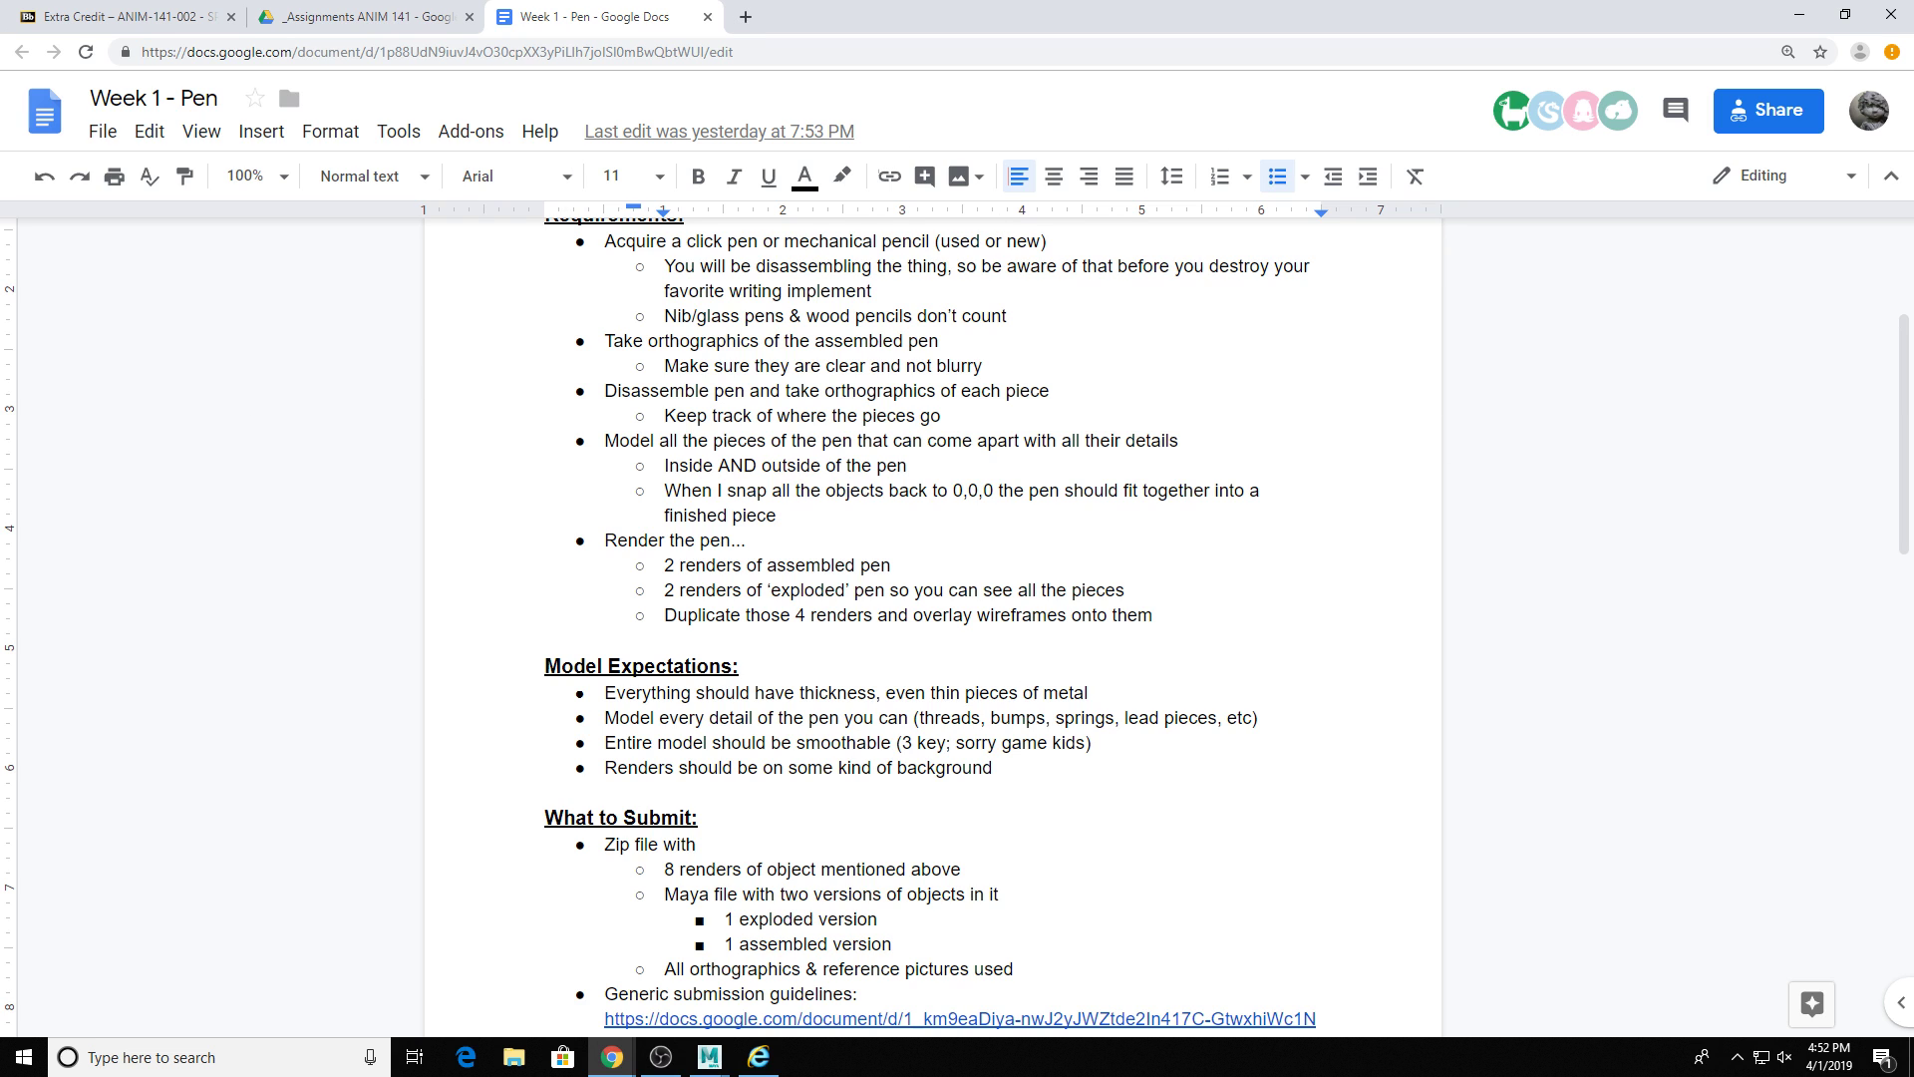
middle_click(591, 20)
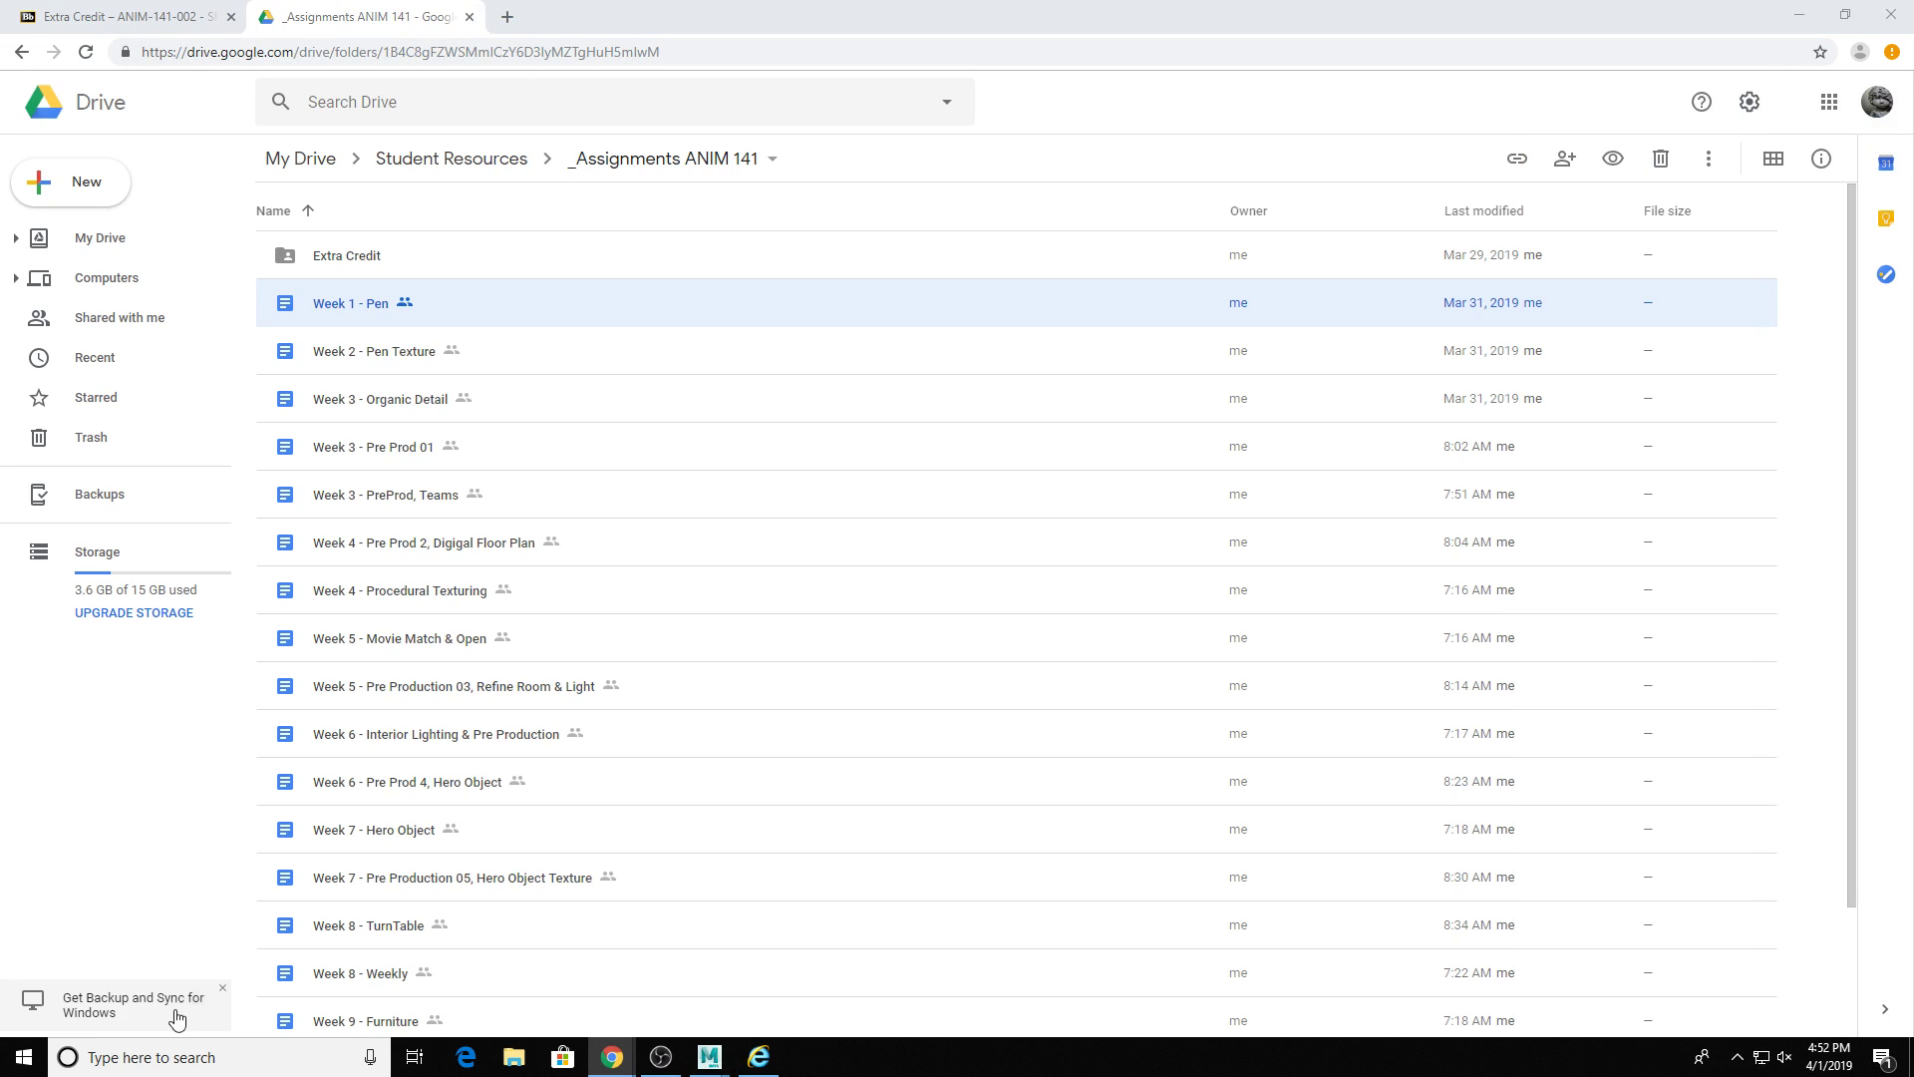
click(877, 963)
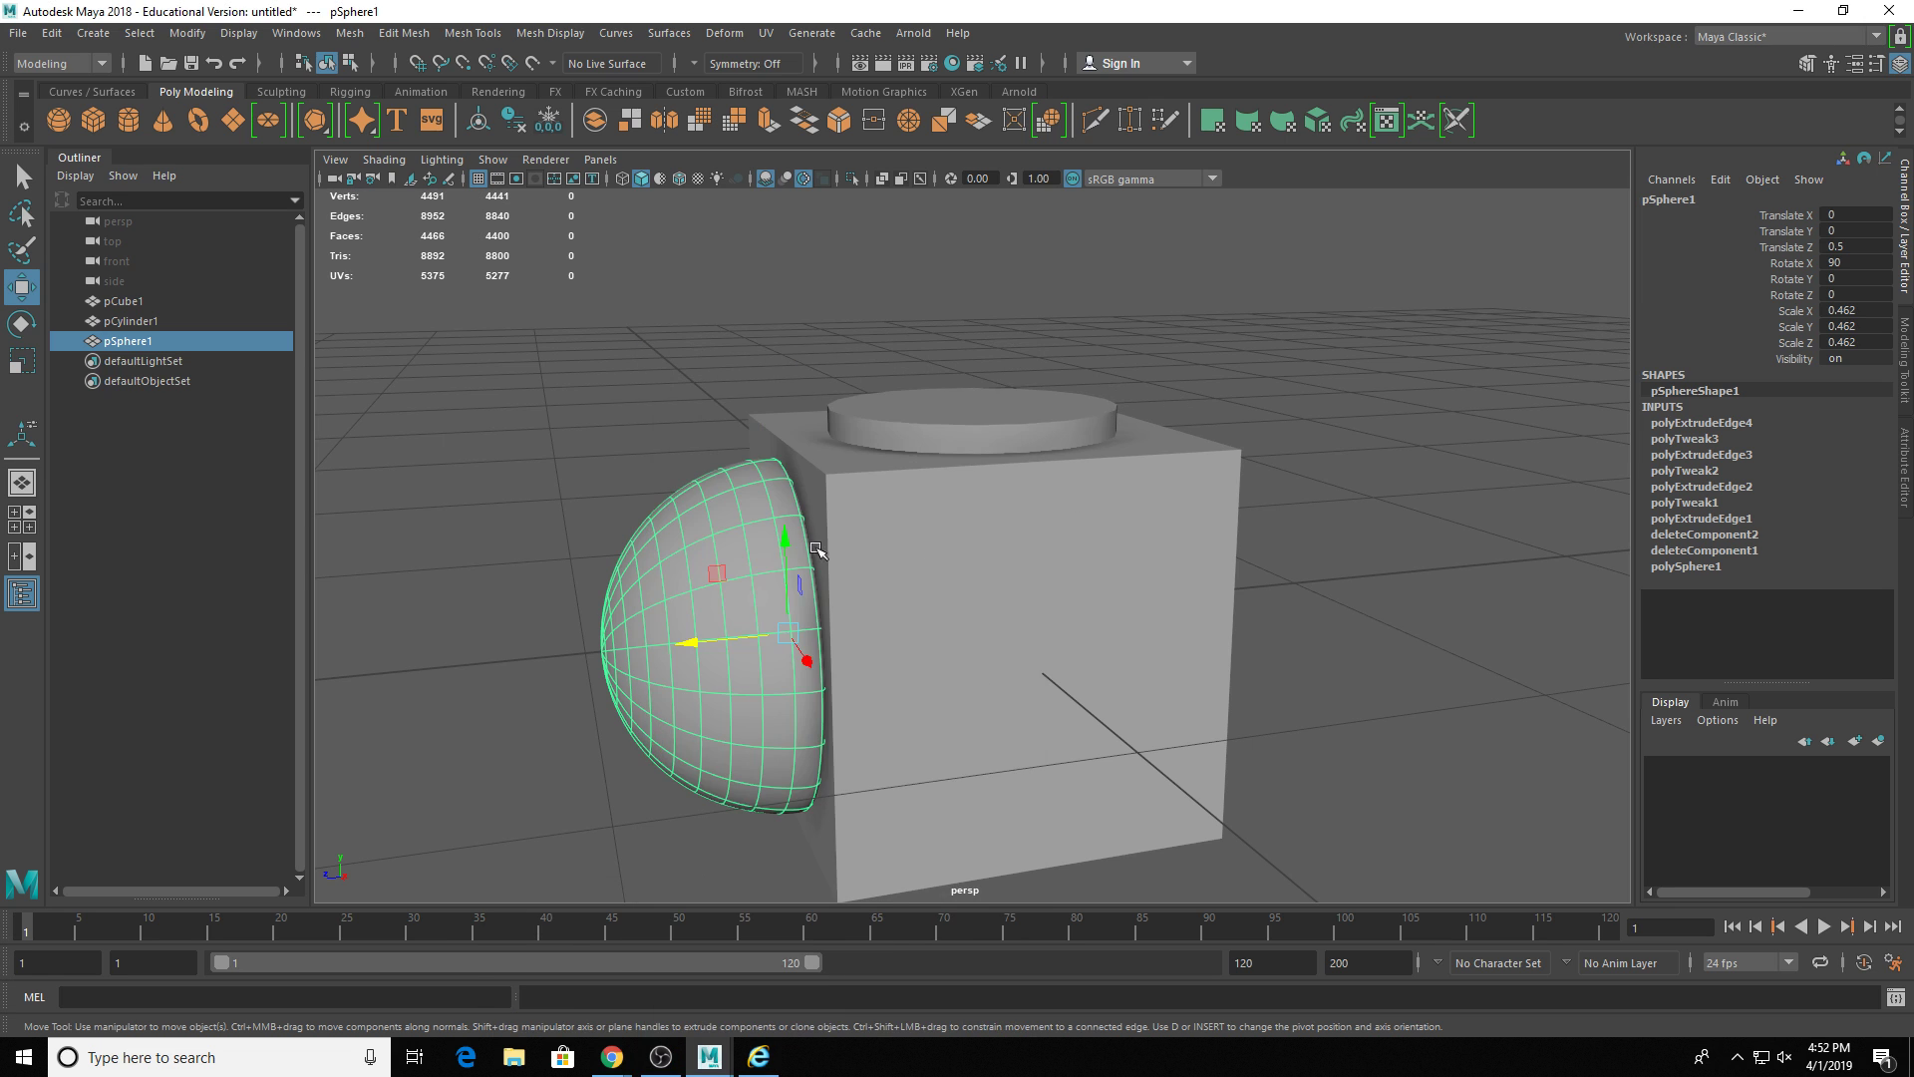
- Scale the cylinder on top of the cube taller in Y
scroll(997, 478, down, 5)
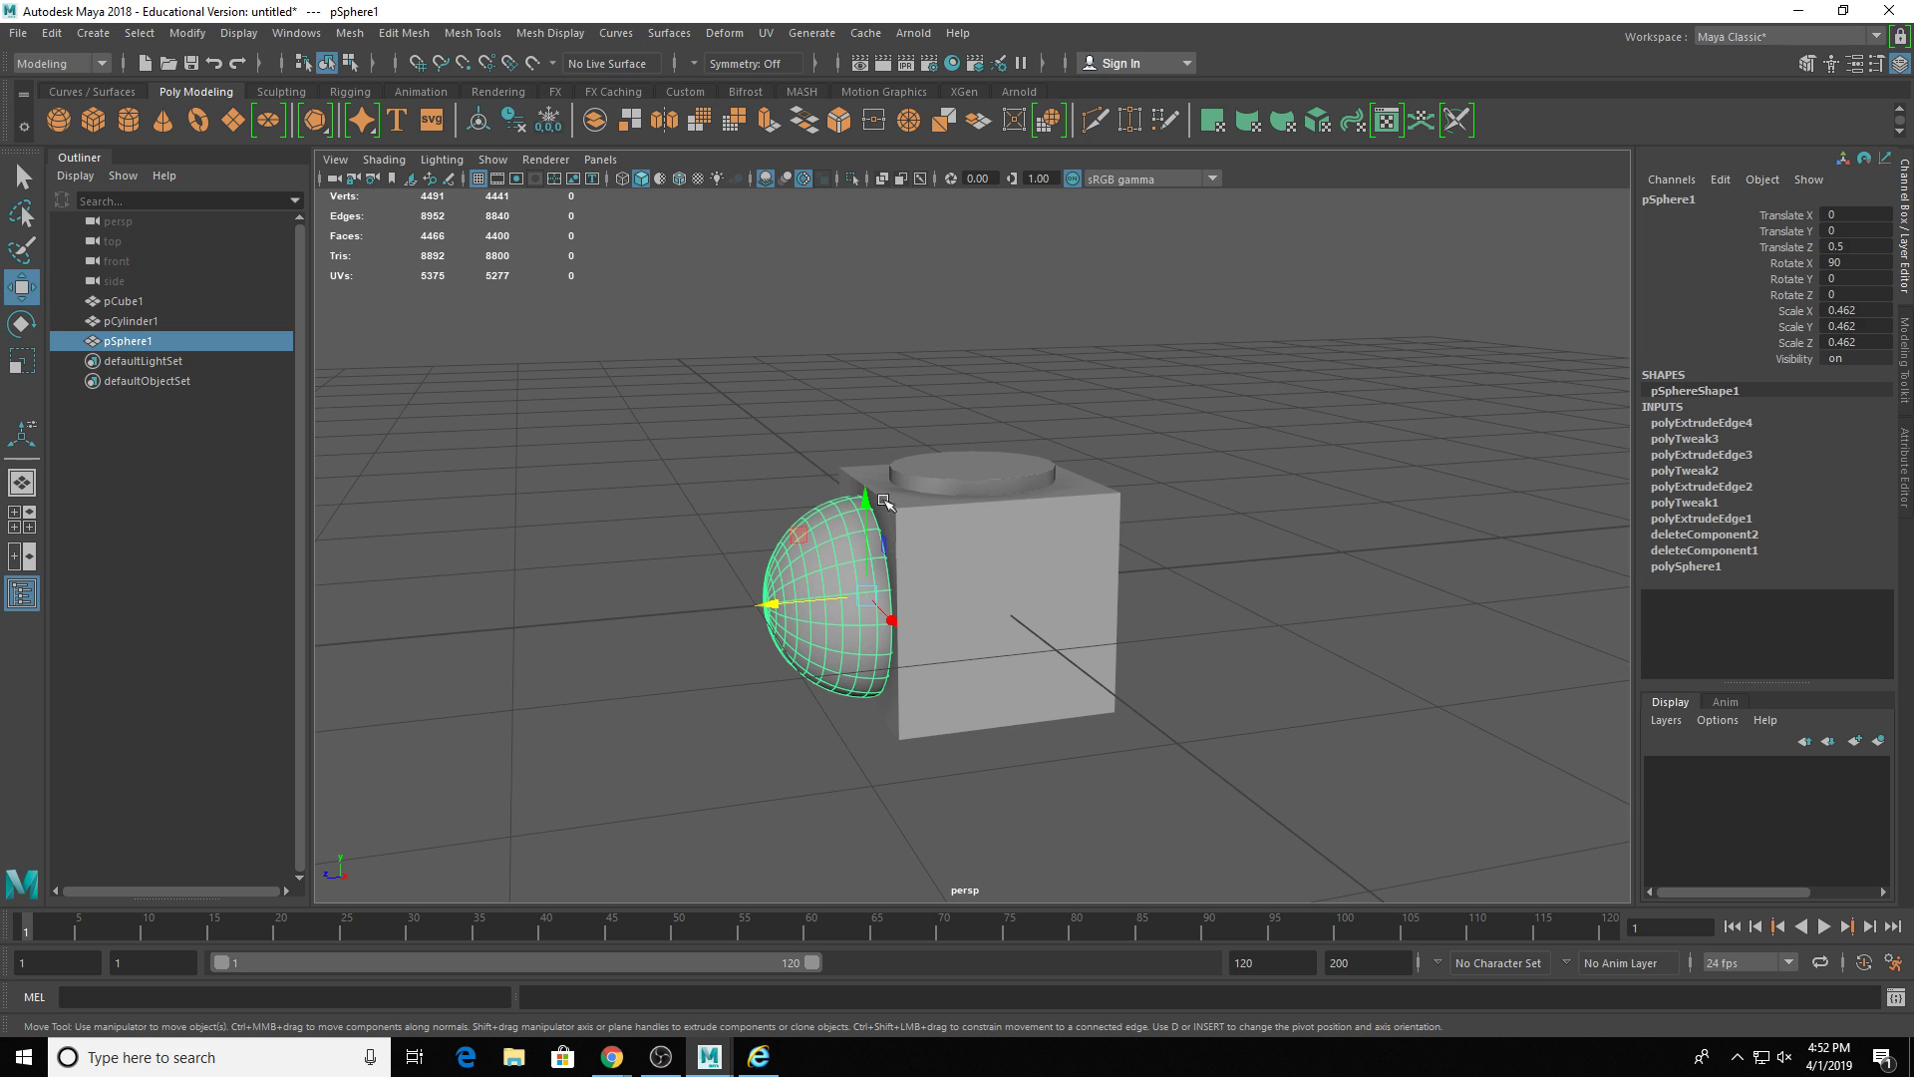
click(1054, 487)
key(r)
drag(972, 450, 967, 386)
key(q)
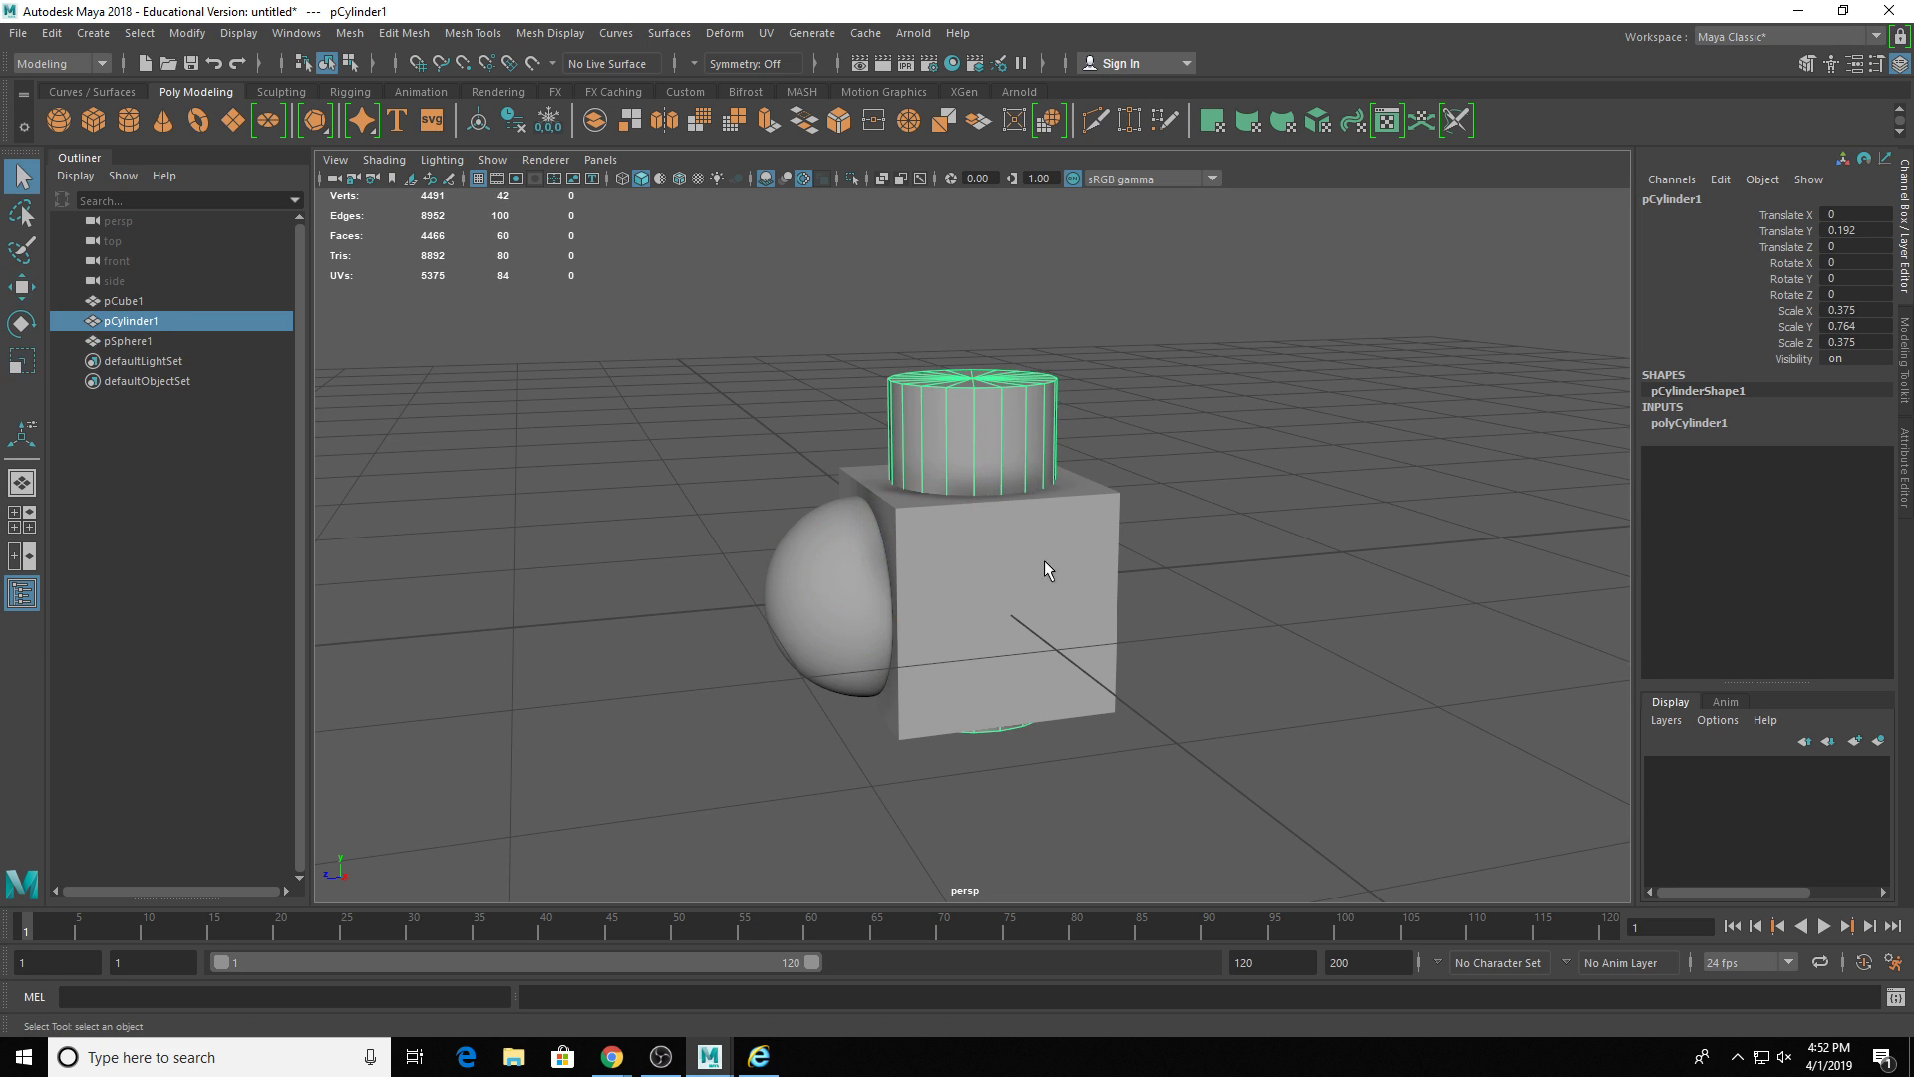
- Move the cube's bottom vertices down to stretch it into a tall column
click(1043, 547)
right_drag(1042, 546, 630, 521)
drag(630, 581, 1645, 932)
key(w)
drag(972, 623, 1030, 677)
- Move the cylinder's bottom vertex ring down to lengthen the cap, then return to object mode
scroll(1030, 677, down, 5)
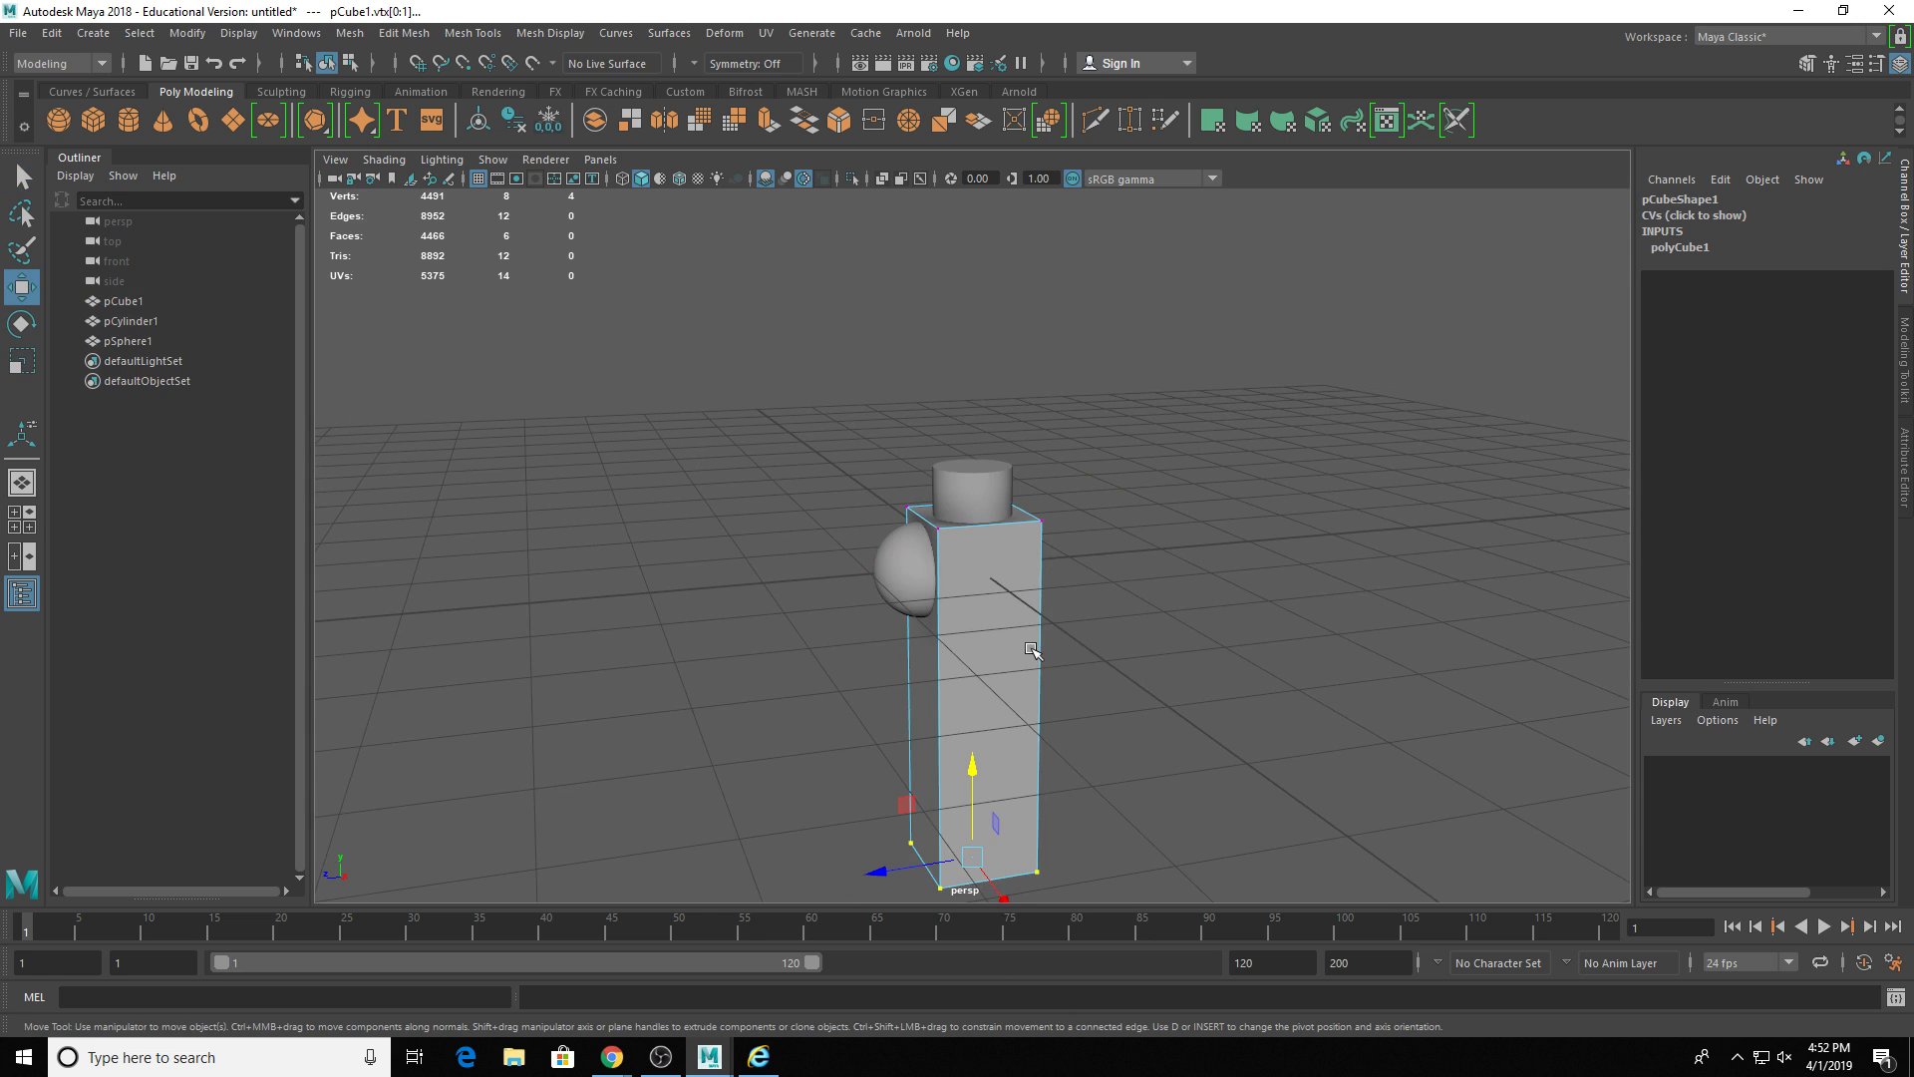
click(974, 498)
right_drag(974, 494, 892, 546)
drag(893, 545, 1027, 498)
drag(974, 429, 974, 537)
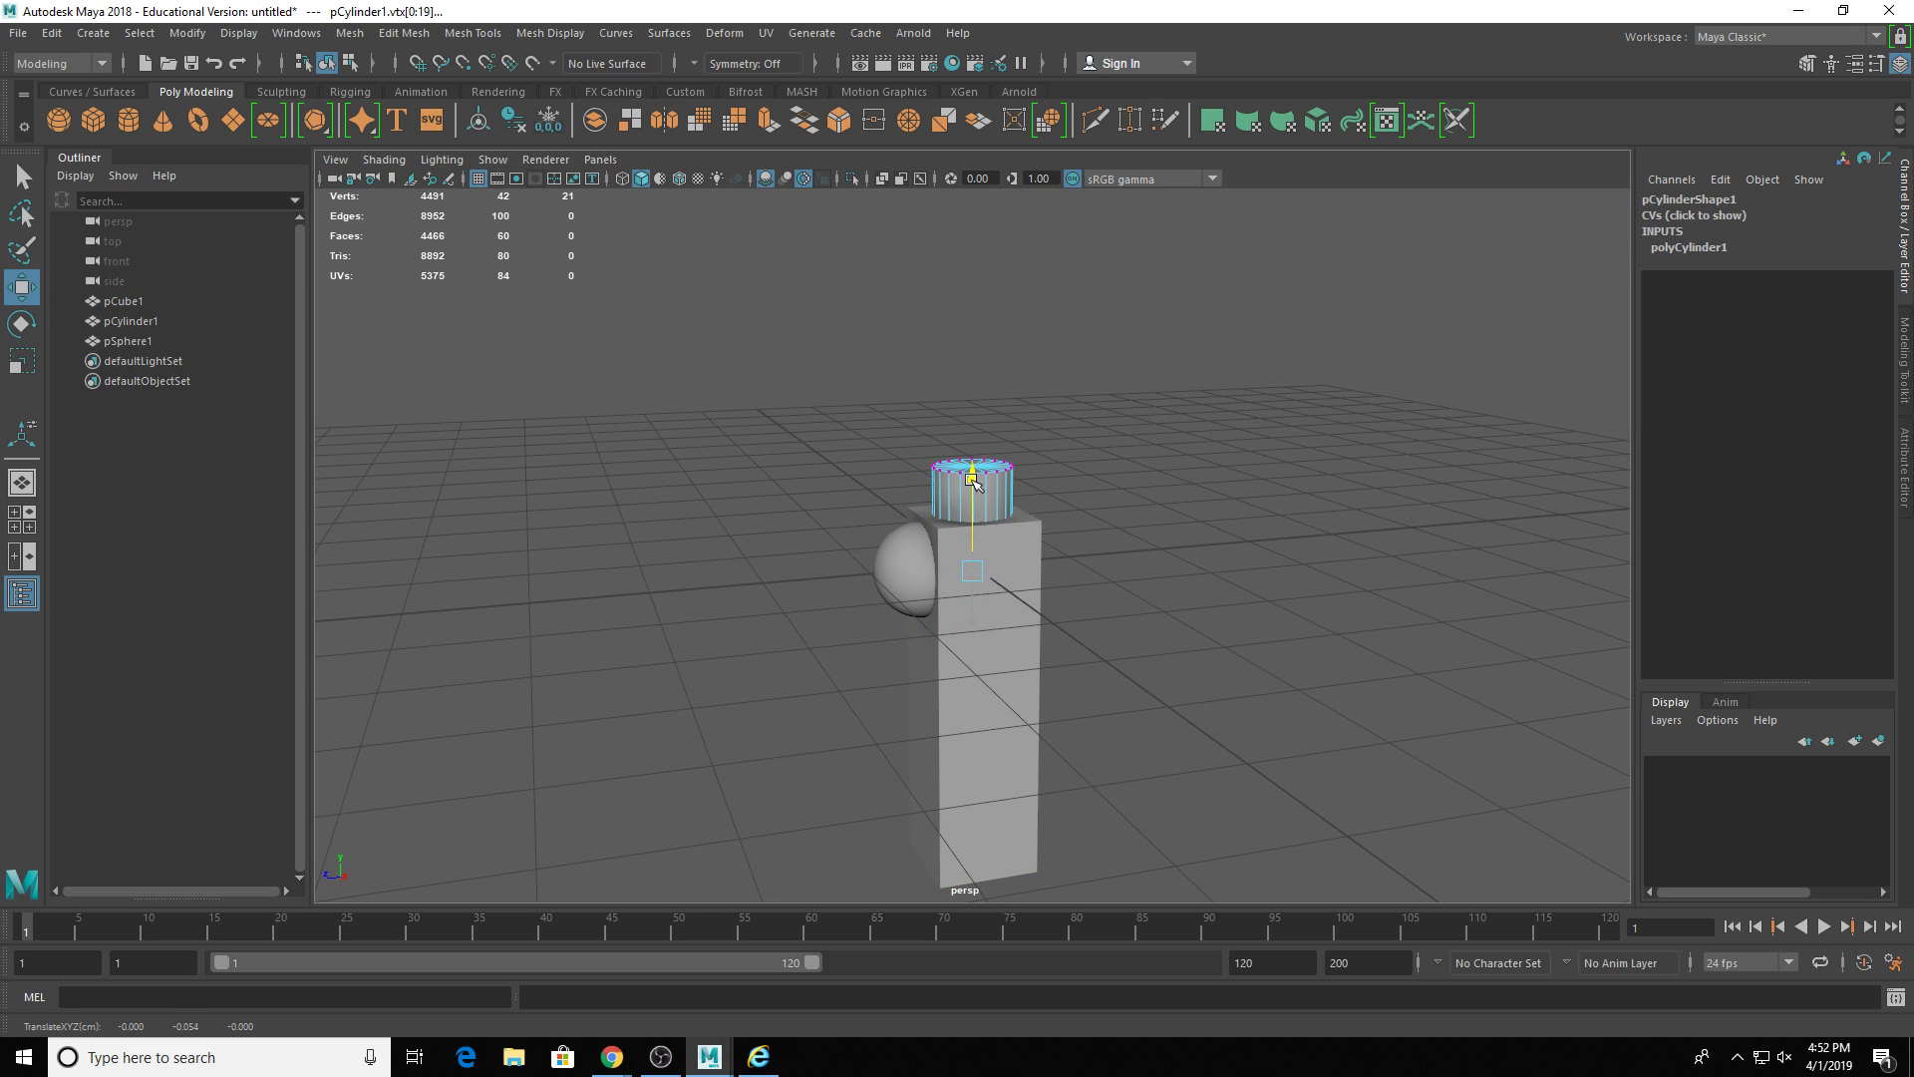
key(q)
right_click(980, 482)
click(1078, 454)
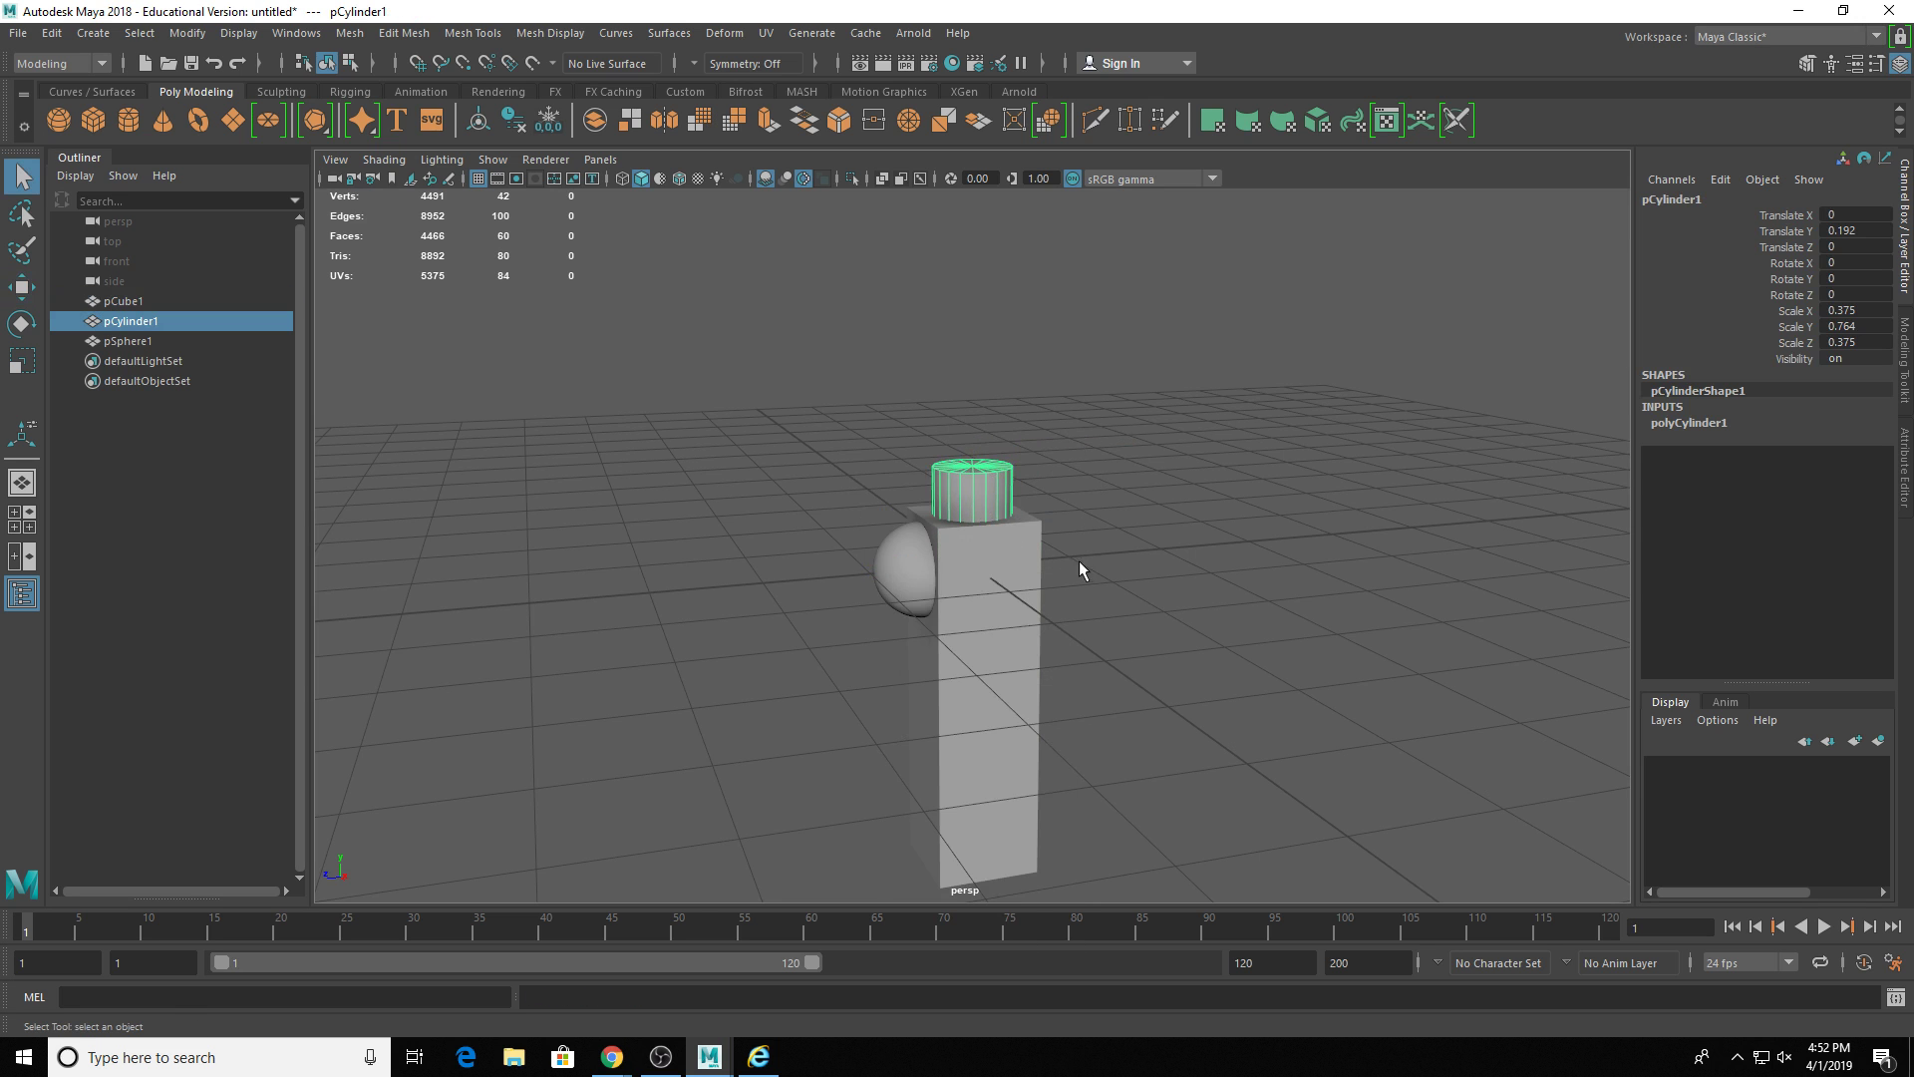
- Duplicate the cube, cylinder and half-sphere and move the copy beside the original along Z
alt+drag(1081, 564, 937, 578)
click(903, 571)
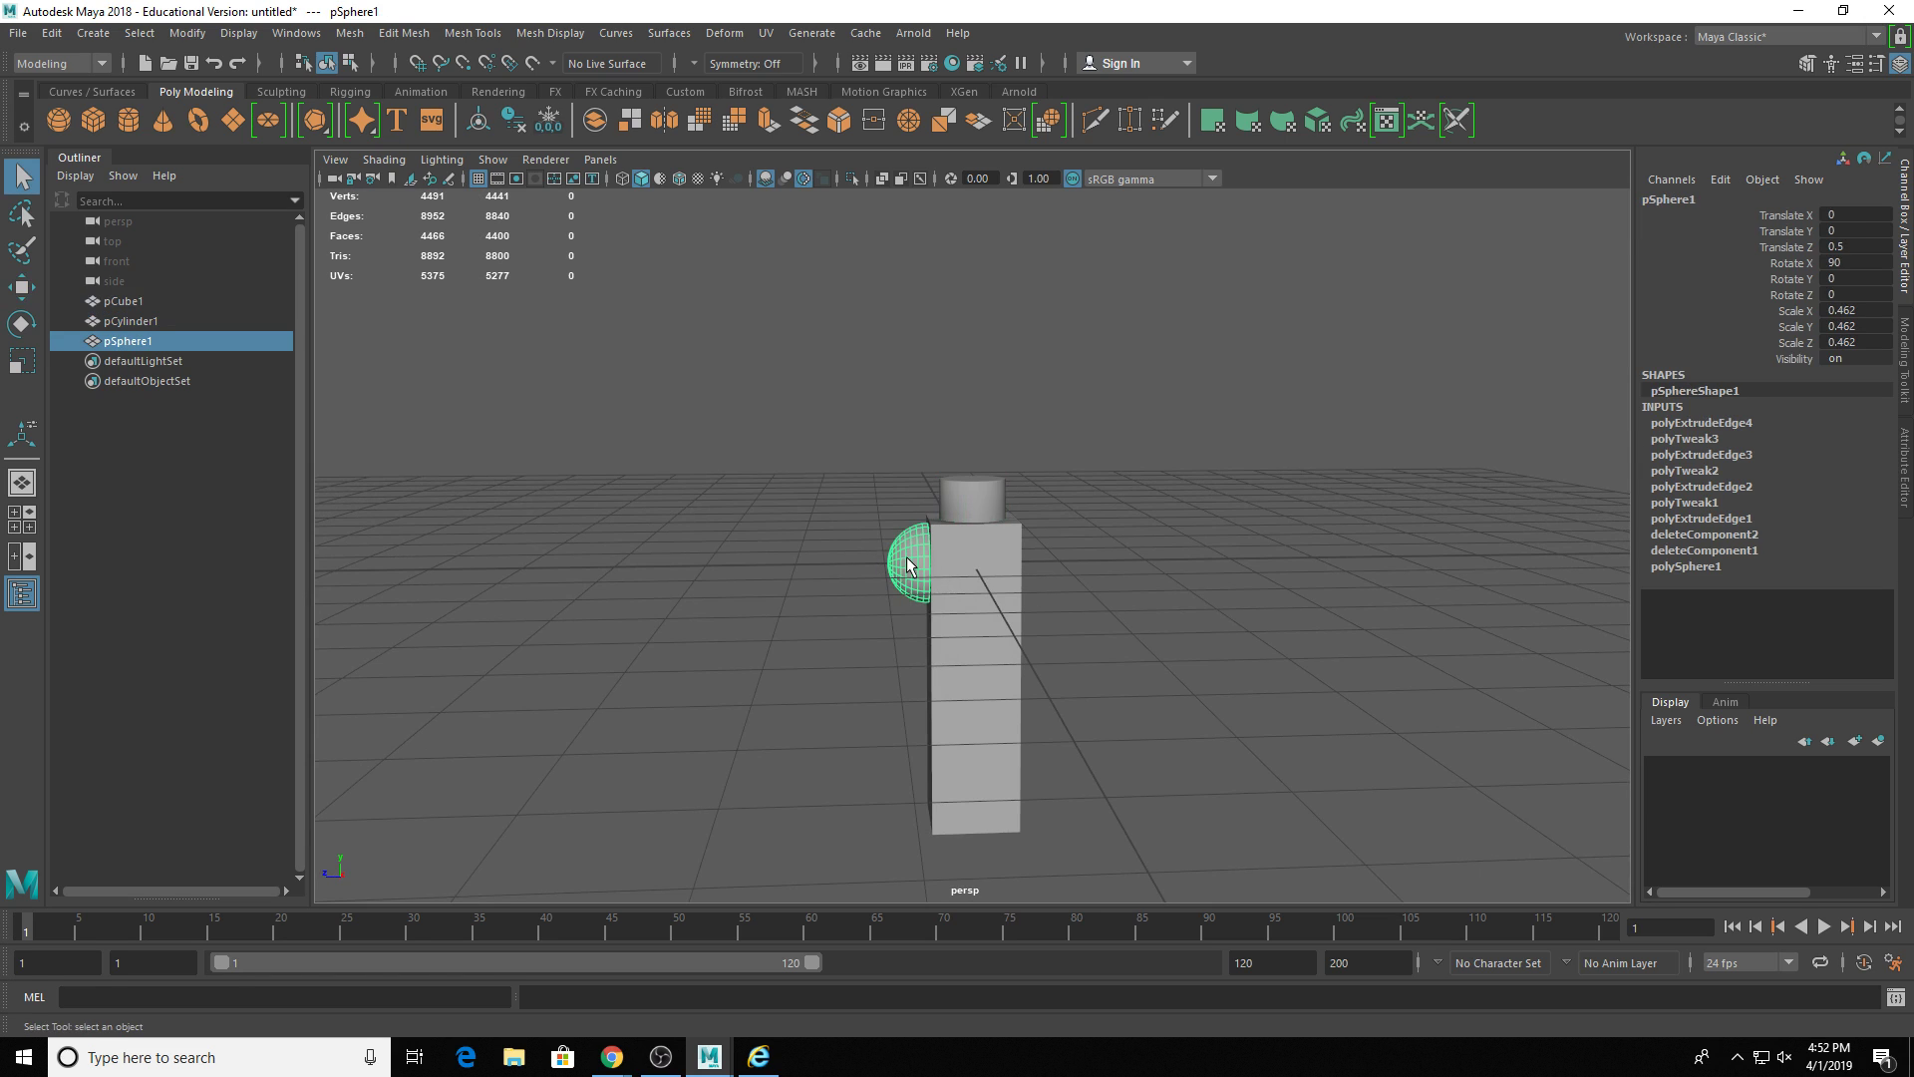
scroll(879, 524, up, 3)
alt+middle_drag(975, 598, 933, 516)
alt+drag(933, 516, 1043, 529)
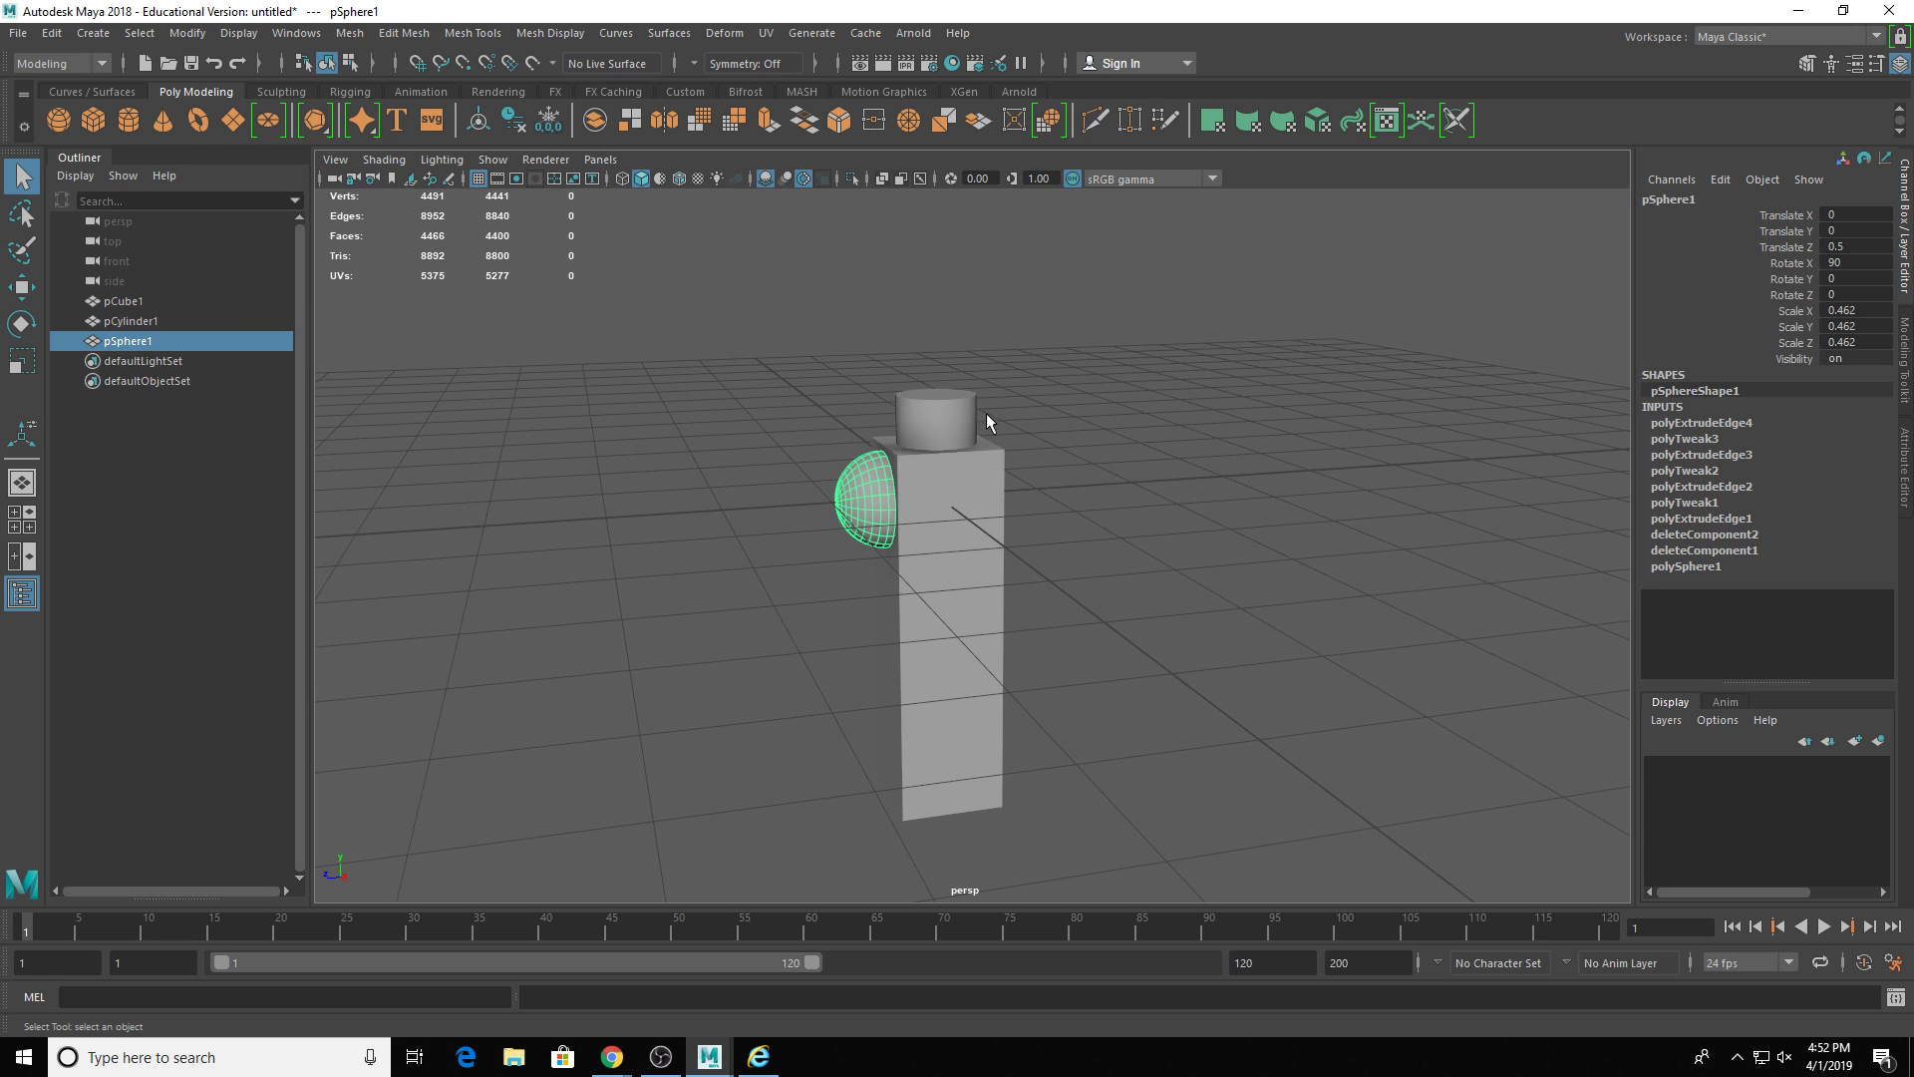
alt+drag(985, 415, 979, 431)
drag(743, 359, 1088, 853)
key(ctrl+d)
key(w)
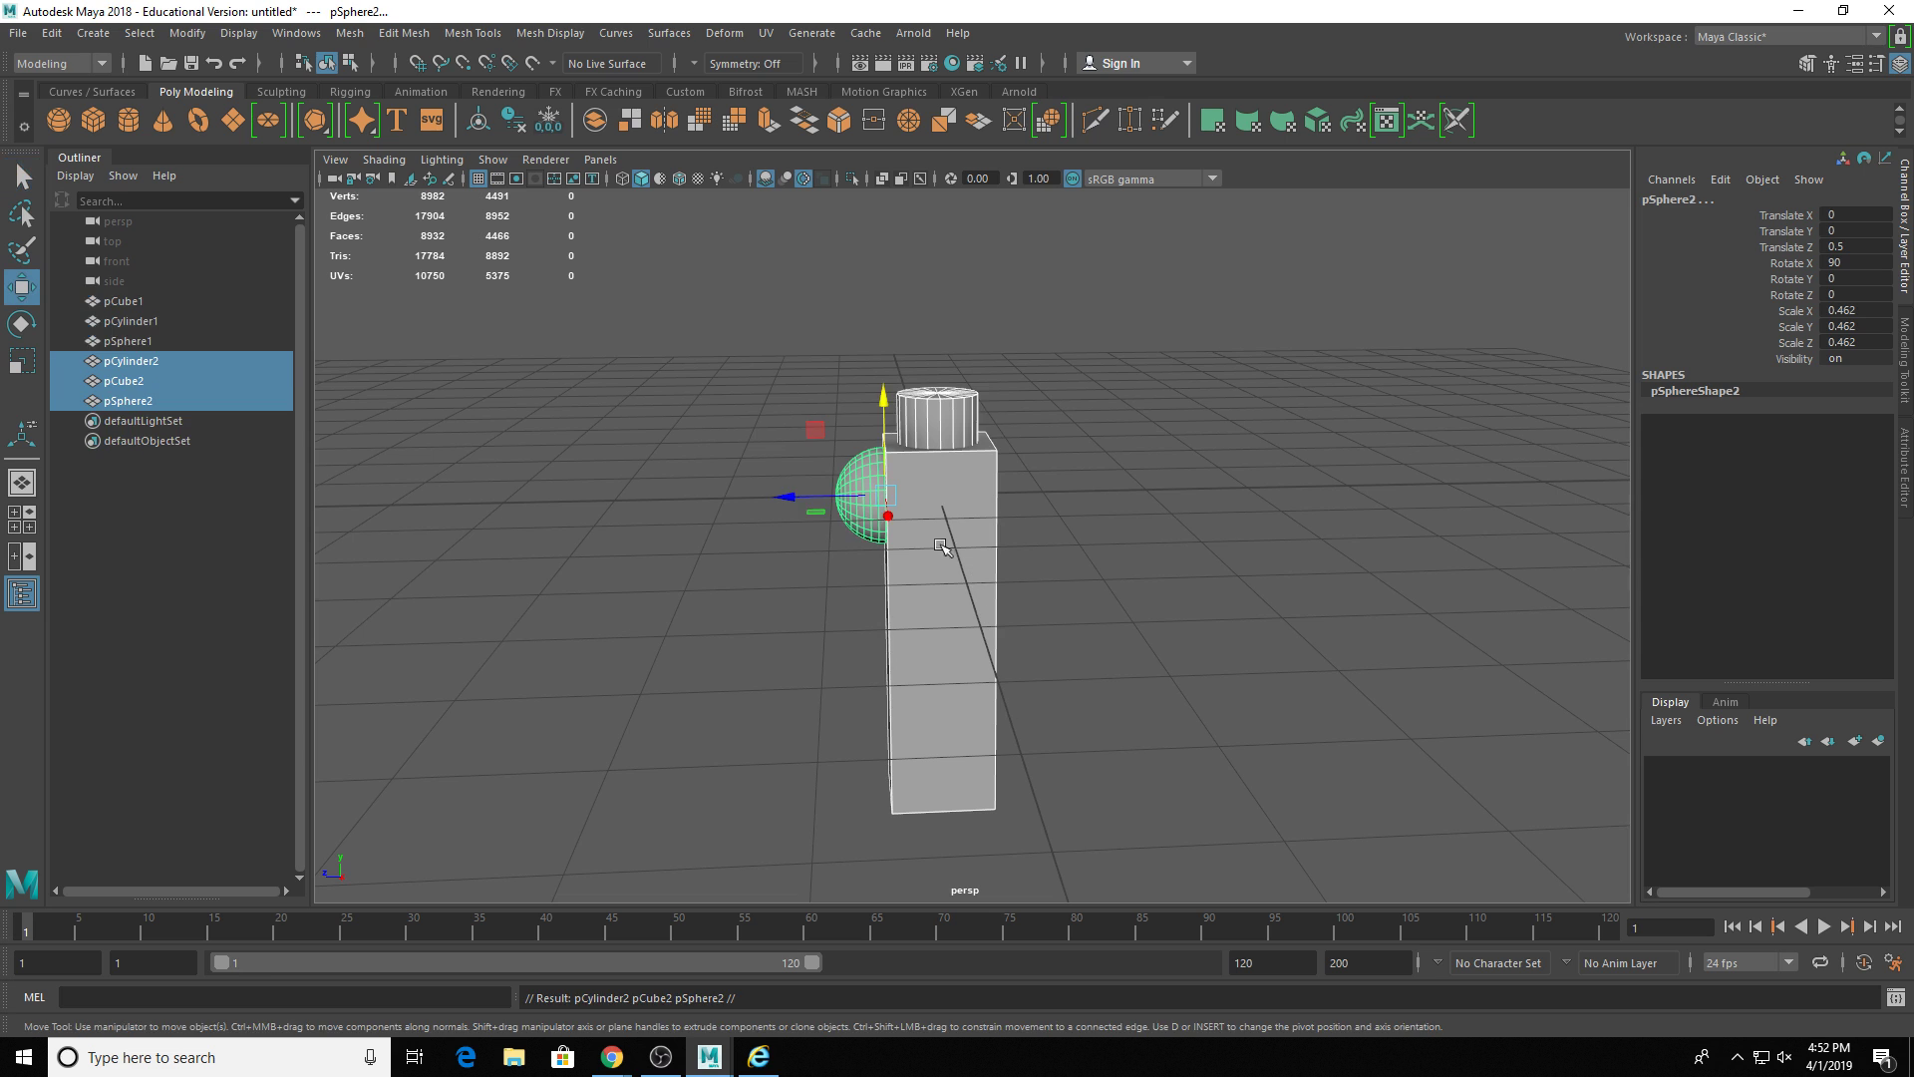
drag(791, 499, 1053, 495)
key(q)
click(974, 367)
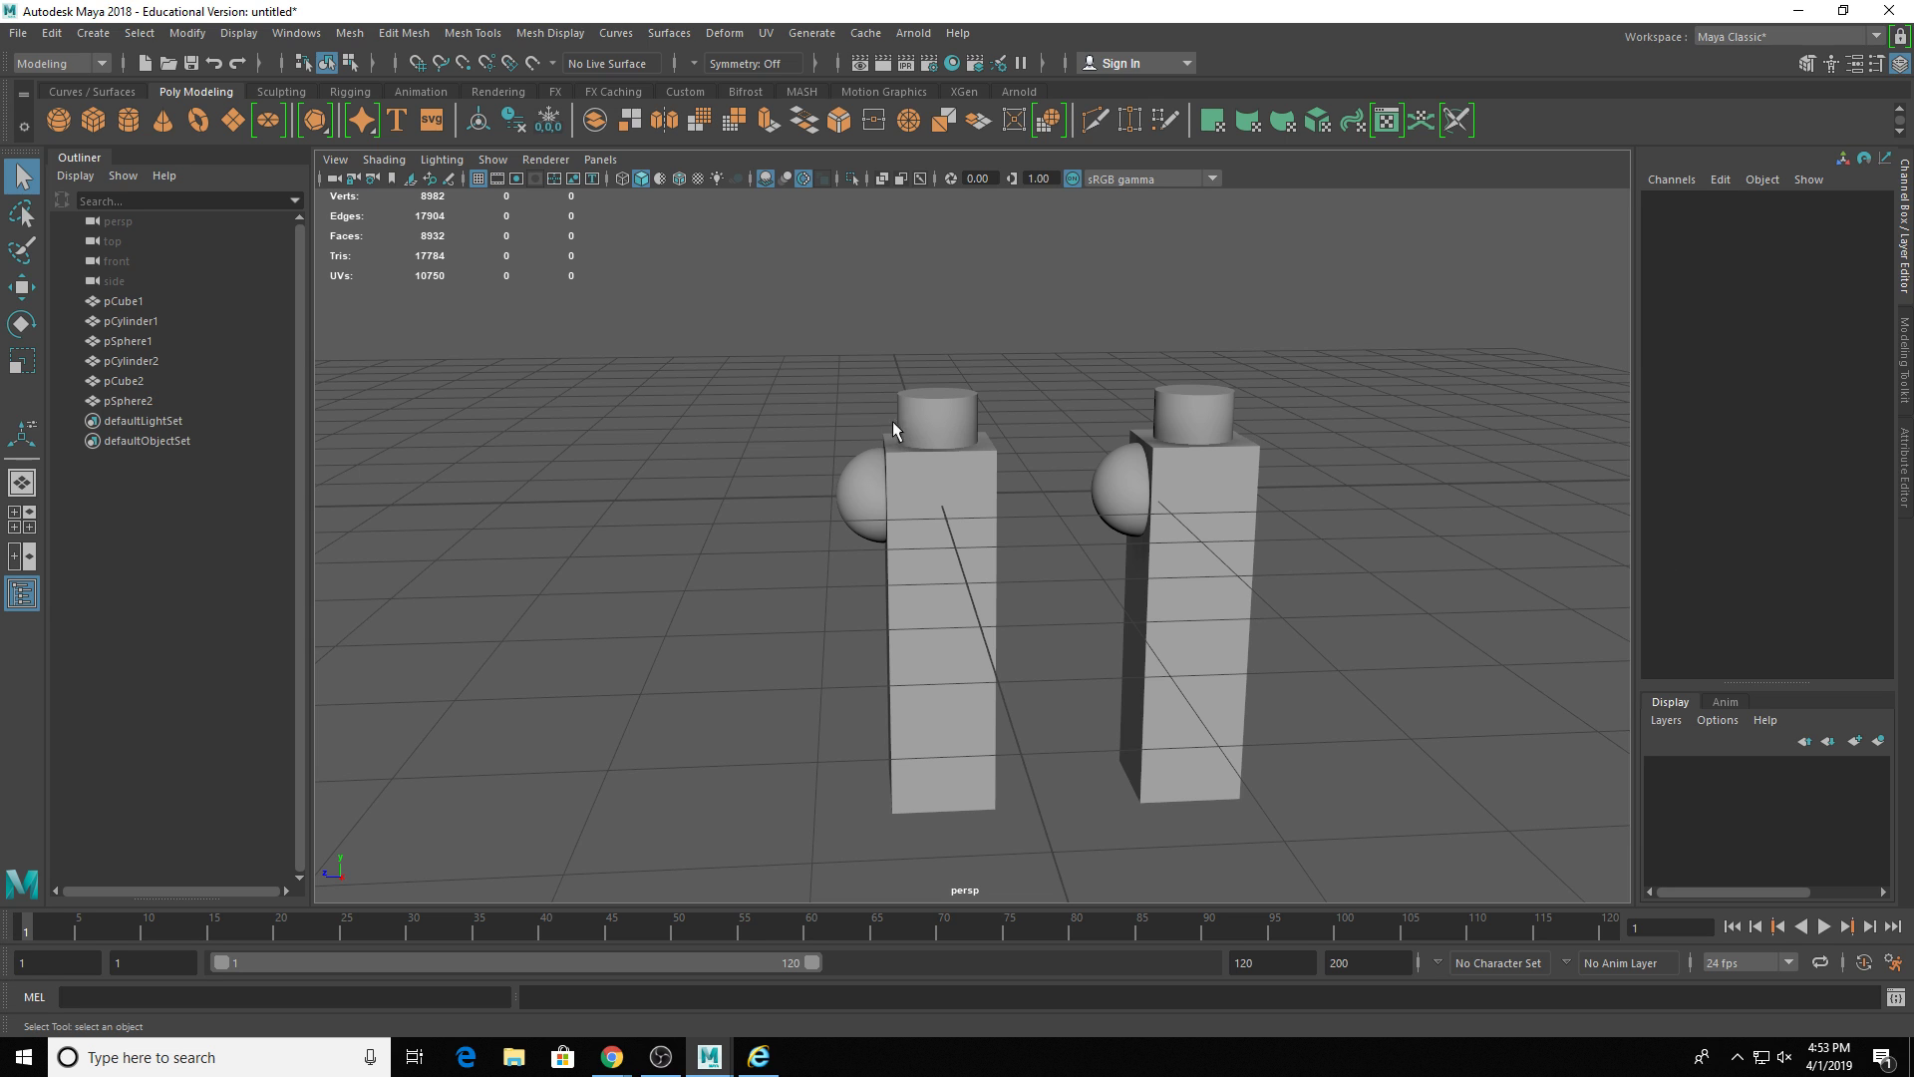
drag(834, 377, 972, 643)
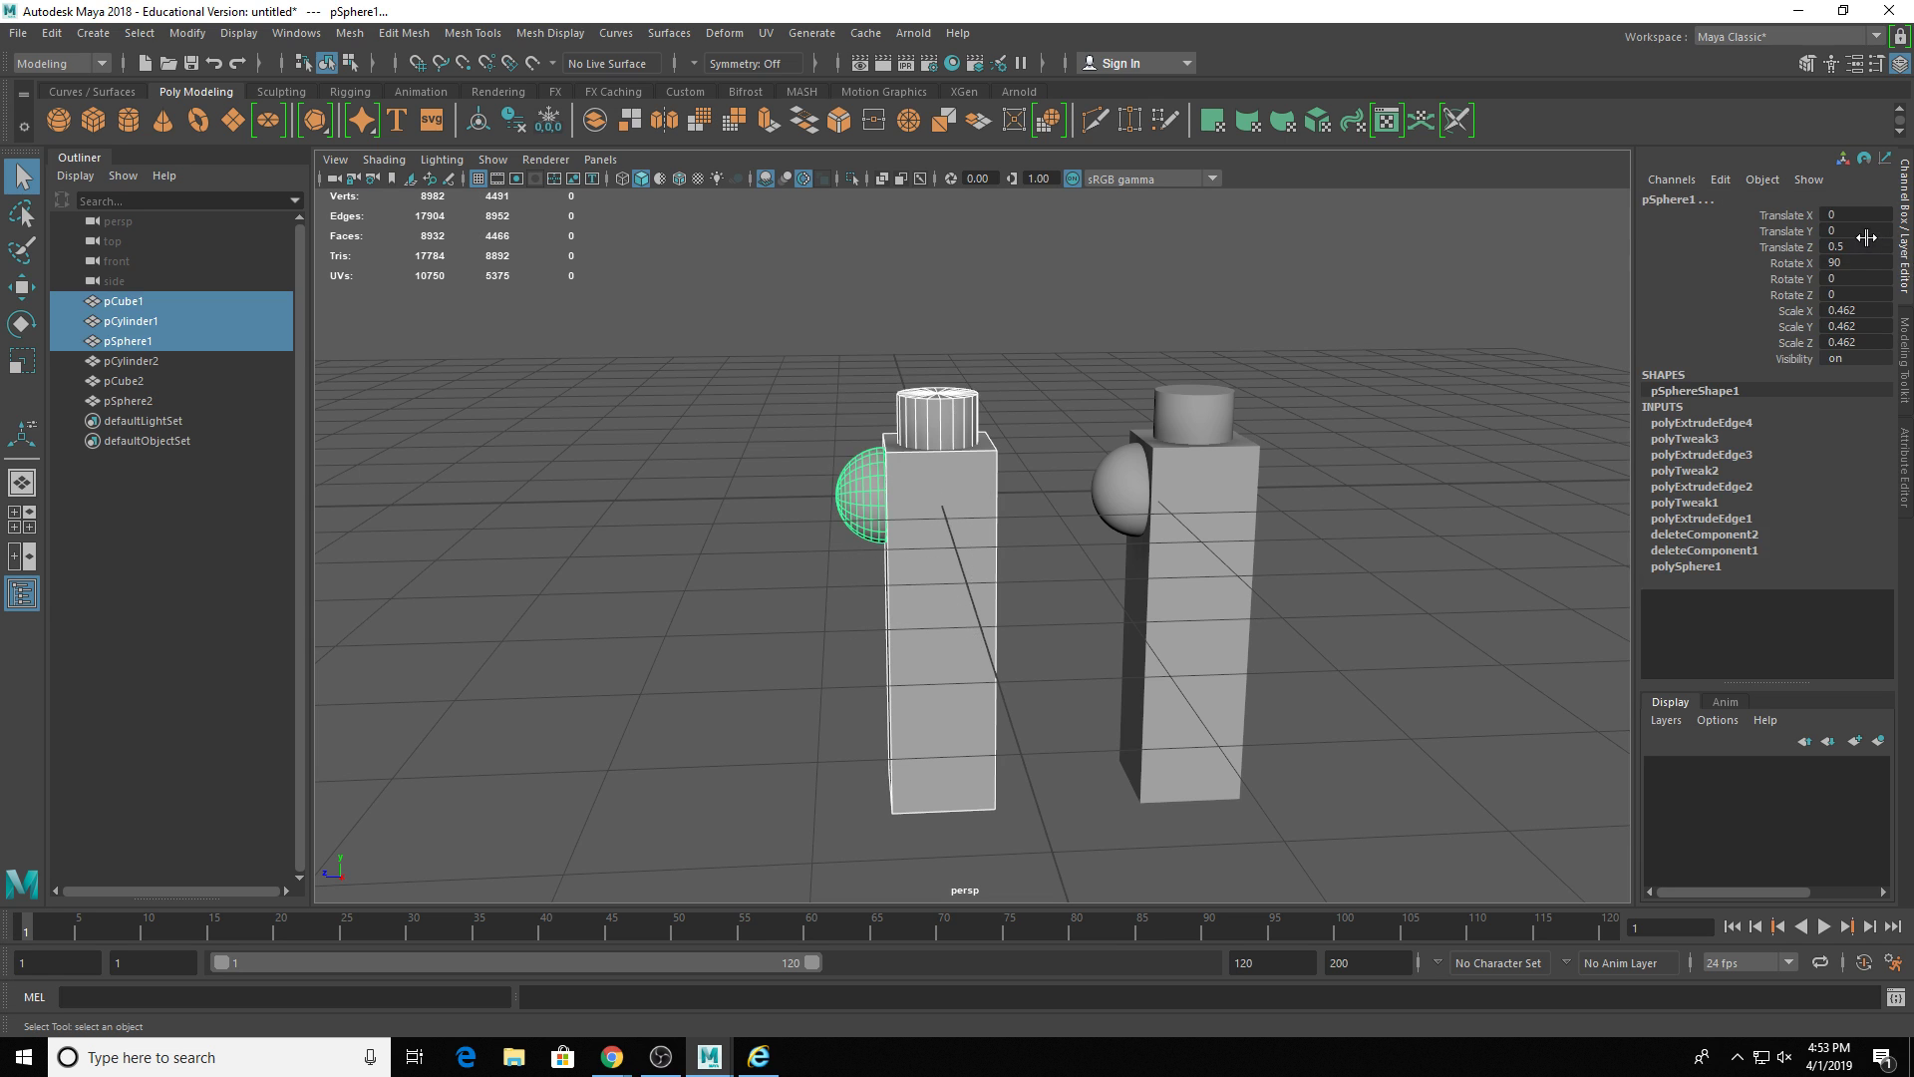
drag(1844, 215, 1855, 252)
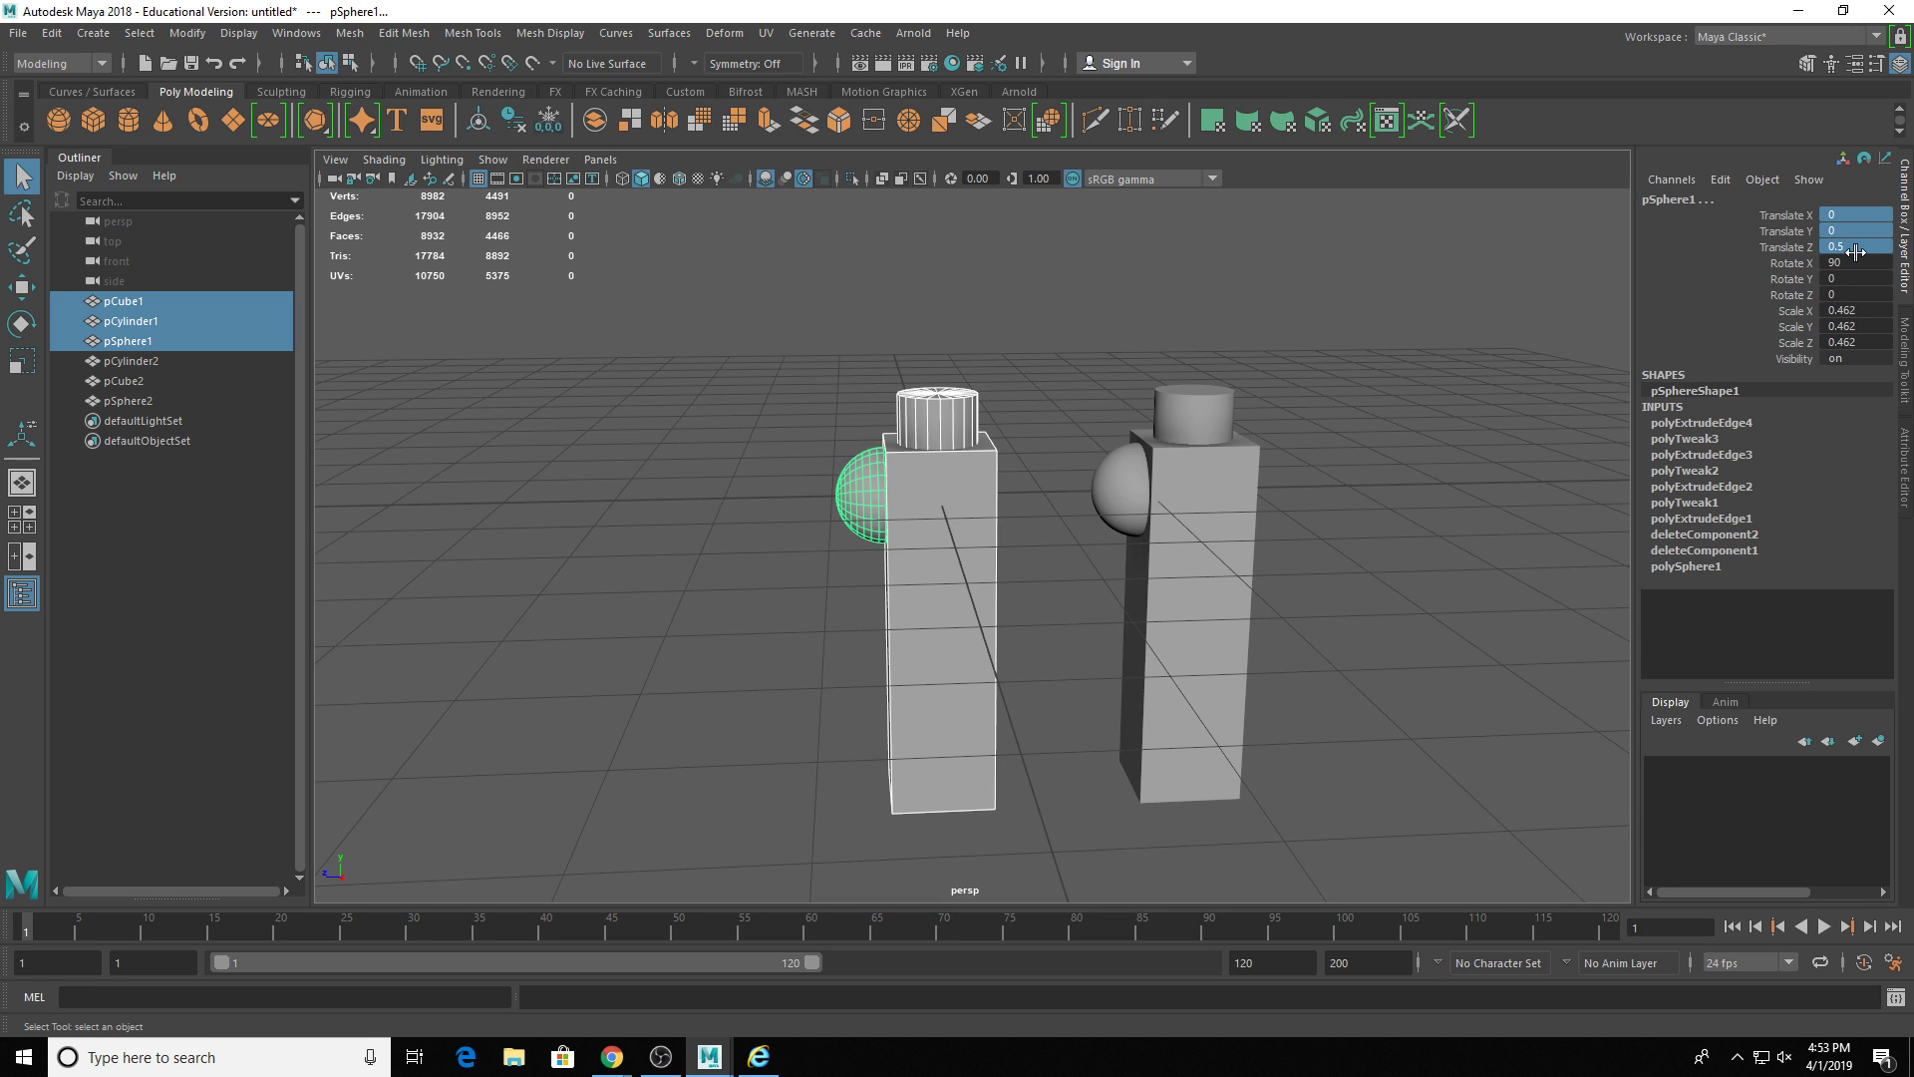
text(0)
key(Return)
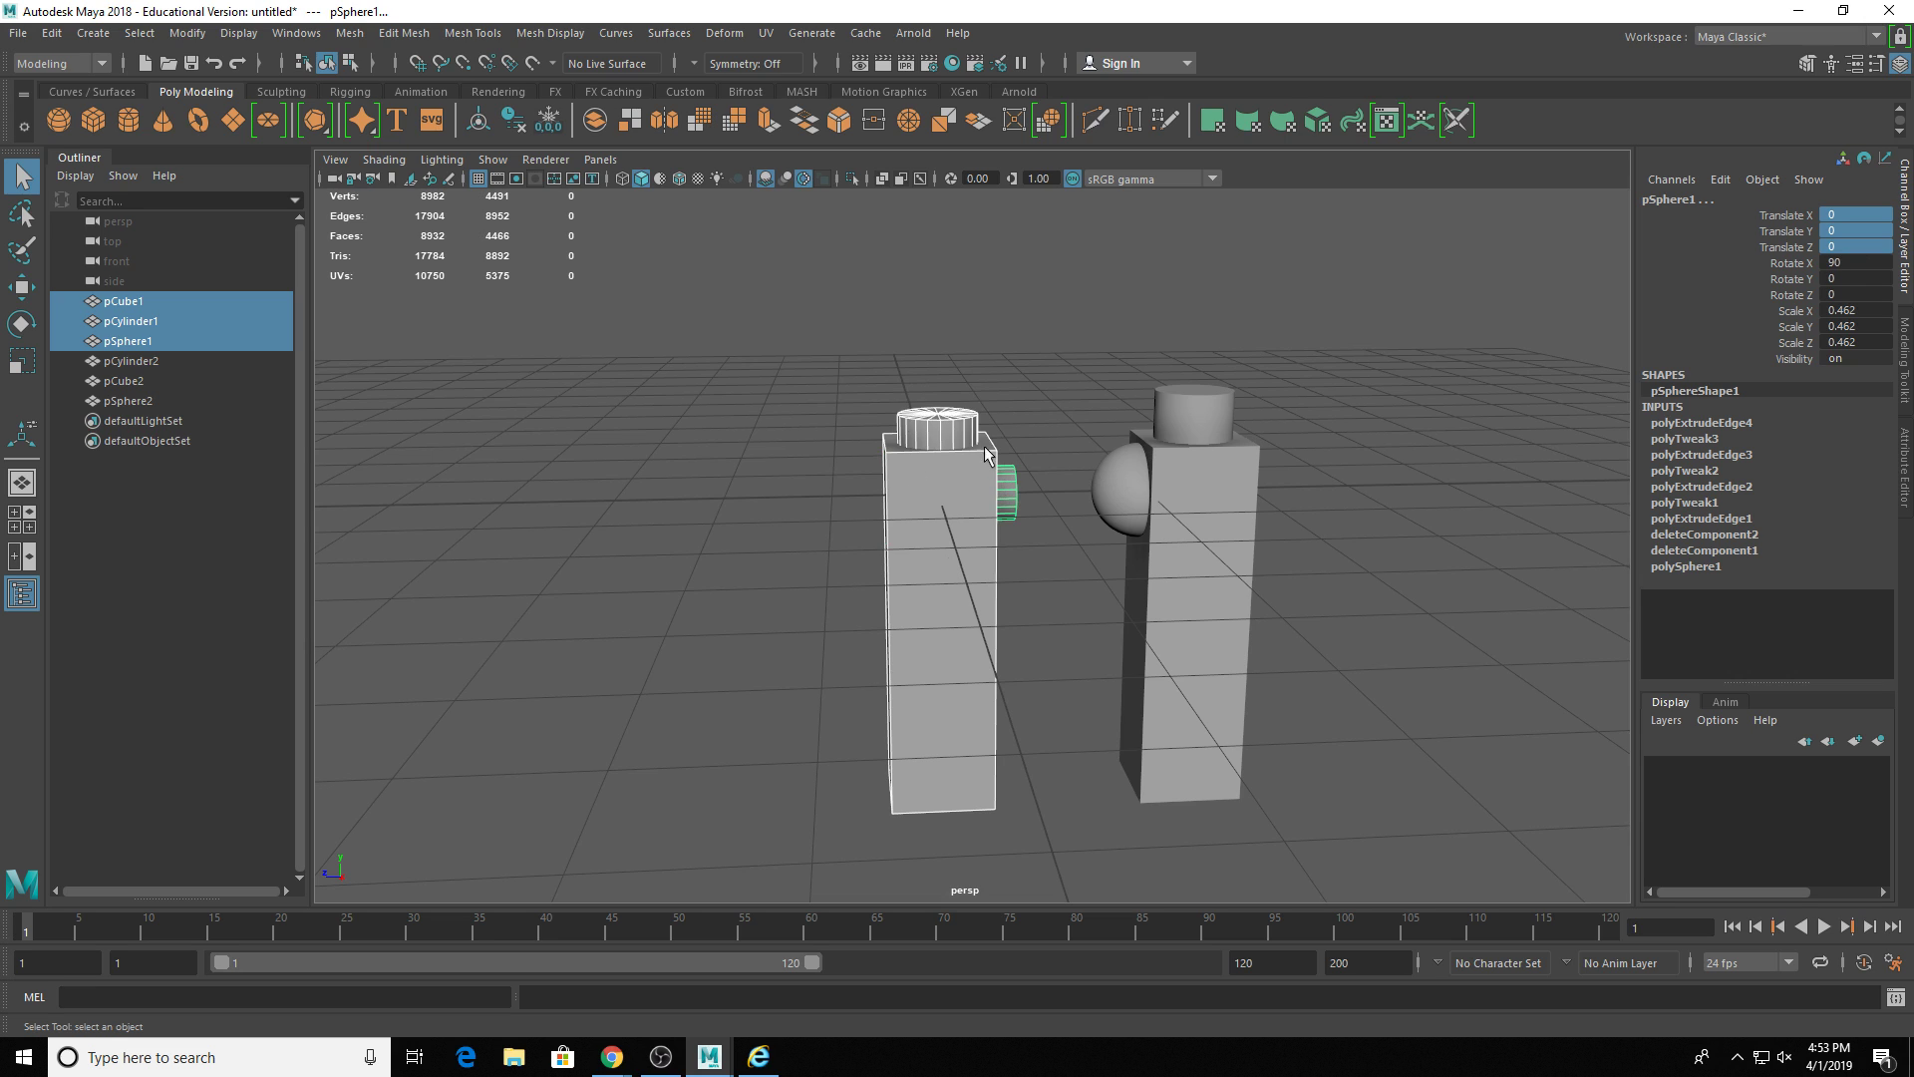
key(ctrl+z)
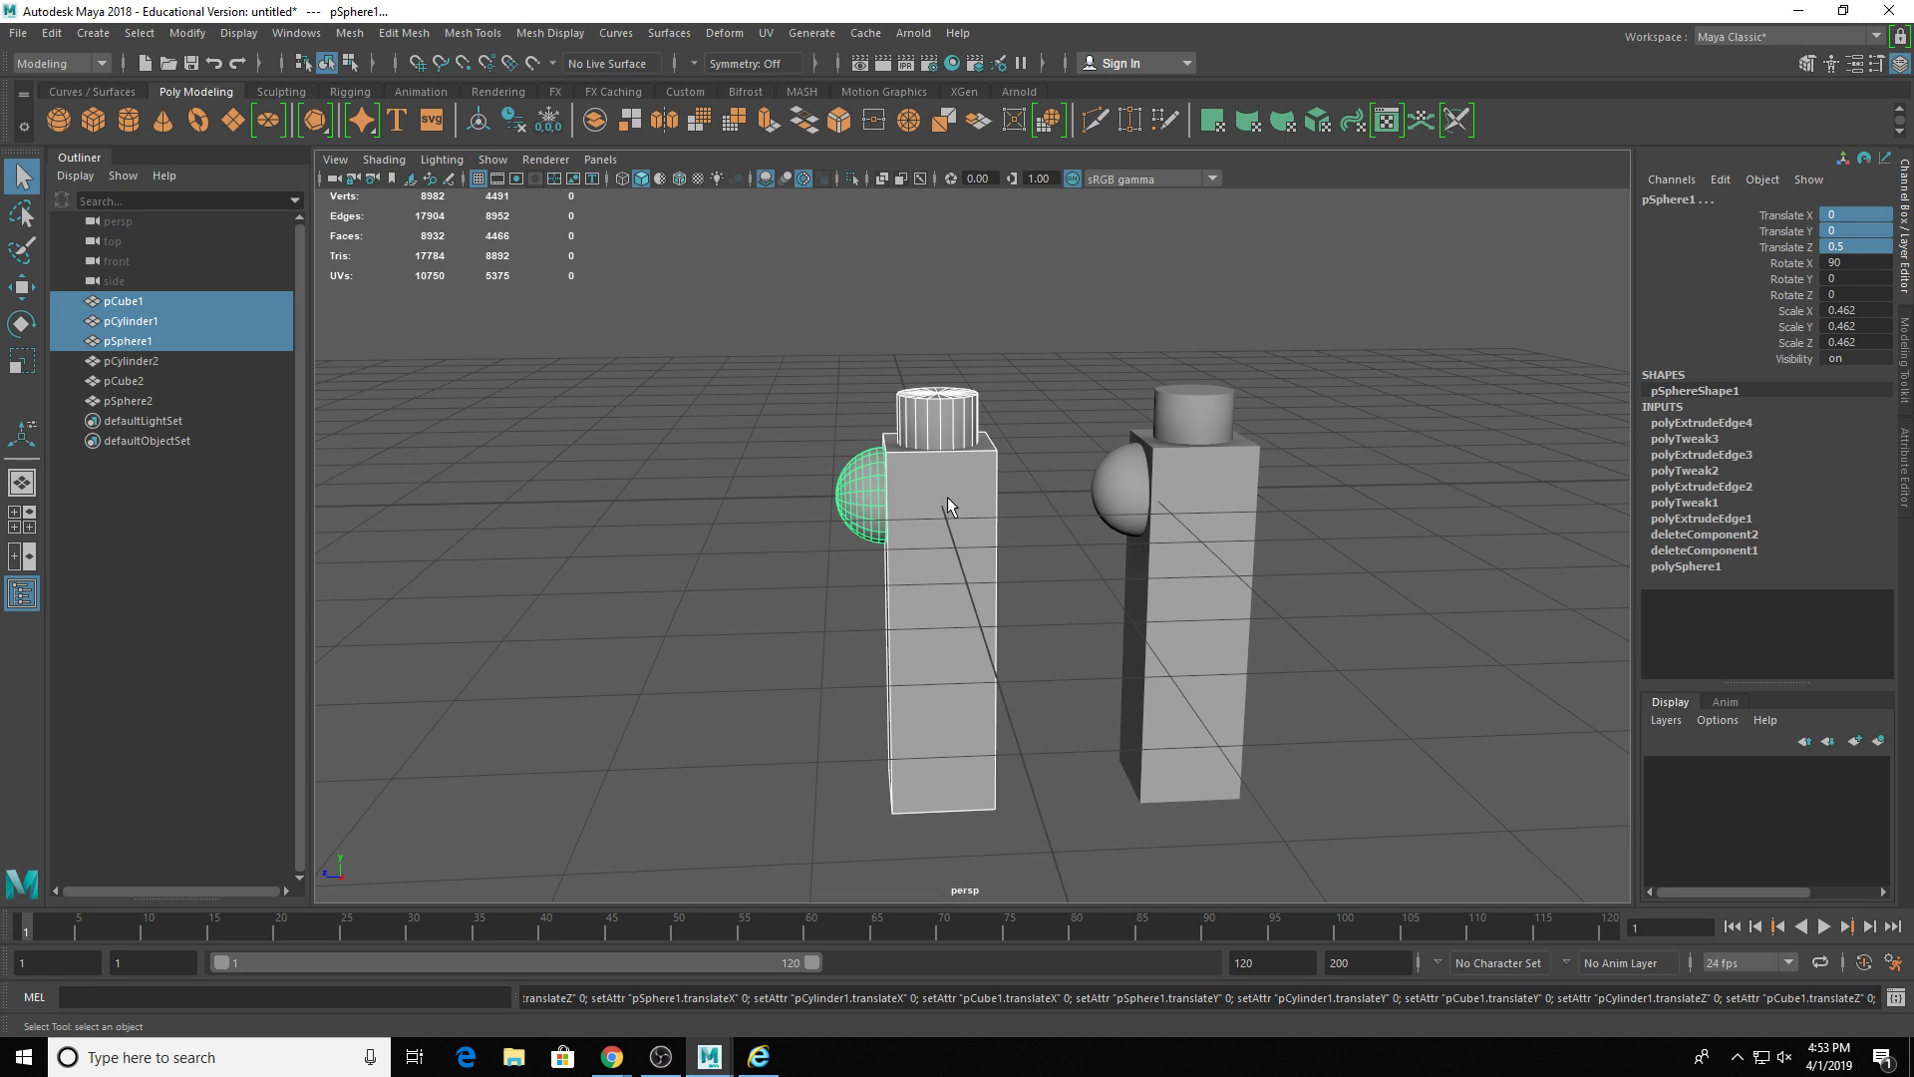
scroll(991, 462, up, 2)
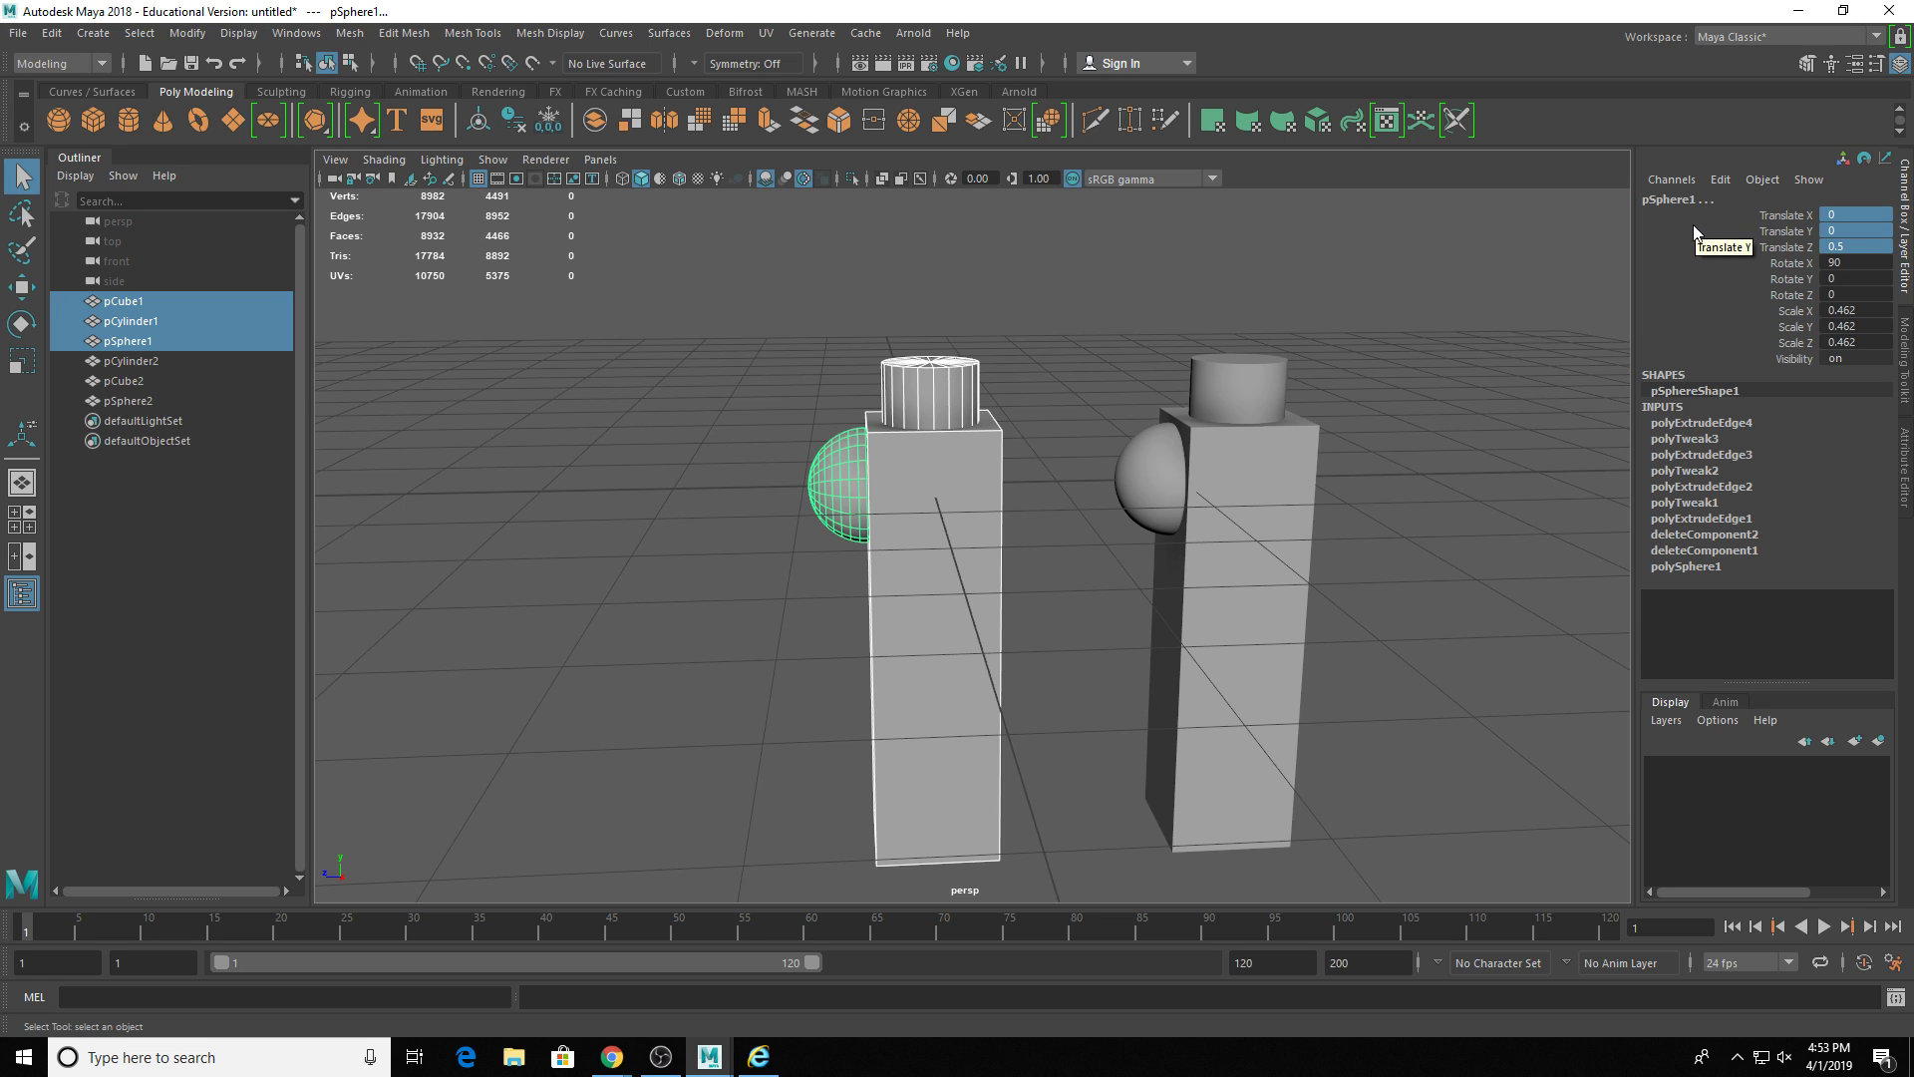
- Freeze all transforms on the selected pCube1, pCylinder1 and pSphere1 from the Channel Box menu
key(e)
right_click(1711, 278)
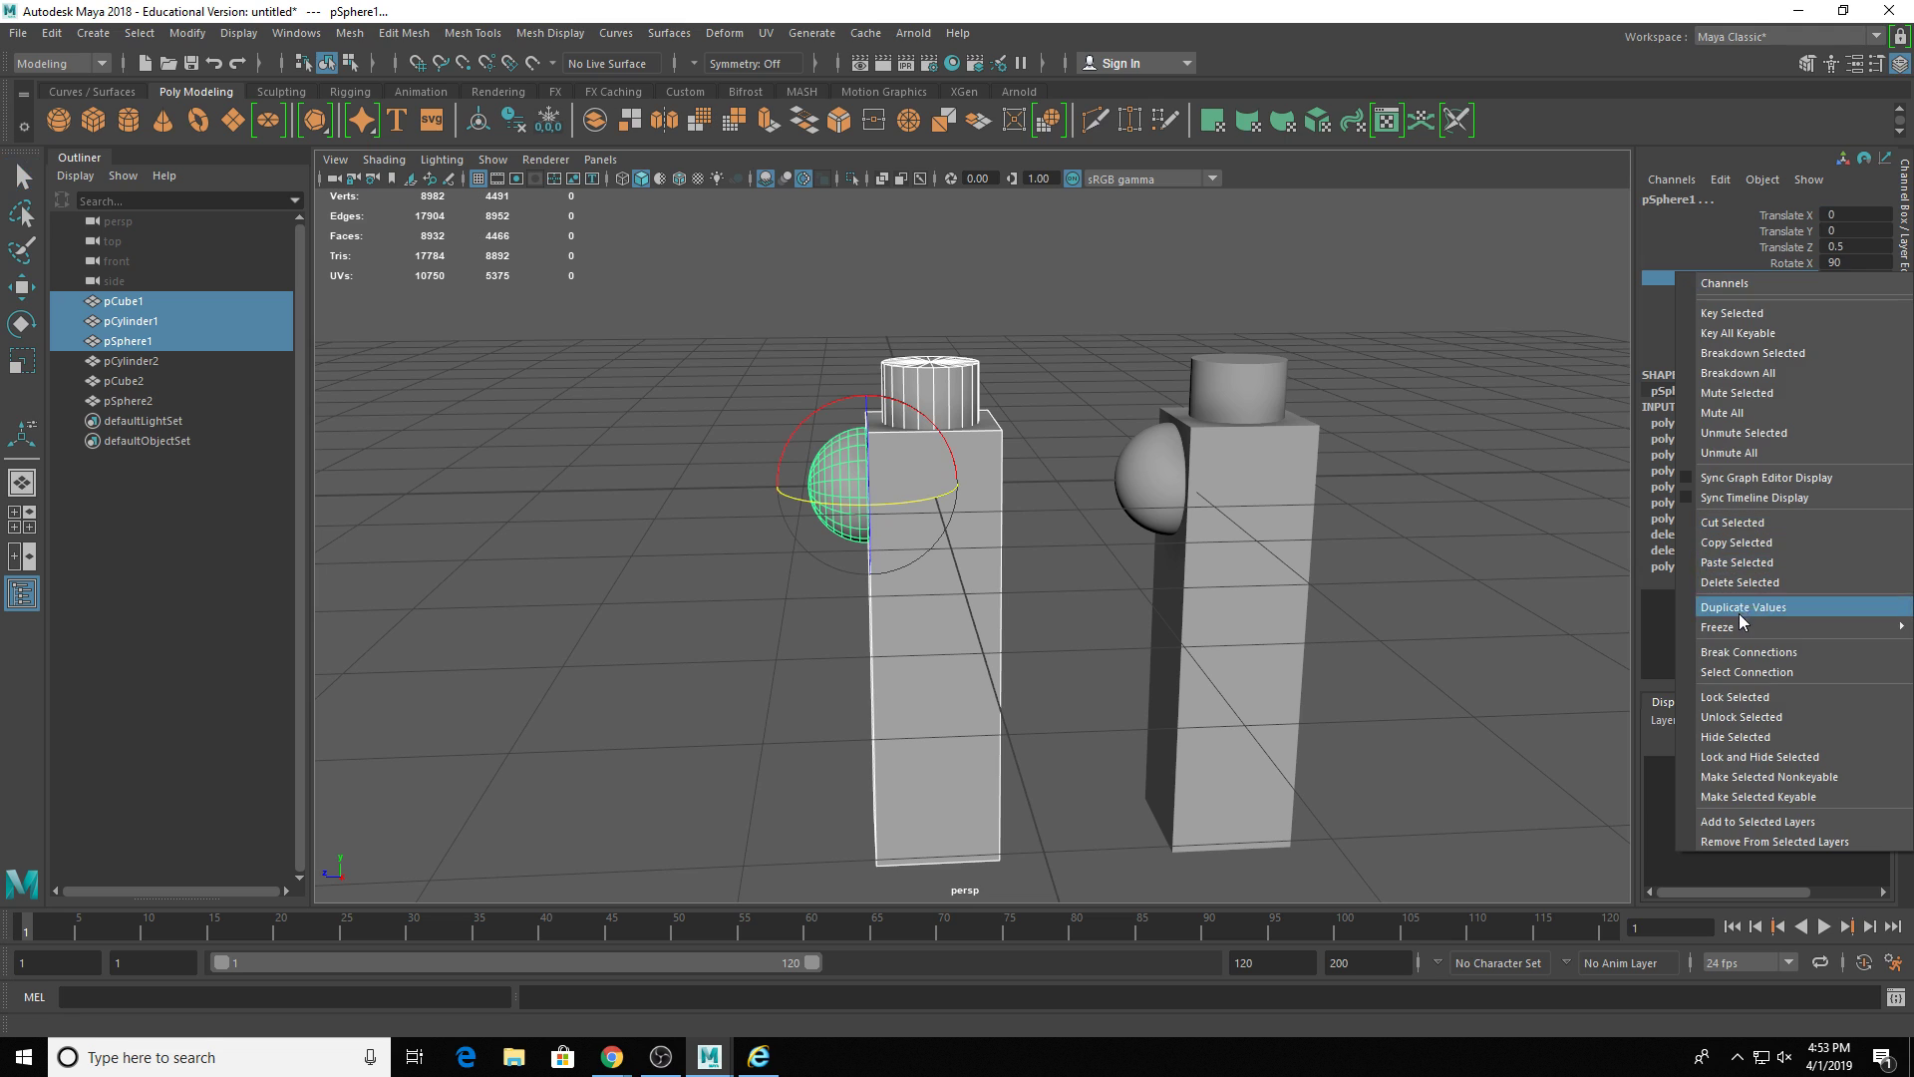
mouse_move(1725, 627)
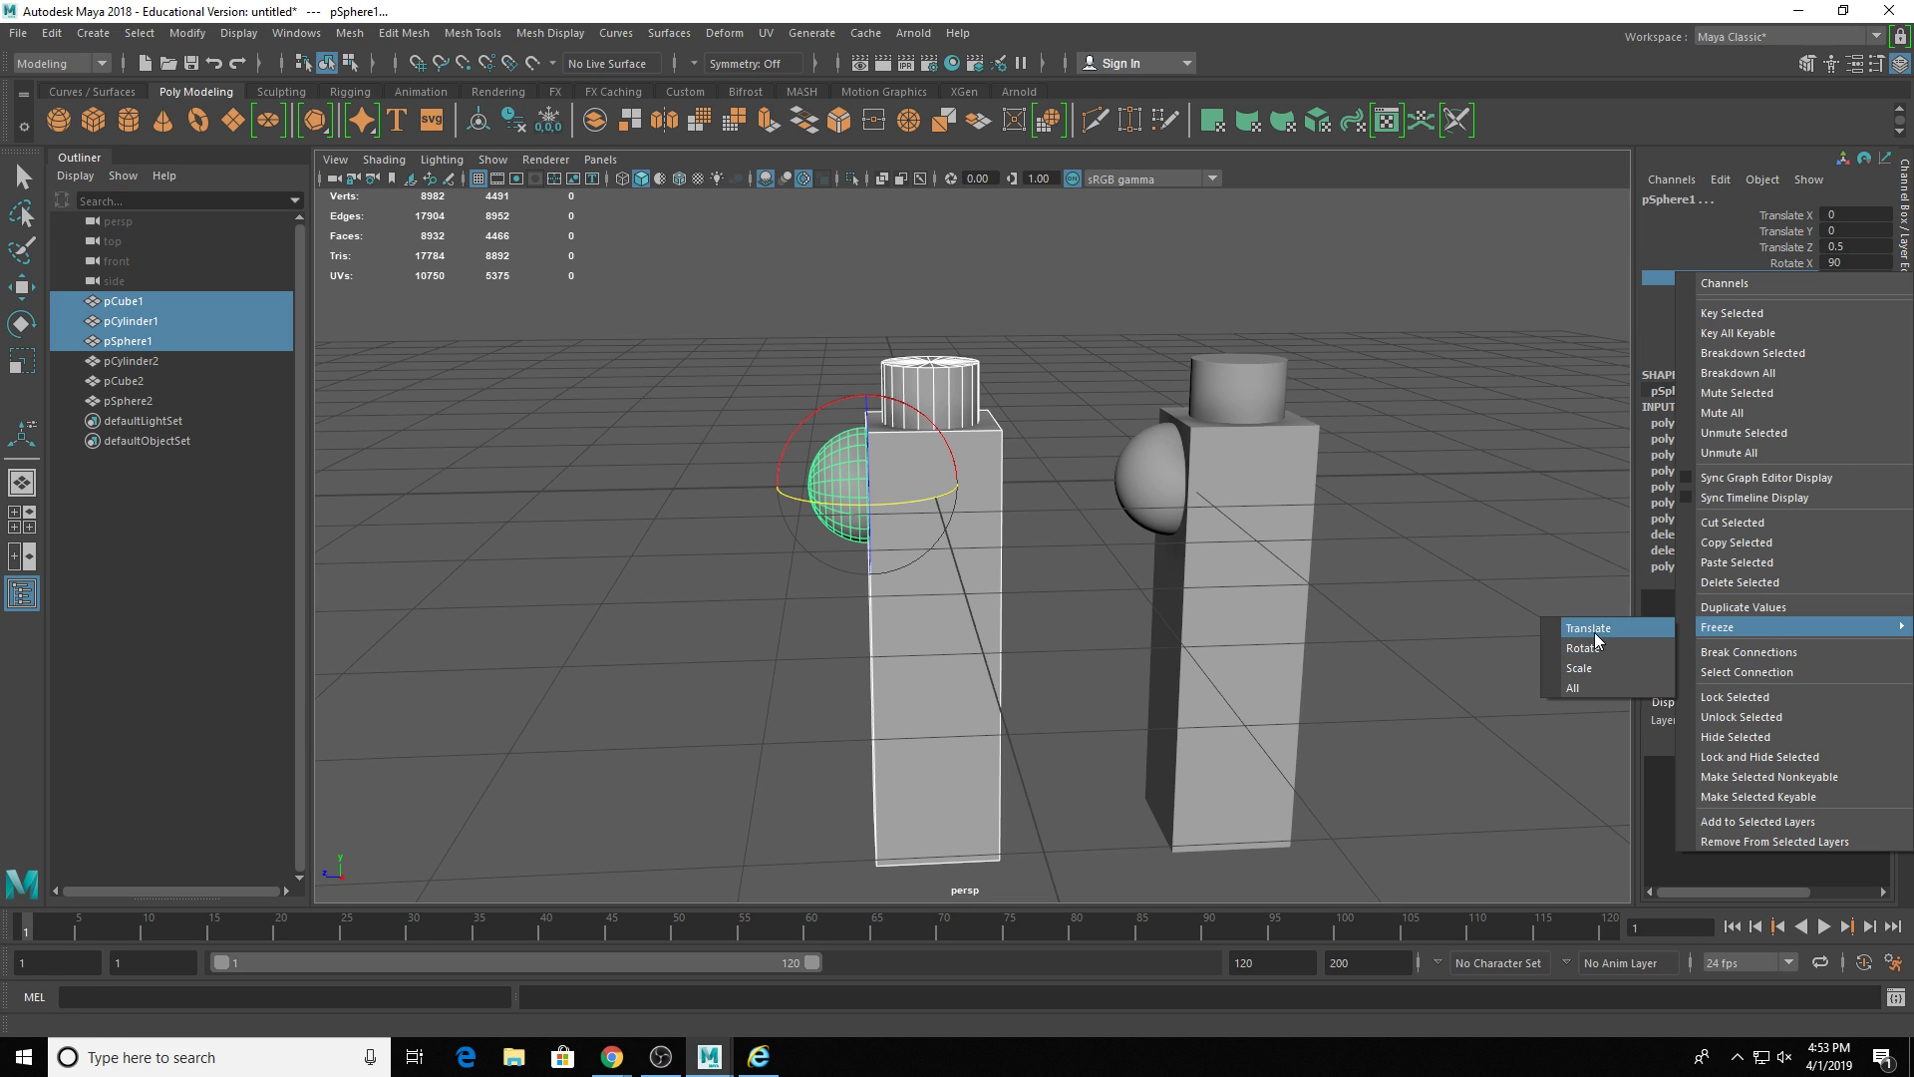
click(1575, 688)
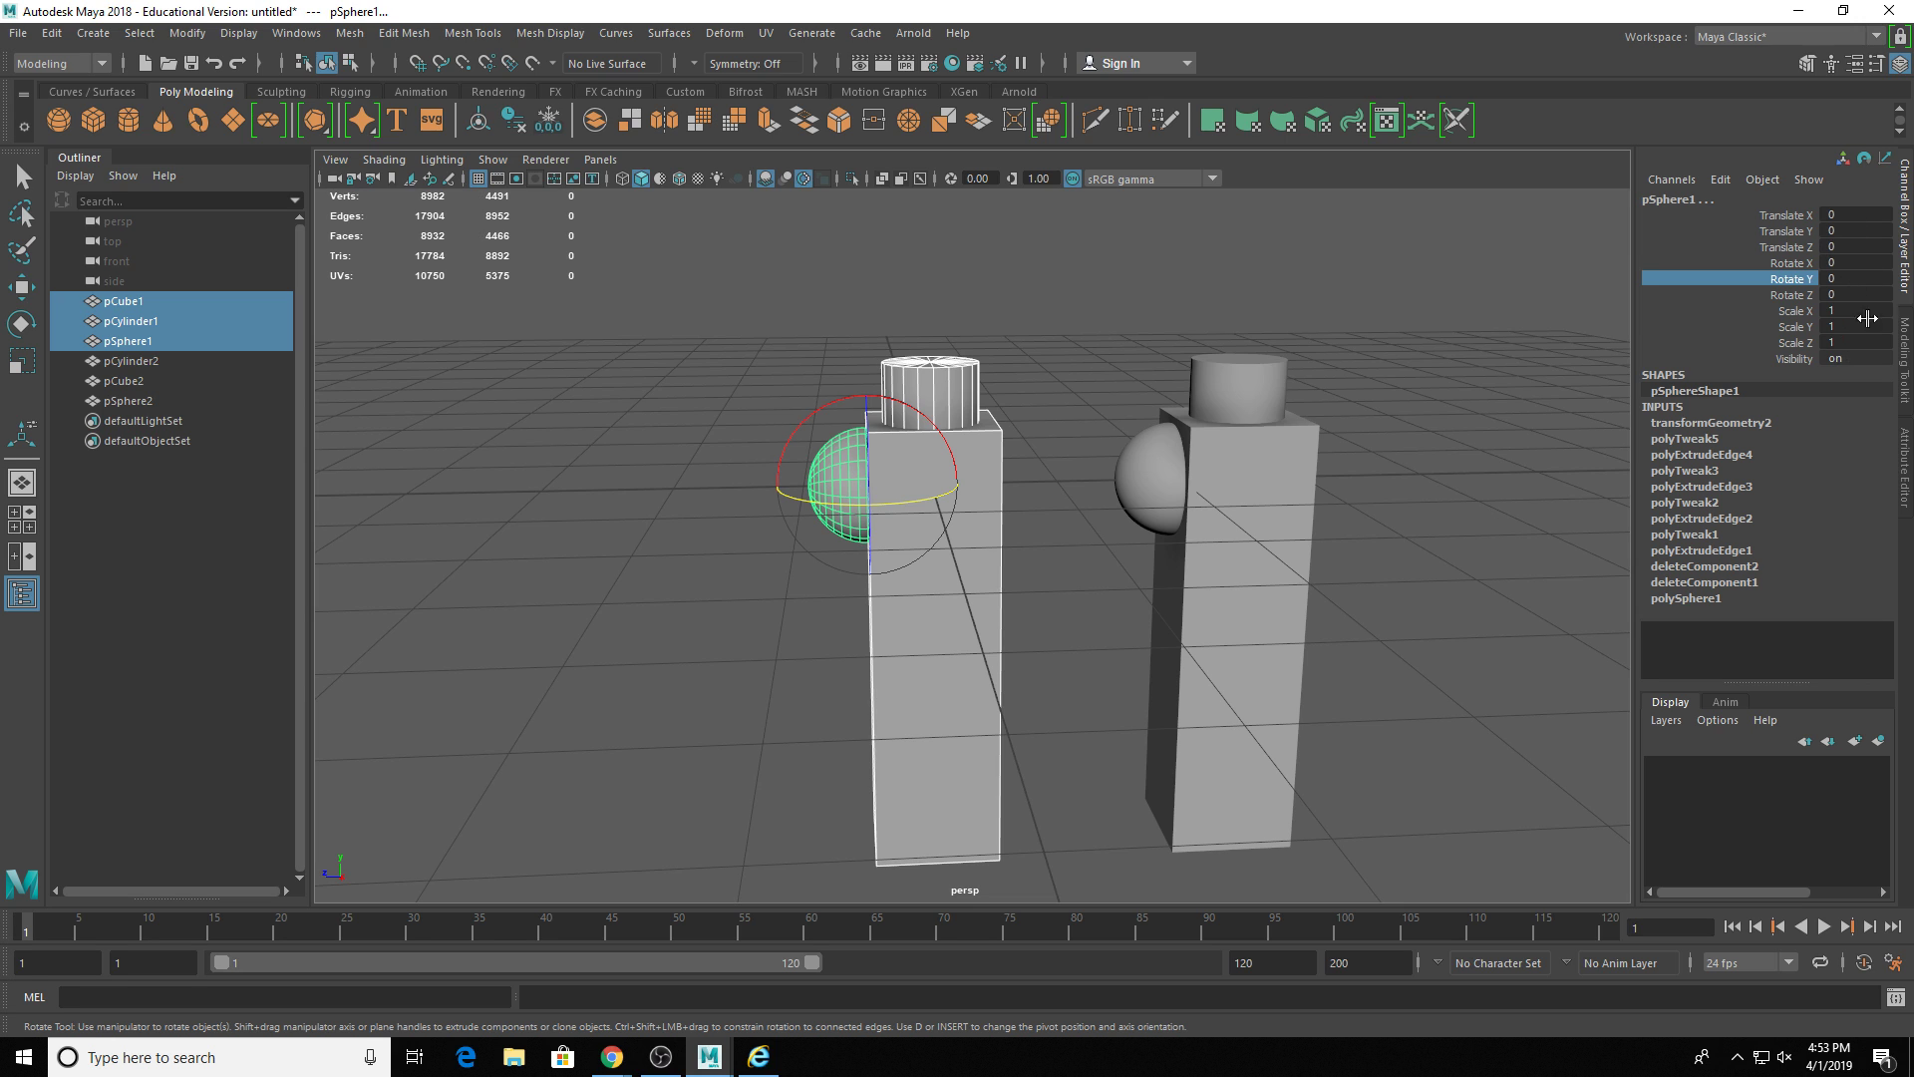
- Test-move and rotate the left cylinder, then drag the sphere far to the left
click(972, 384)
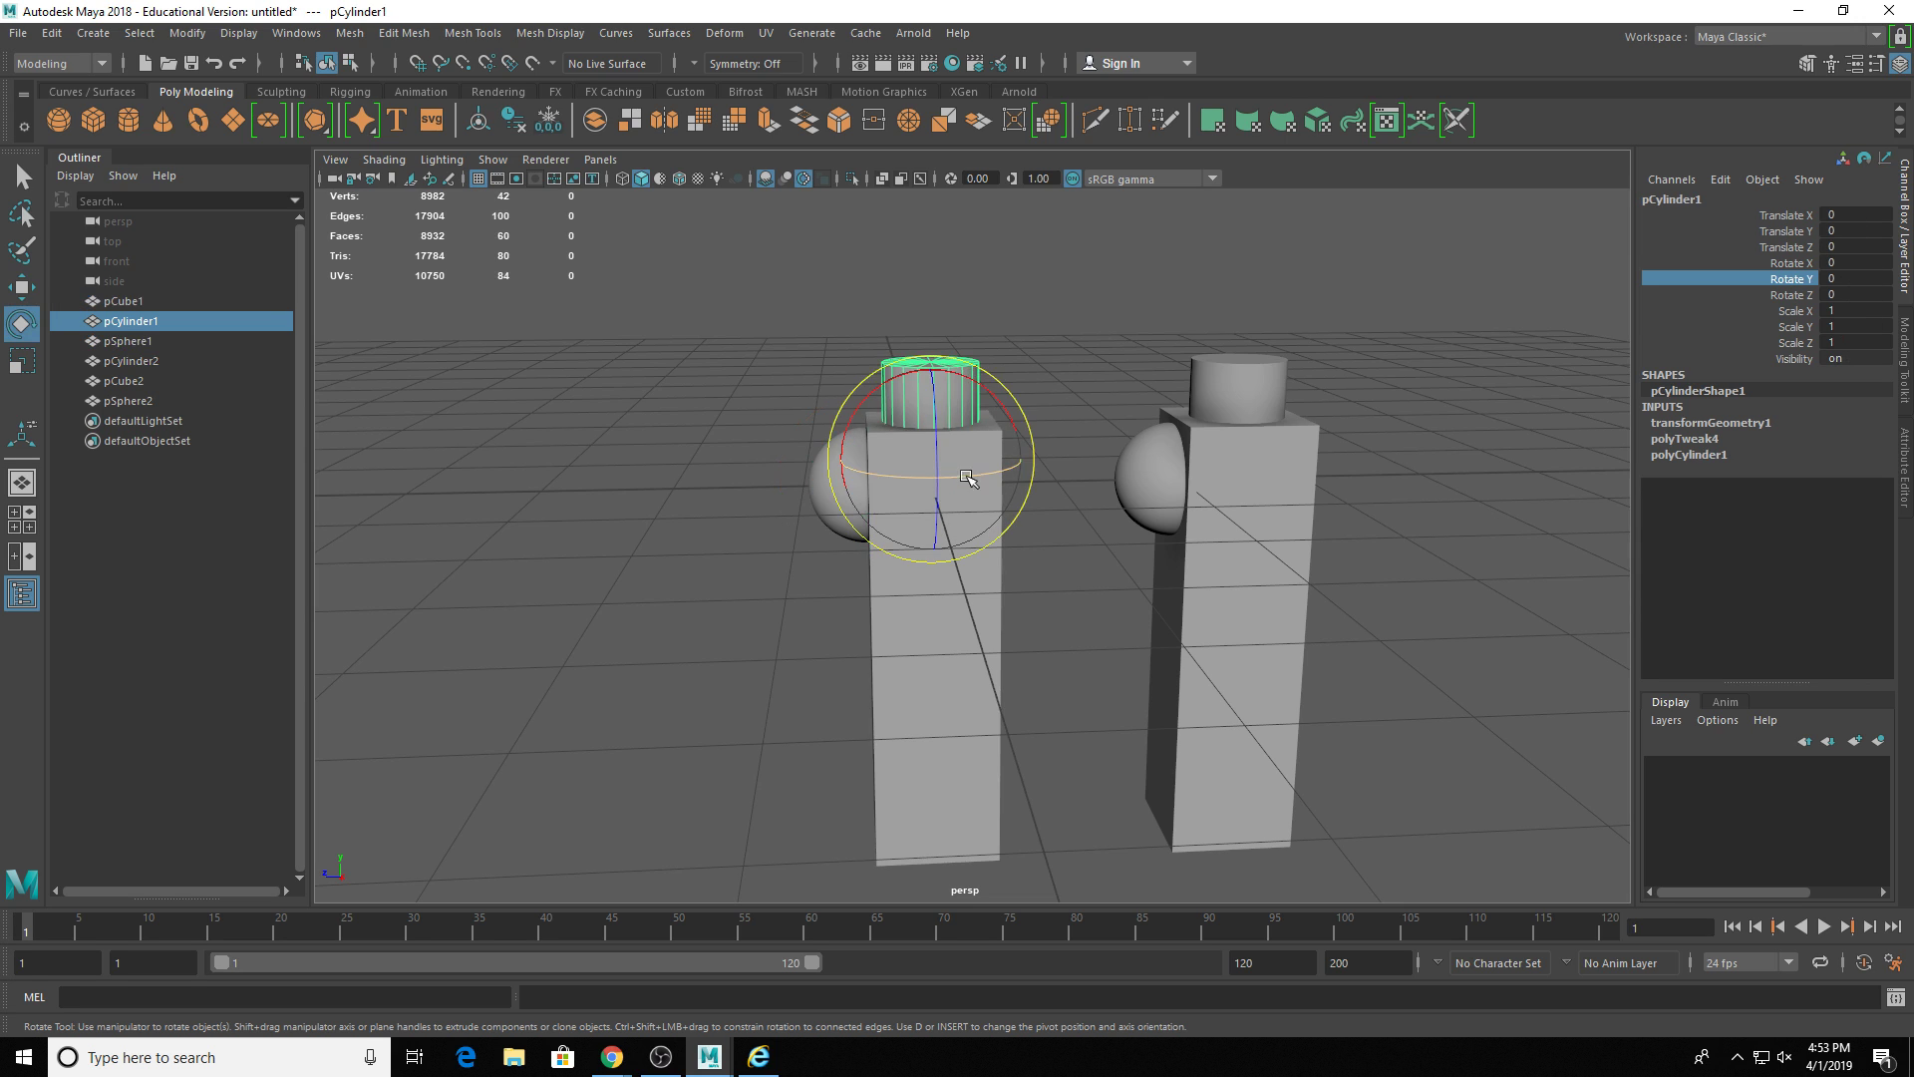
key(w)
drag(957, 468, 1306, 334)
key(r)
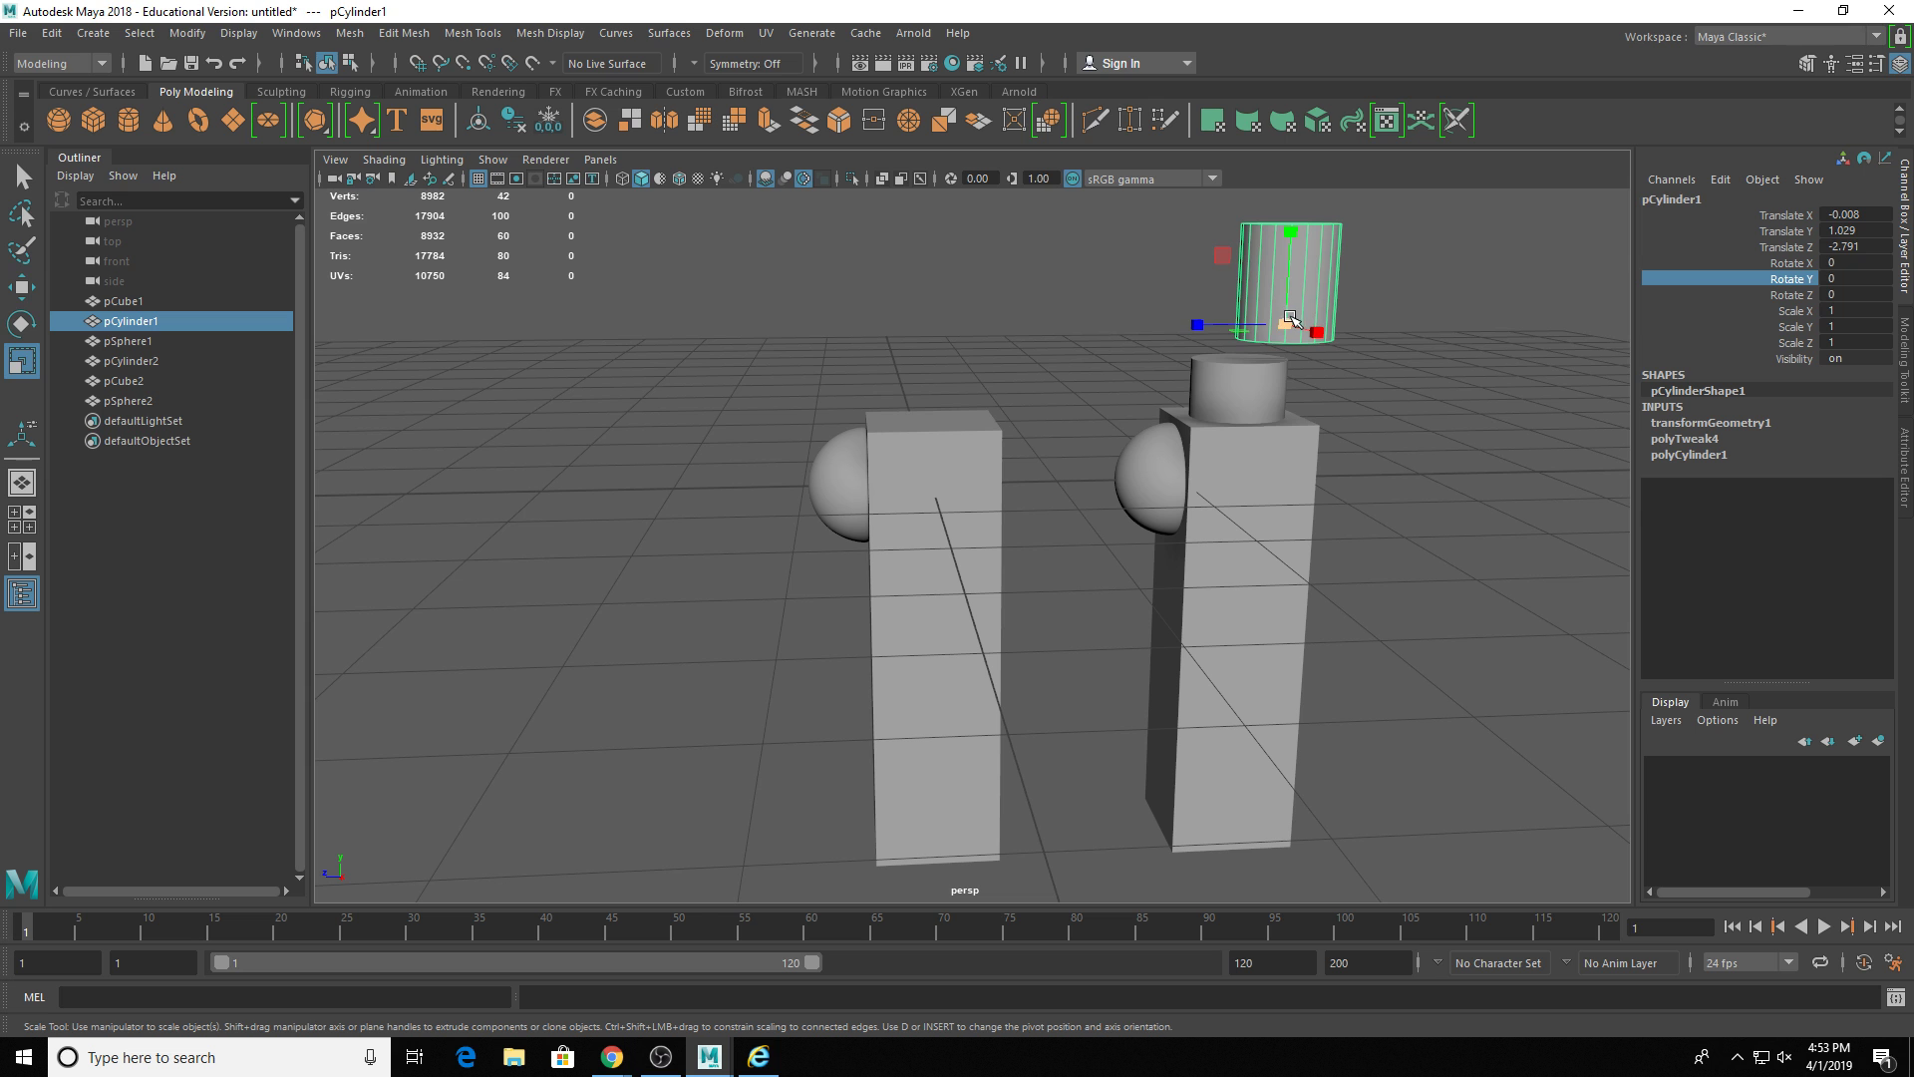
key(e)
drag(1291, 319, 1286, 230)
click(855, 455)
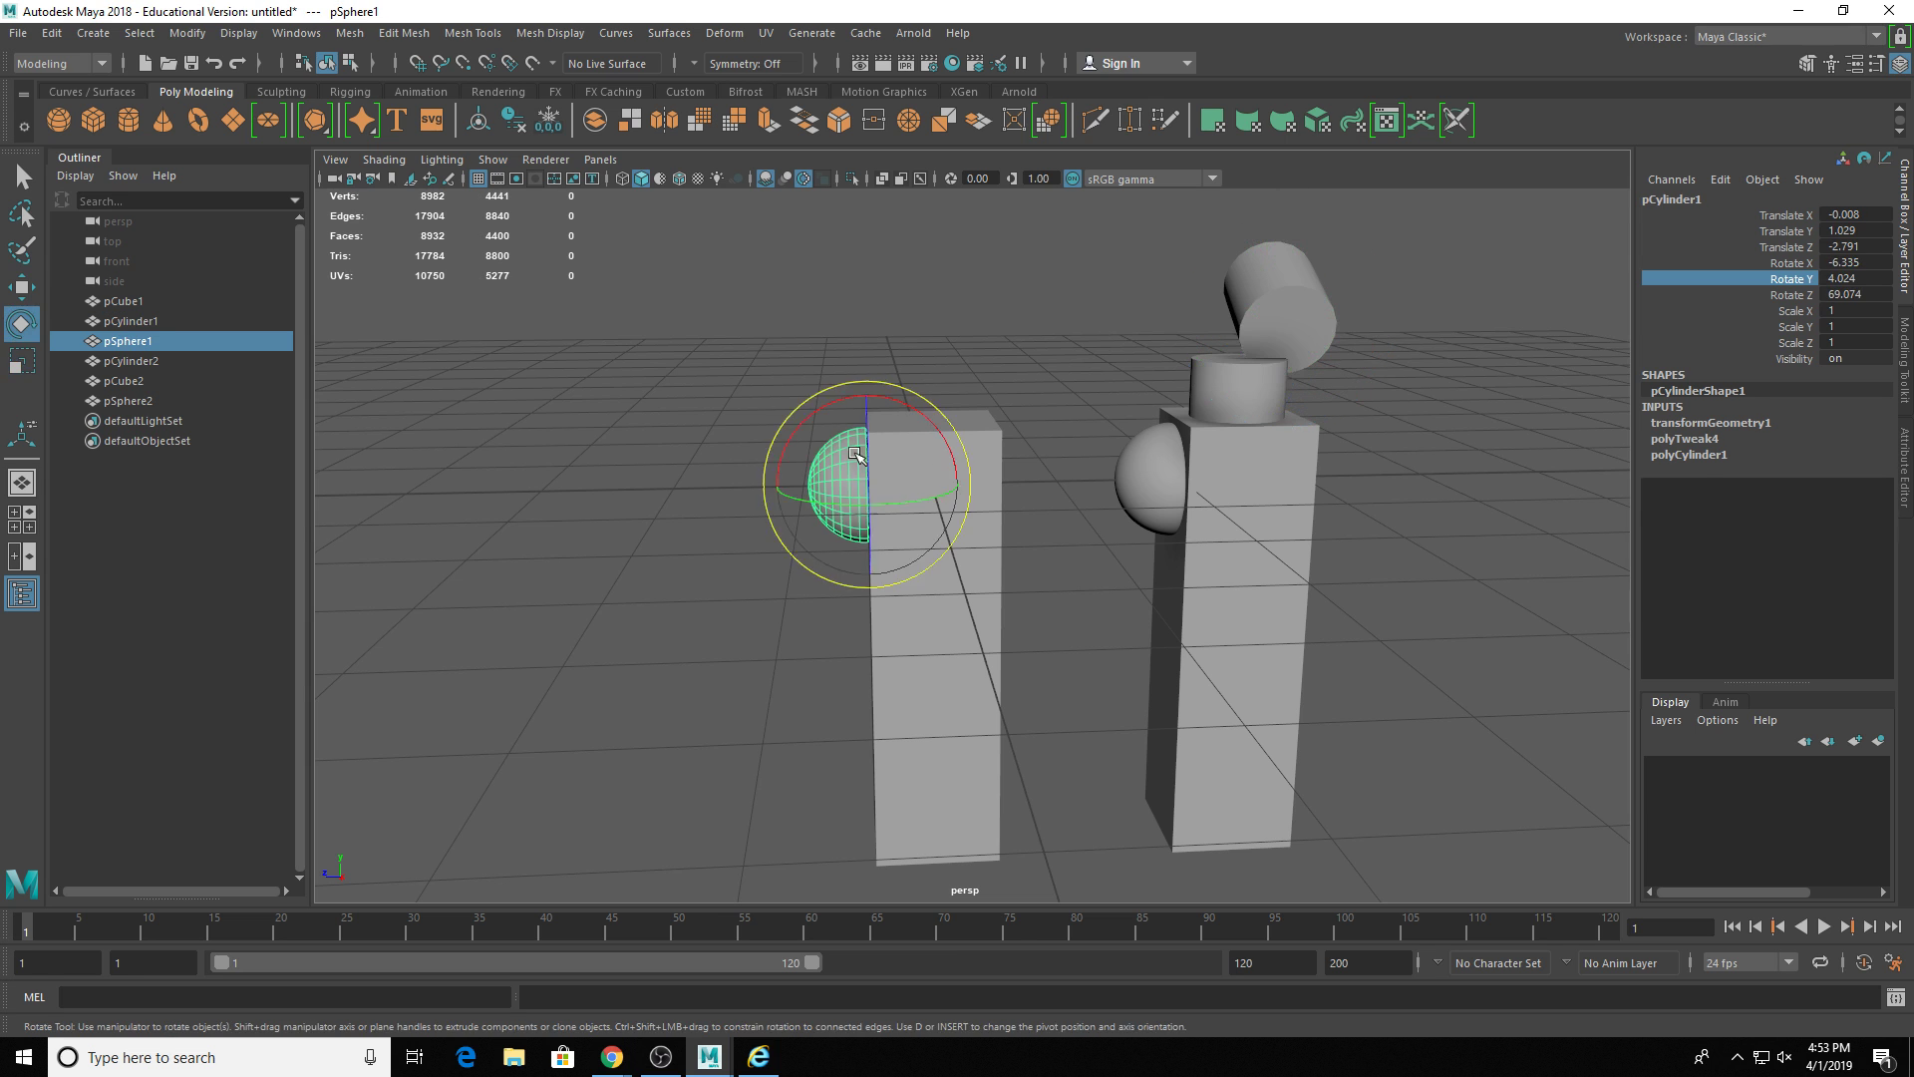
key(w)
drag(855, 454, 464, 459)
- Select the left box, cylinder and sphere and set all their translate and rotate values to 0
drag(857, 422, 900, 512)
shift+click(1281, 304)
shift+click(457, 488)
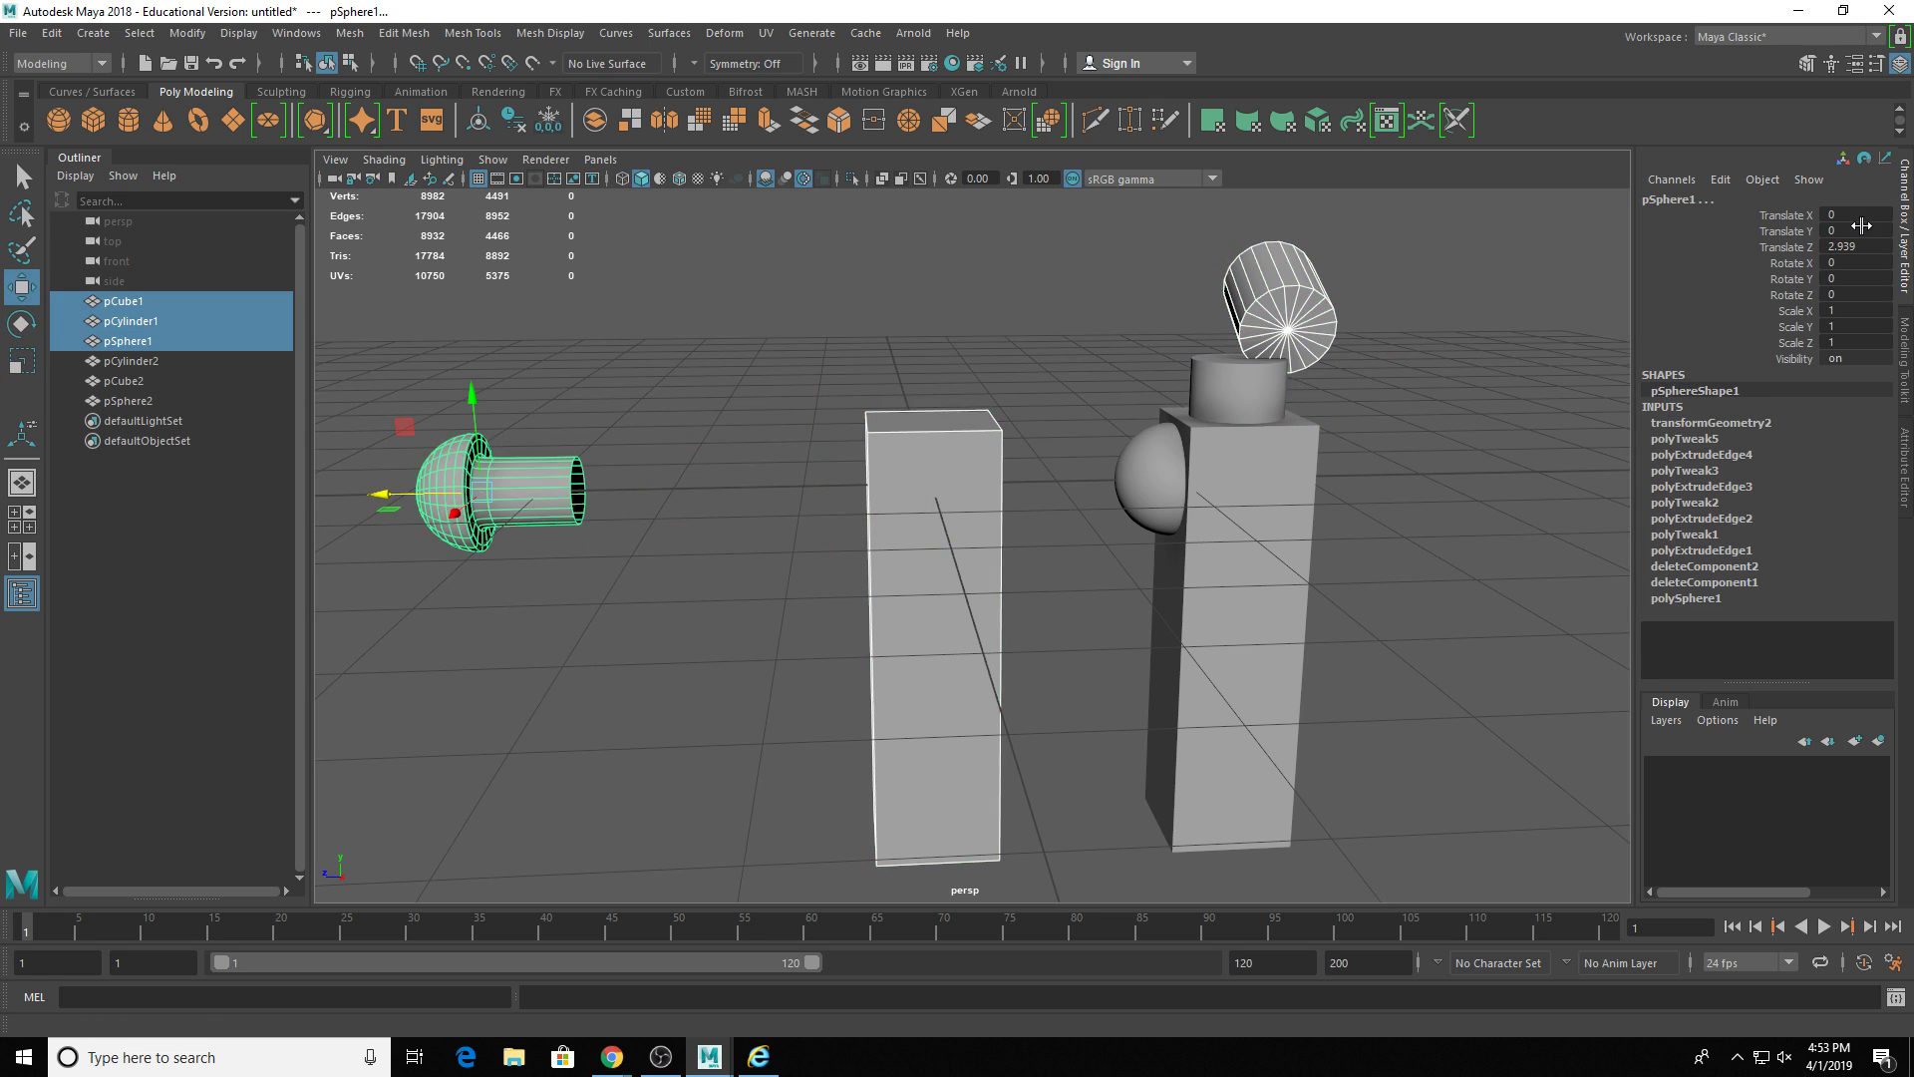
drag(1861, 226, 1858, 289)
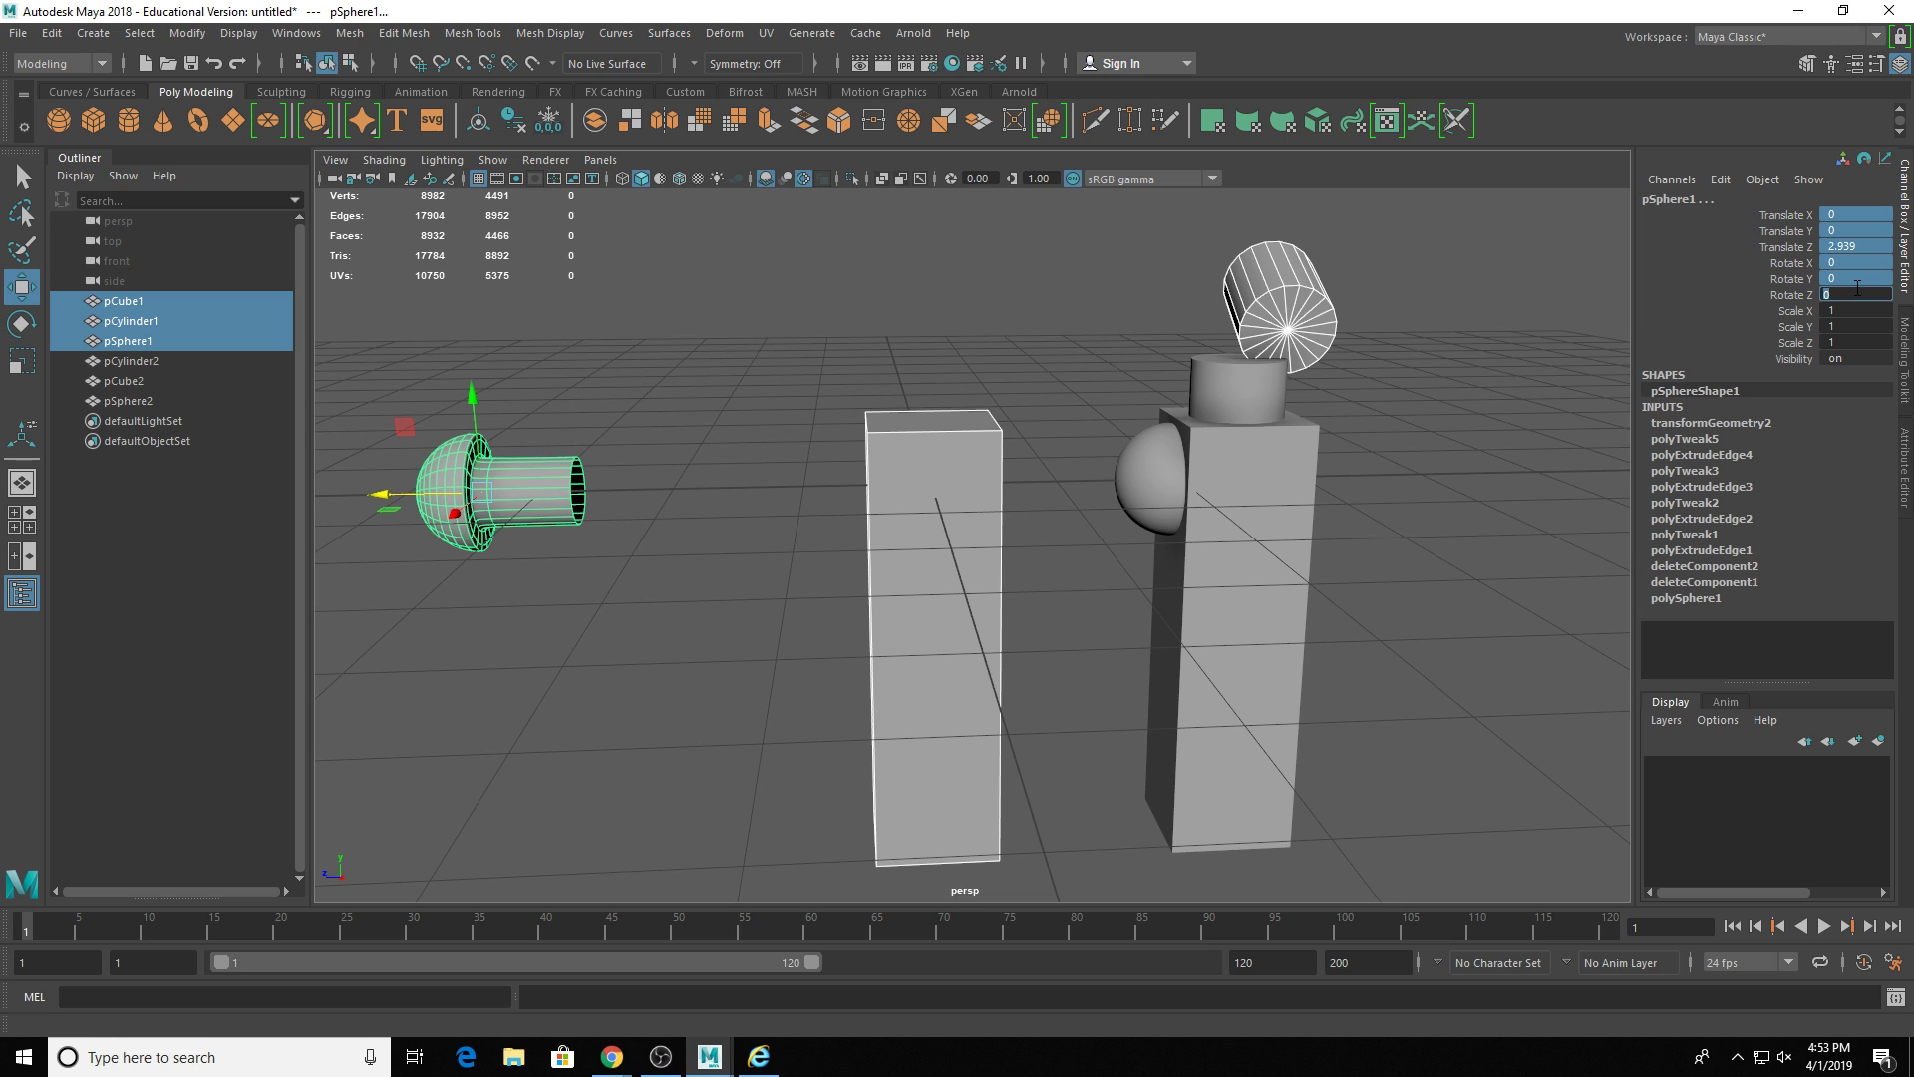
key(Return)
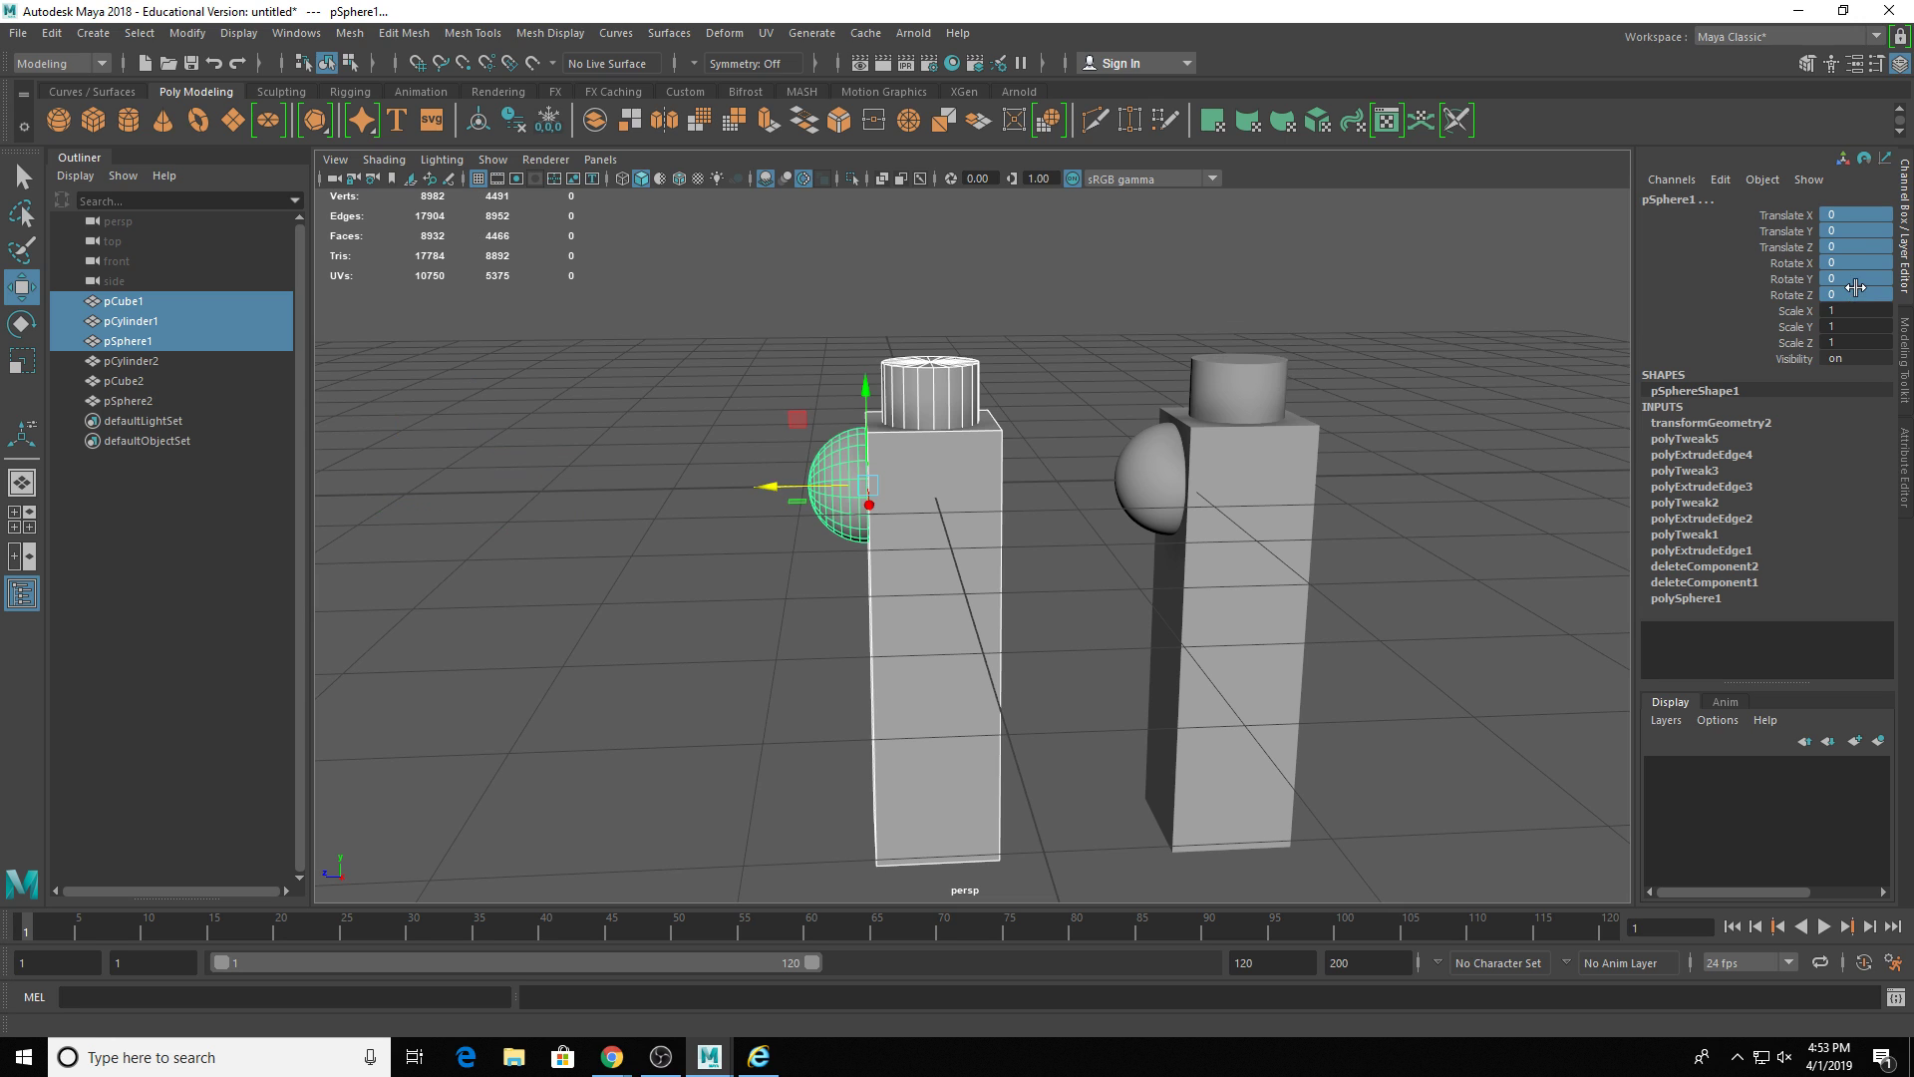
- Freeze translate, rotate and scale on the left cube, cylinder and half-sphere with the shelf icon
click(547, 127)
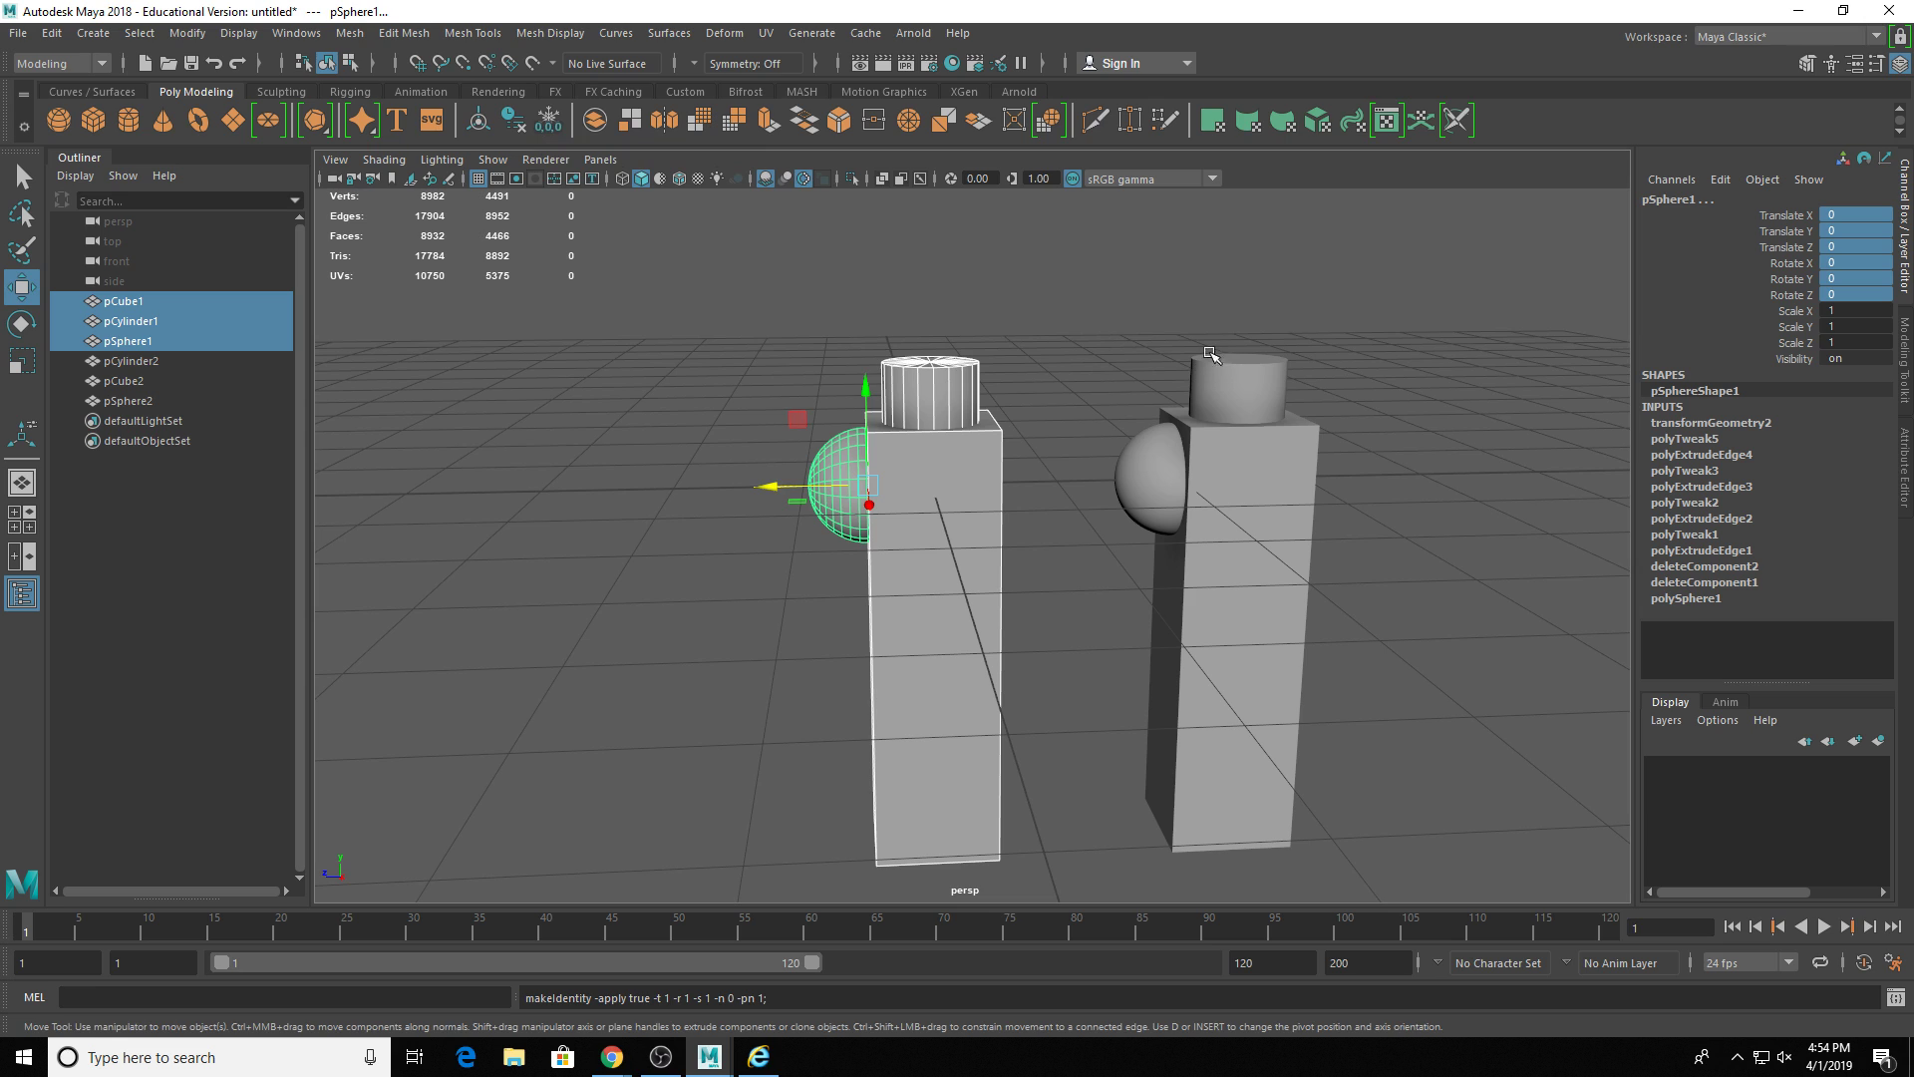
- Lift the left cylinder above the box to Translate Y 0.682
key(q)
click(963, 371)
shift+click(1237, 387)
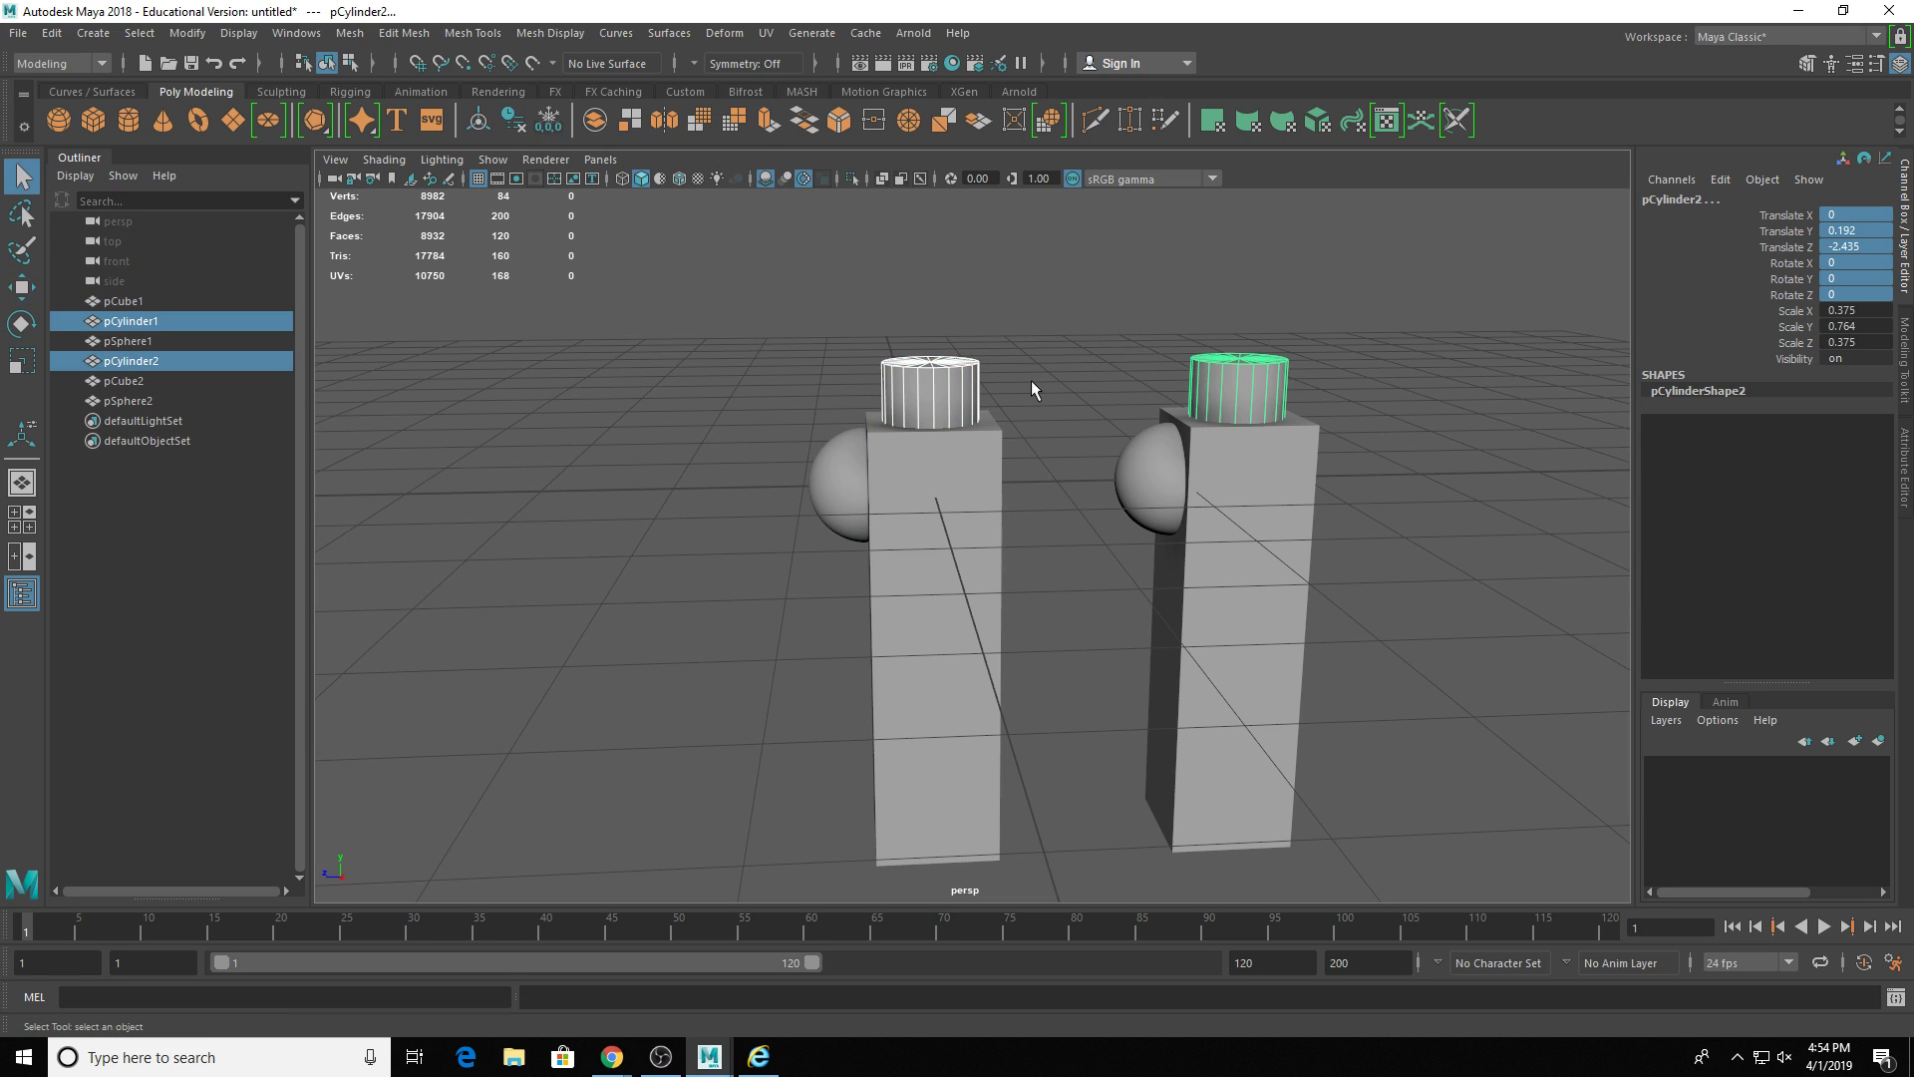
drag(988, 763, 895, 288)
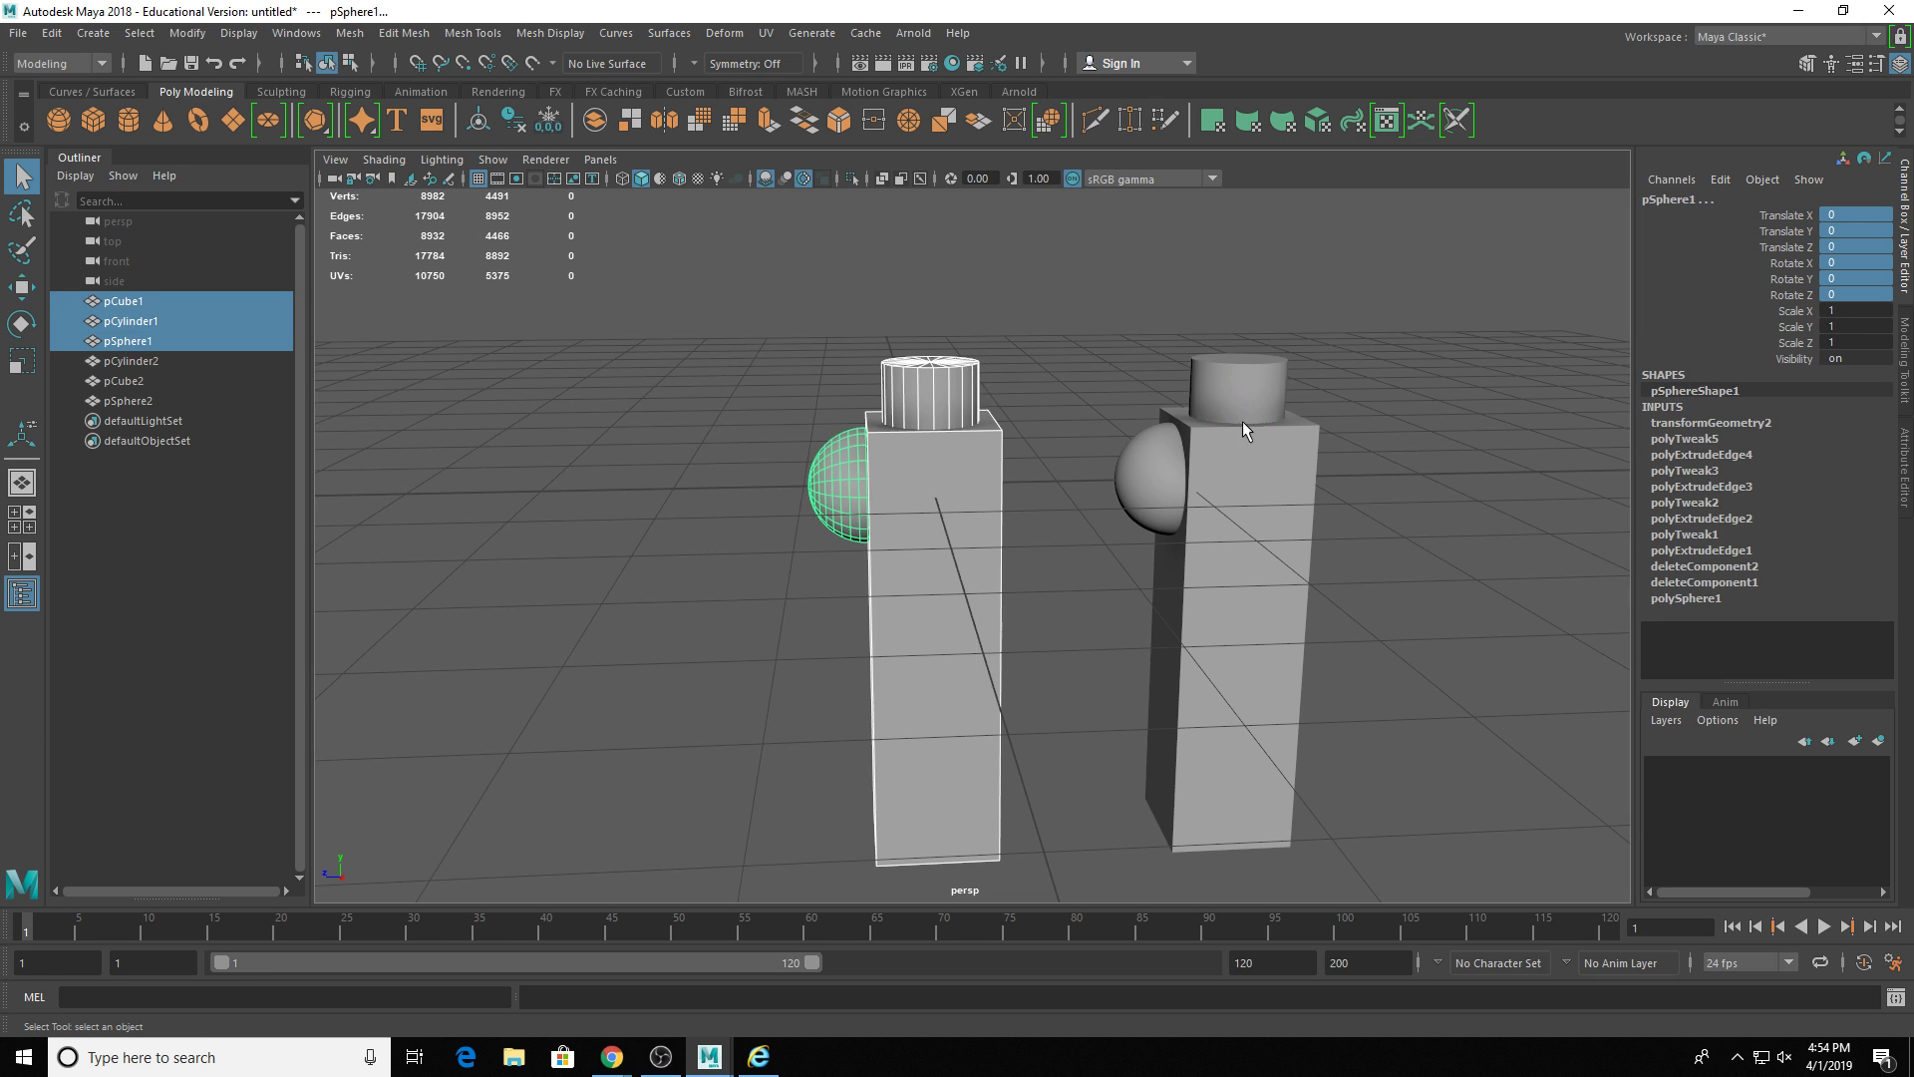
click(1232, 394)
click(931, 397)
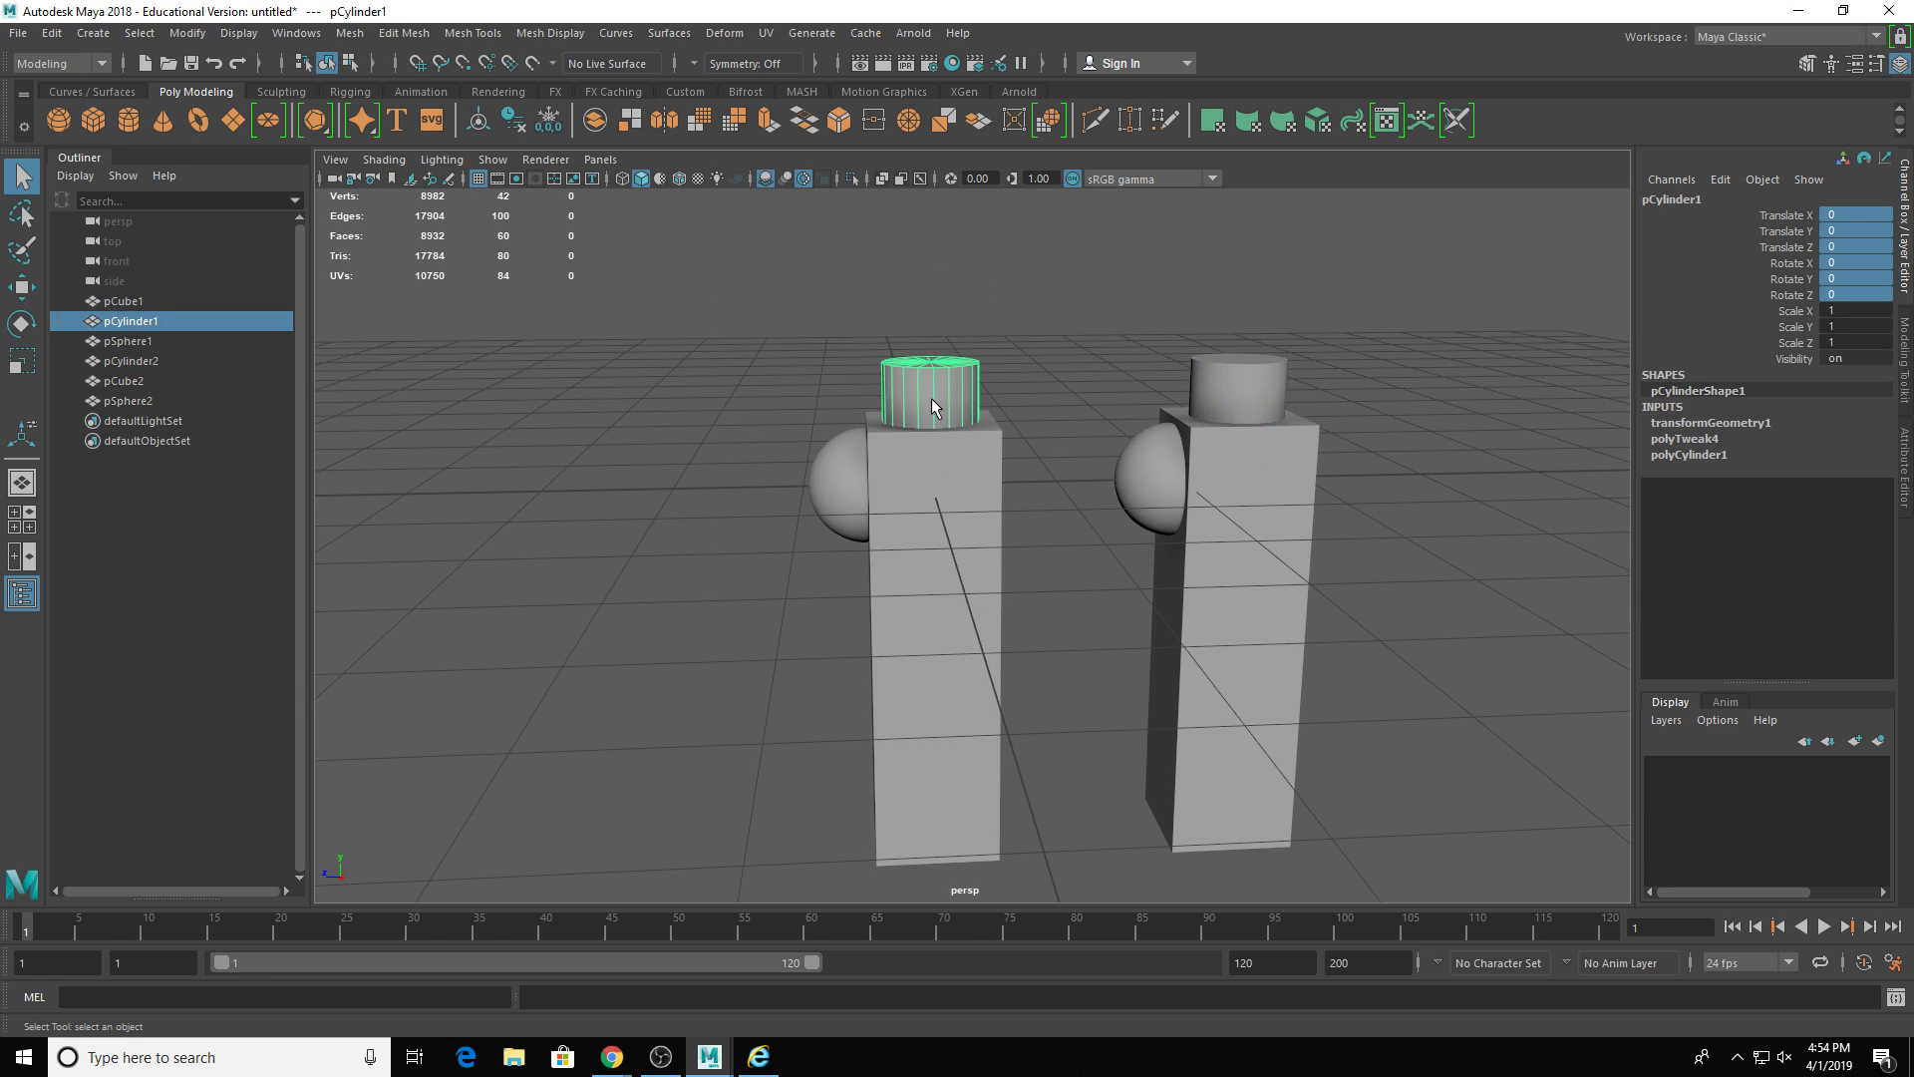
key(w)
drag(932, 385, 931, 297)
key(q)
- Pull the left half-sphere out from the box side to Translate Z 0.9
click(852, 470)
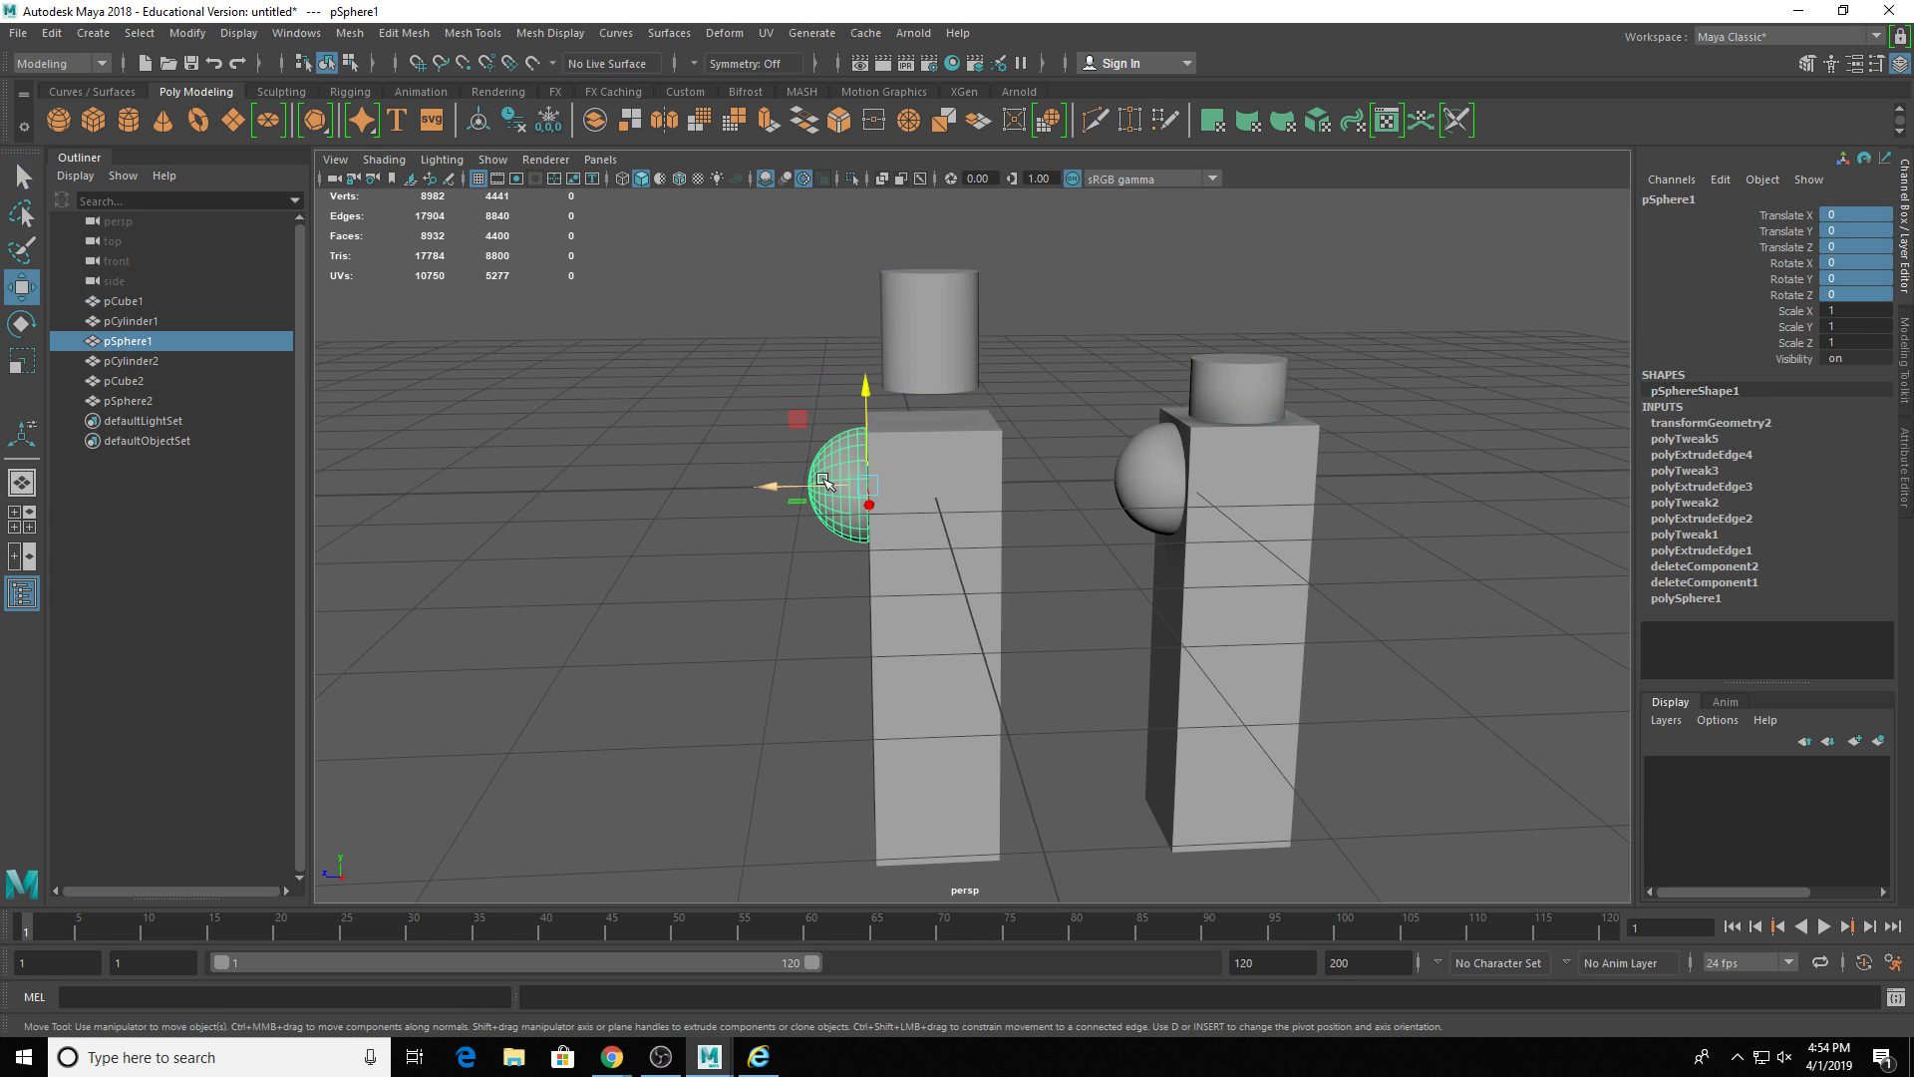
key(w)
drag(758, 491, 661, 490)
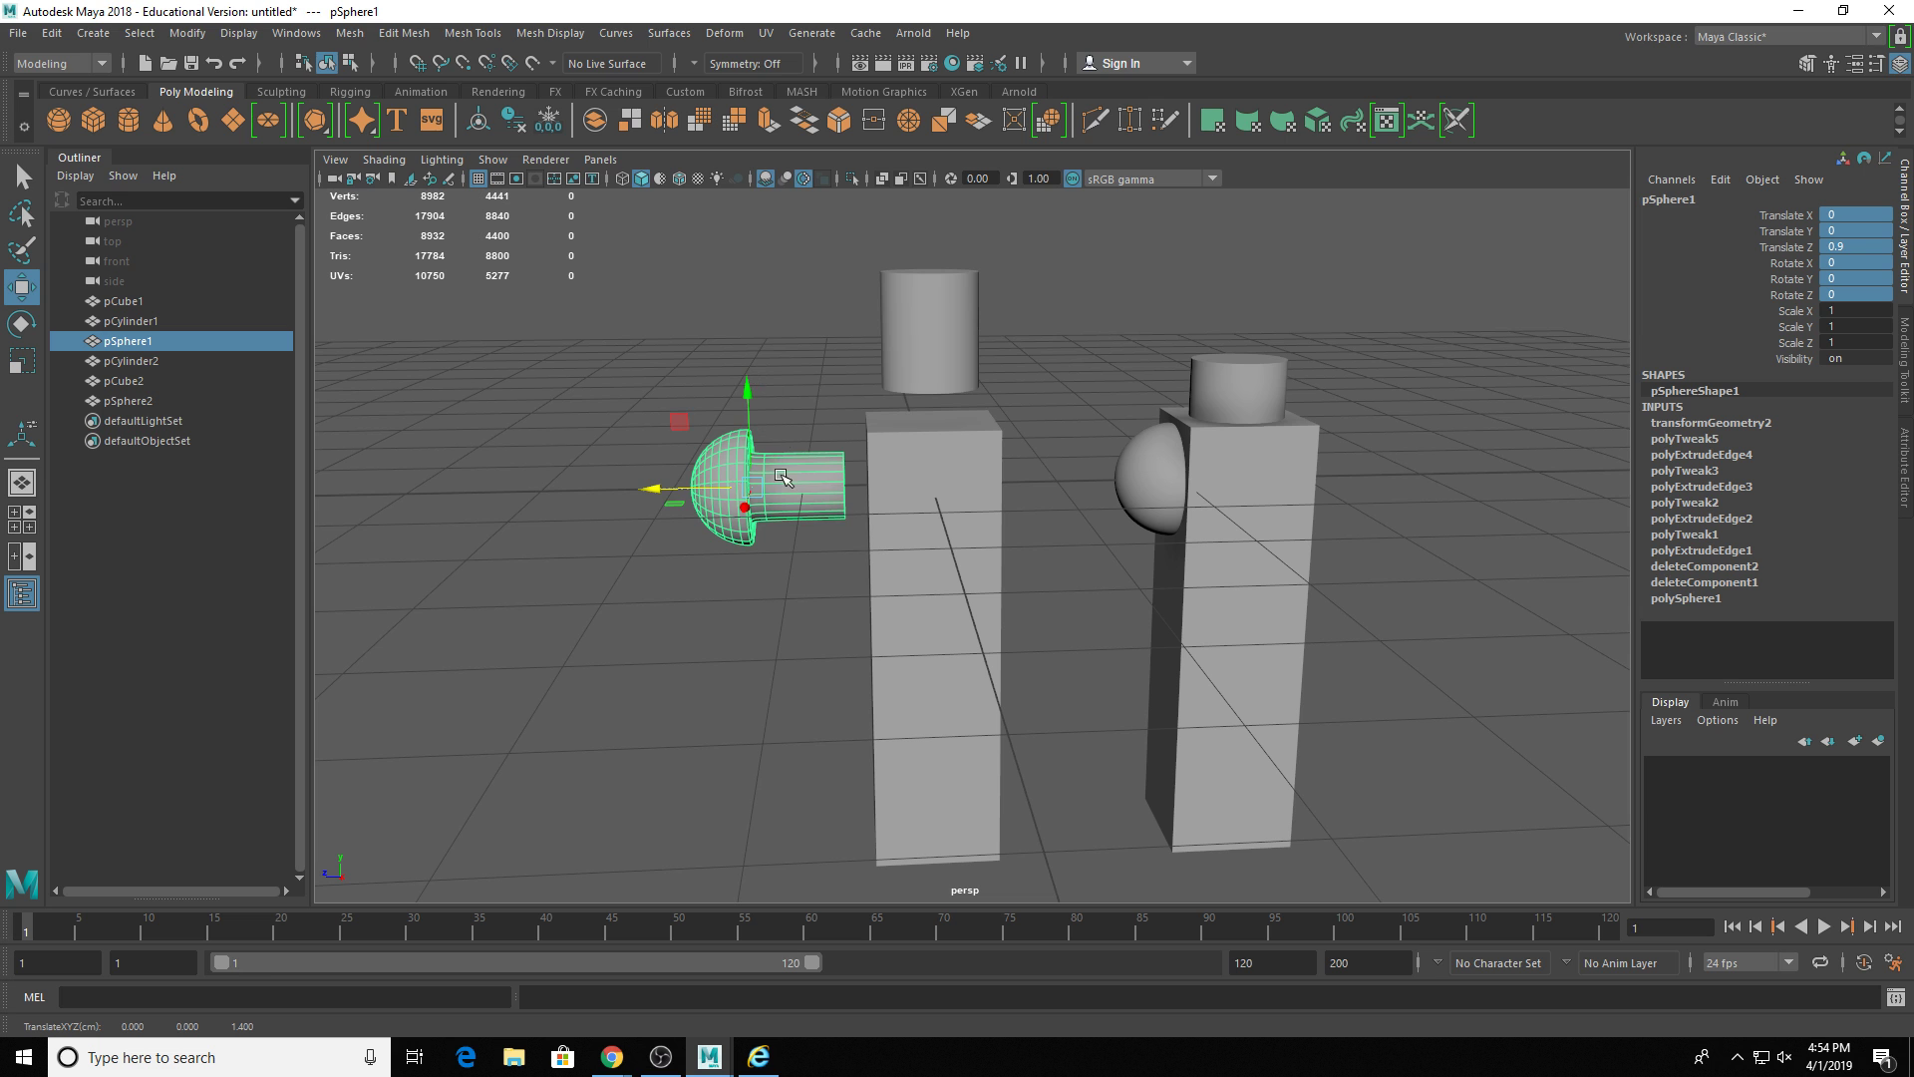
alt+middle_drag(897, 498, 846, 513)
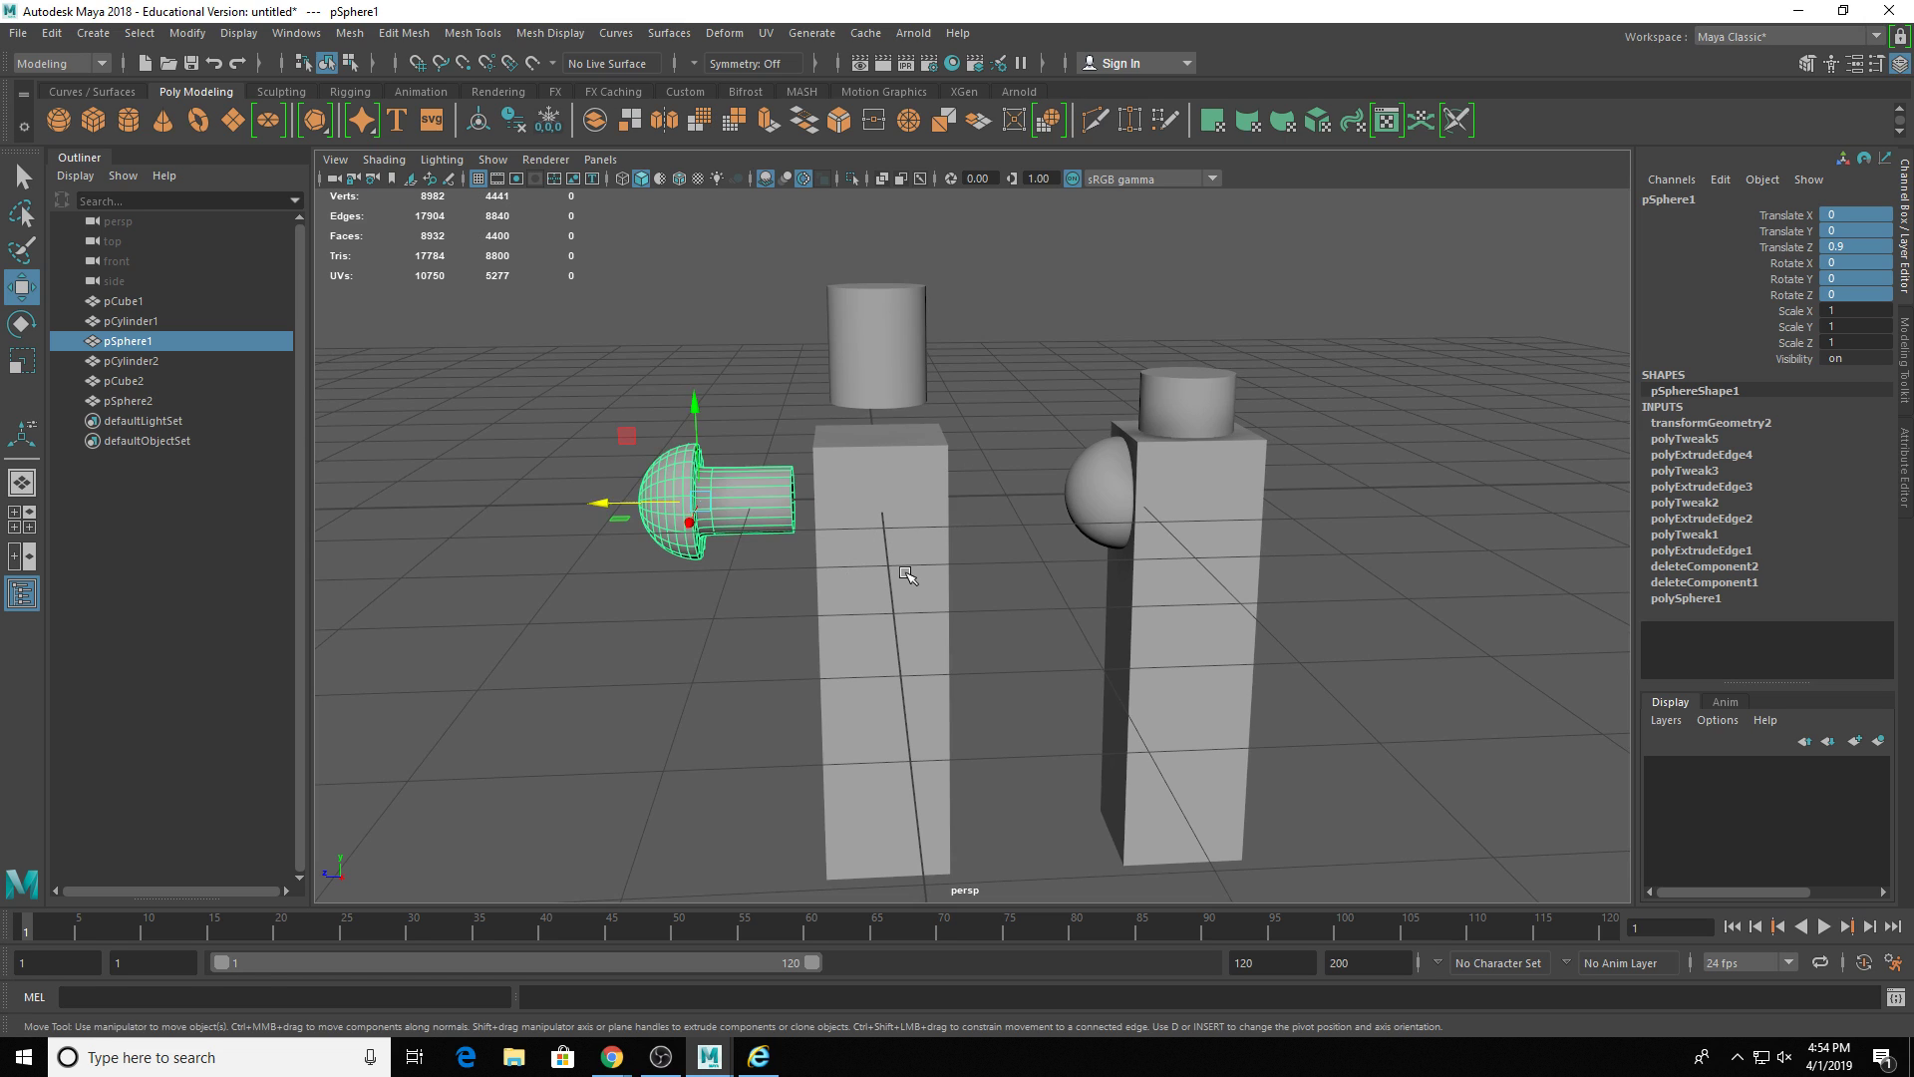
click(892, 325)
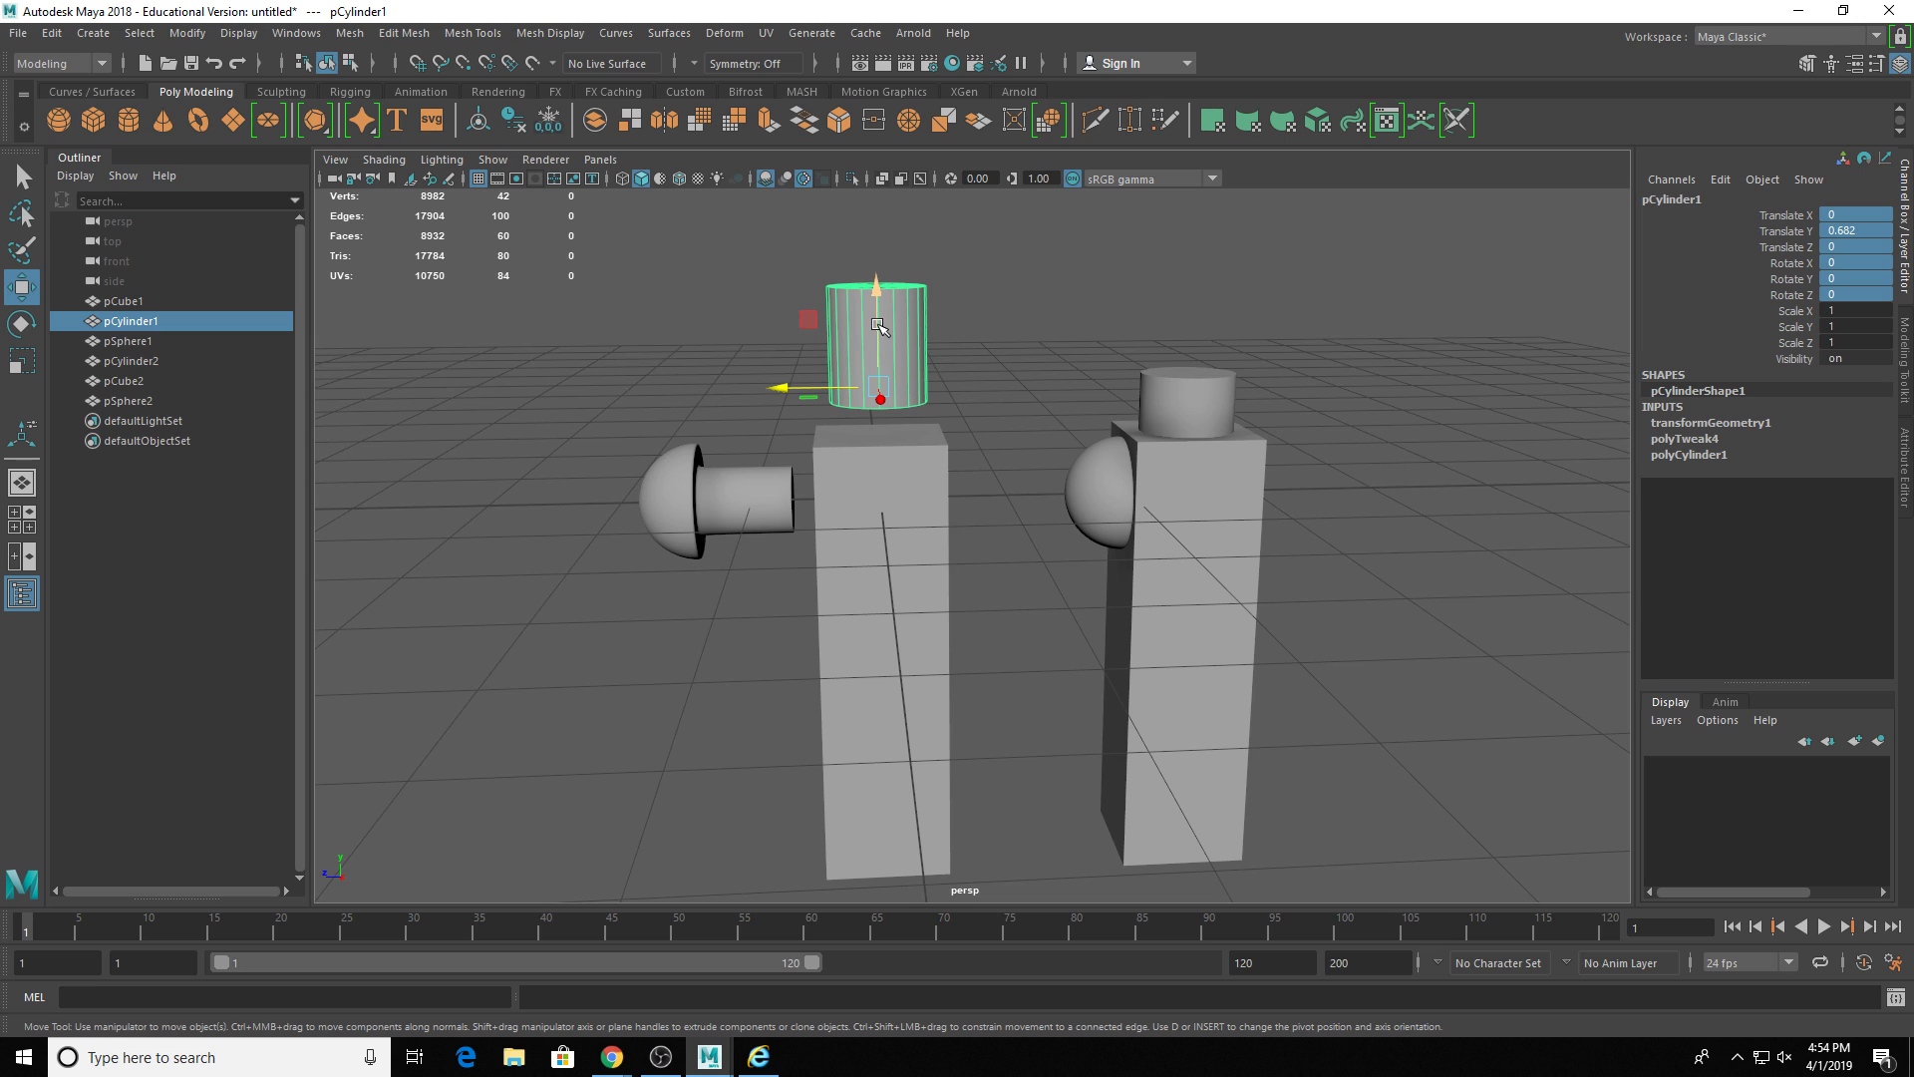
key(q)
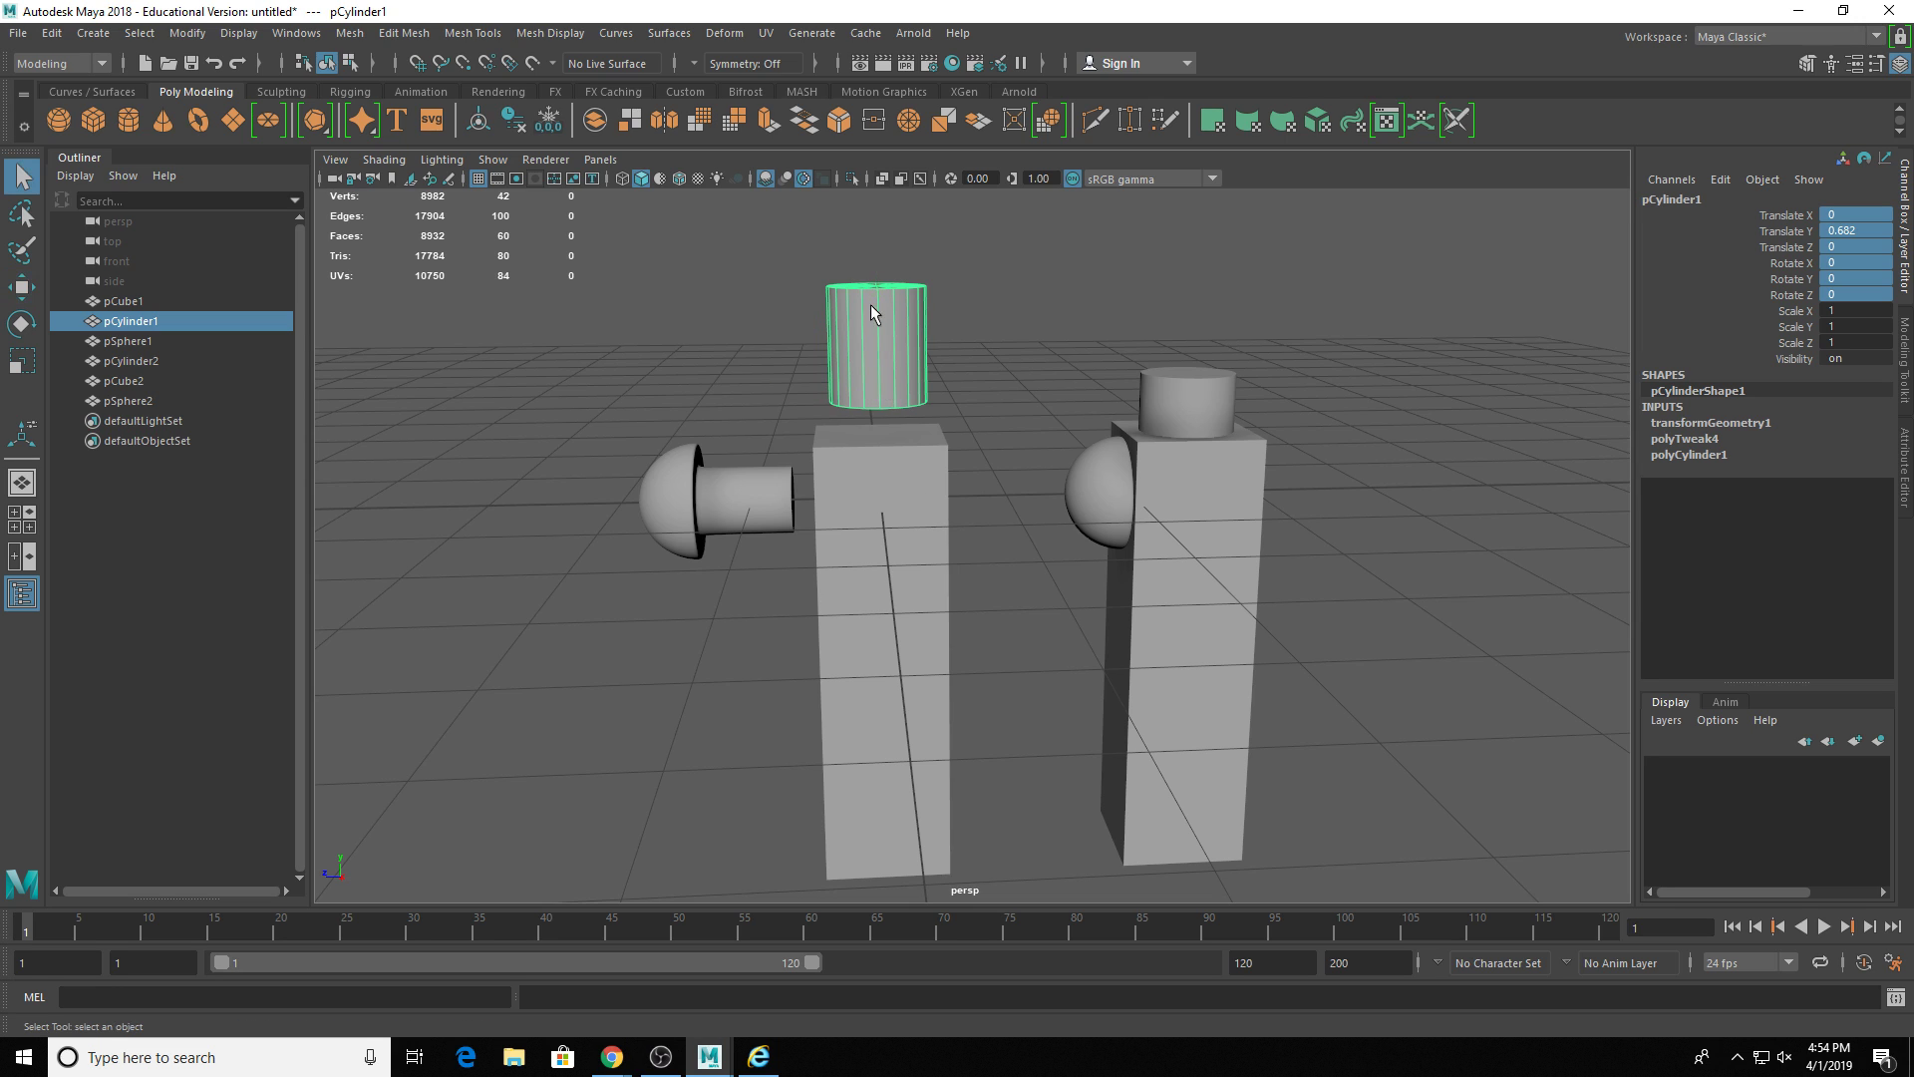
click(877, 444)
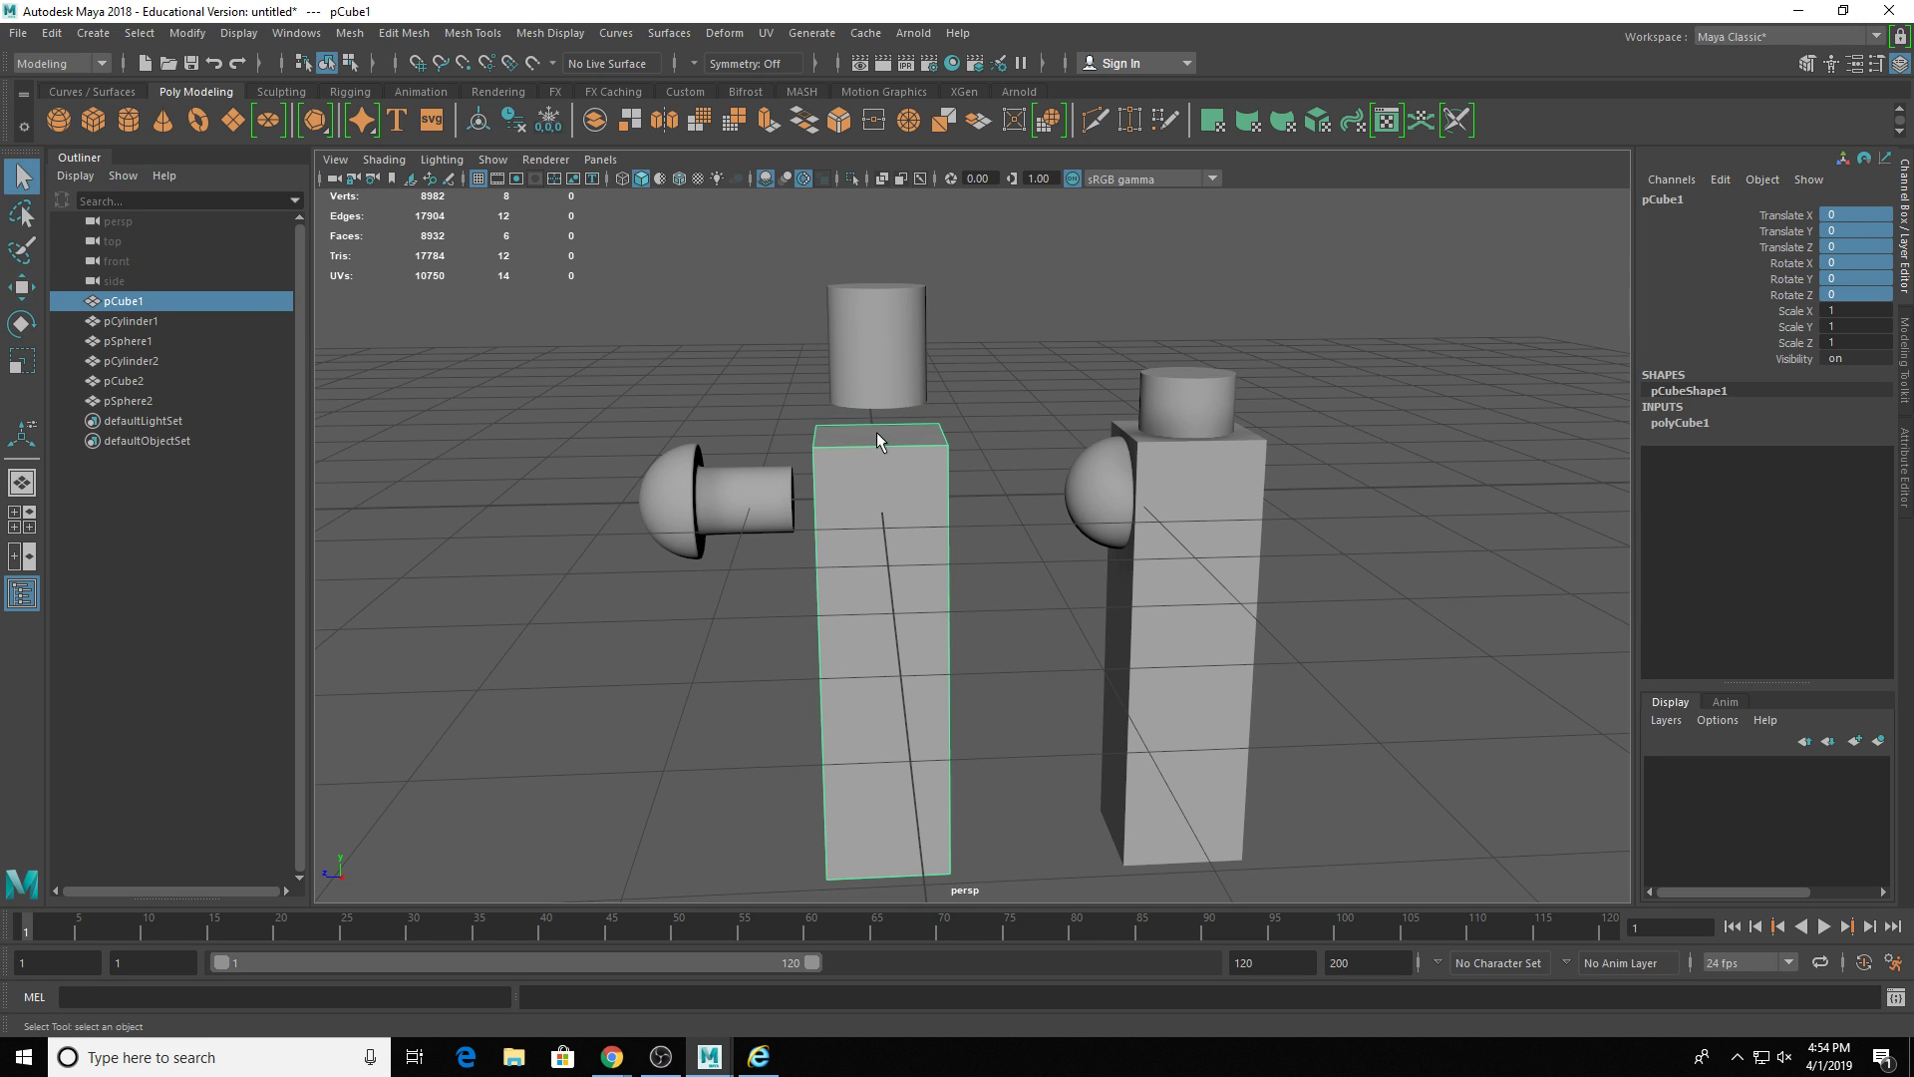
click(881, 367)
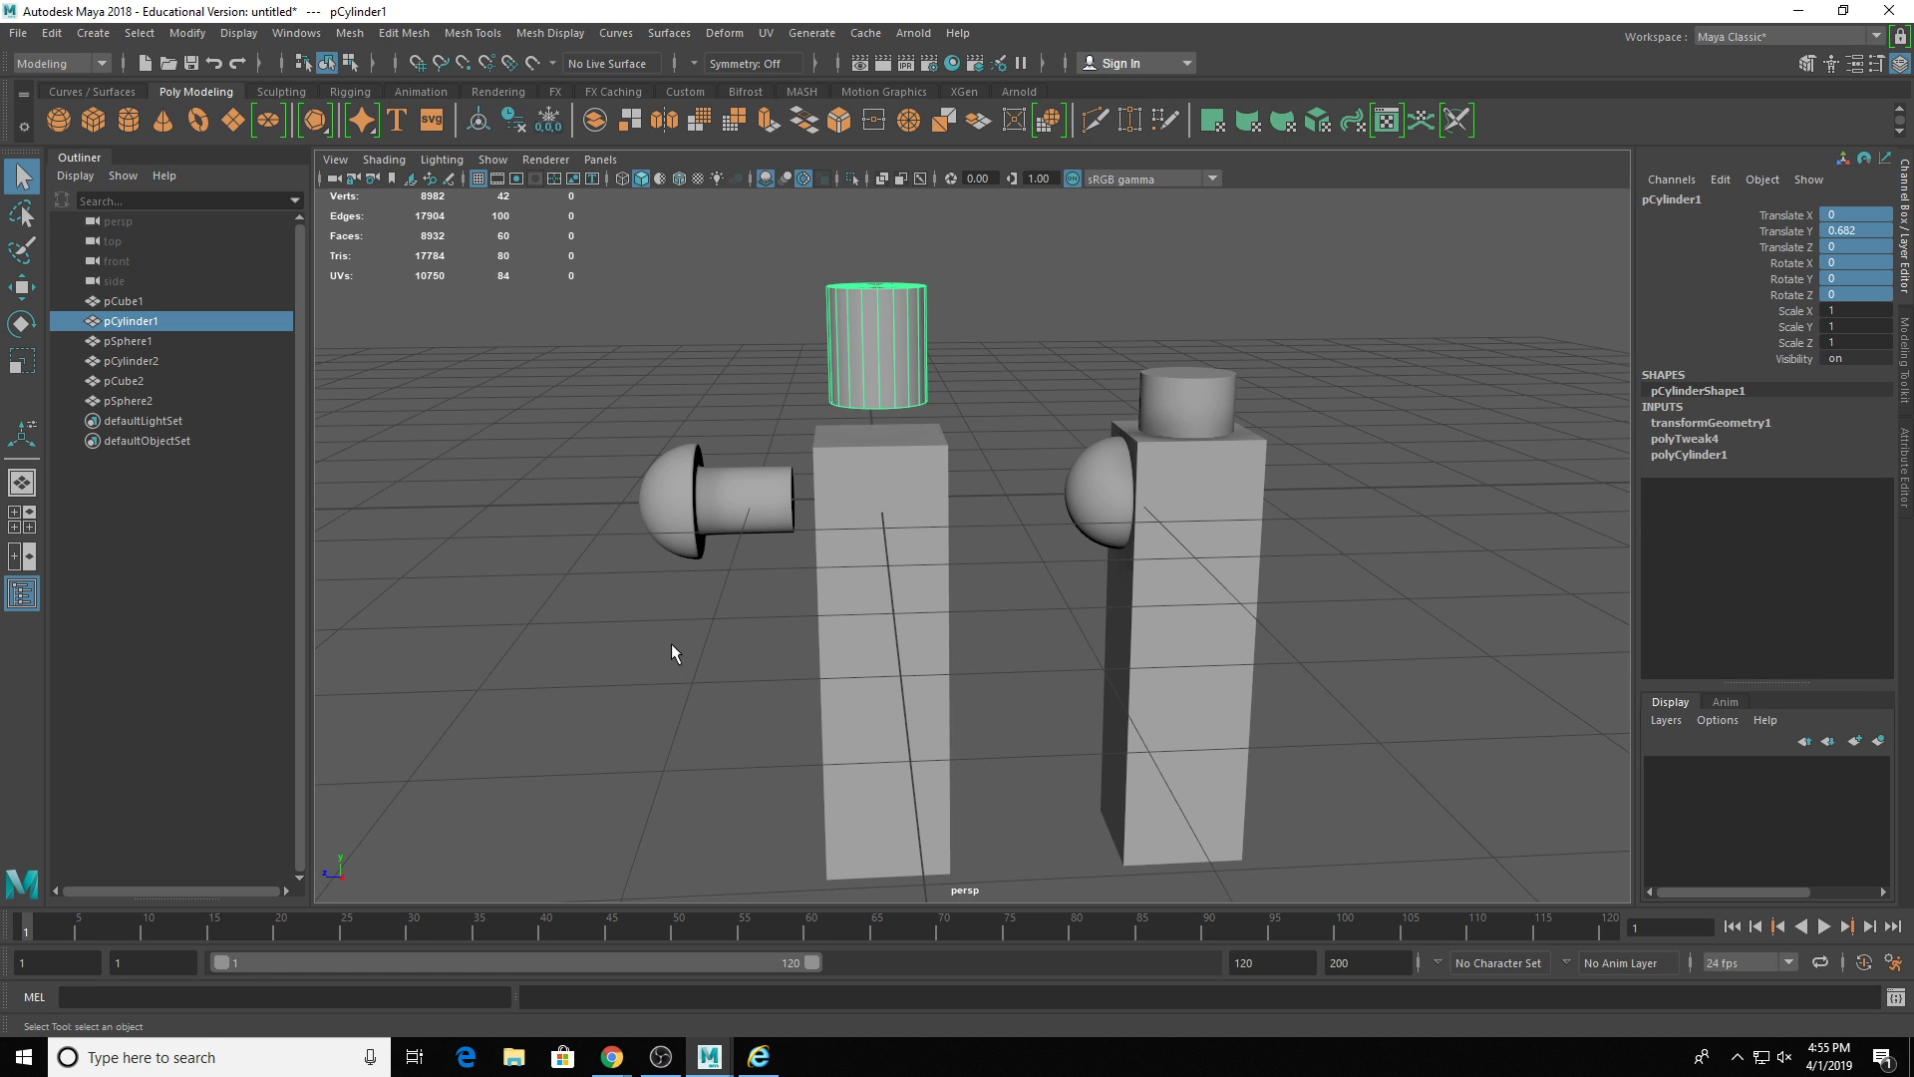
scroll(727, 511, down, 3)
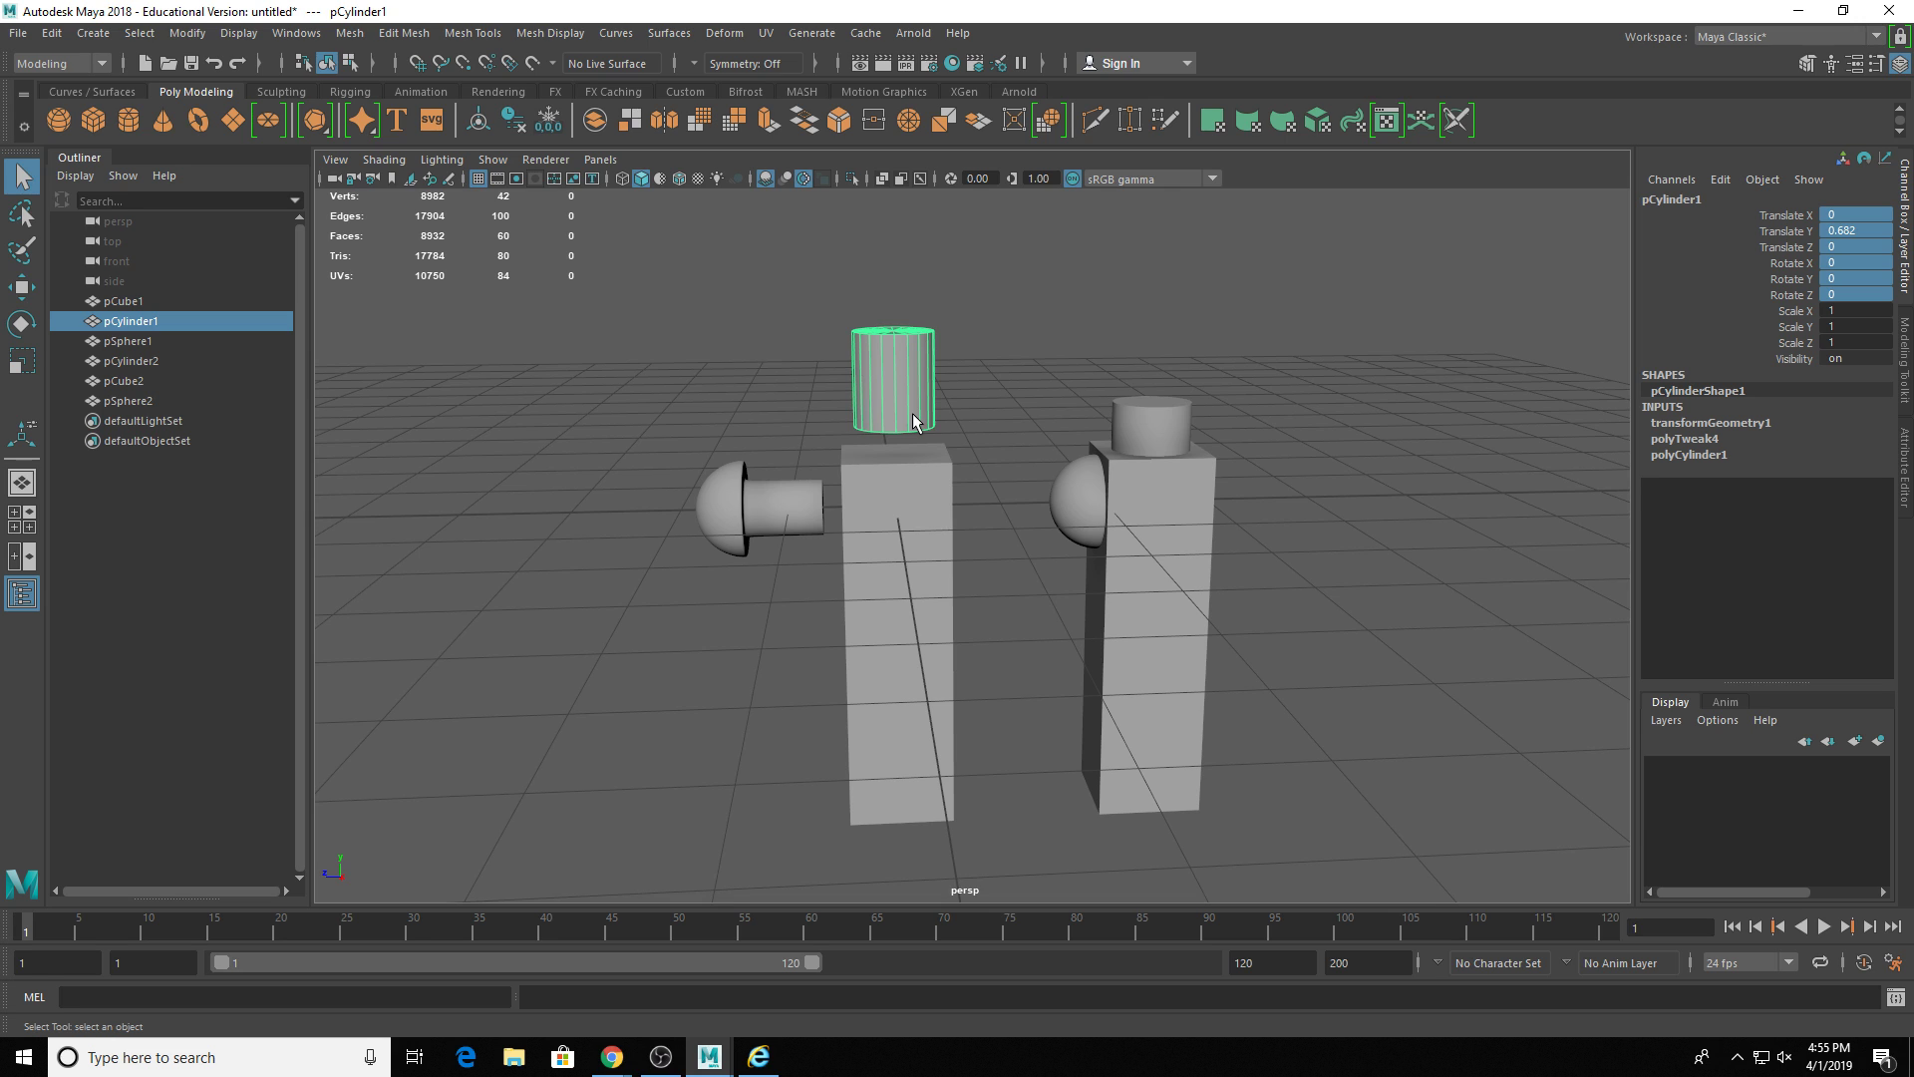
- Raise the left cylinder slightly higher, to Translate Y 0.891
key(w)
drag(890, 344, 891, 317)
key(q)
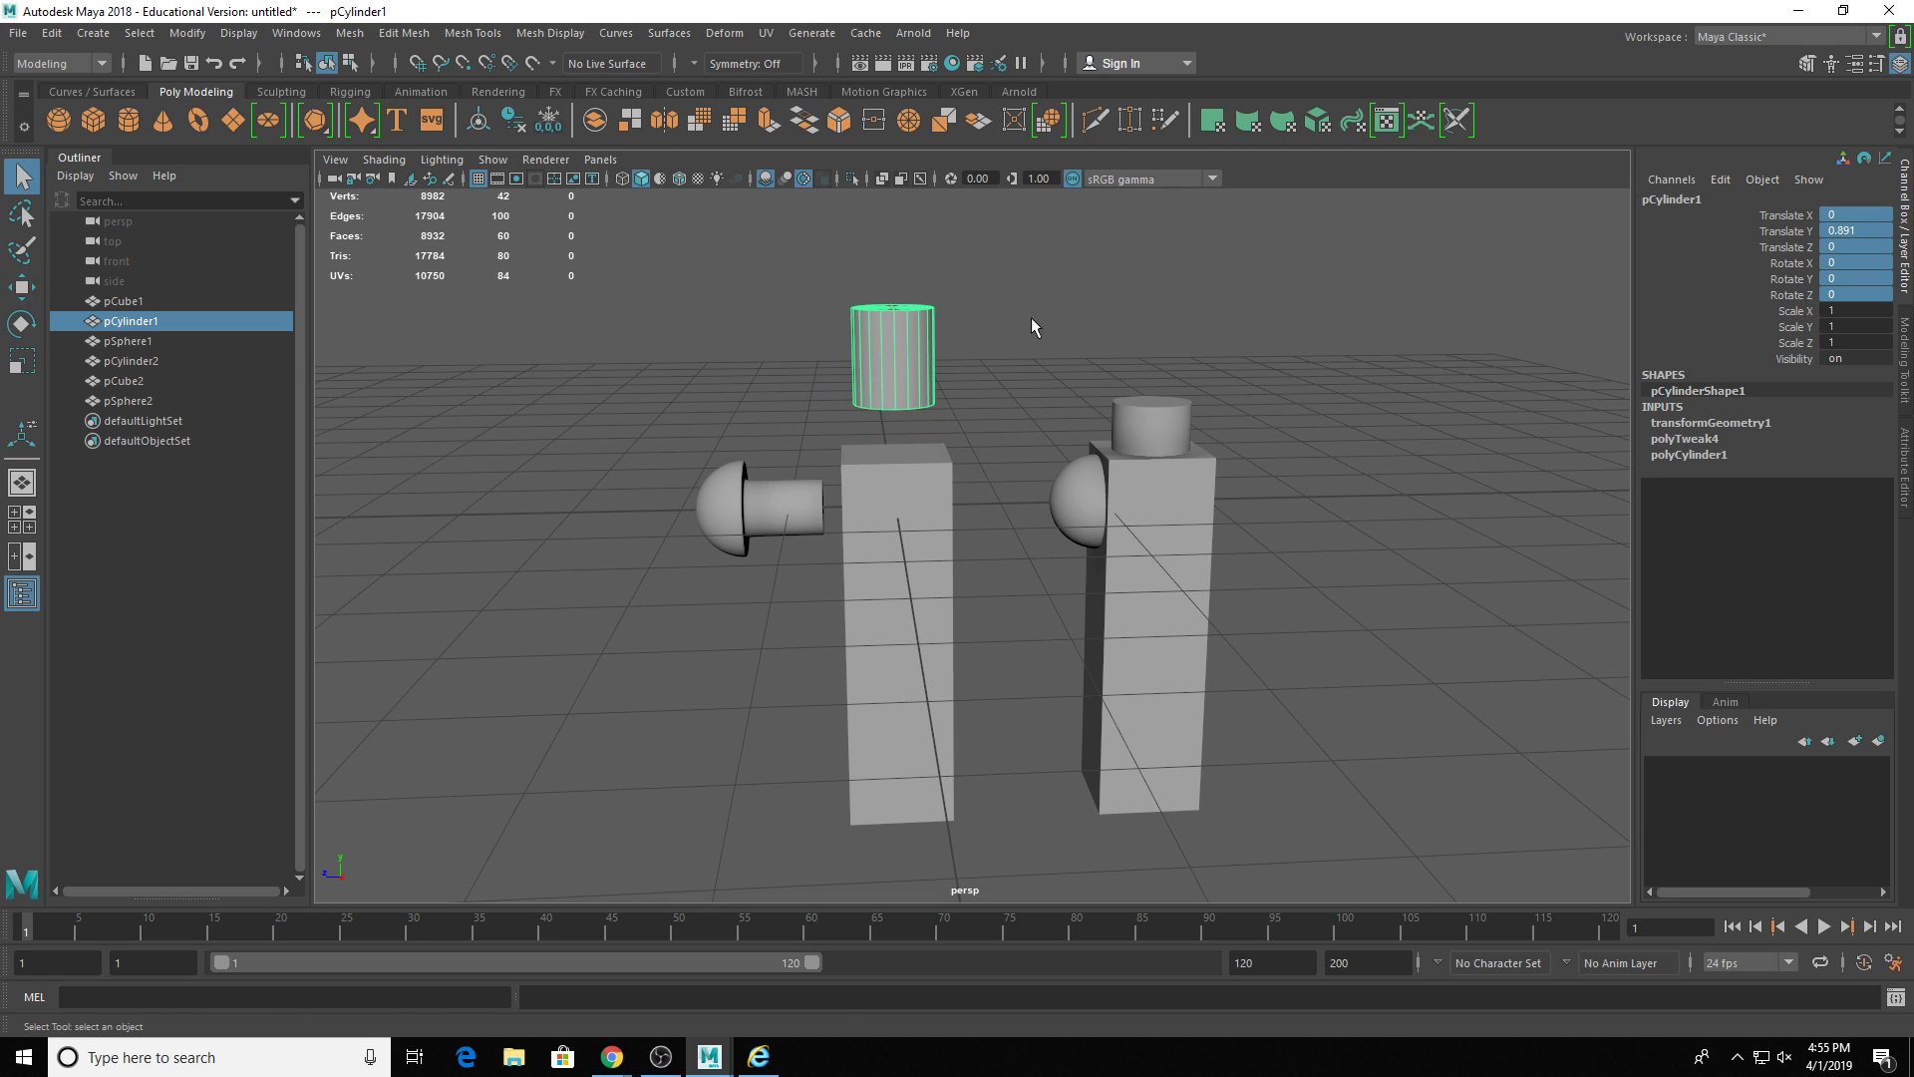
click(1031, 326)
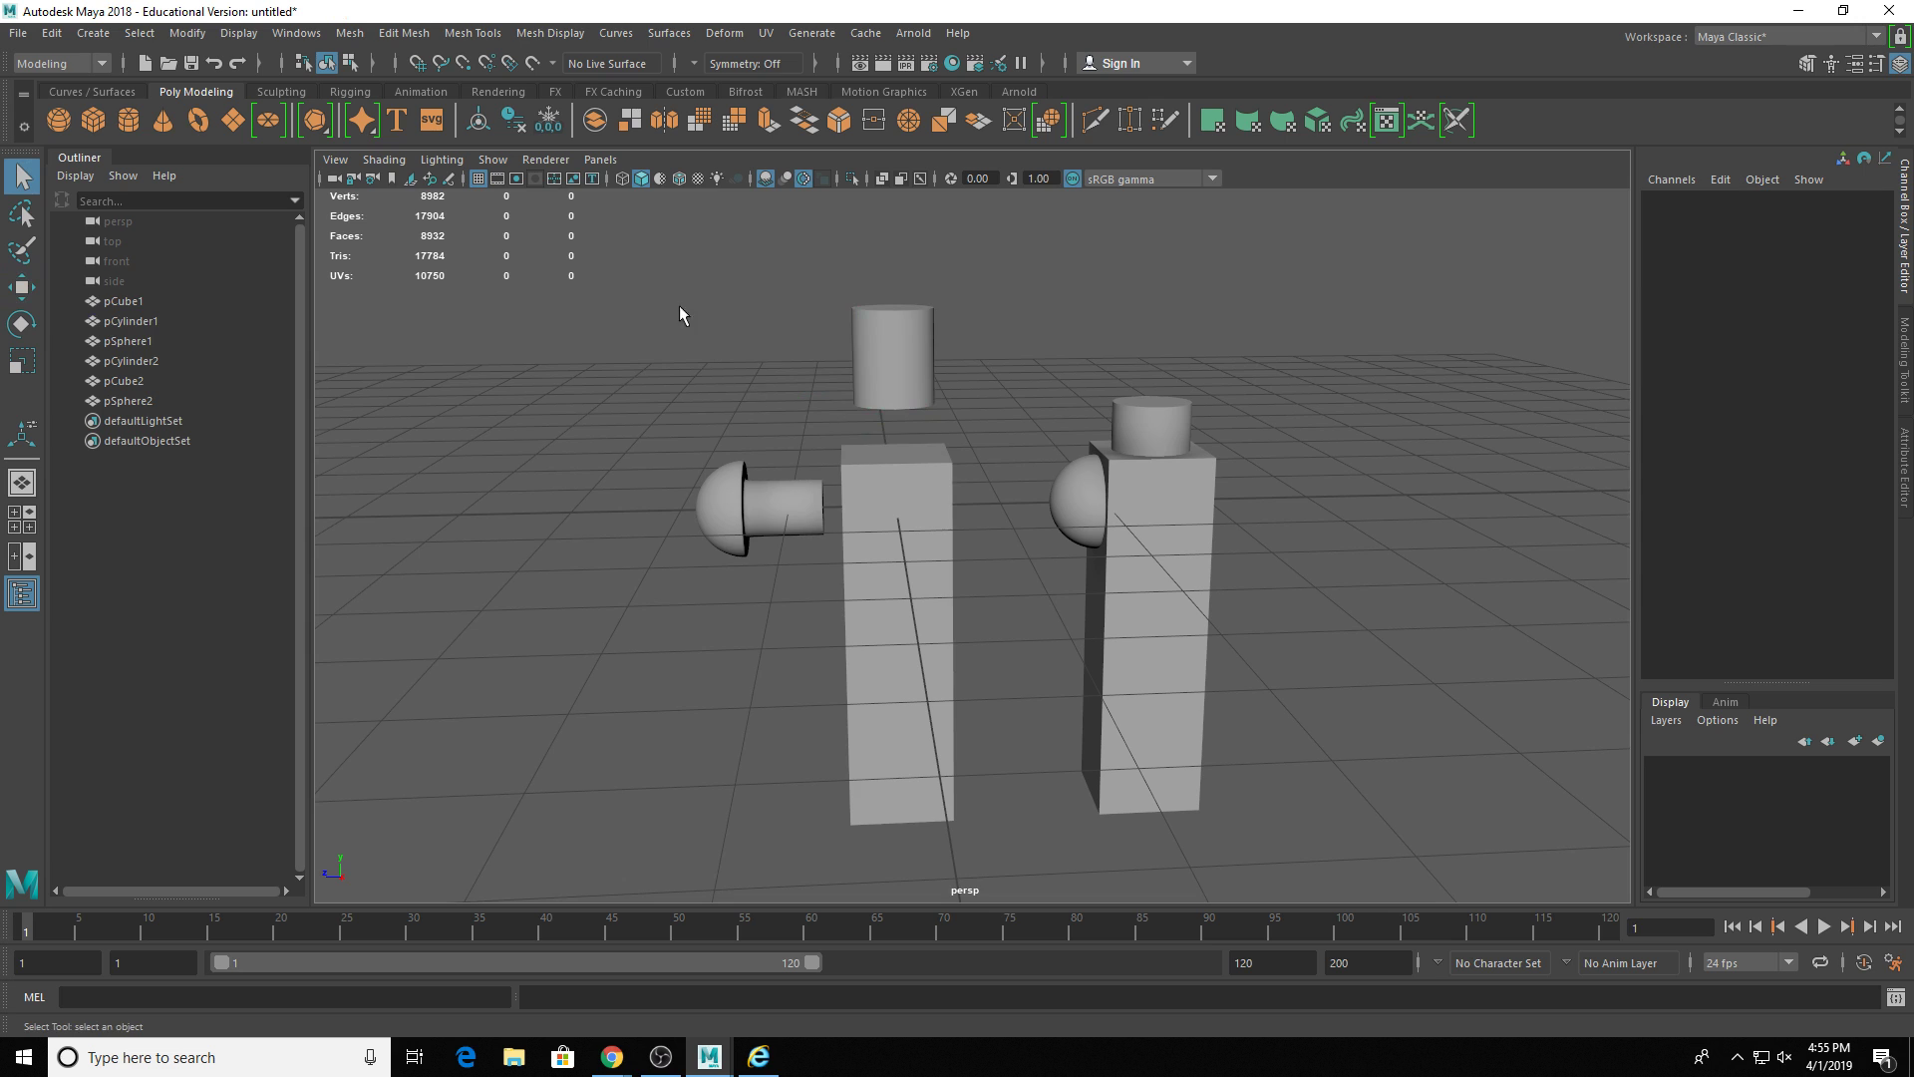
- Try zeroing the three left pieces' Translate Z, undo it back to 0.9, and reselect them
drag(679, 308, 948, 718)
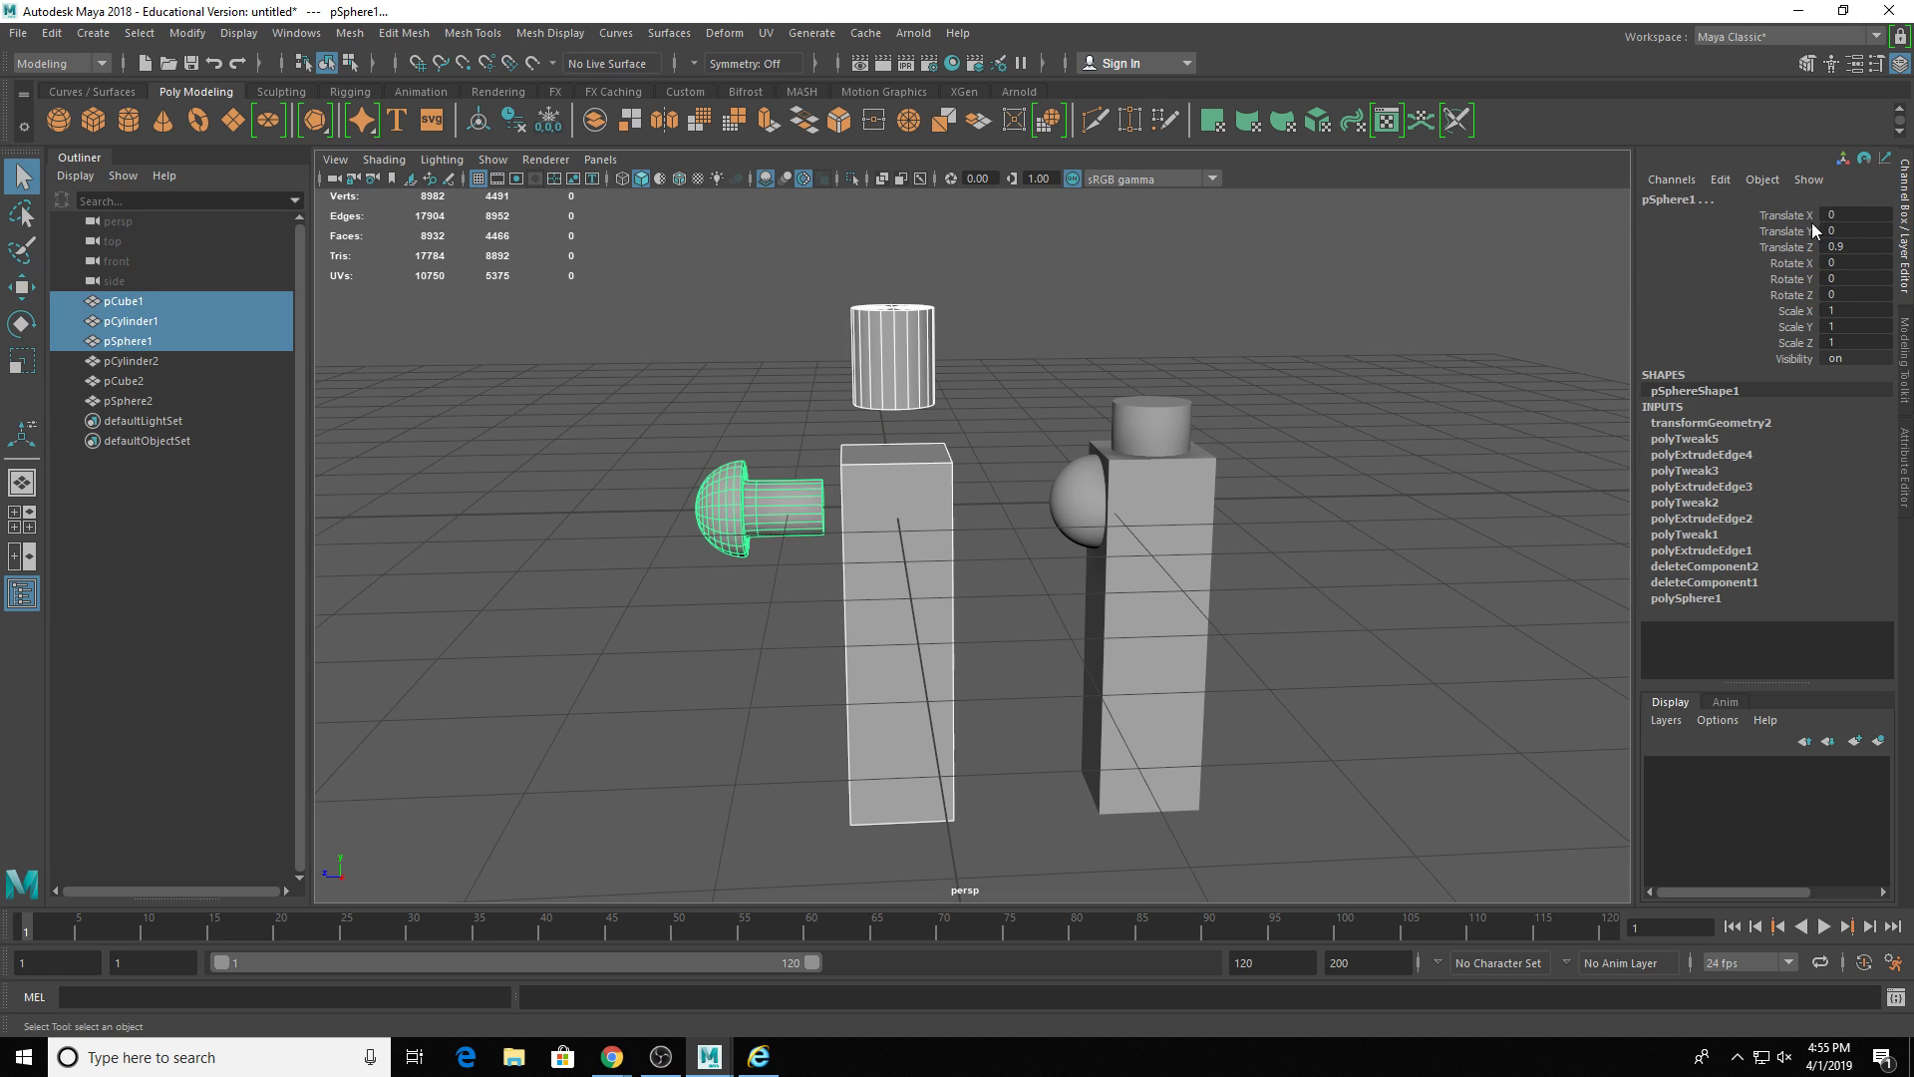
drag(1834, 213, 1843, 290)
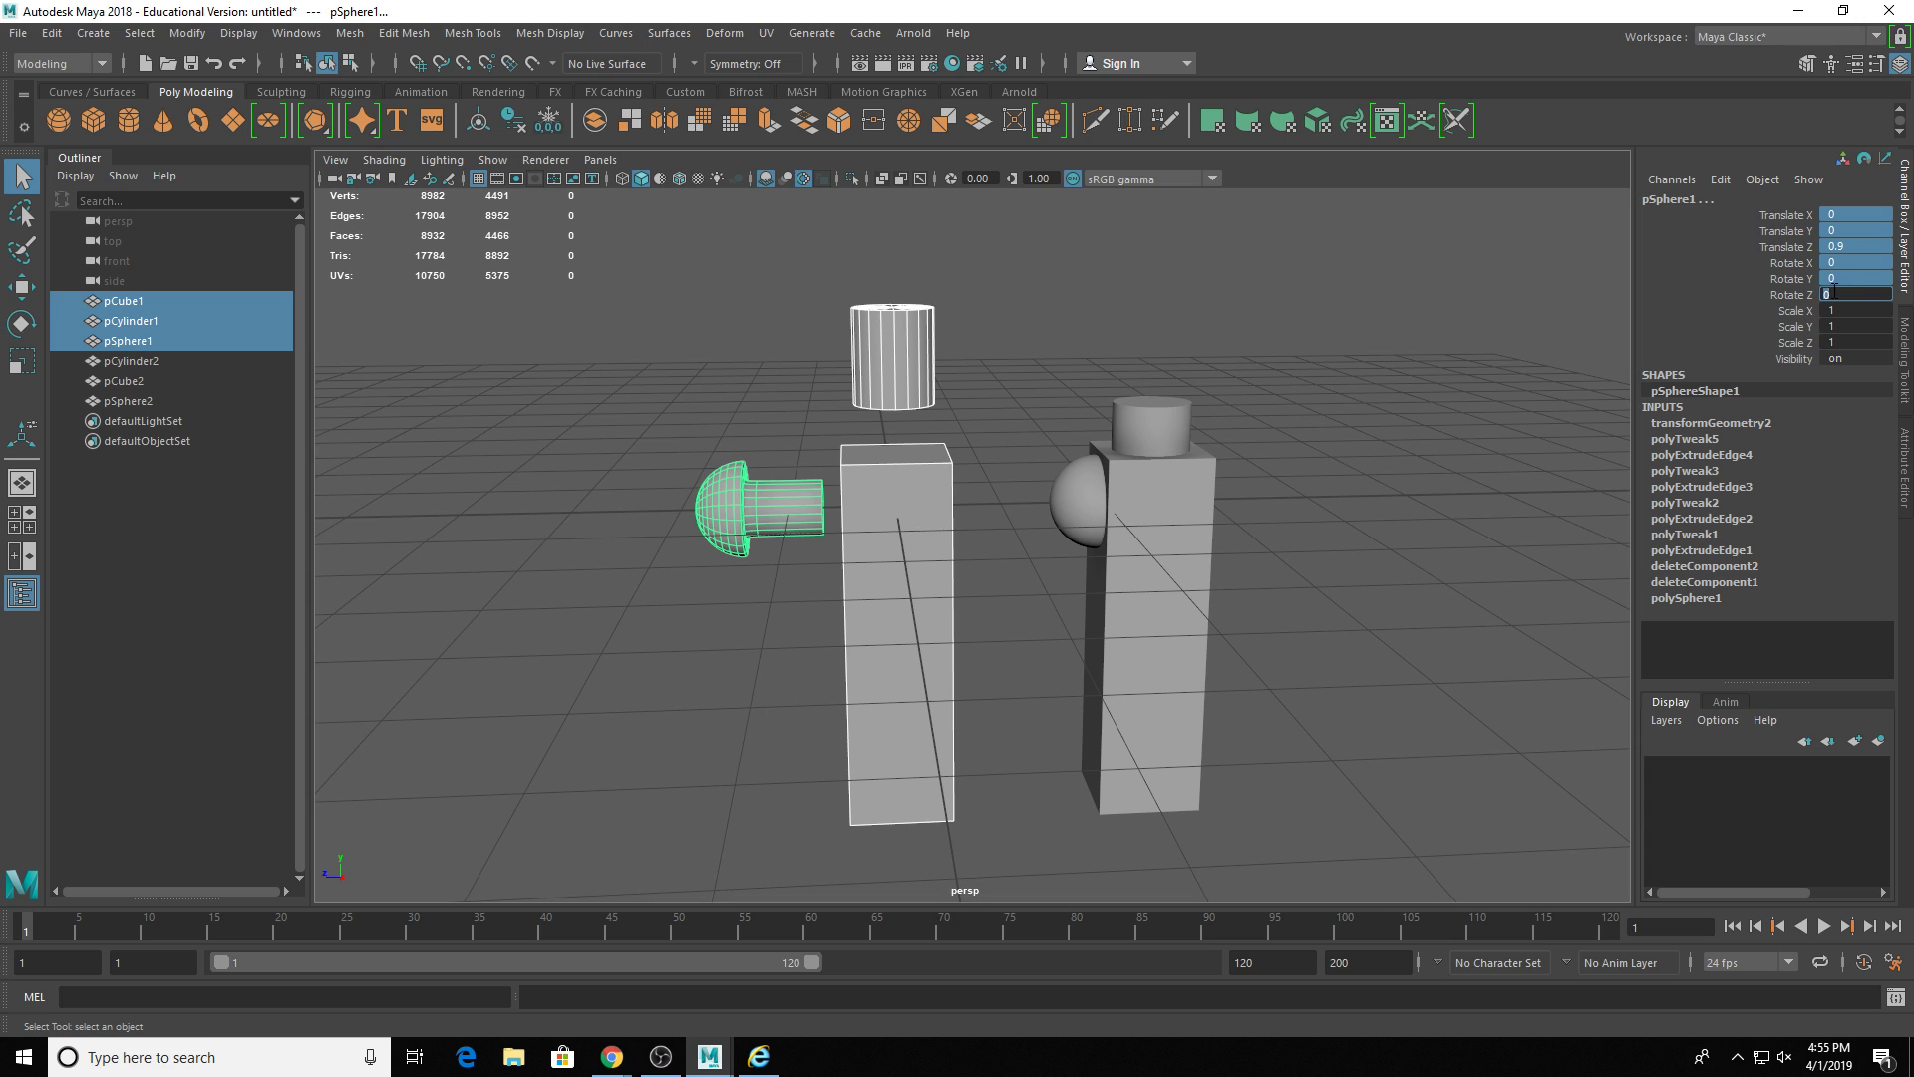
key(Return)
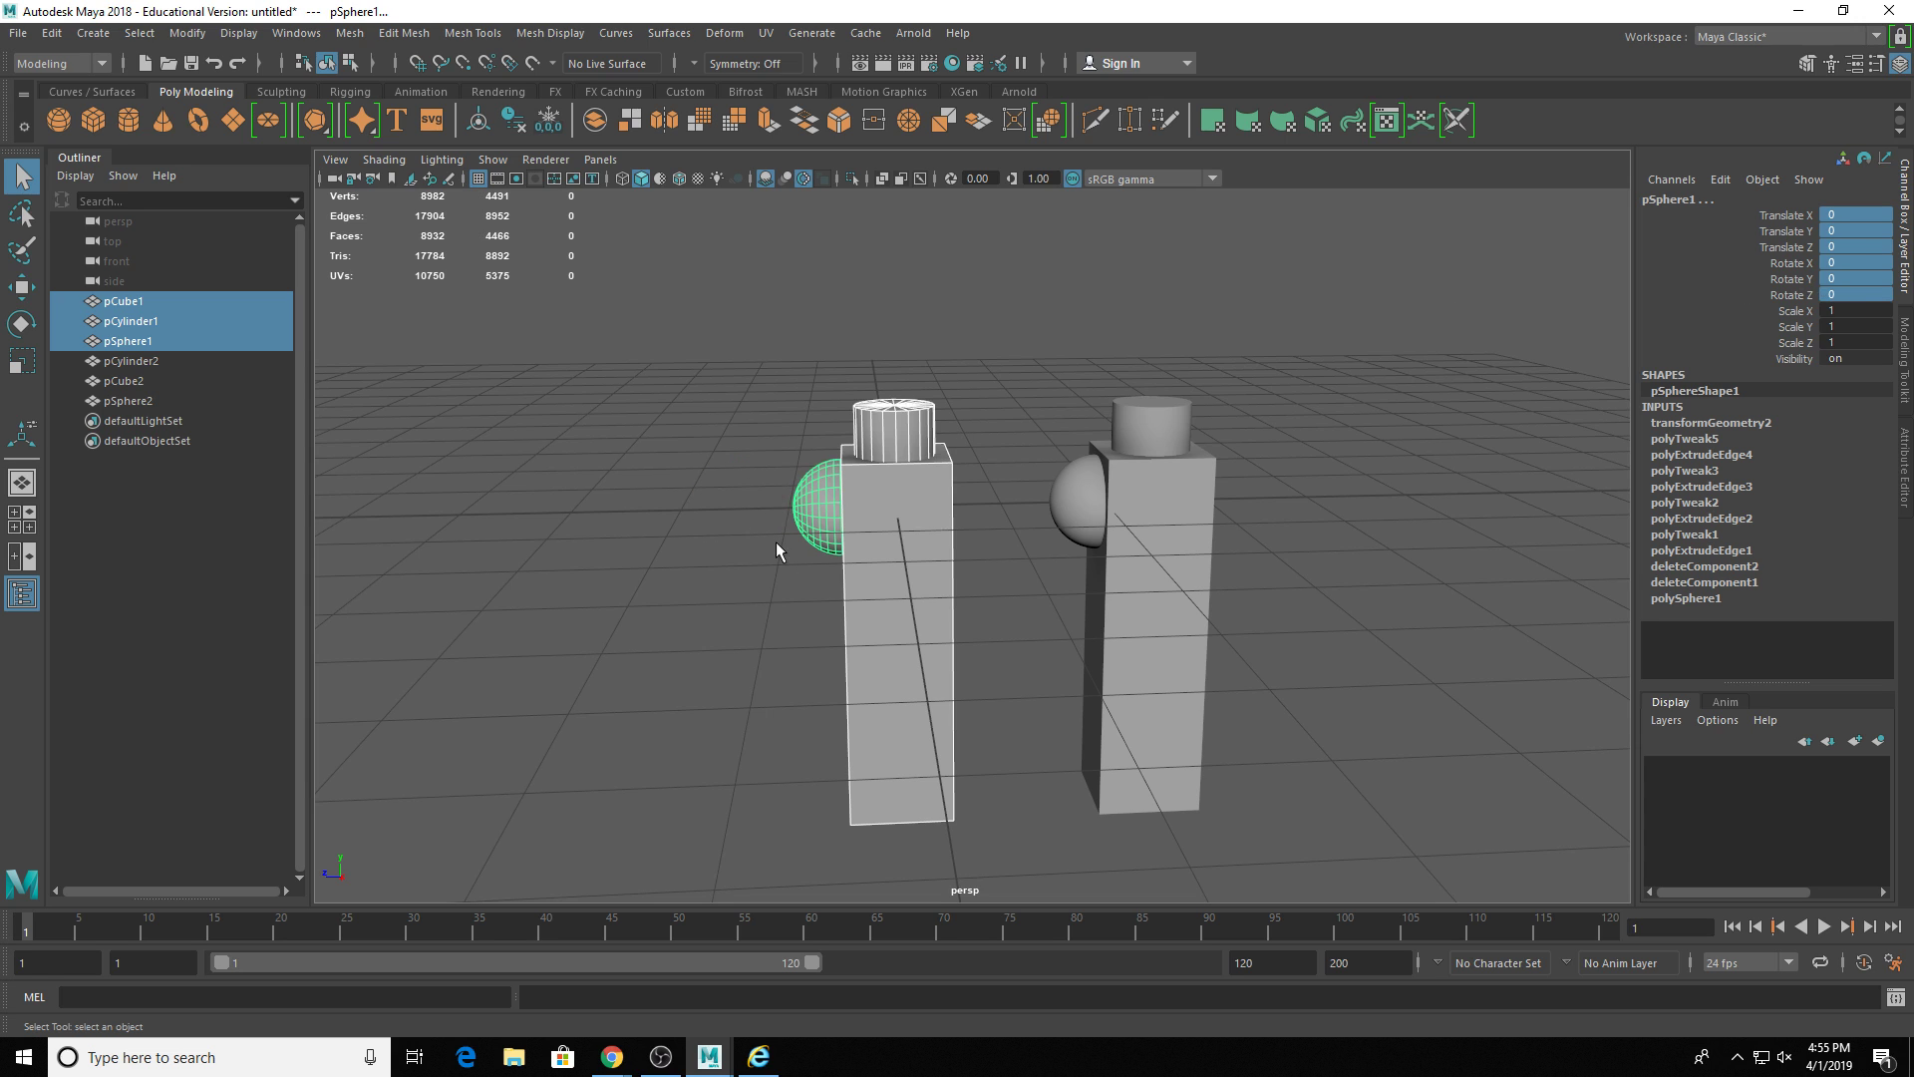
key(ctrl+z)
click(608, 423)
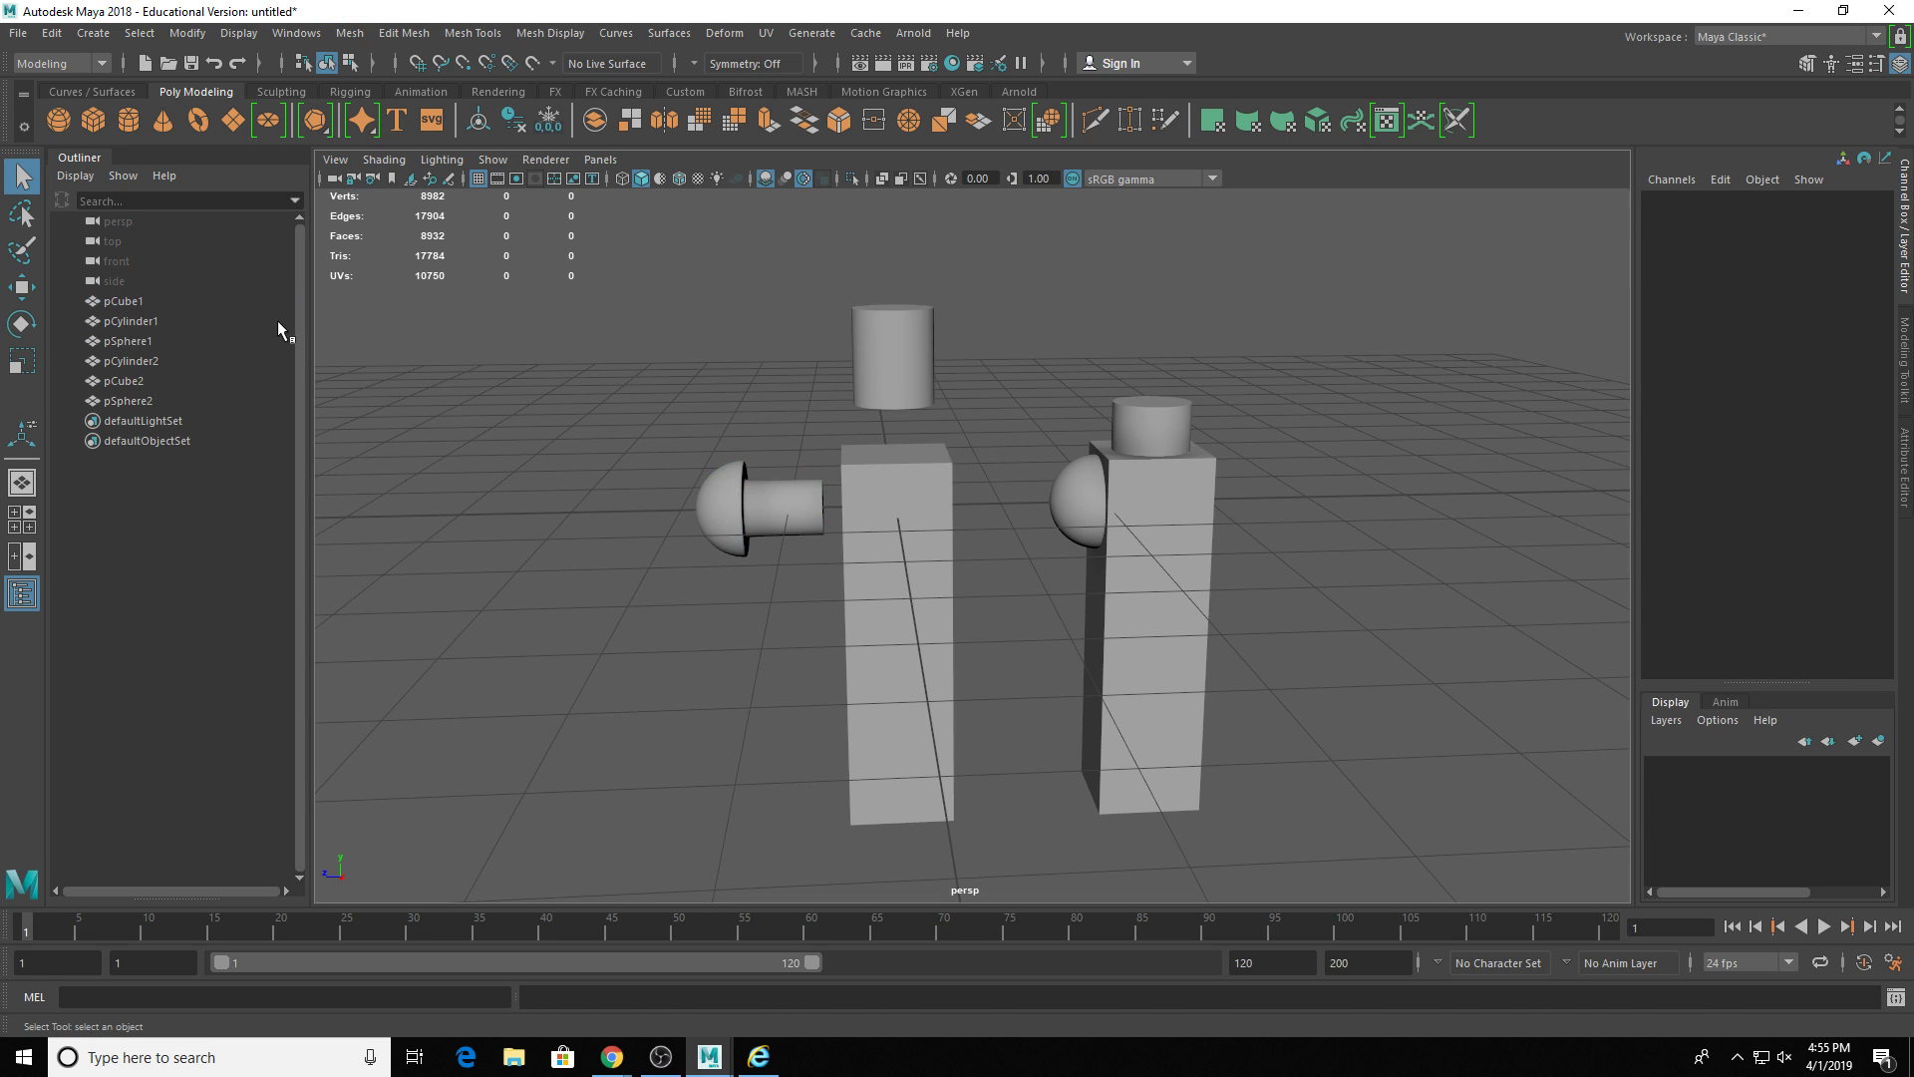
drag(743, 325, 841, 686)
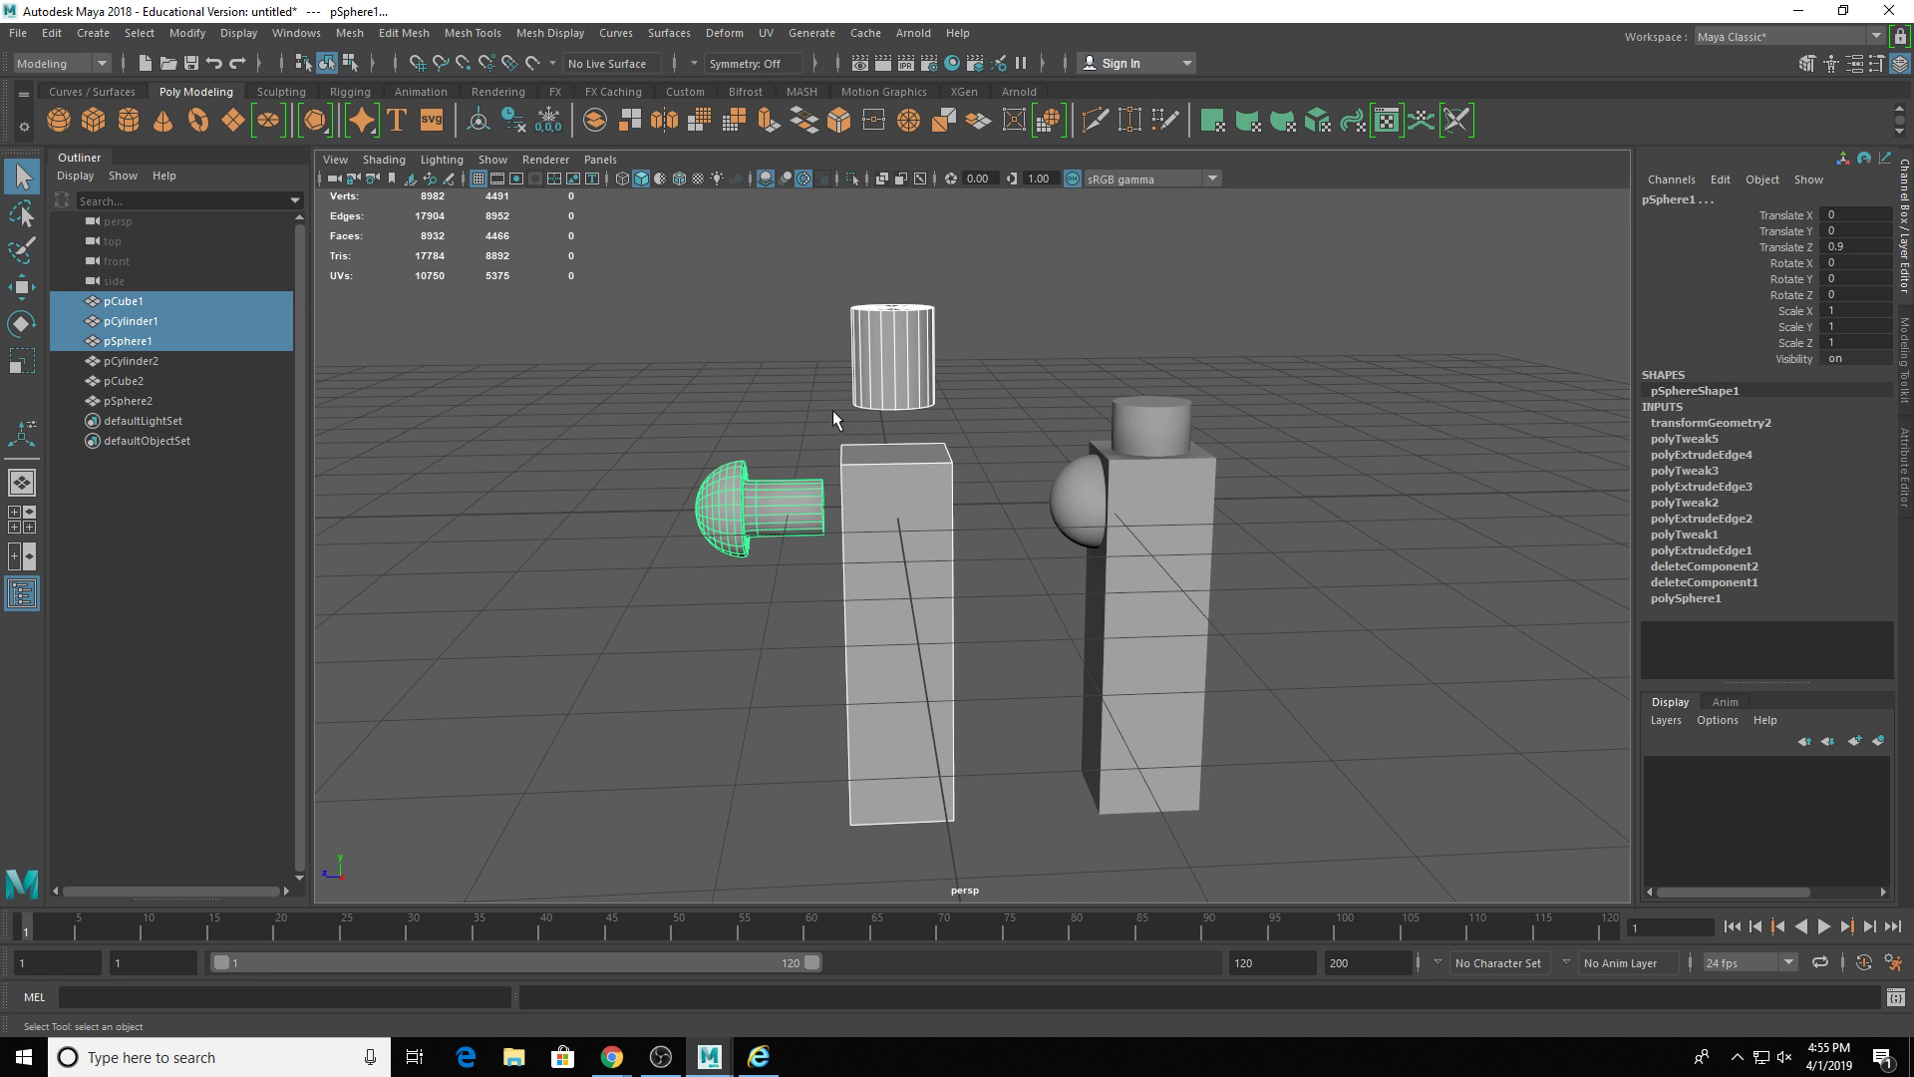
alt+middle_drag(949, 381, 885, 397)
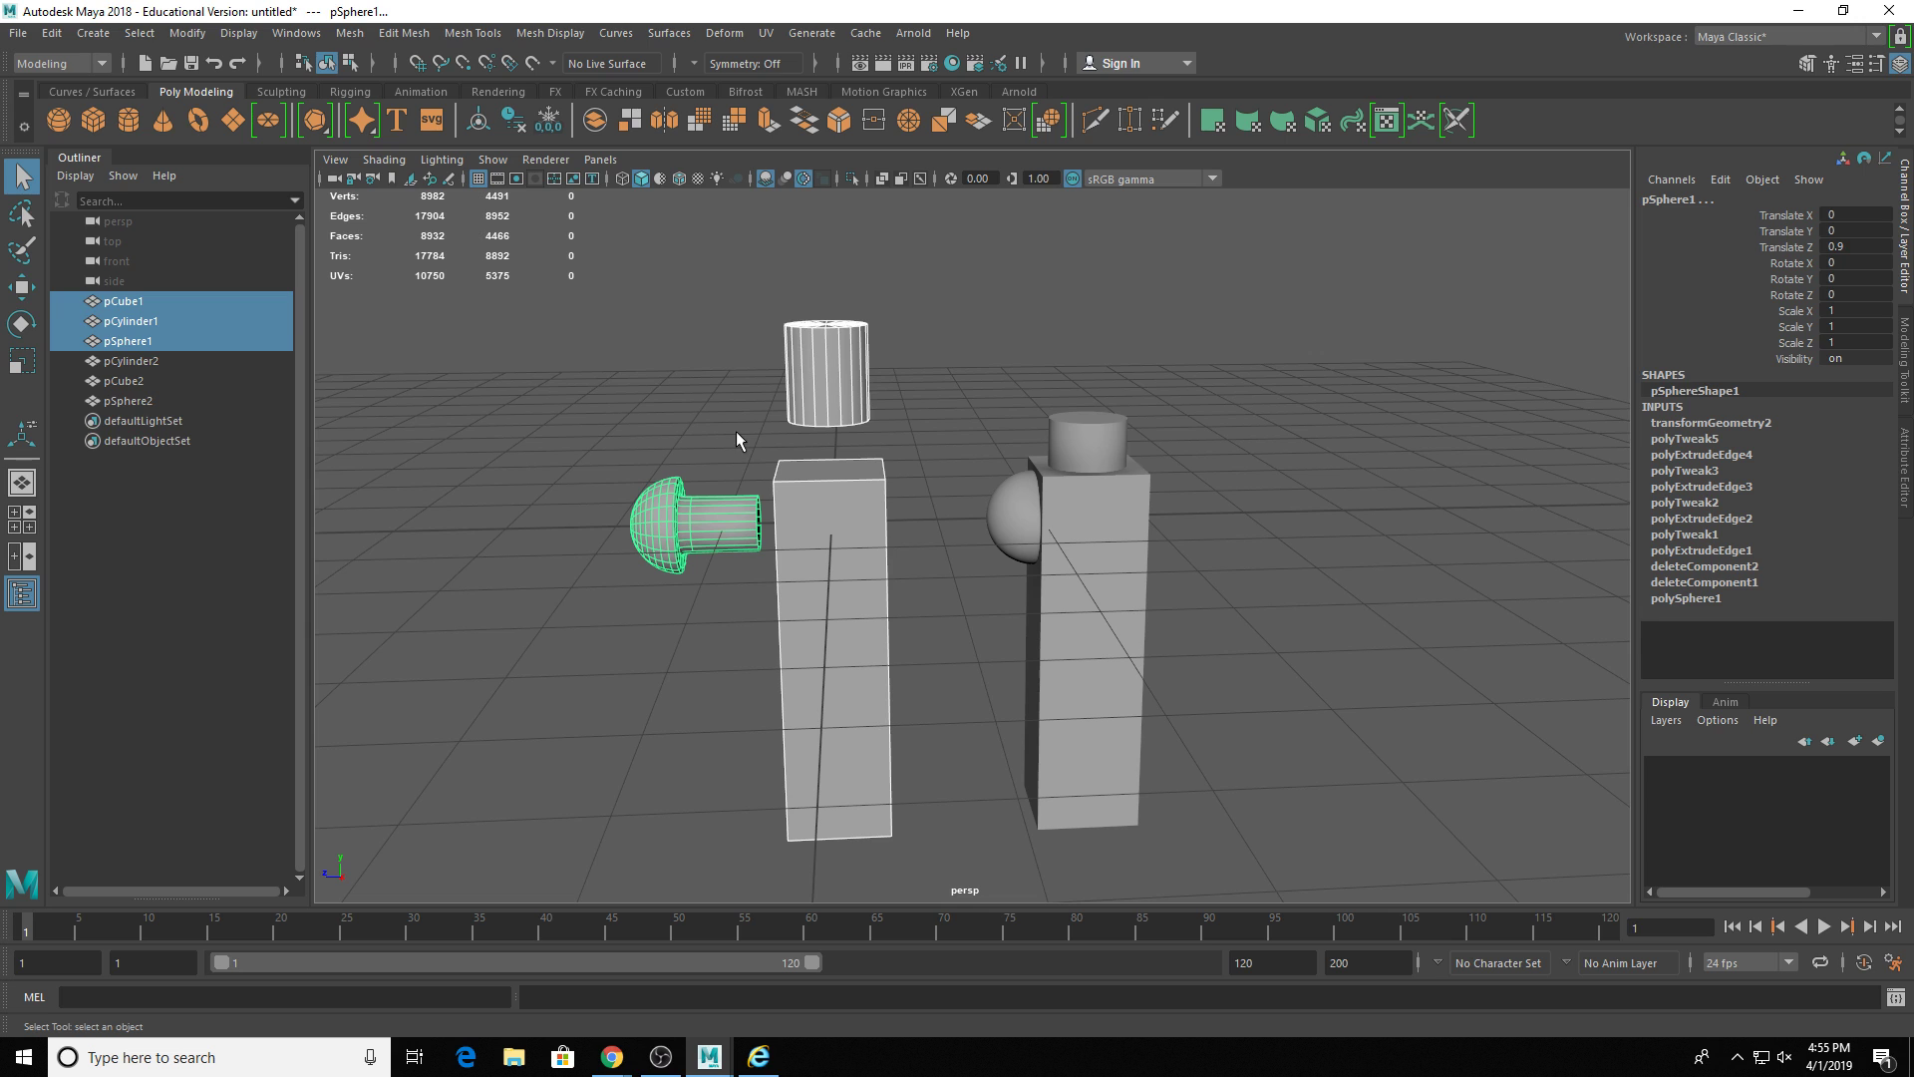
- Group the three exploded left pieces and name the group 'sploded'
key(ctrl+g)
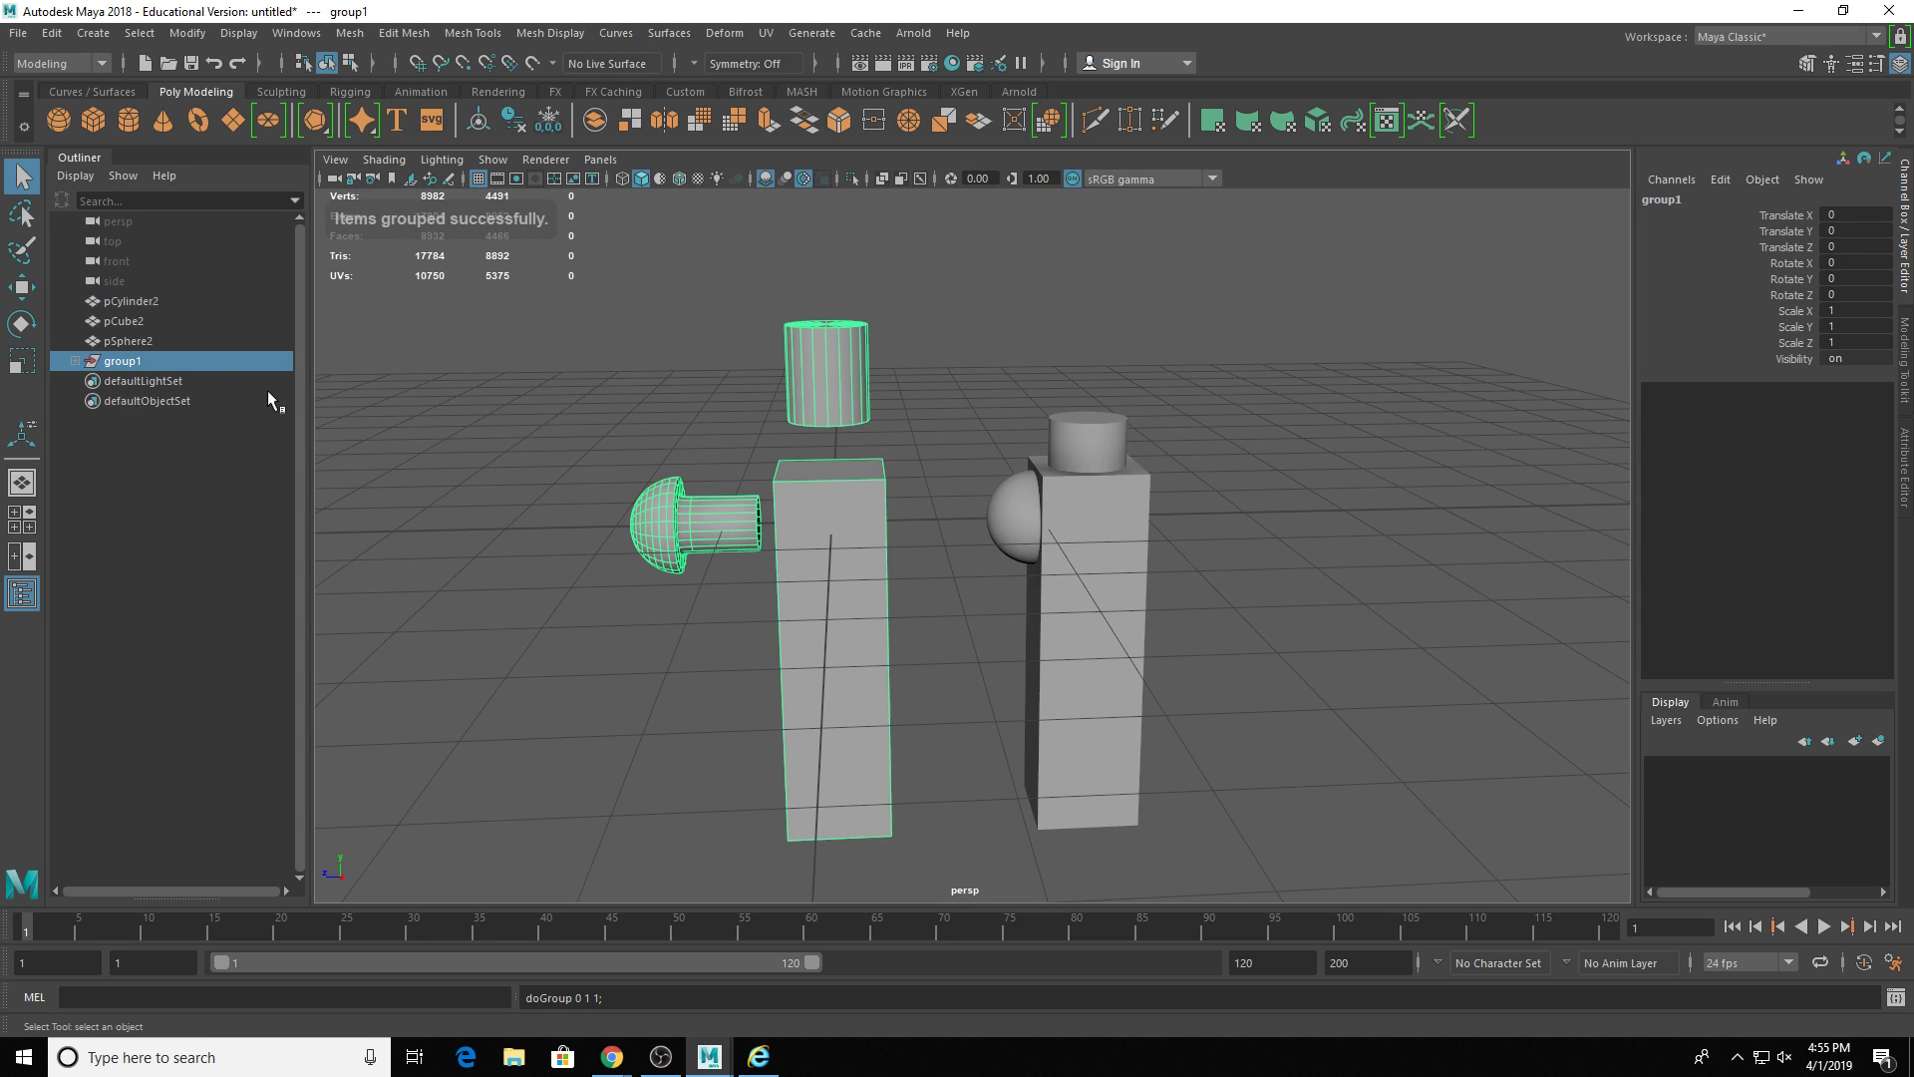
double_click(124, 361)
text(sploded)
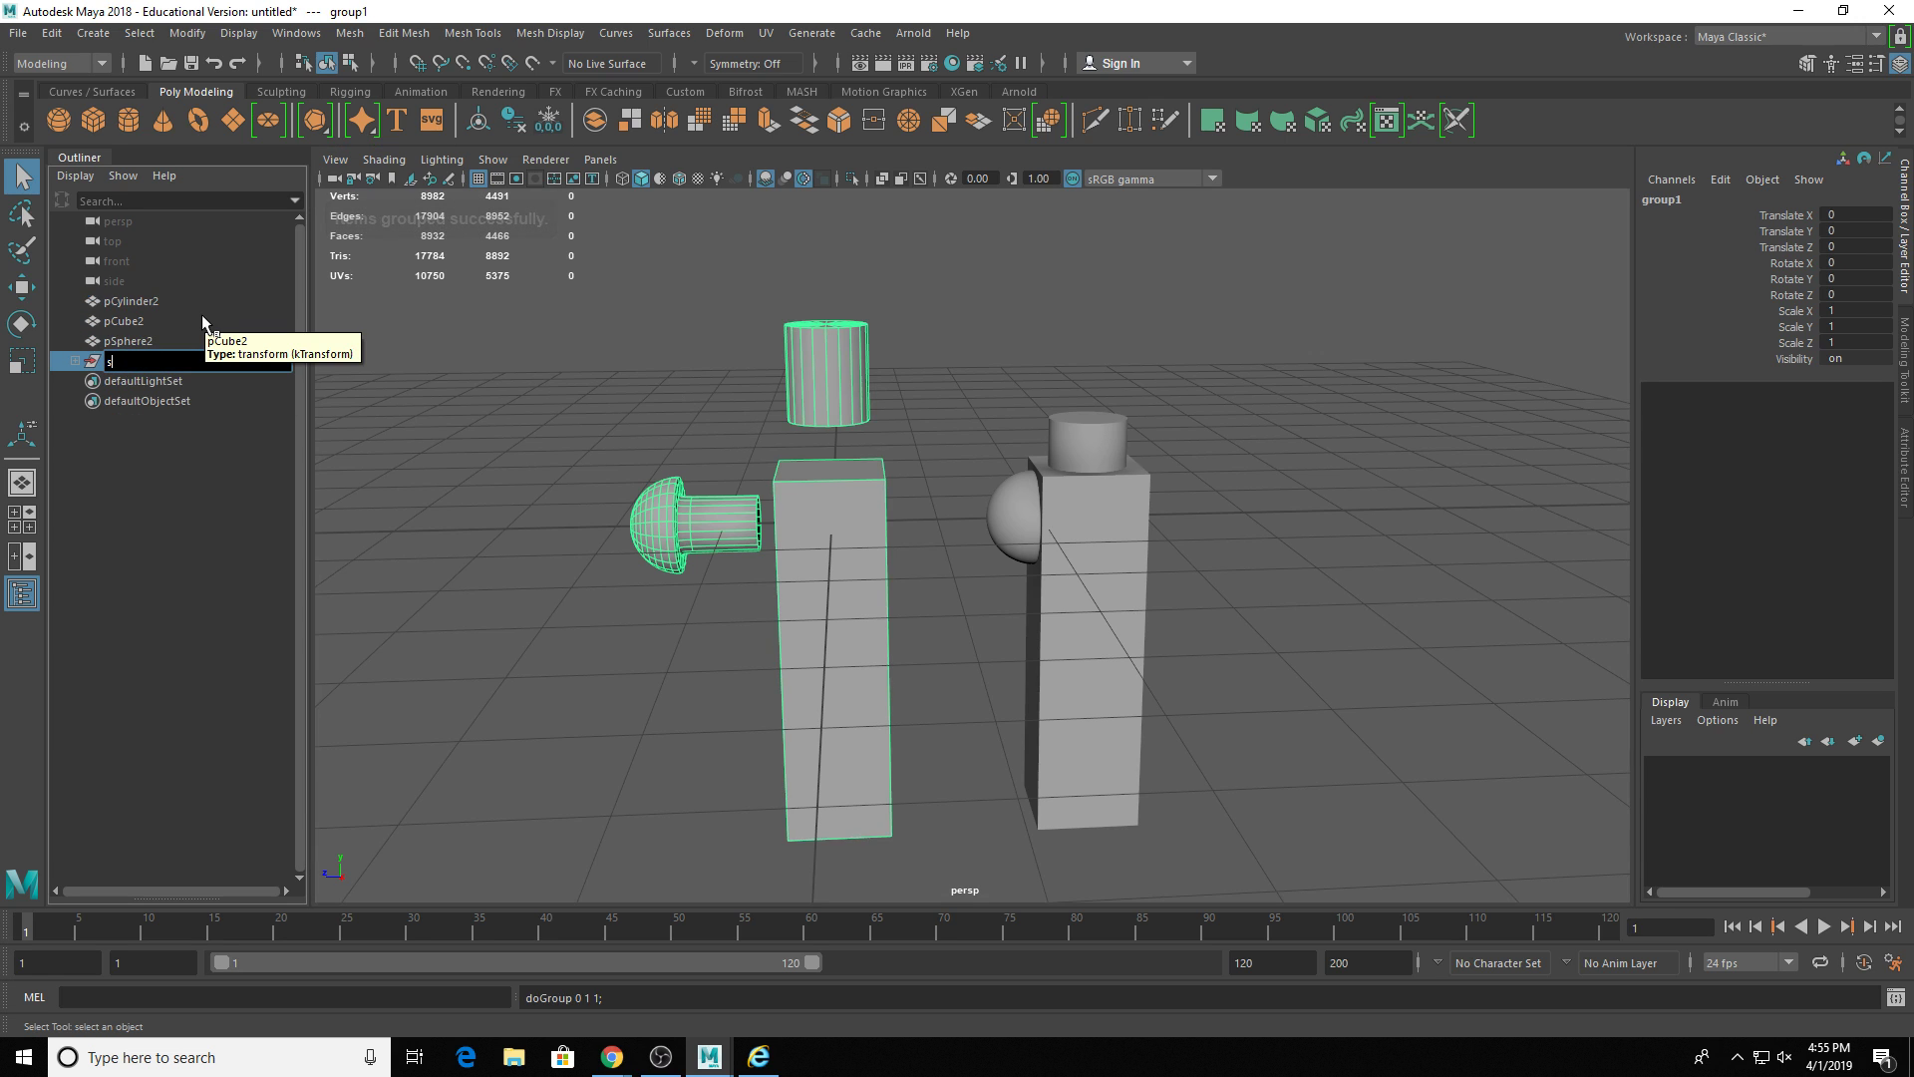
key(Return)
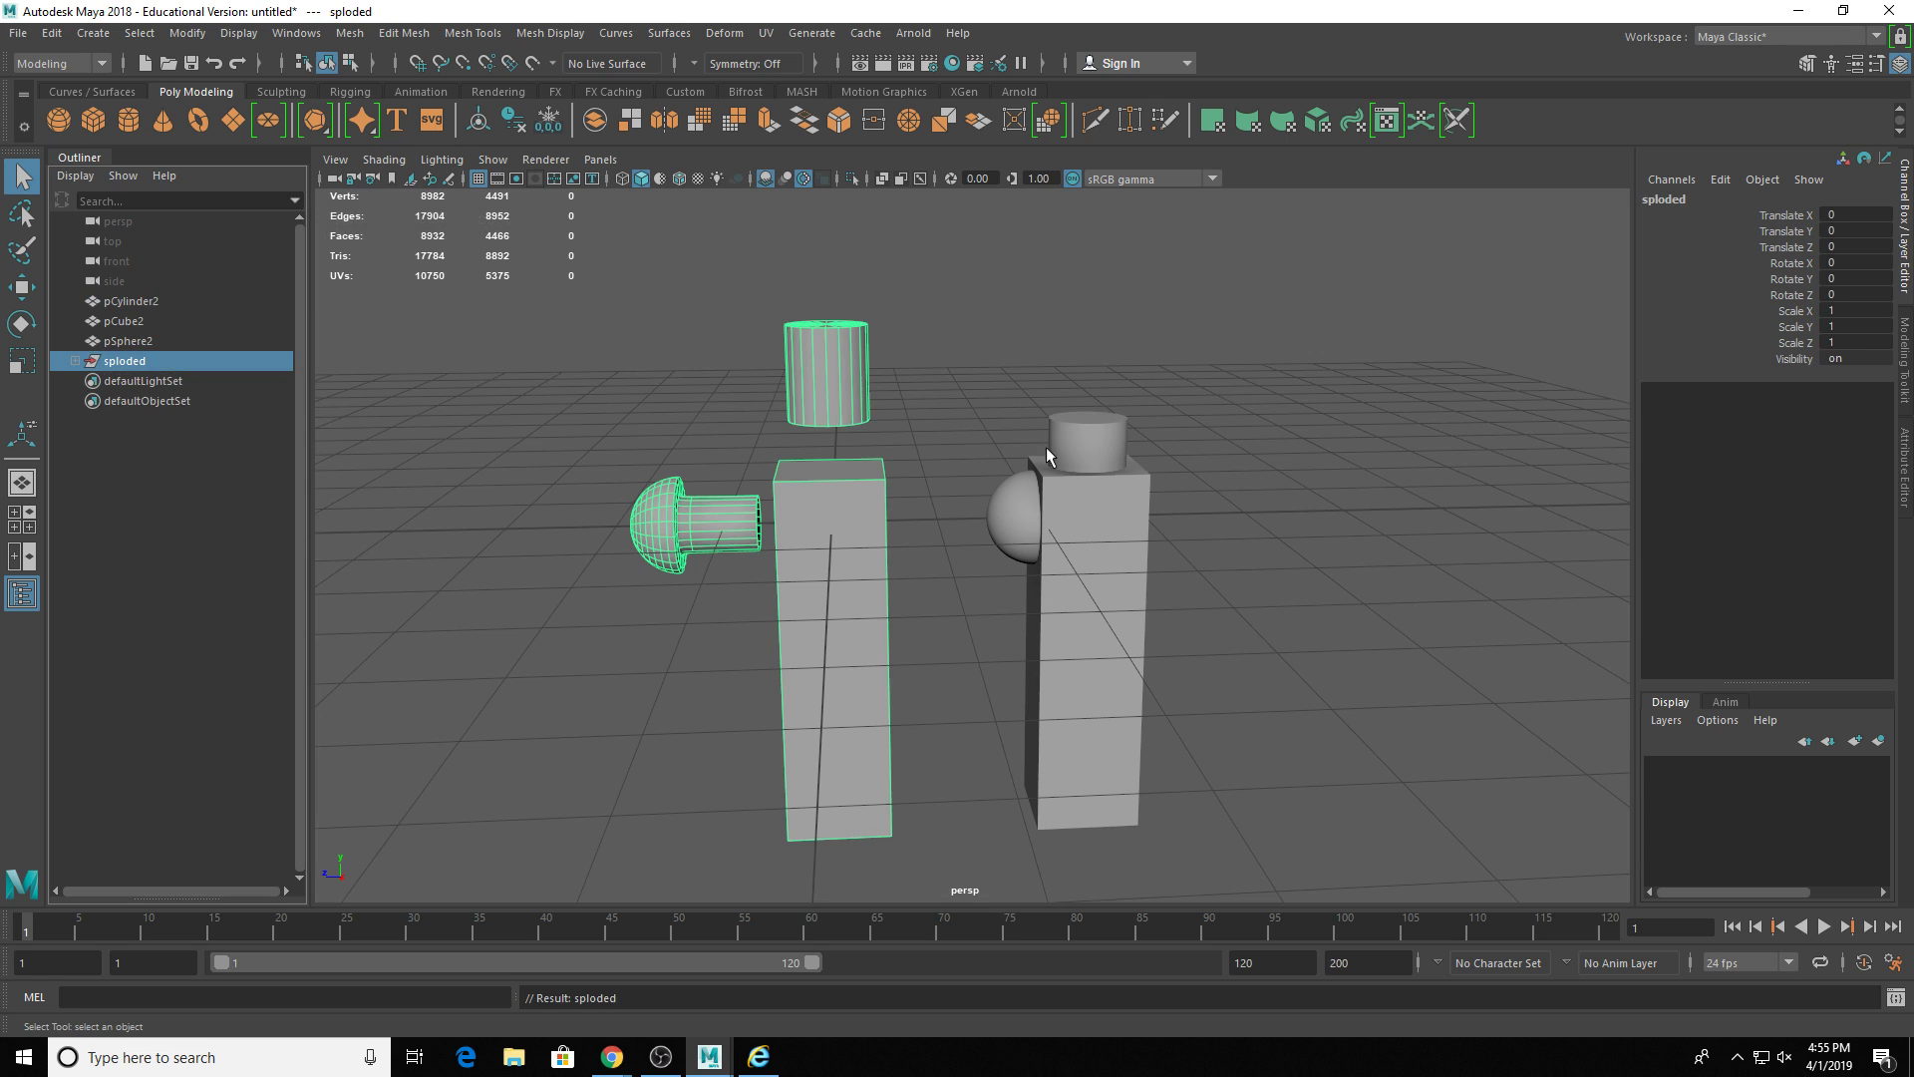
- Group the right figure's cylinder, cube and sphere and name the group 'assembled'
drag(1248, 899, 912, 365)
key(ctrl+g)
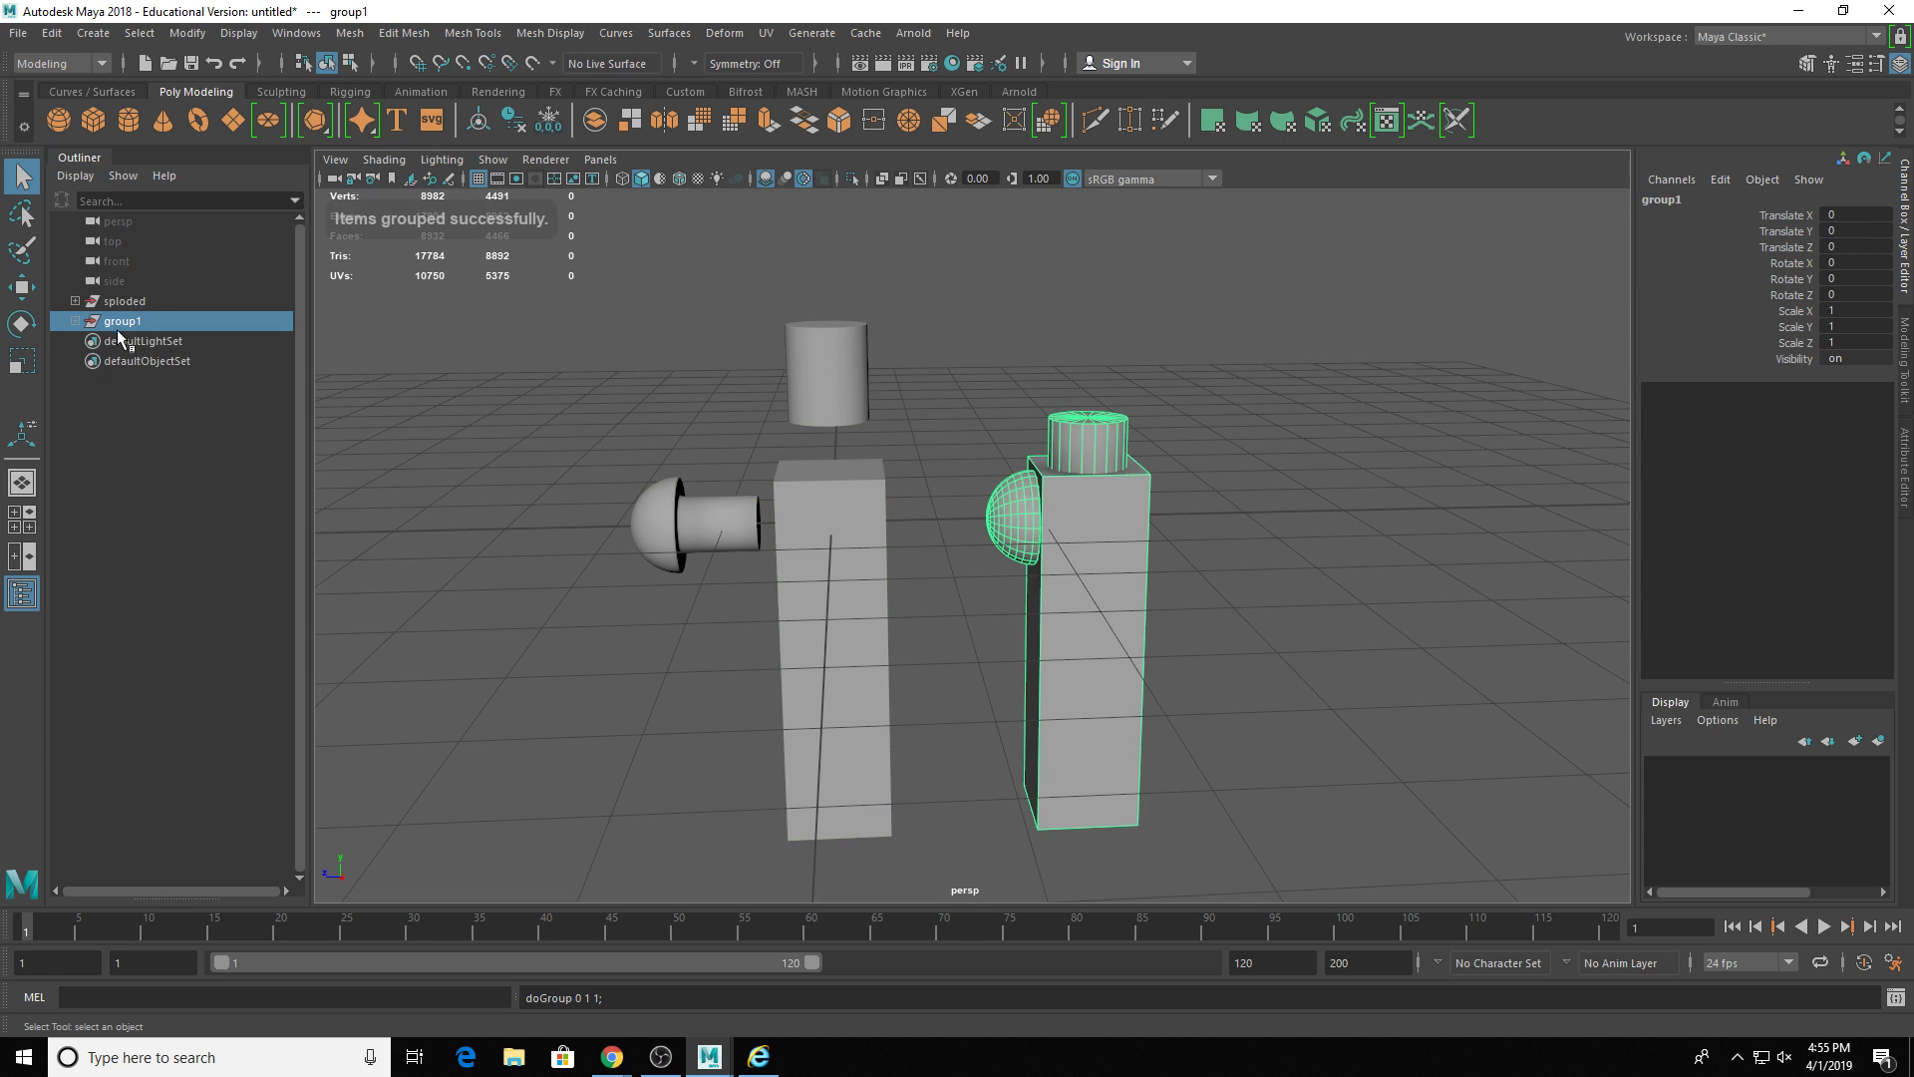
double_click(117, 329)
text(assembl)
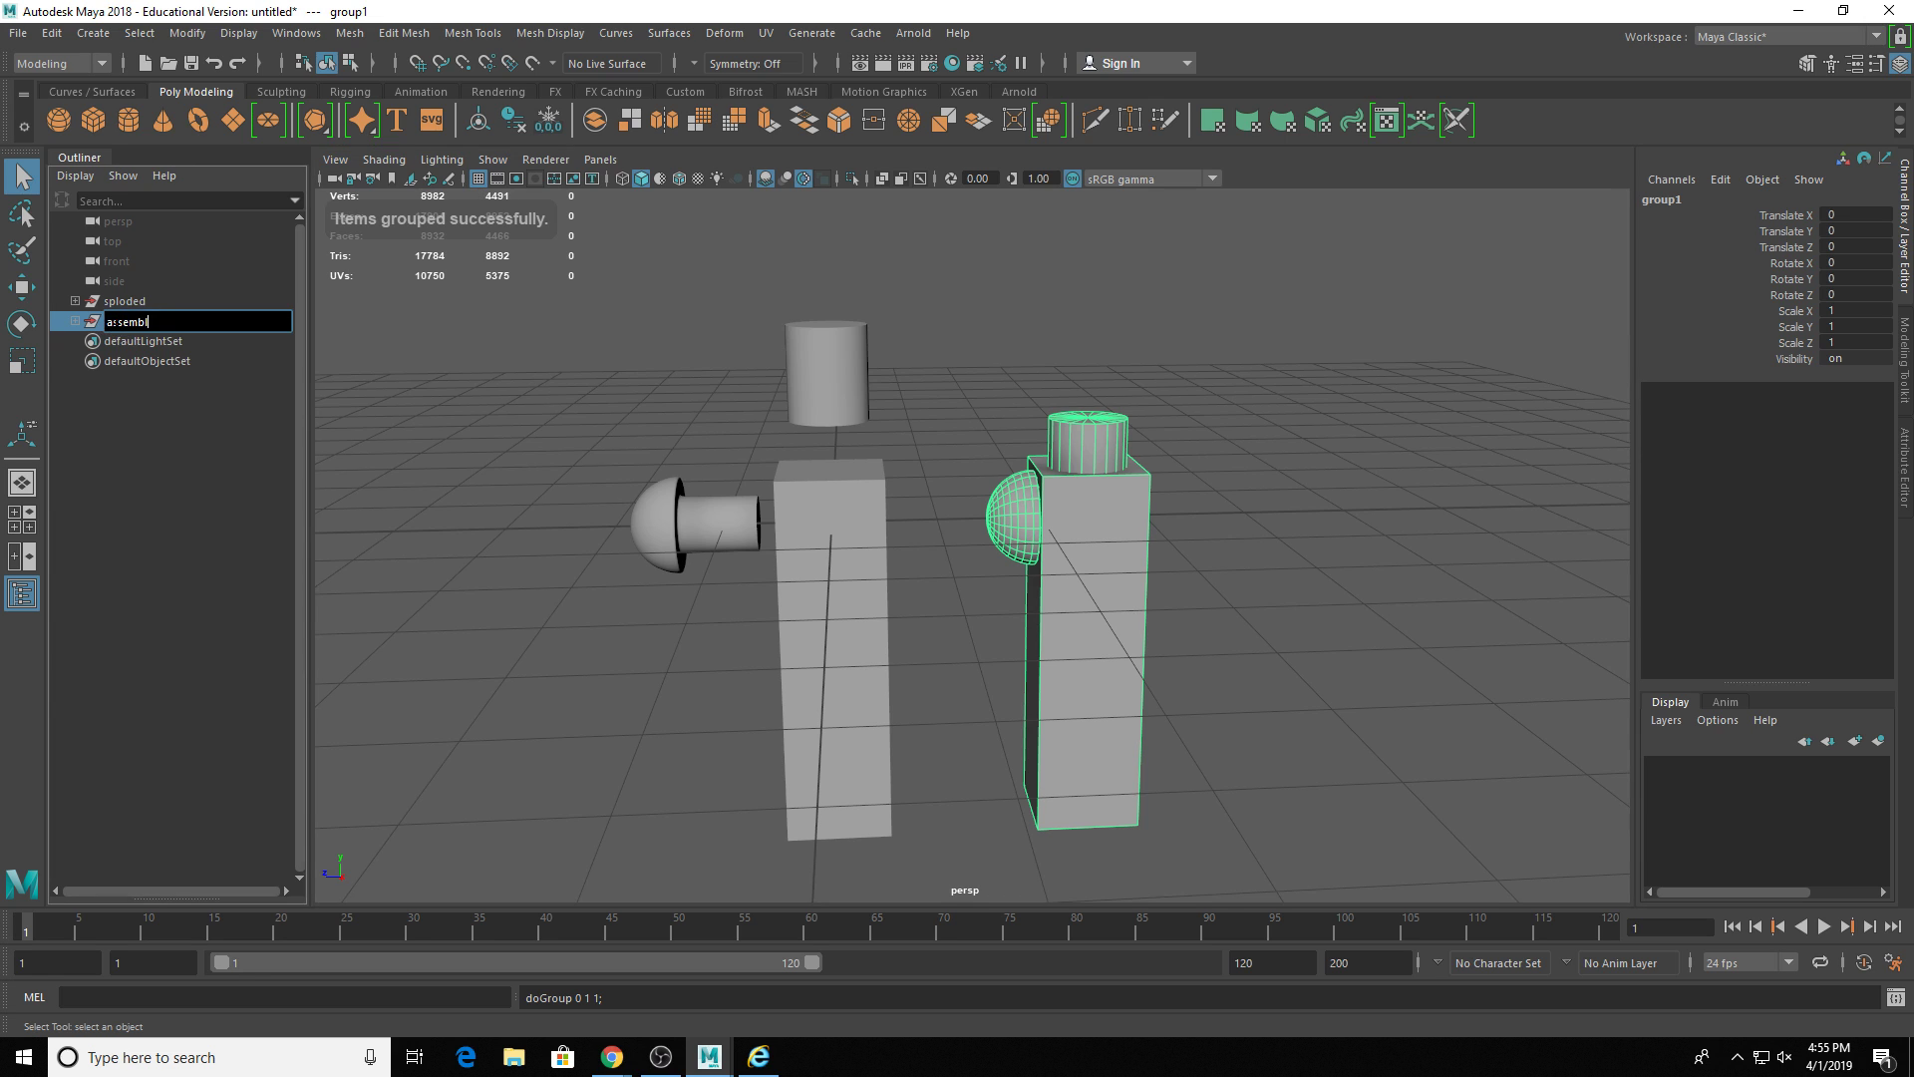
text(ed)
key(Return)
- Expand 'assembled' in the Outliner and check pCube2, pCylinder2 and pSphere2 individually
click(75, 321)
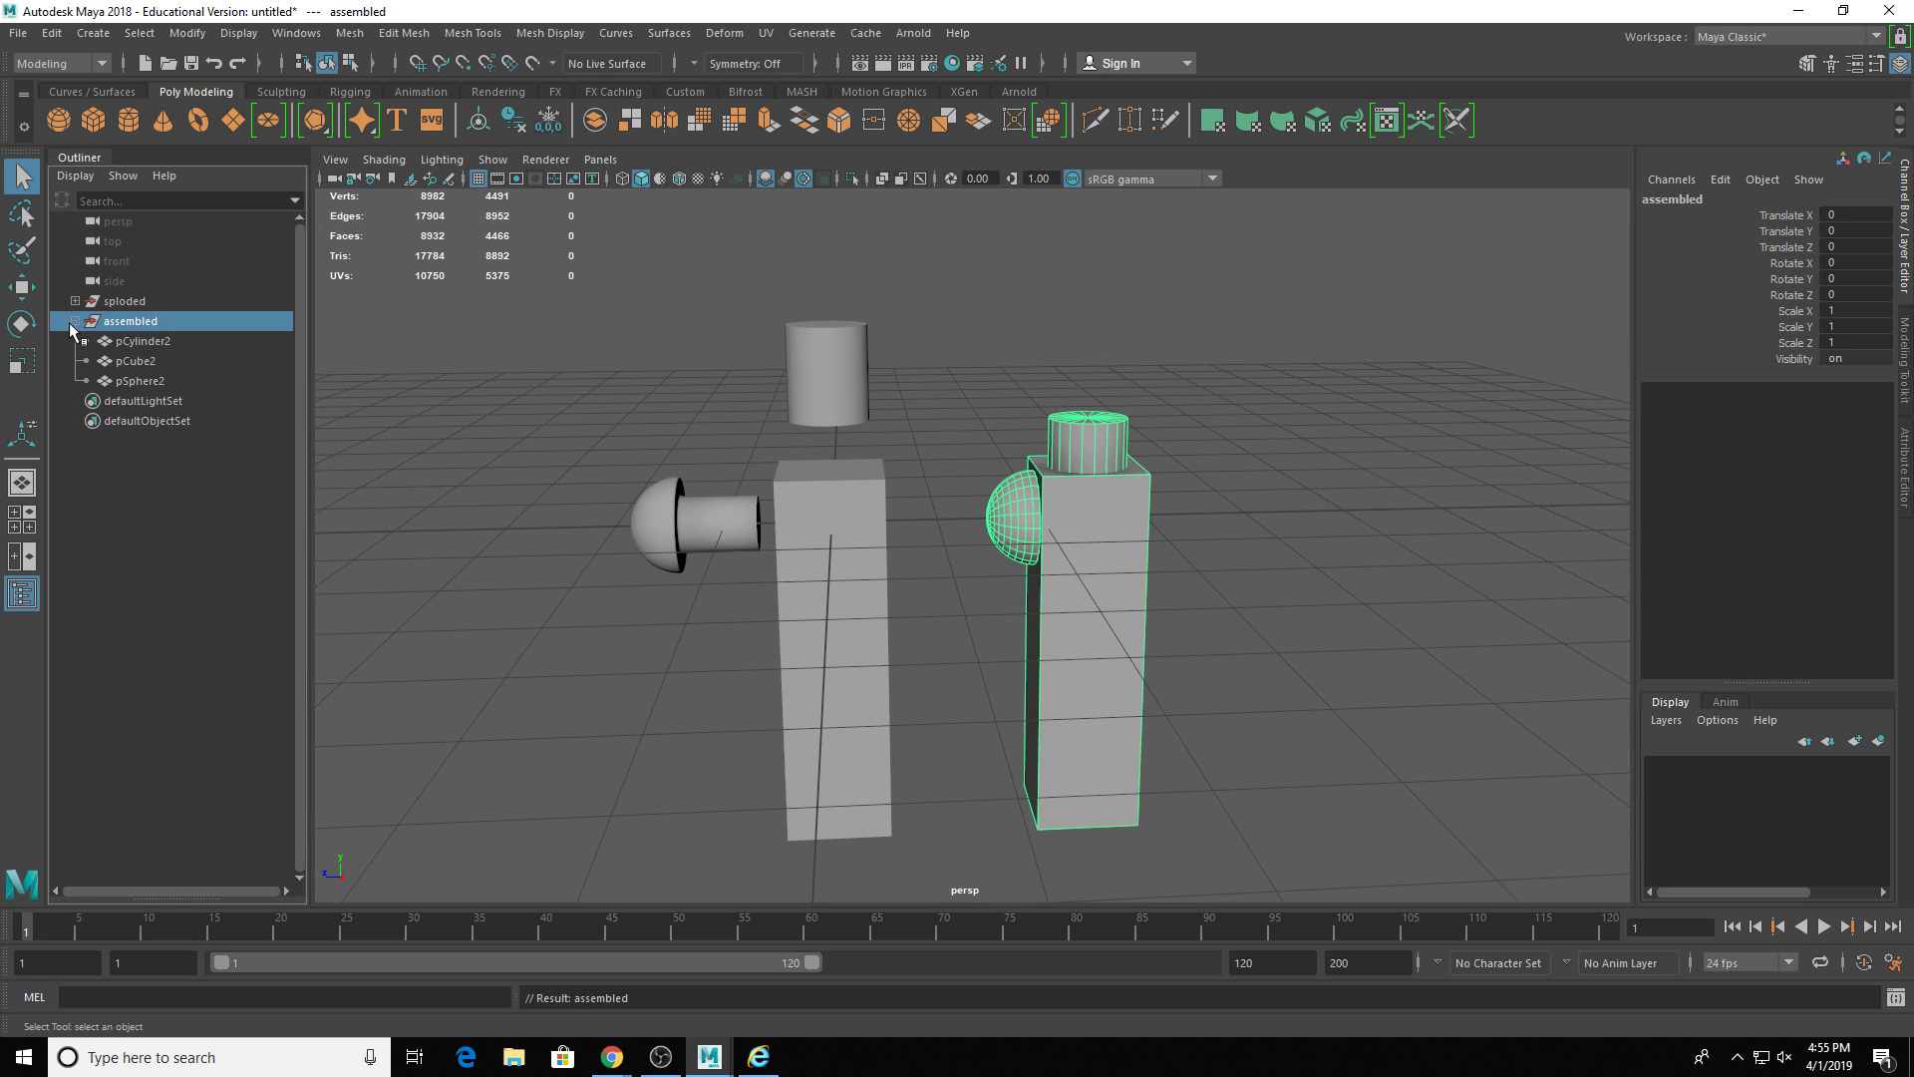
drag(140, 340, 161, 383)
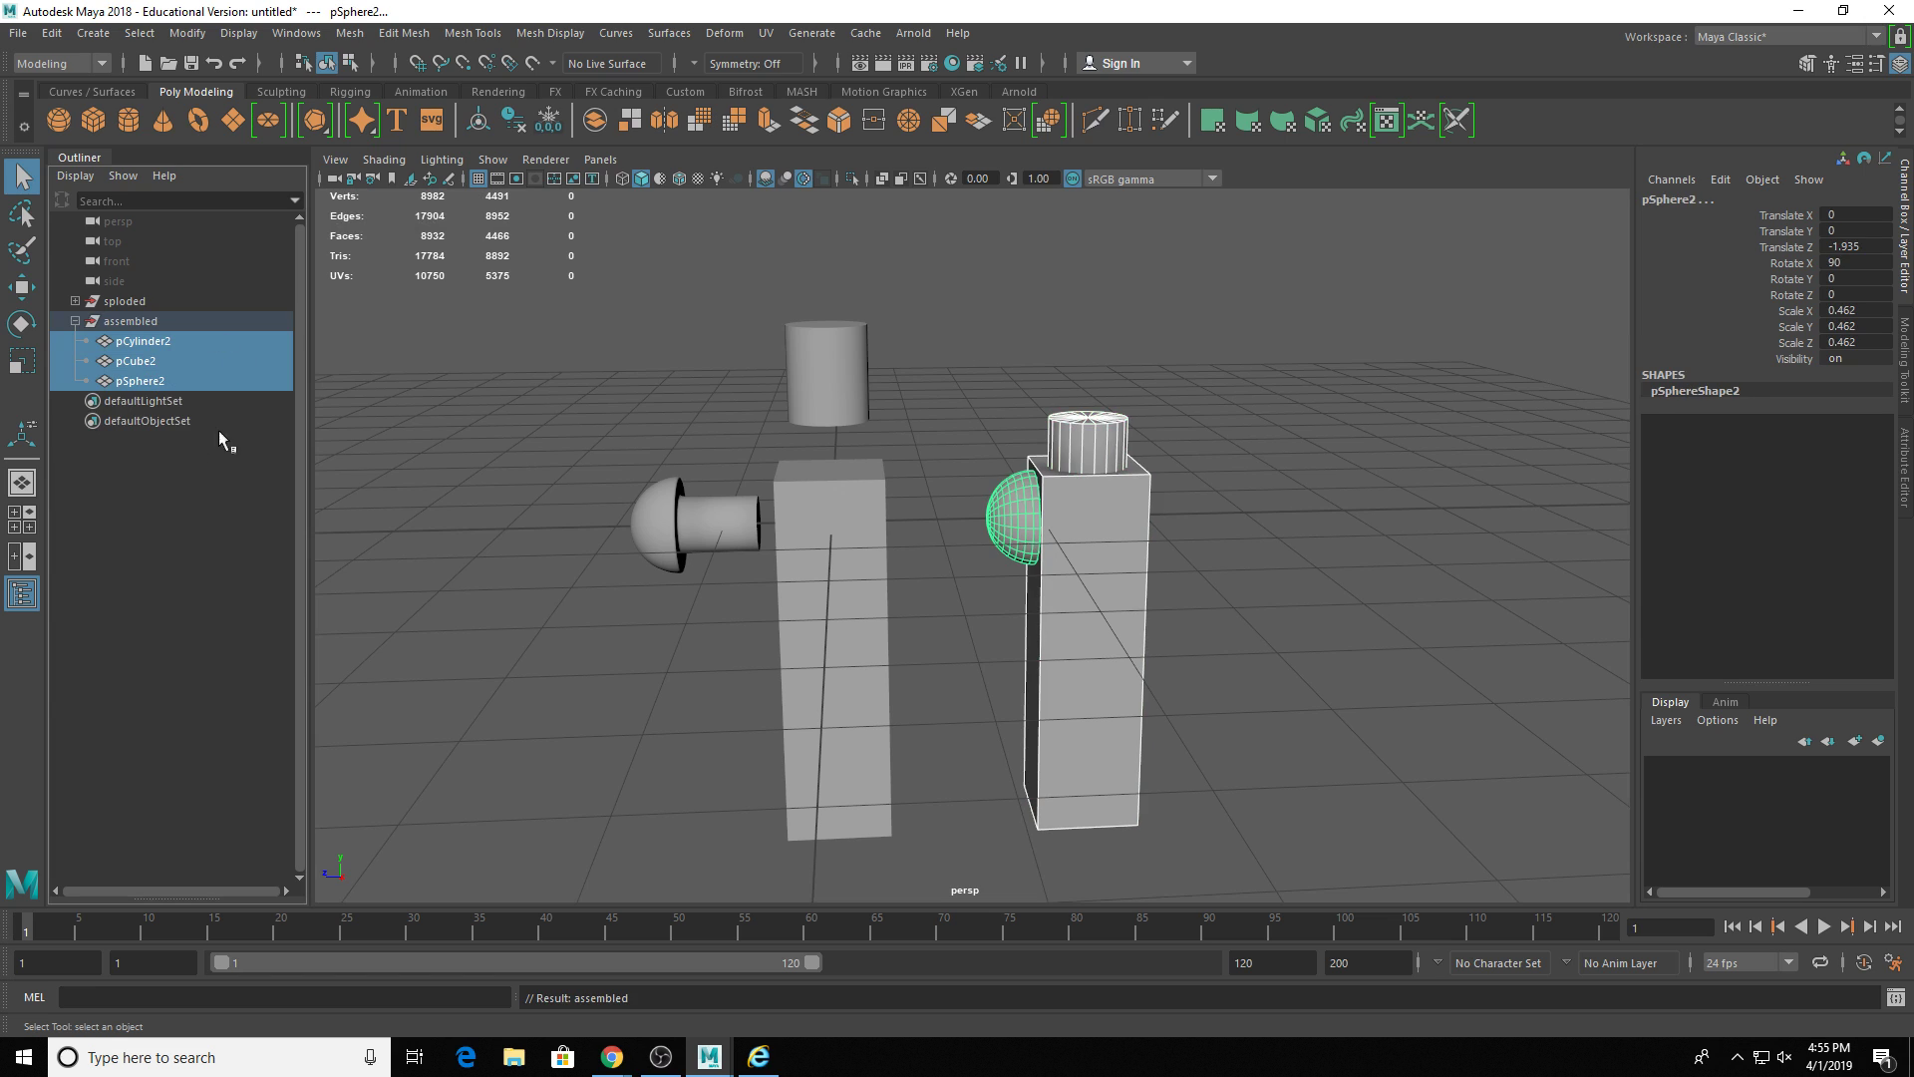
click(124, 361)
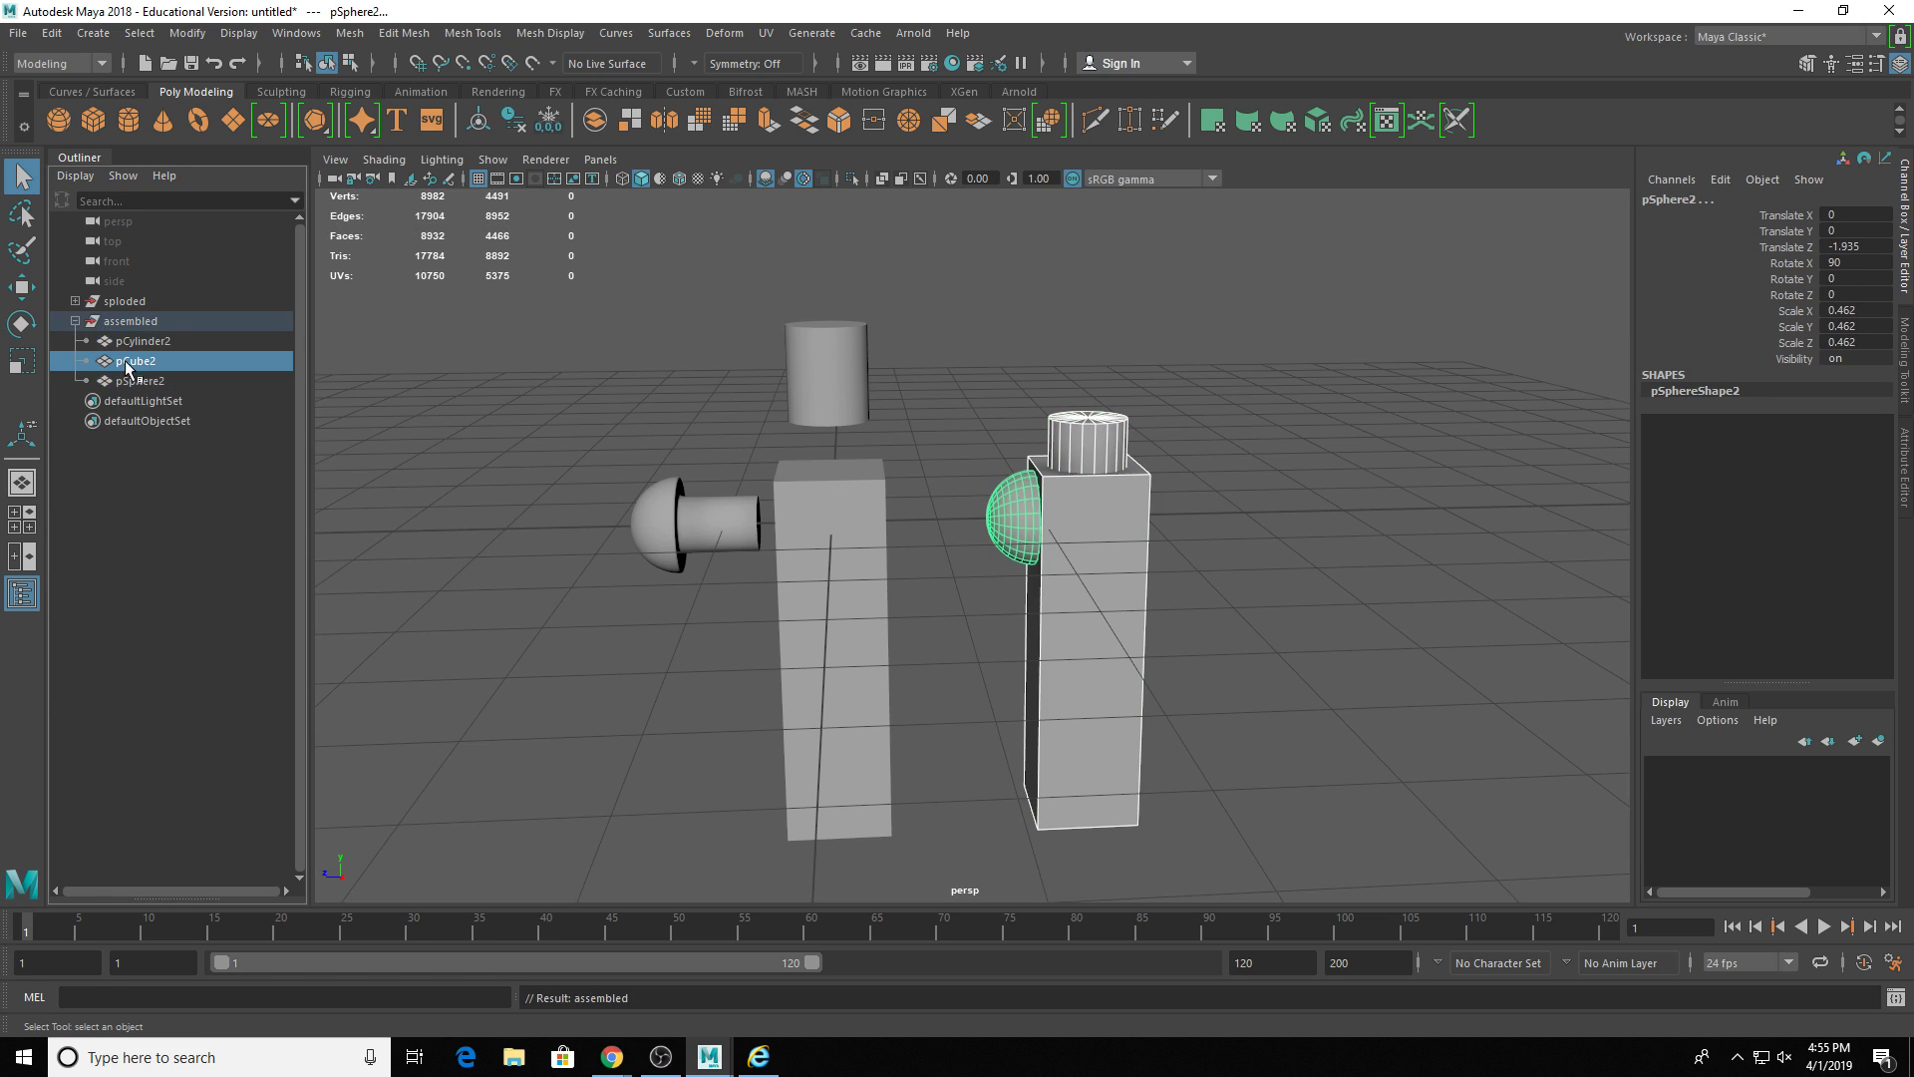
click(150, 340)
click(149, 380)
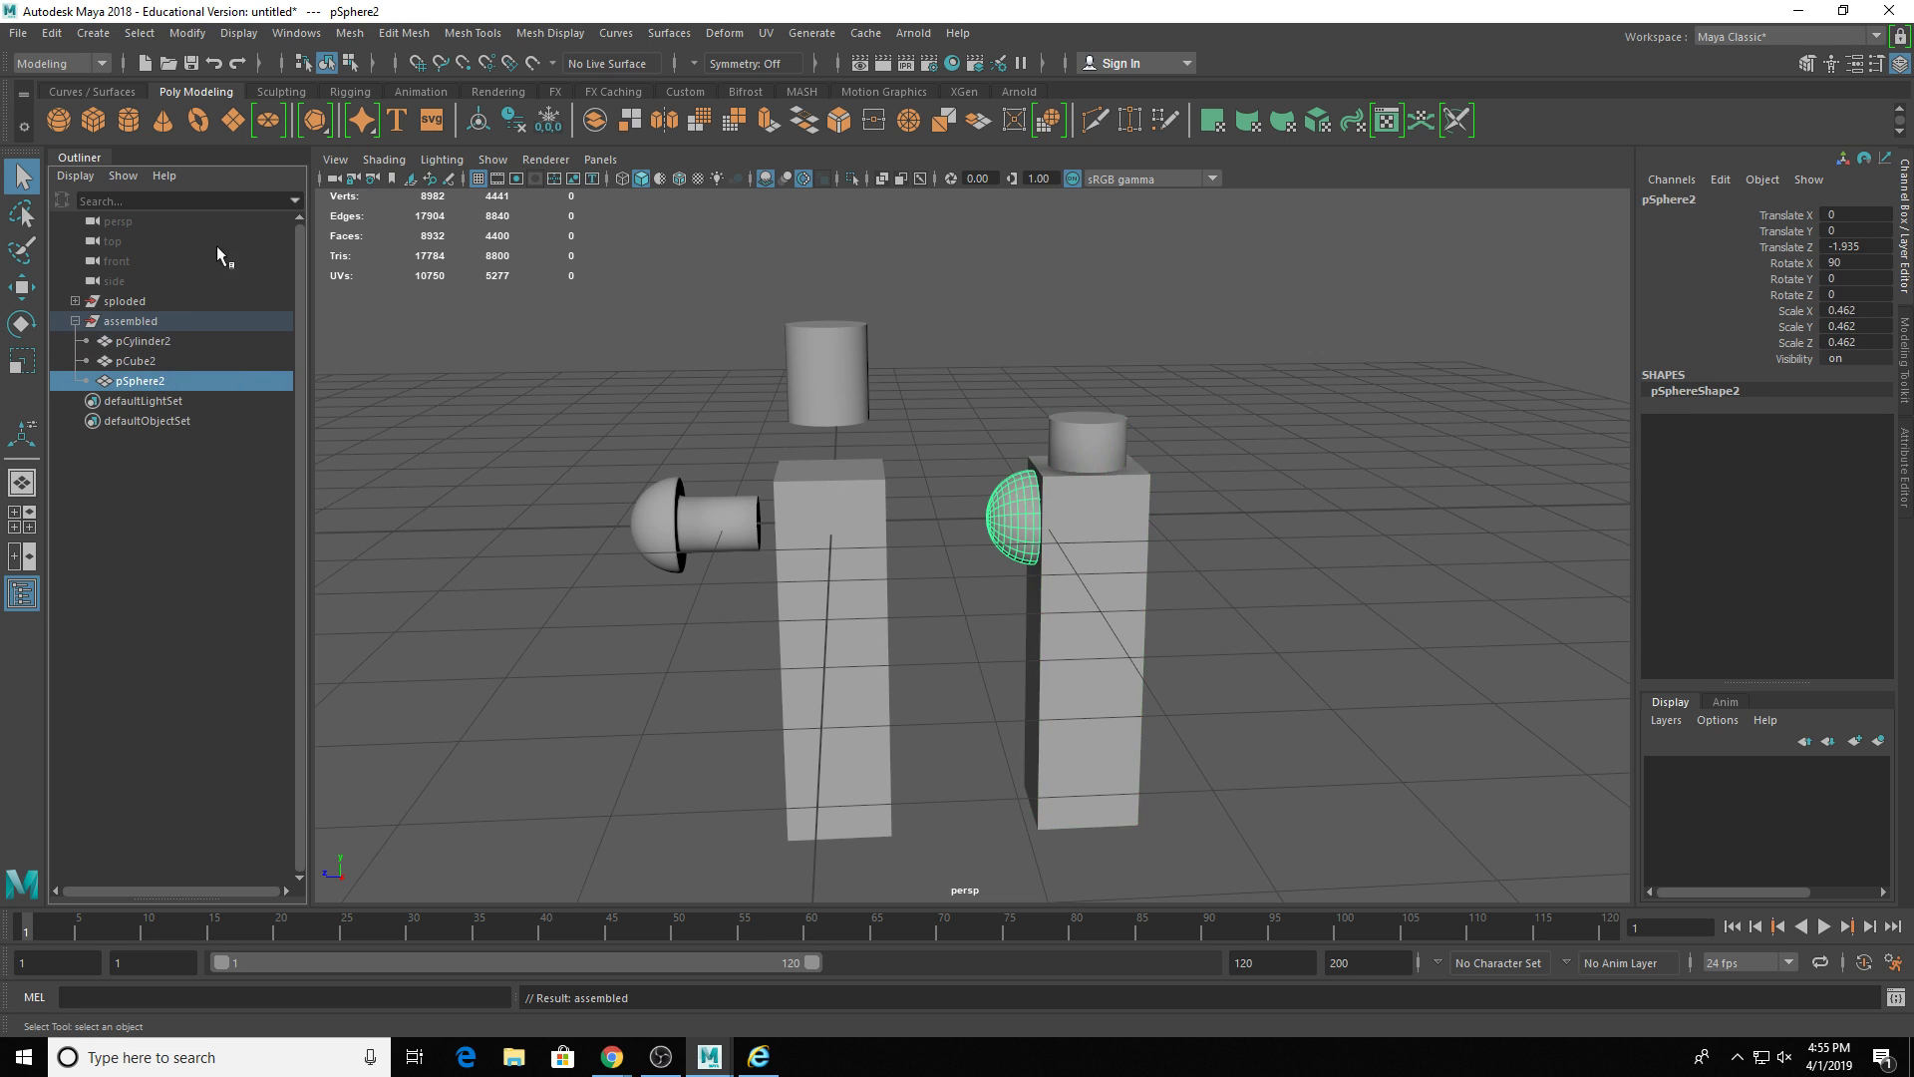
click(150, 321)
click(131, 302)
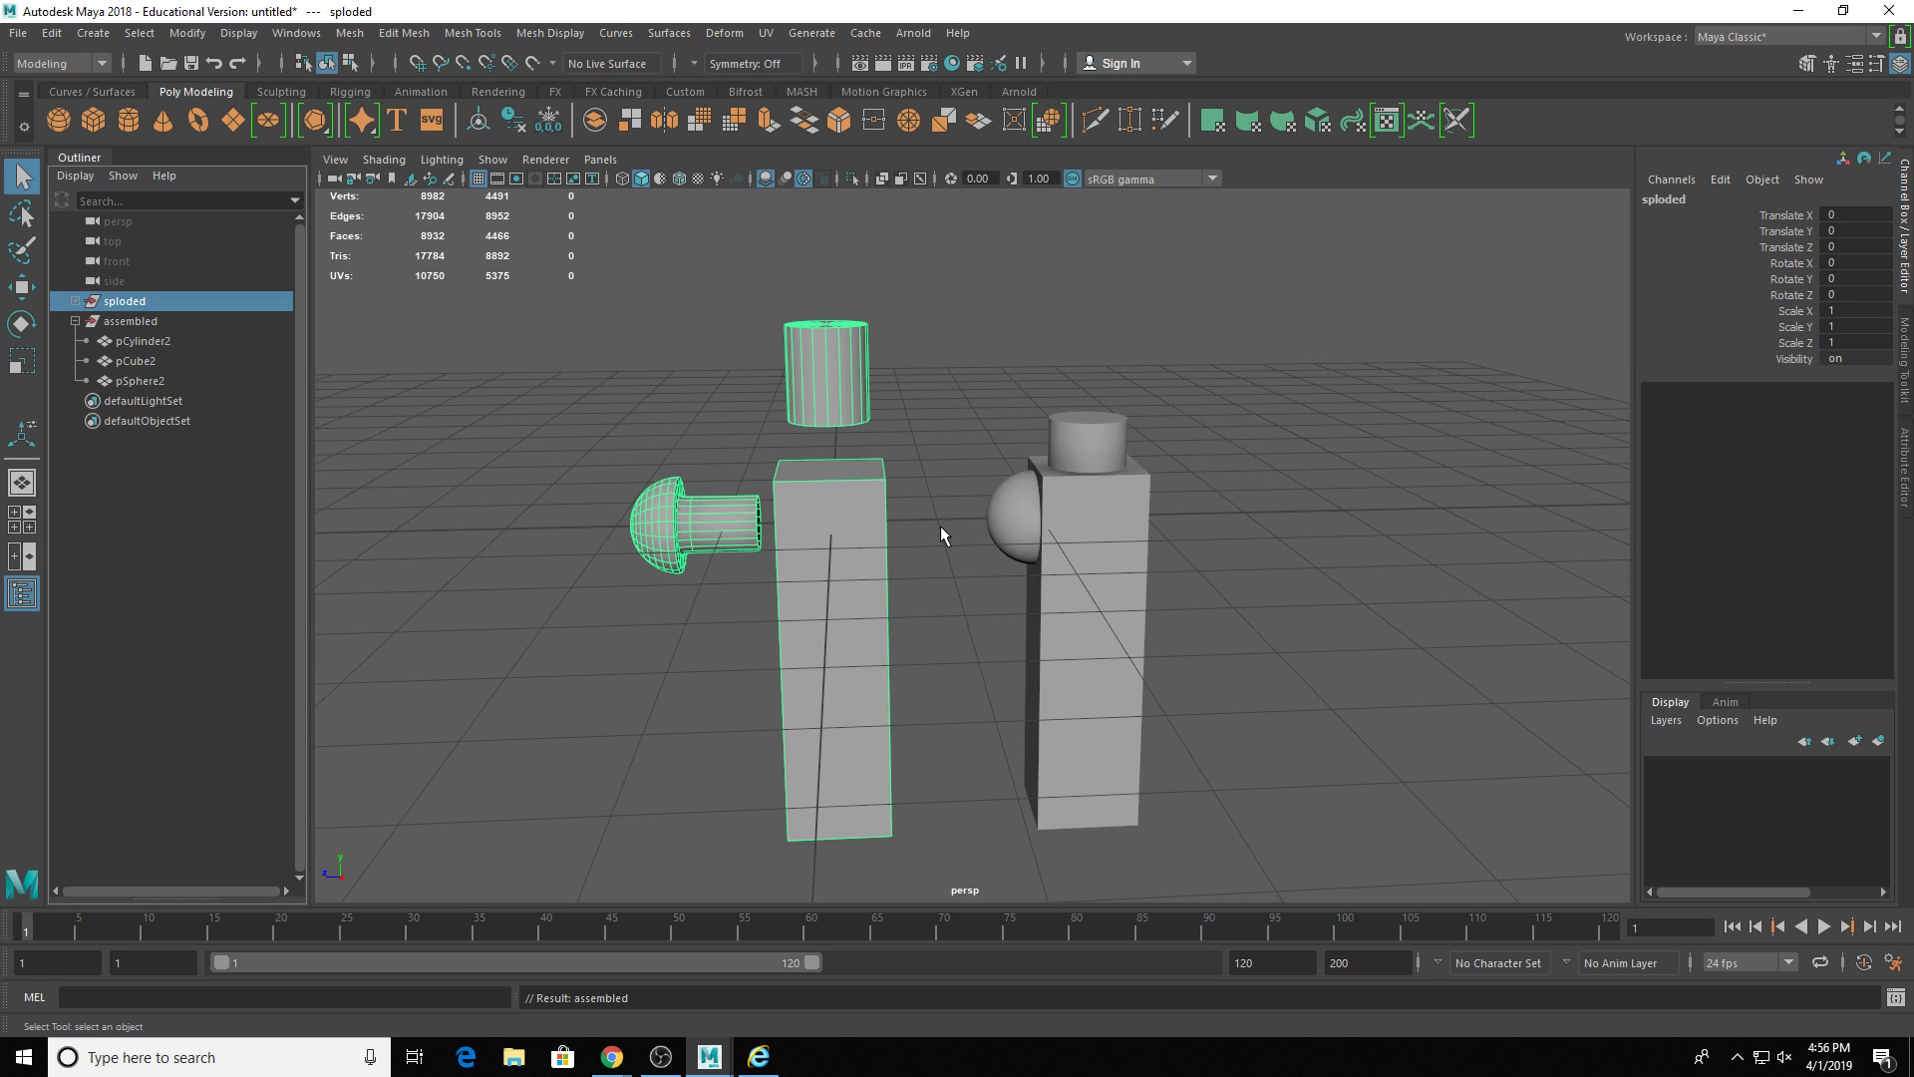
- Combine the three pieces inside 'sploded' into a single mesh with Mesh > Combine
click(827, 720)
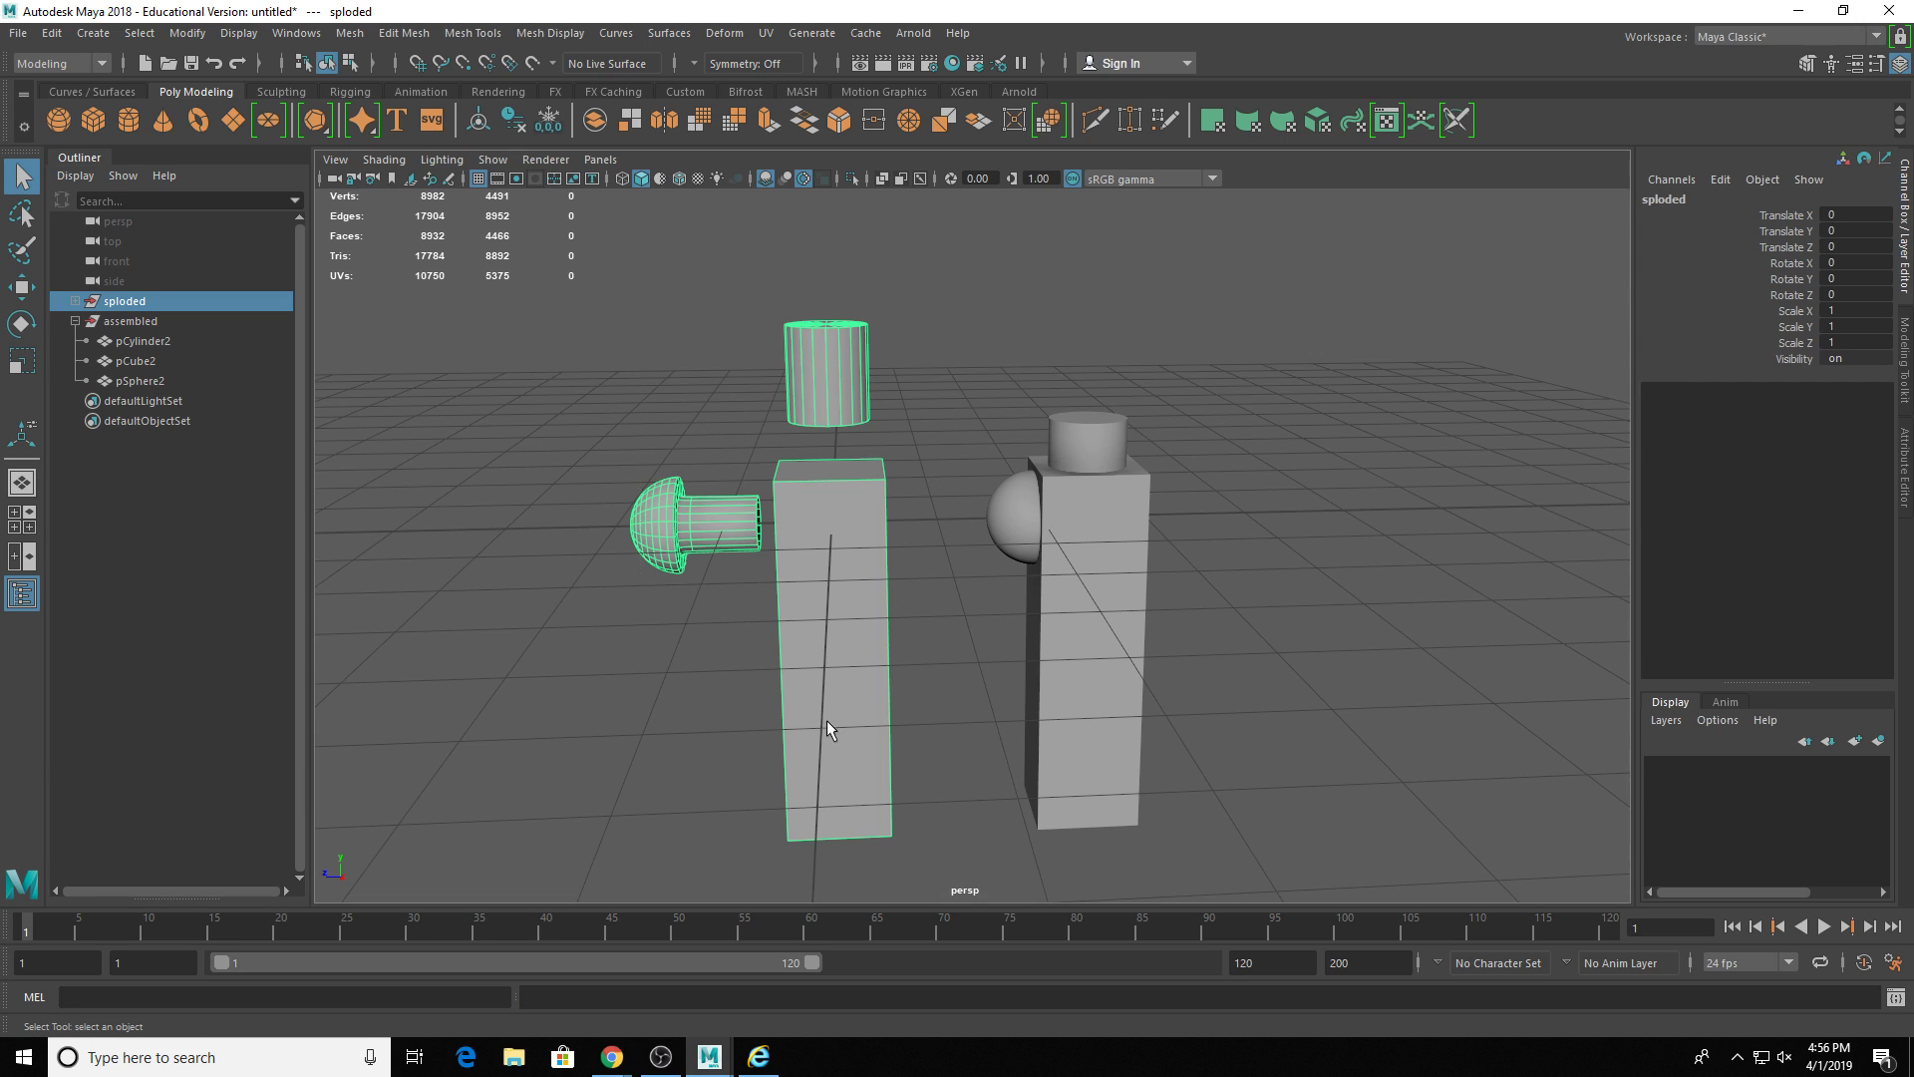
click(76, 300)
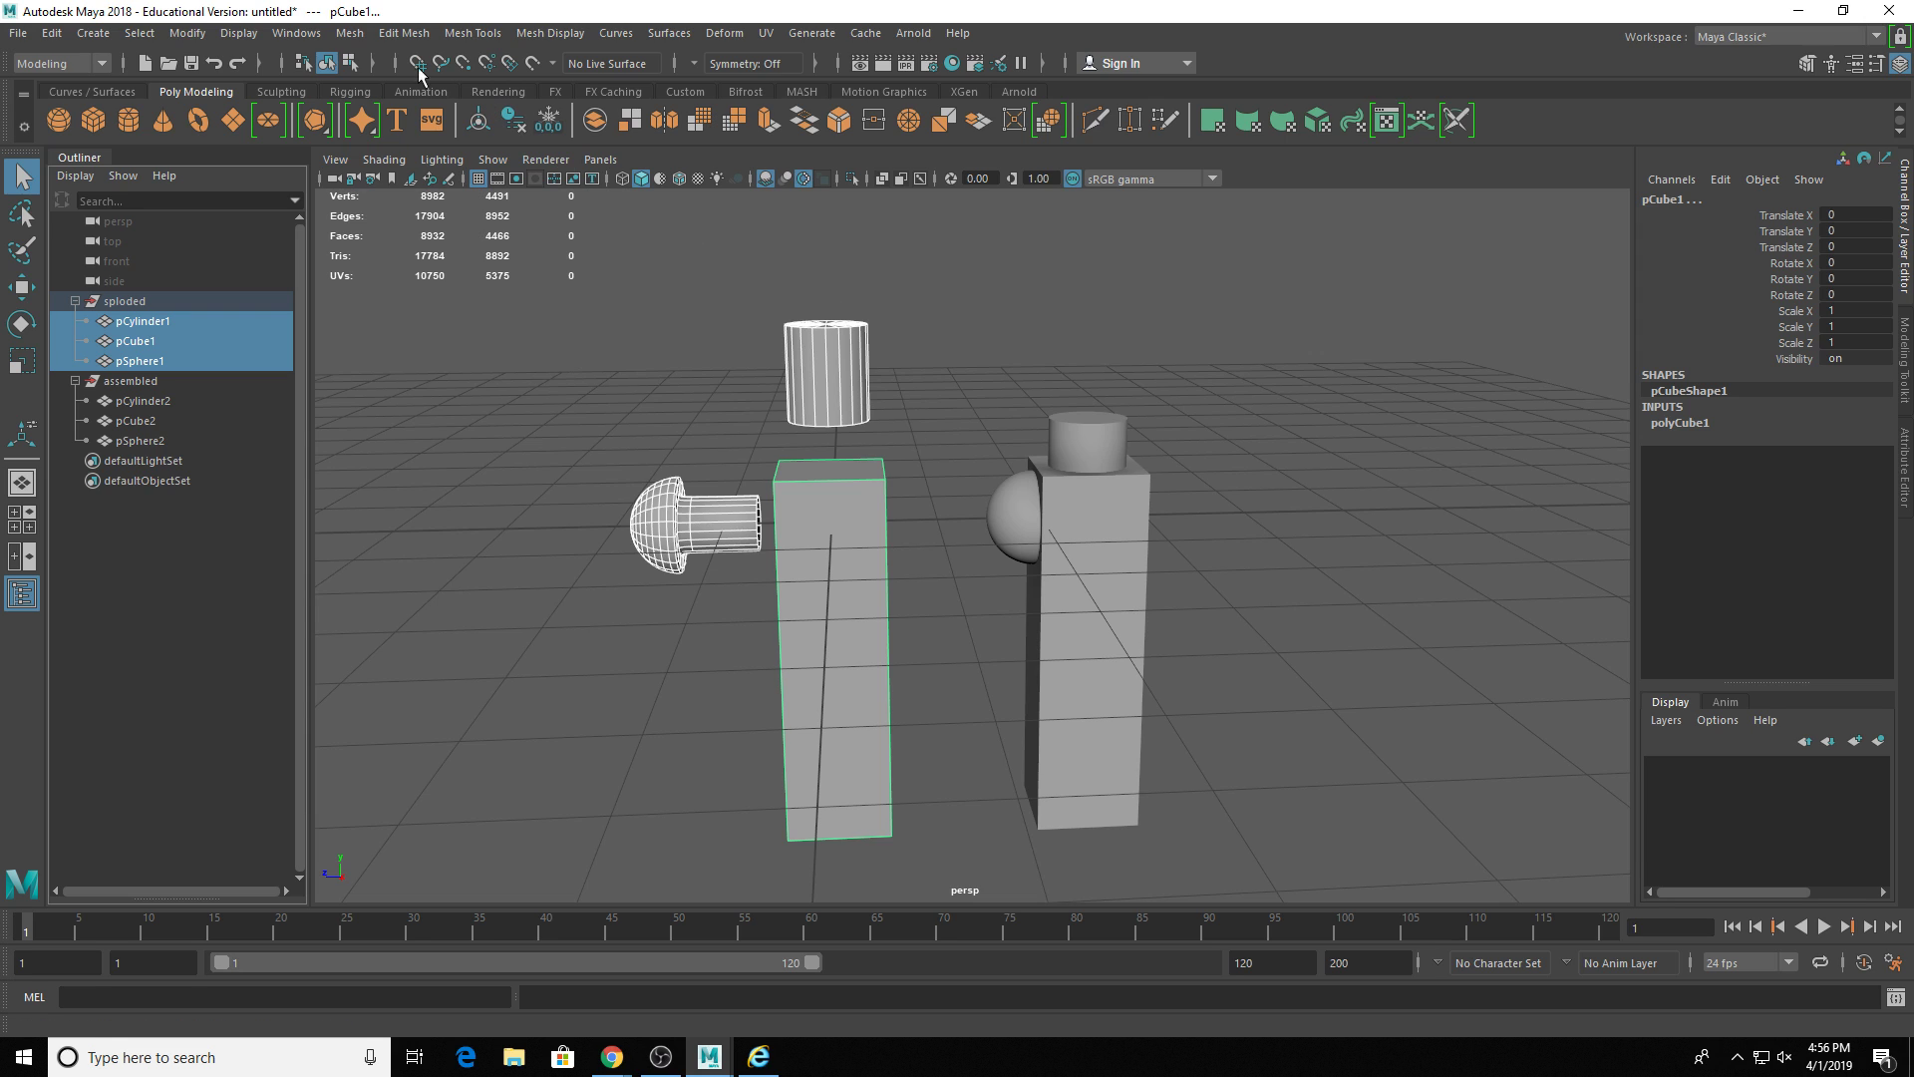
click(350, 33)
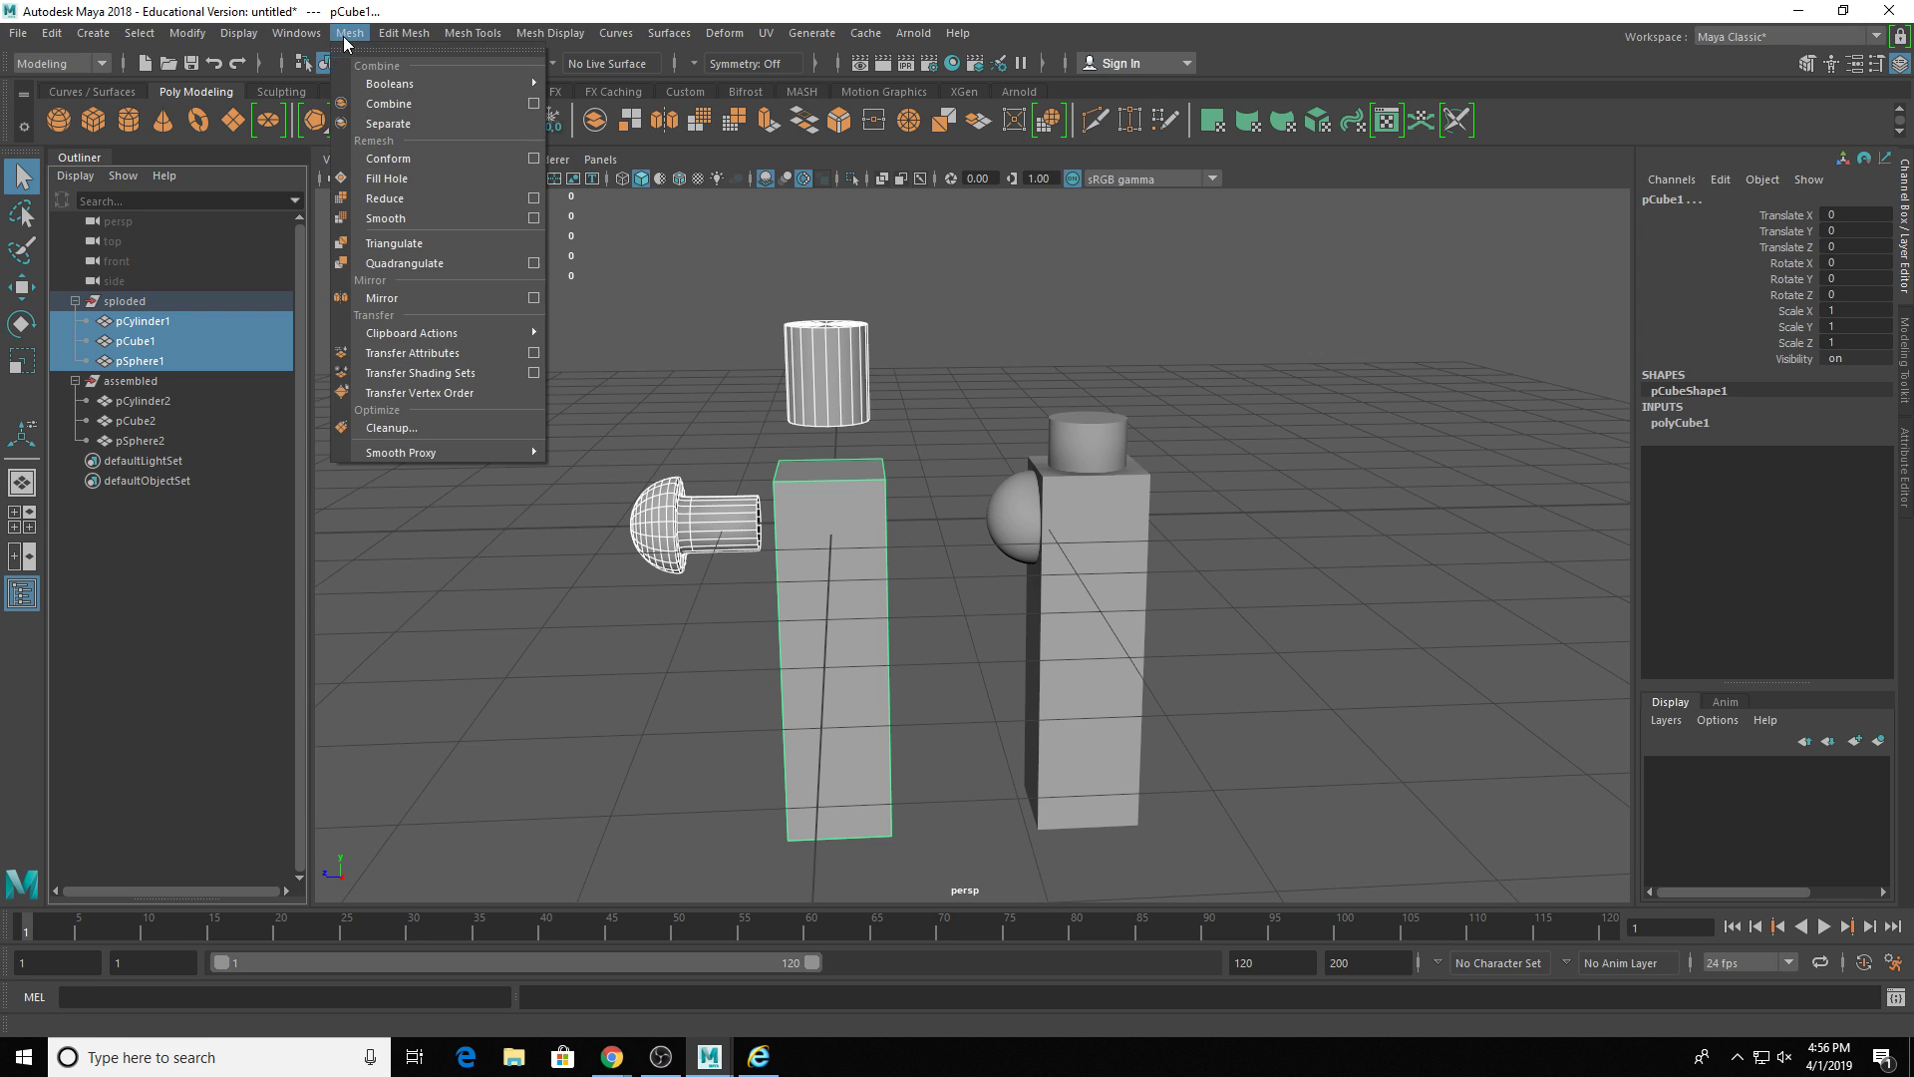
click(399, 104)
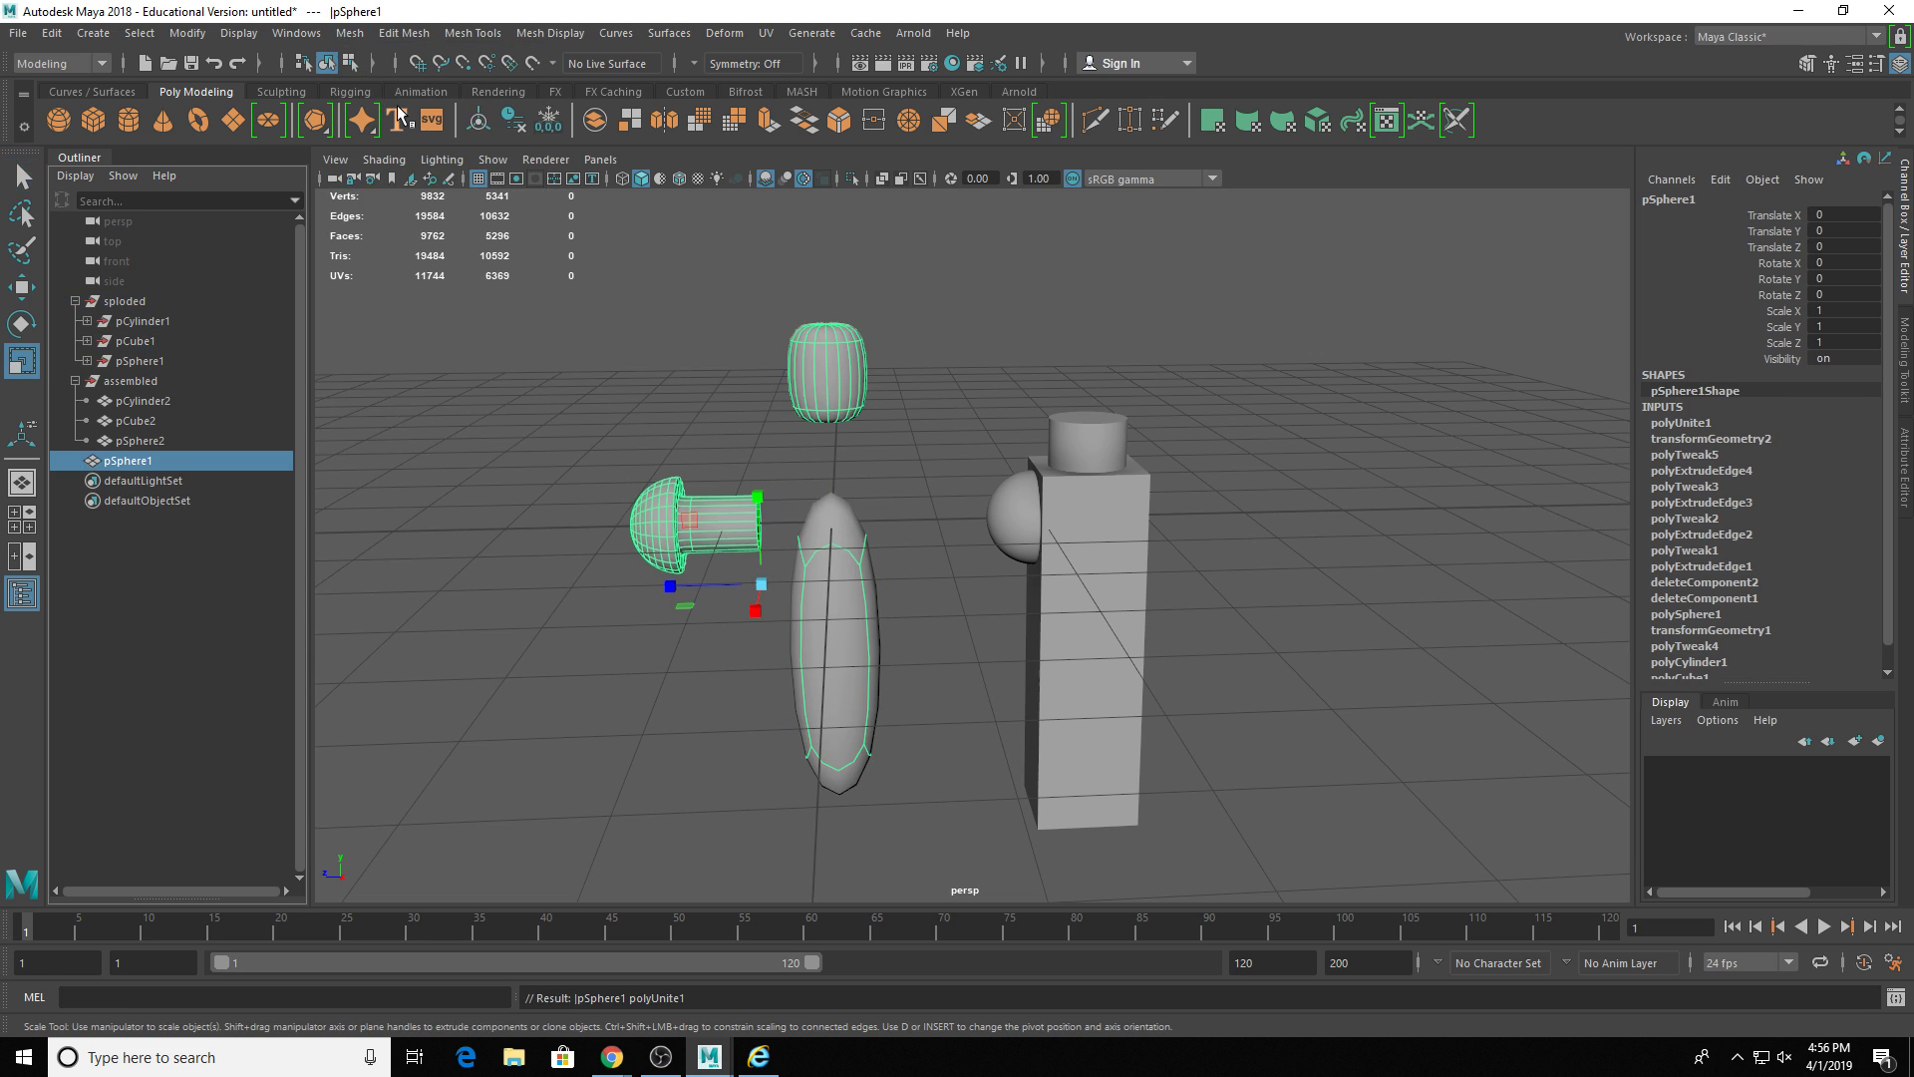
- Delete the combined mesh's construction history and keep it in unsmoothed display mode 1
key(1)
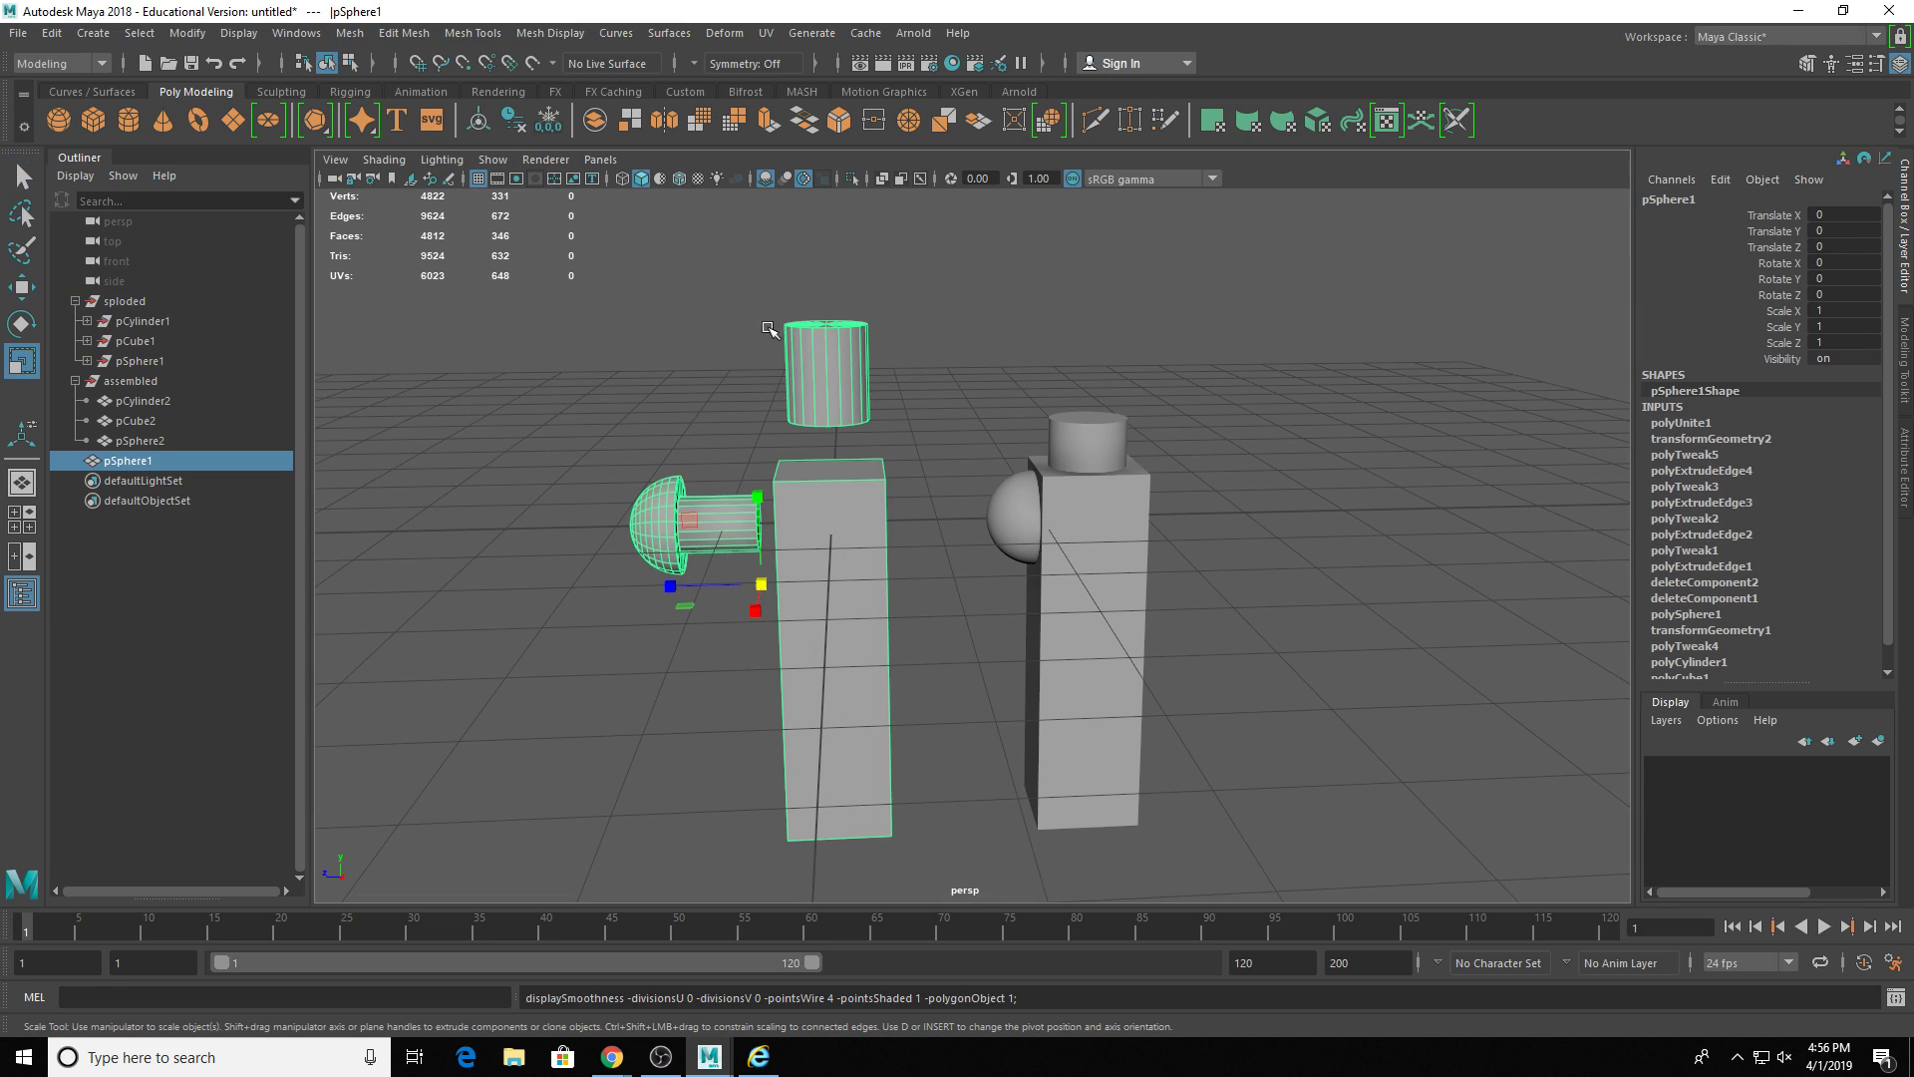
key(alt+shift+d)
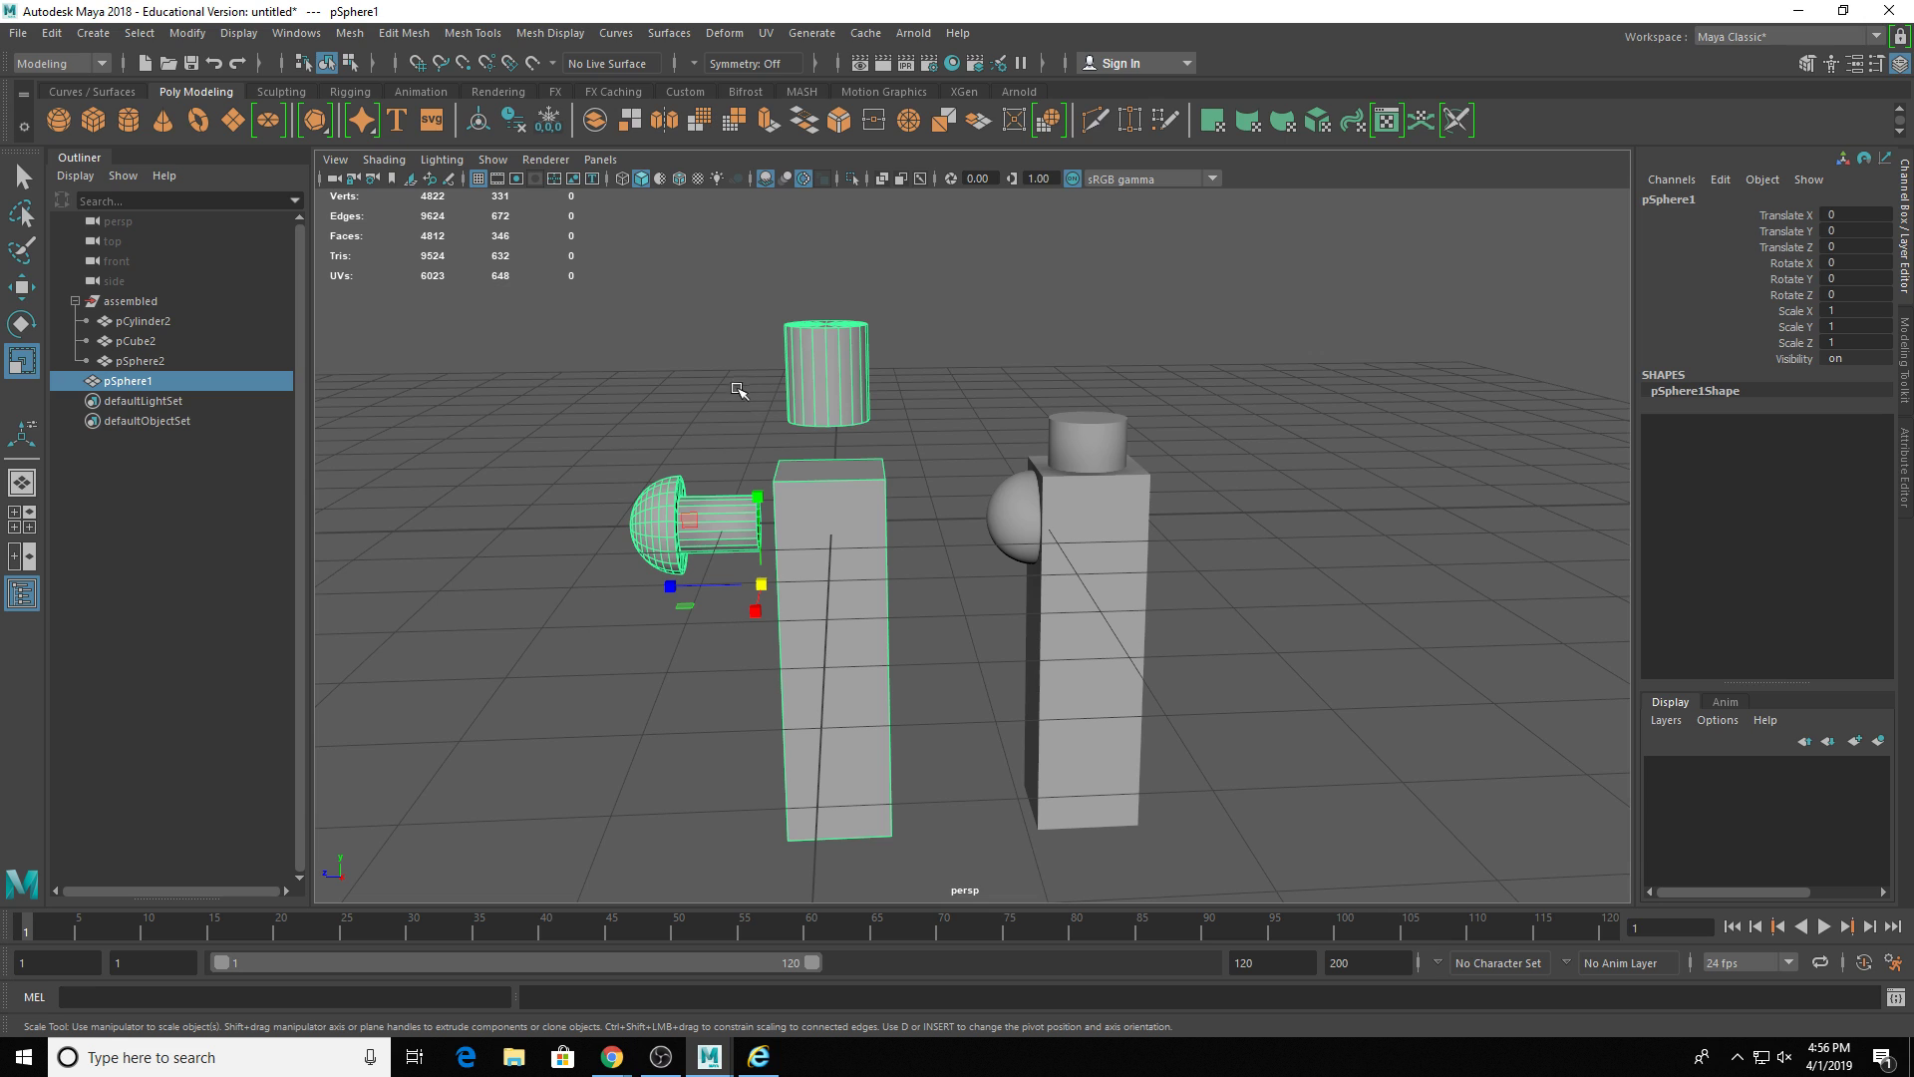
key(3)
key(1)
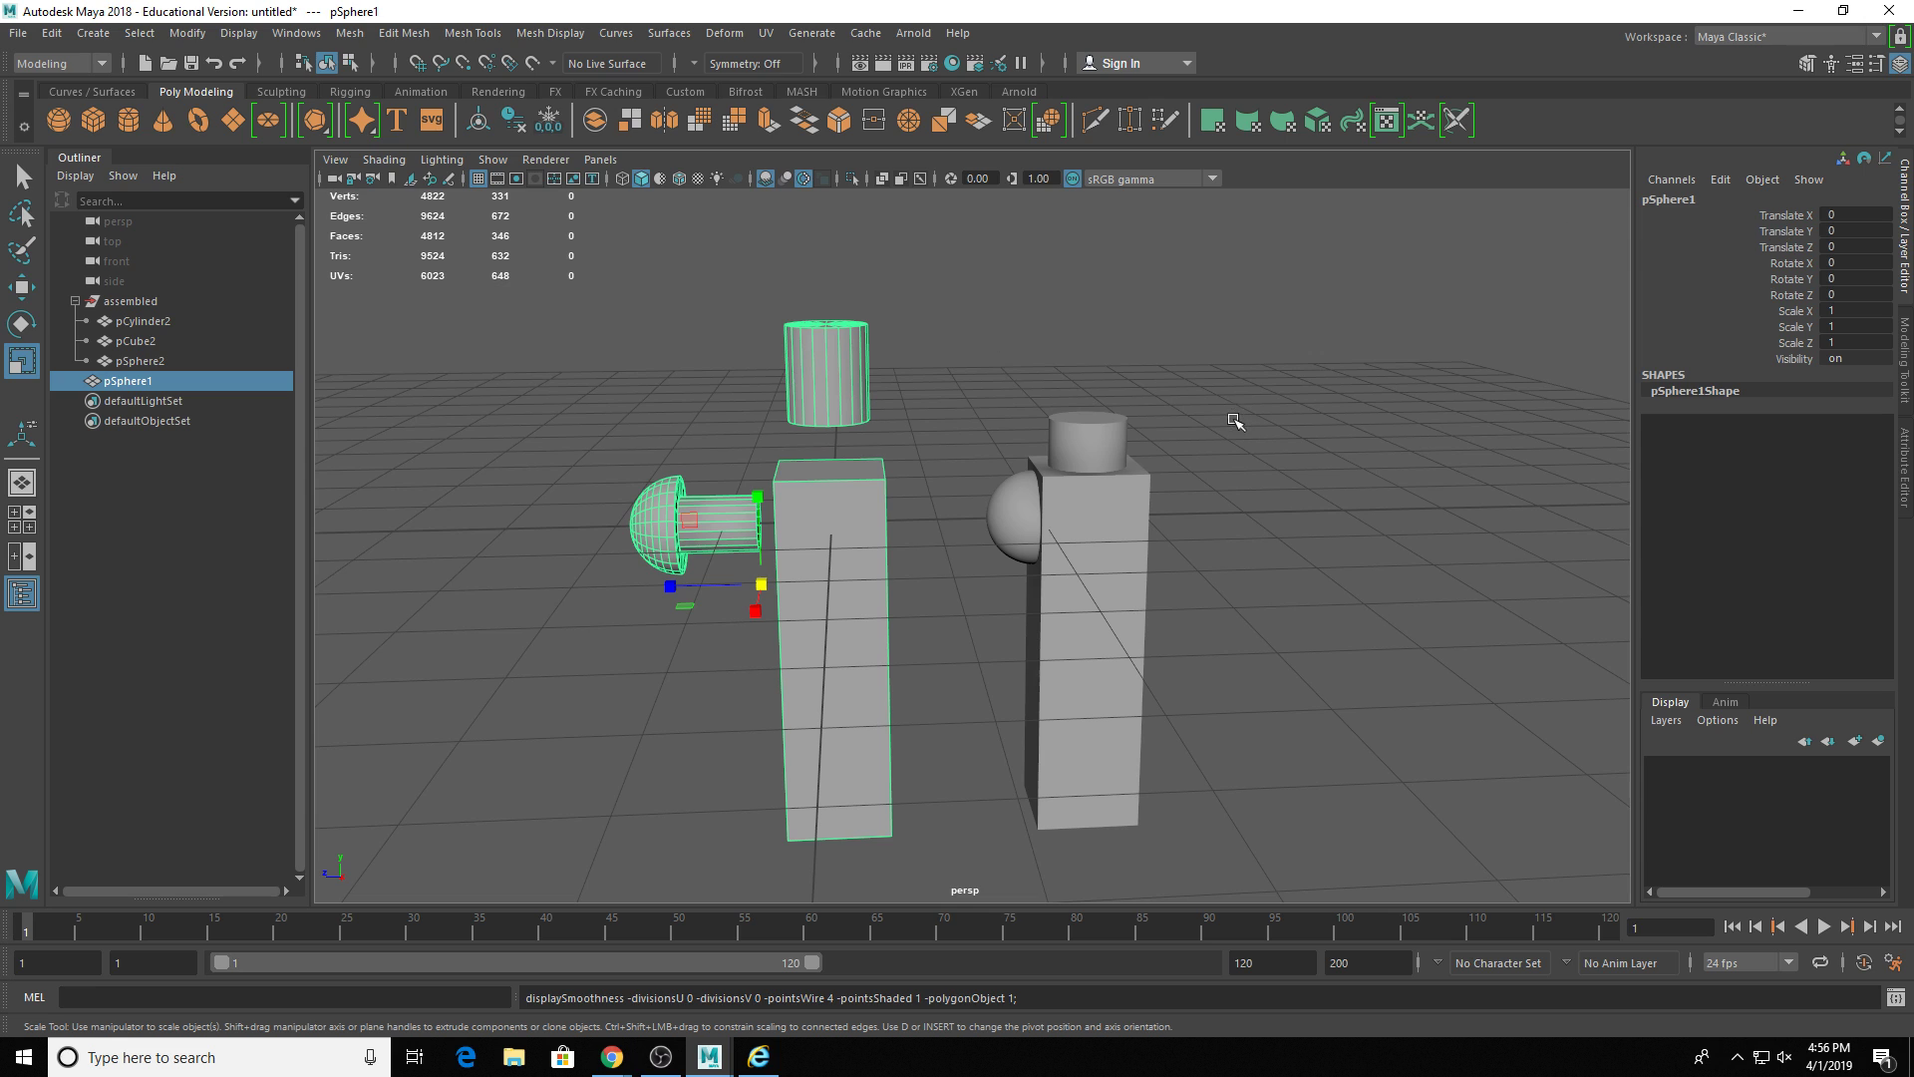
- Apply Mesh > Separate, then test-move the cylinder onto the cube and undo the move
click(367, 36)
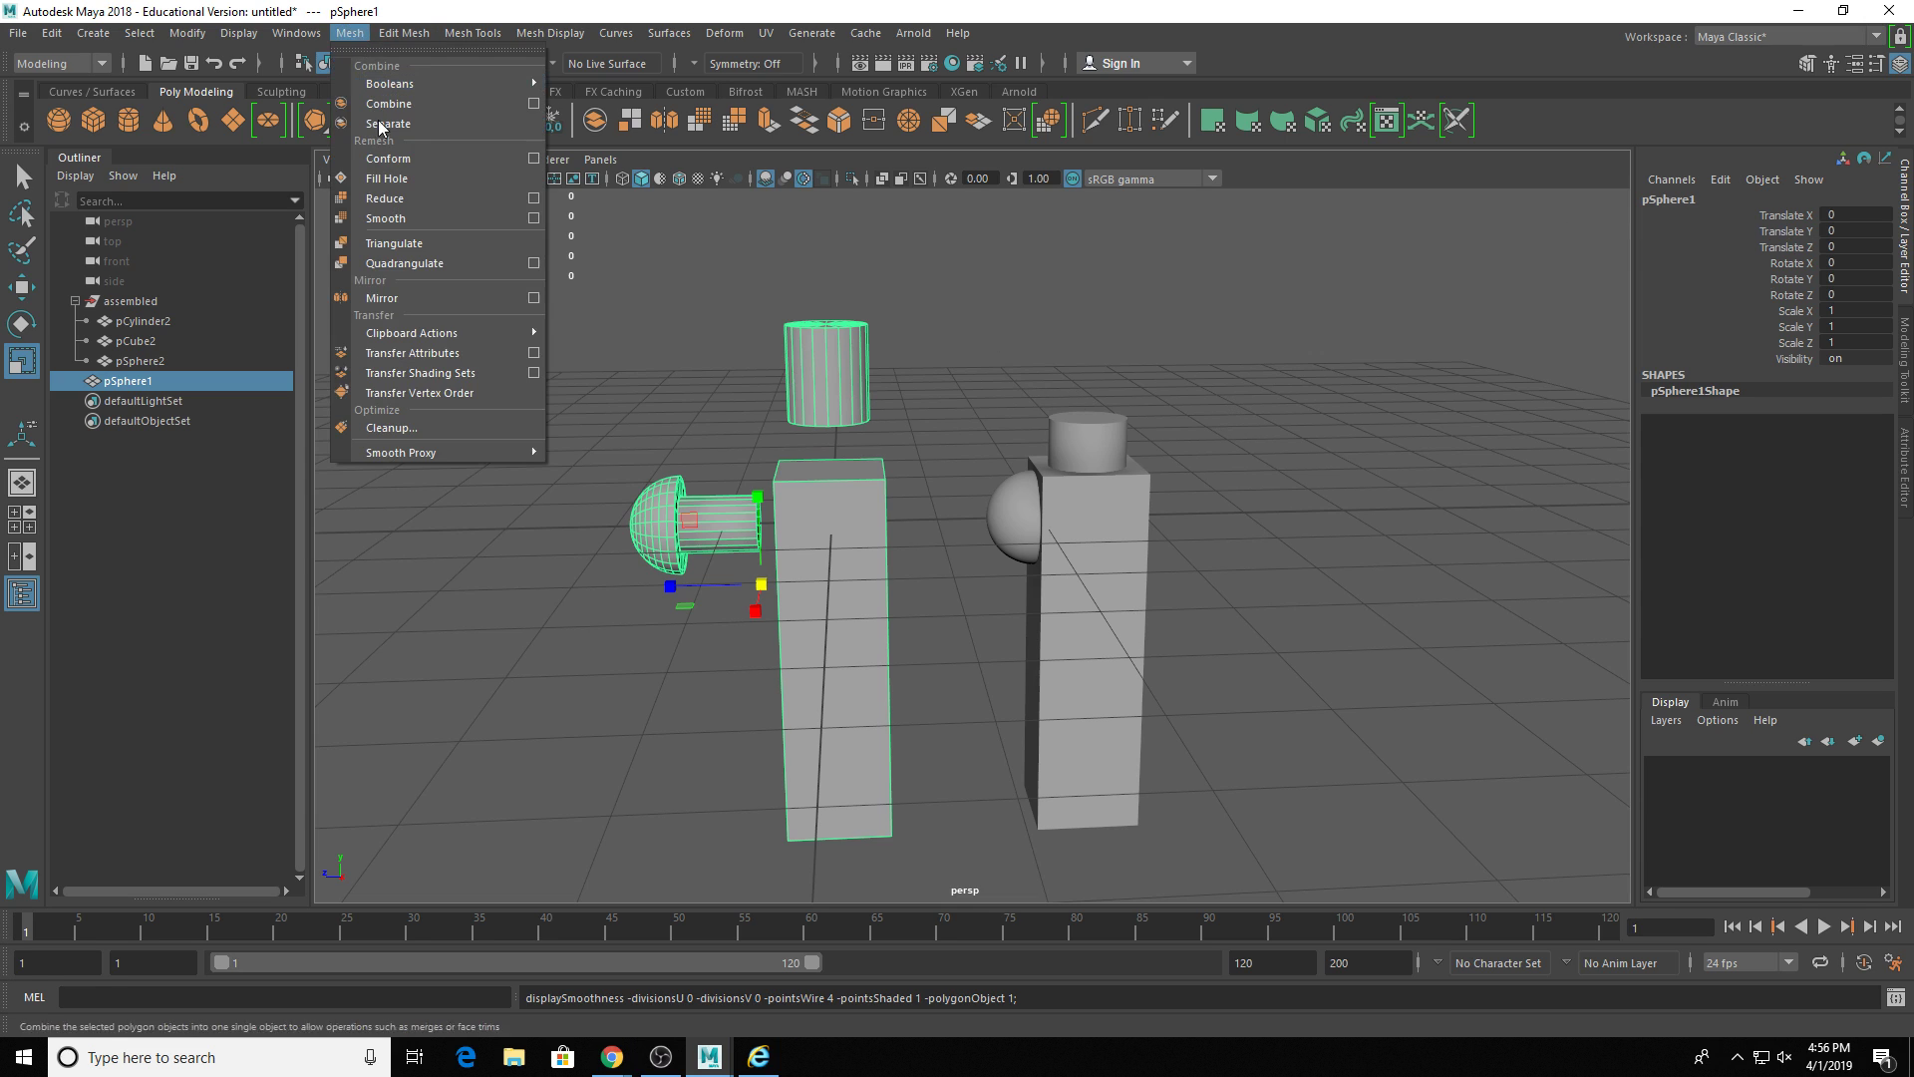
click(399, 123)
click(813, 353)
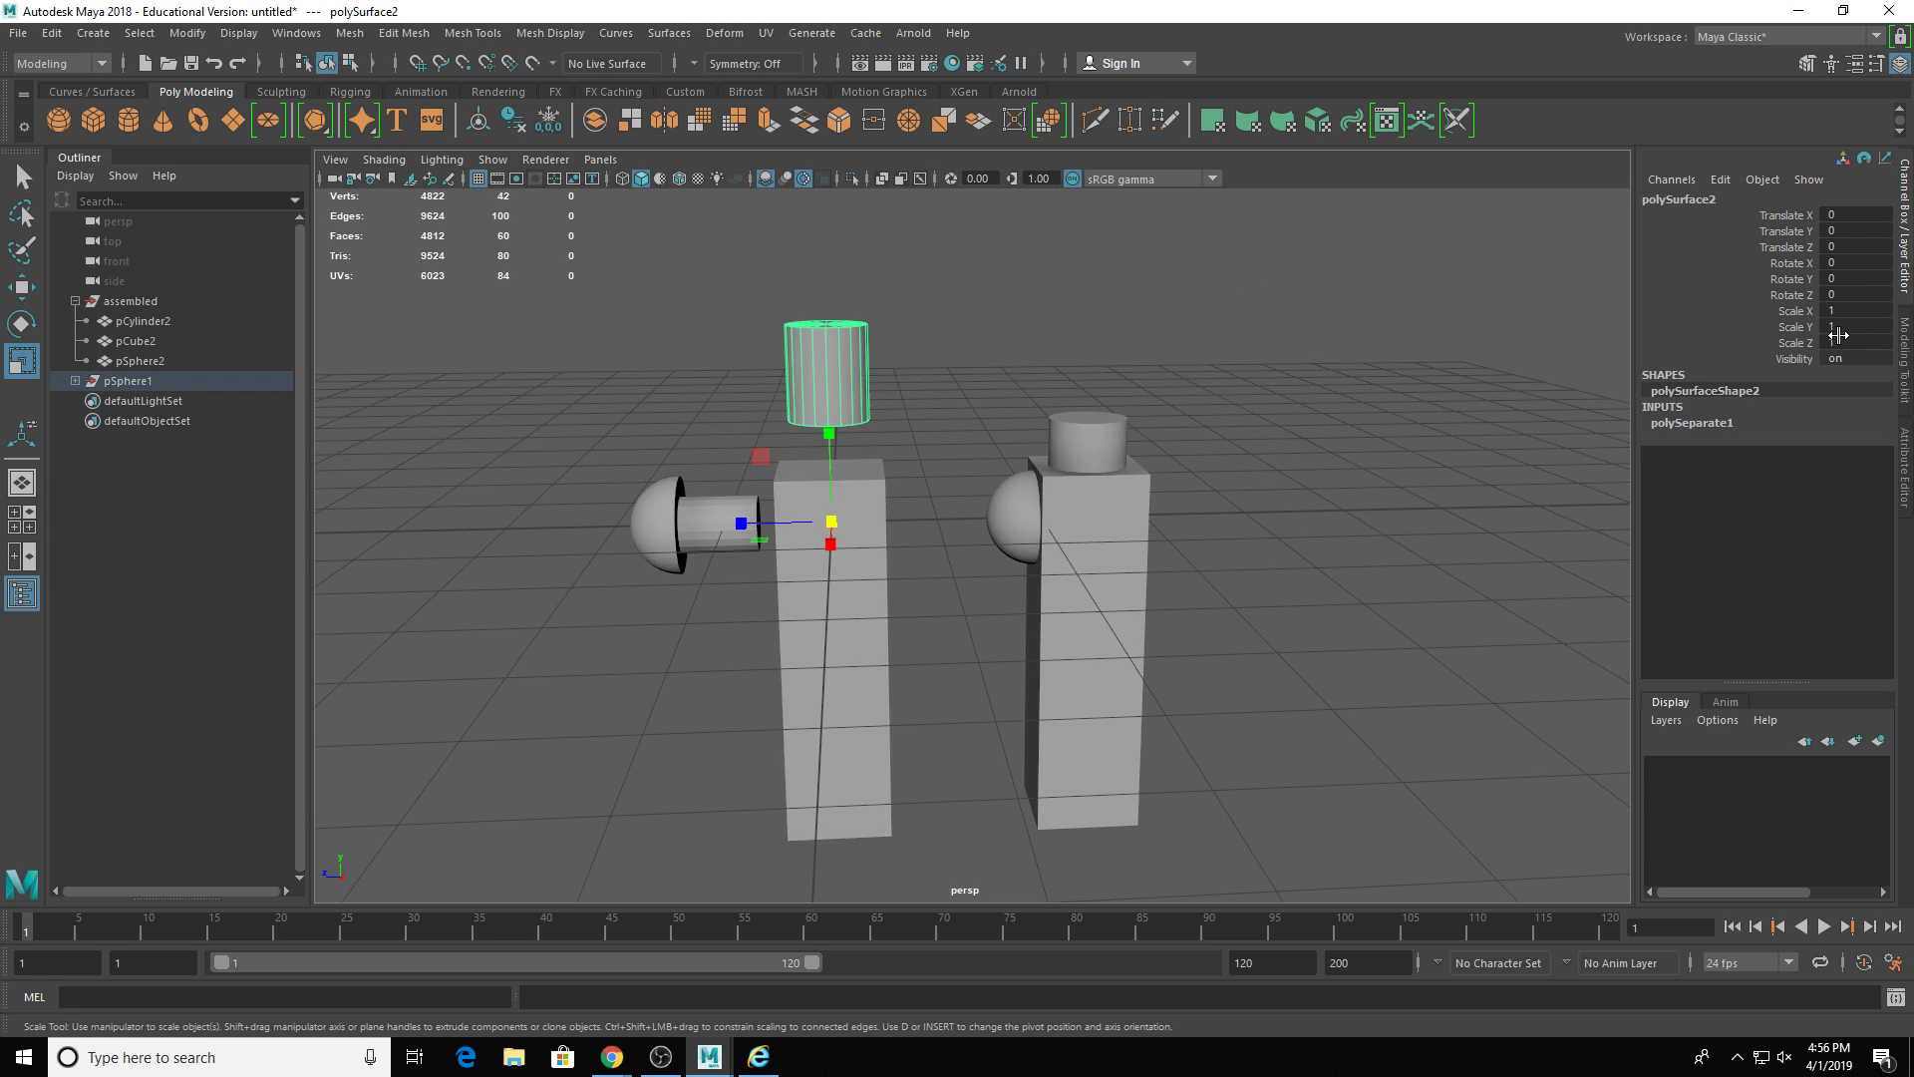
key(w)
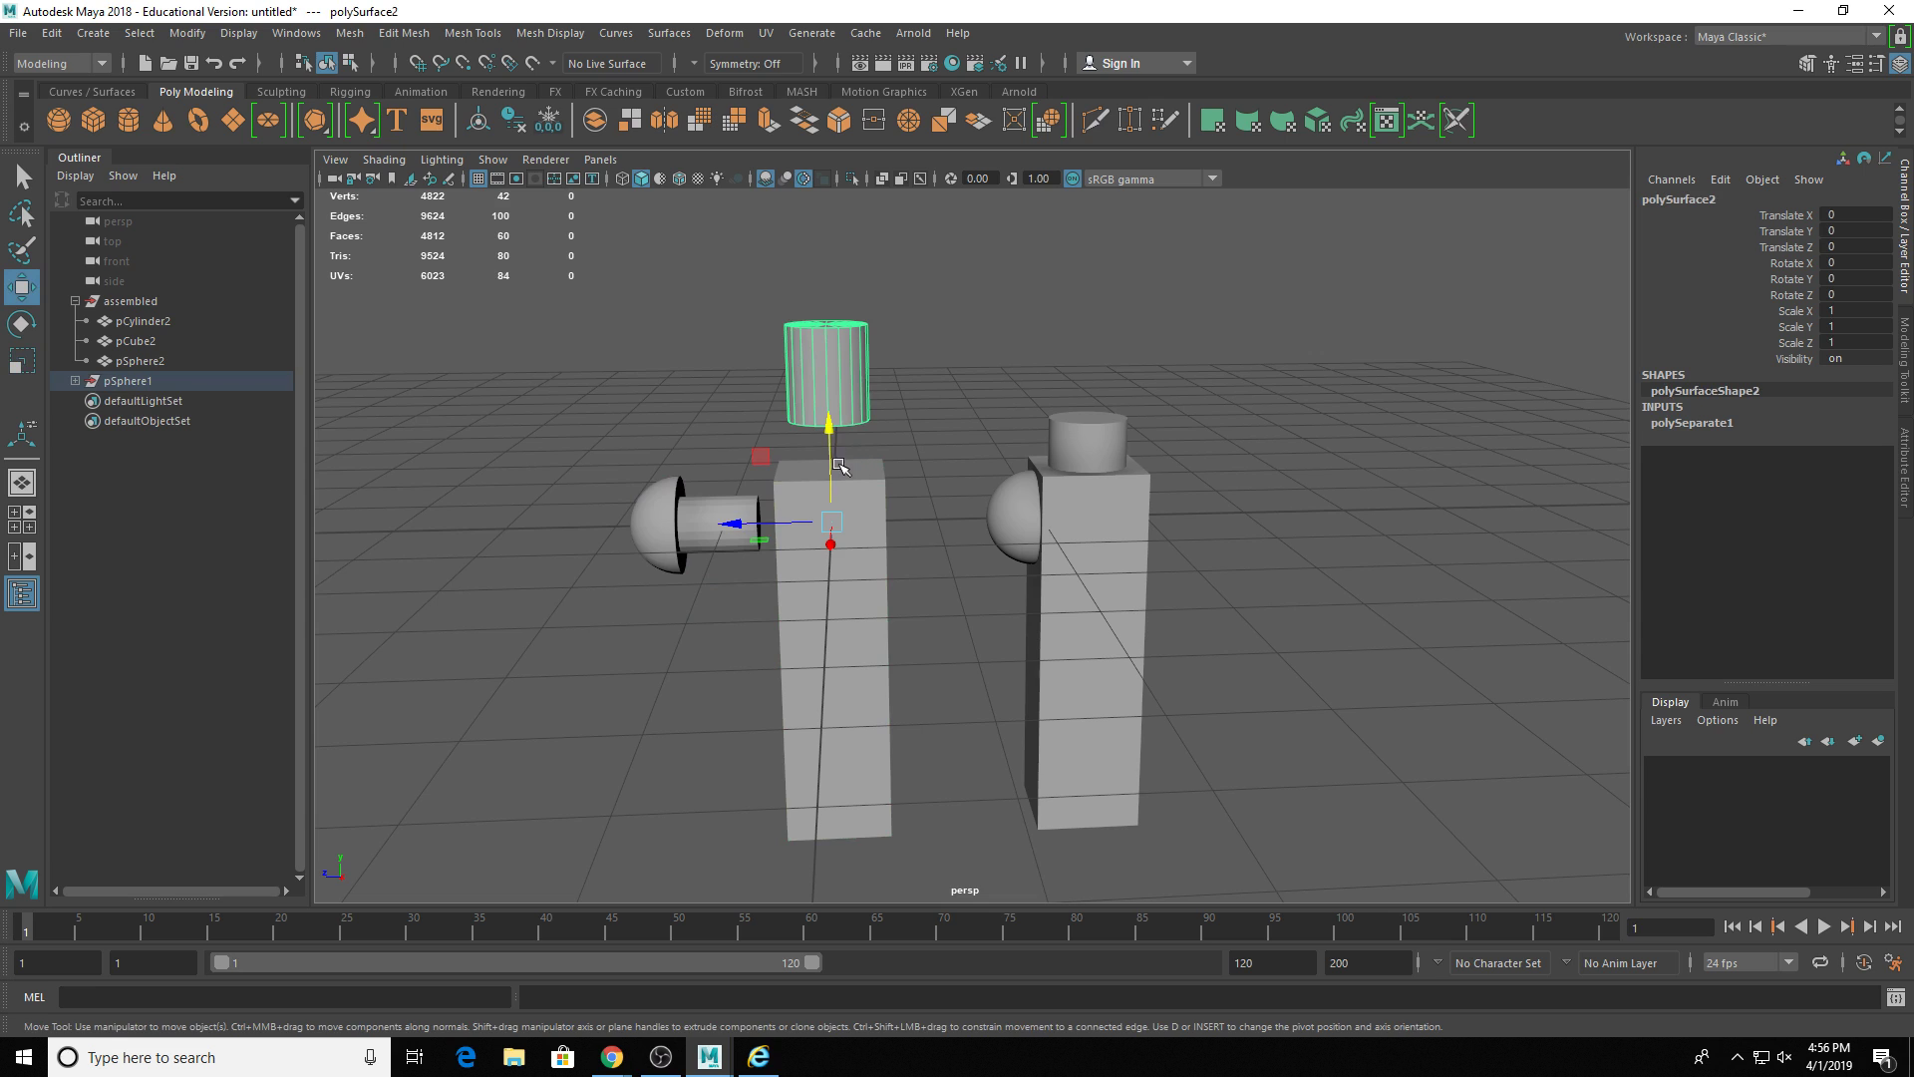
drag(839, 467, 824, 567)
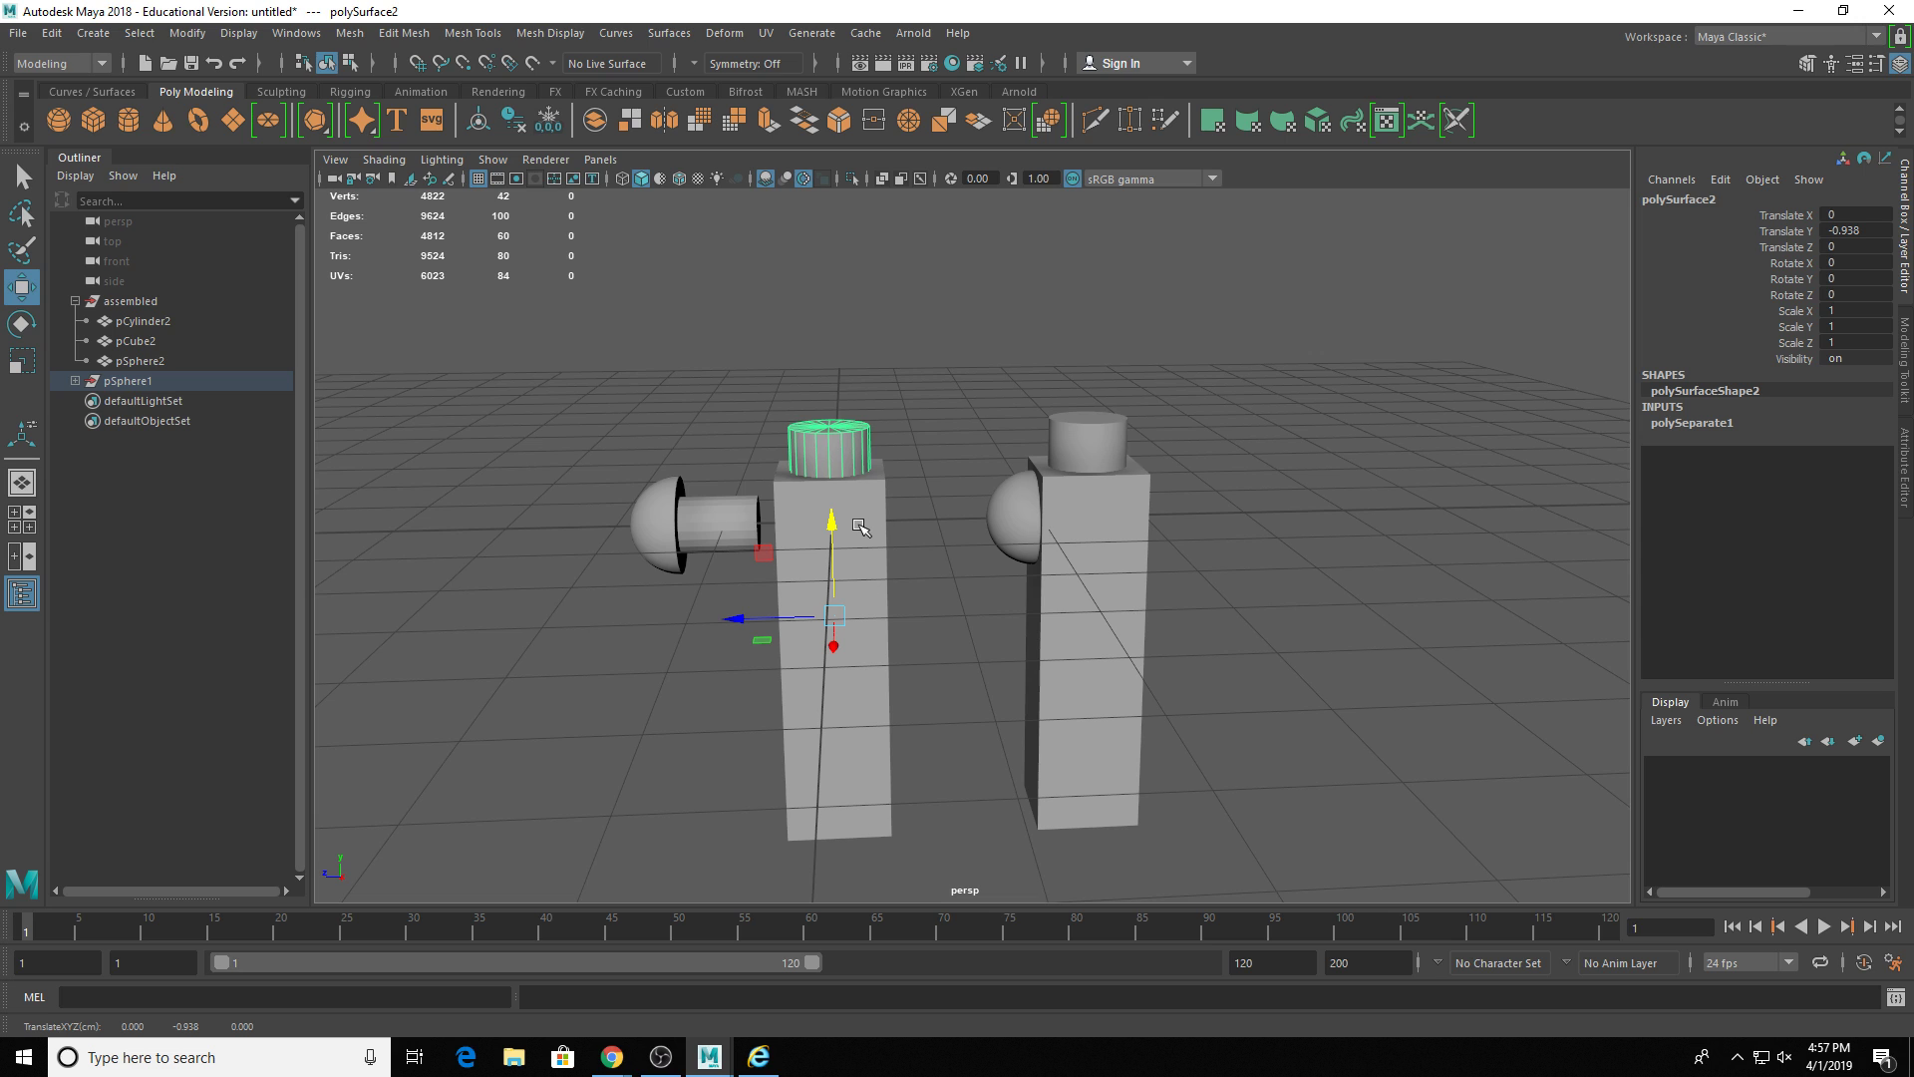
key(ctrl+z)
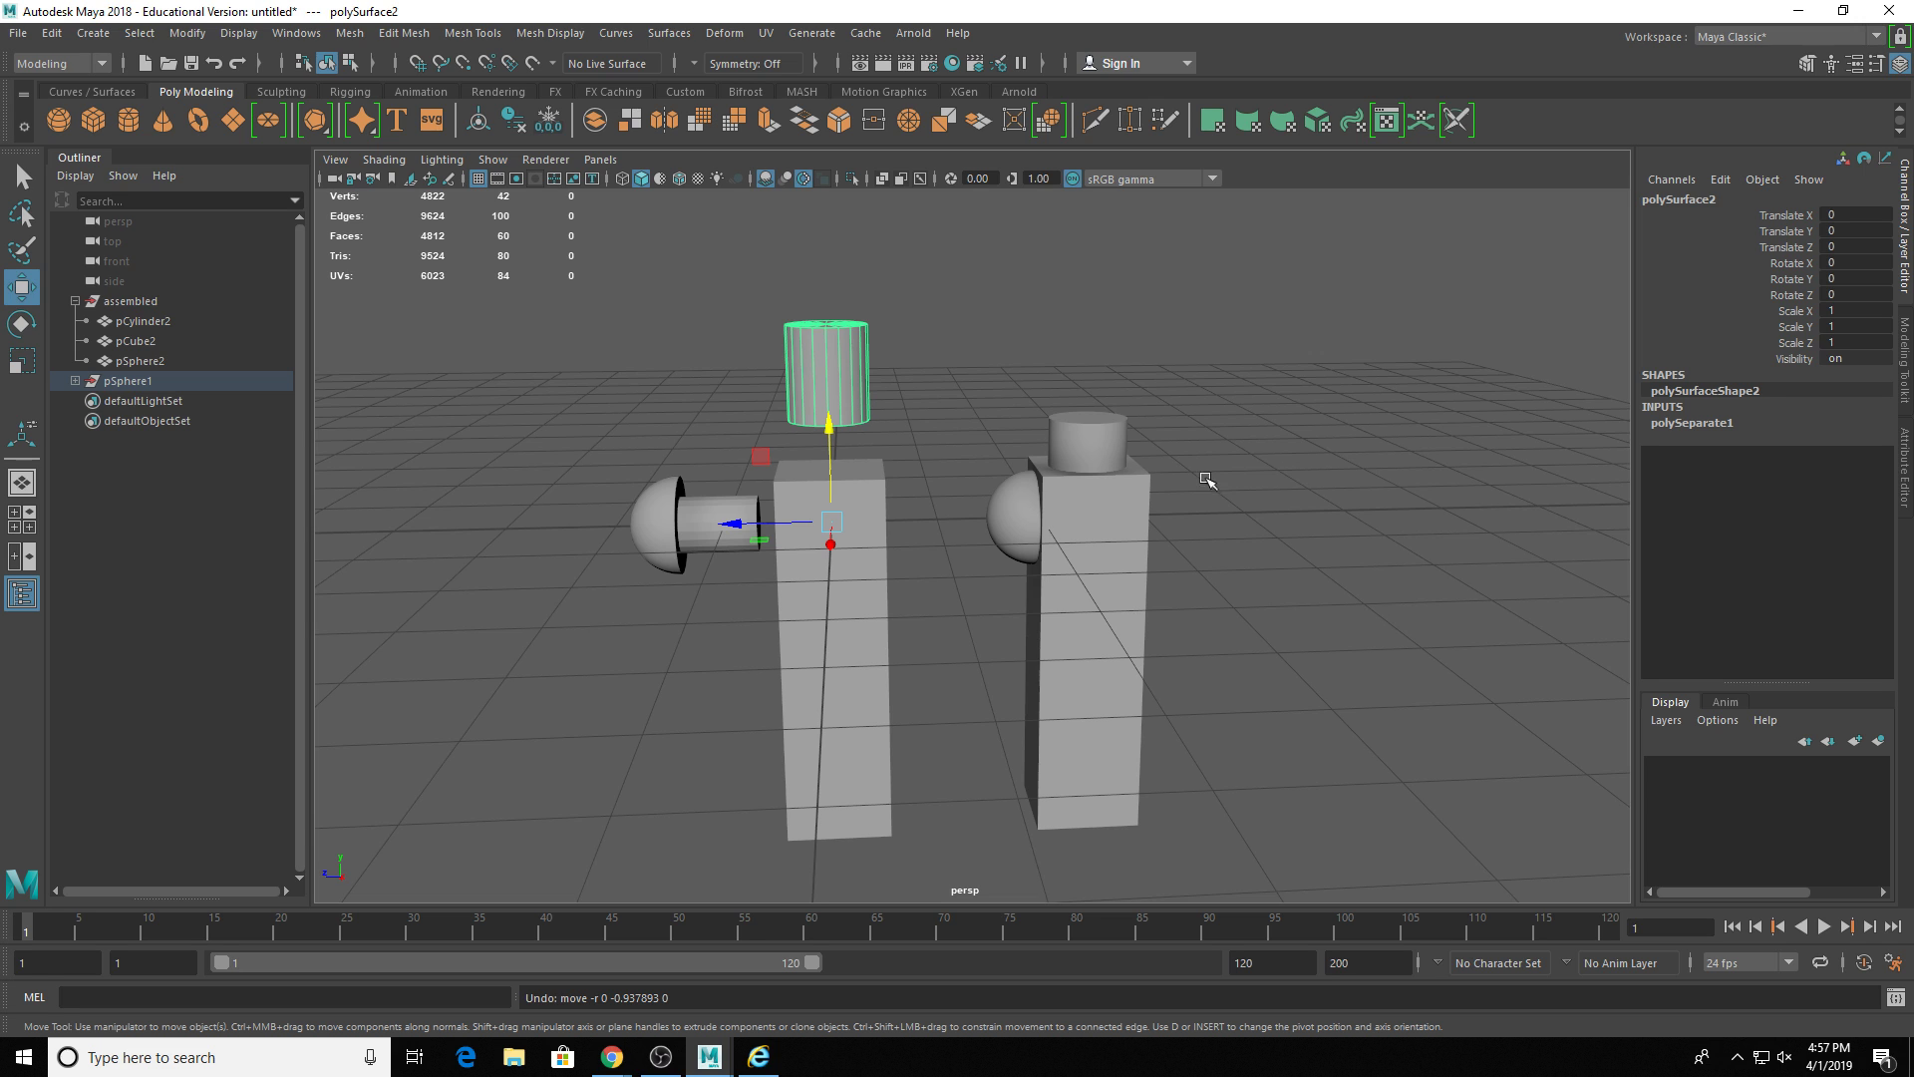
- Discard the current scene without saving and start a new empty scene
drag(609, 255, 1500, 895)
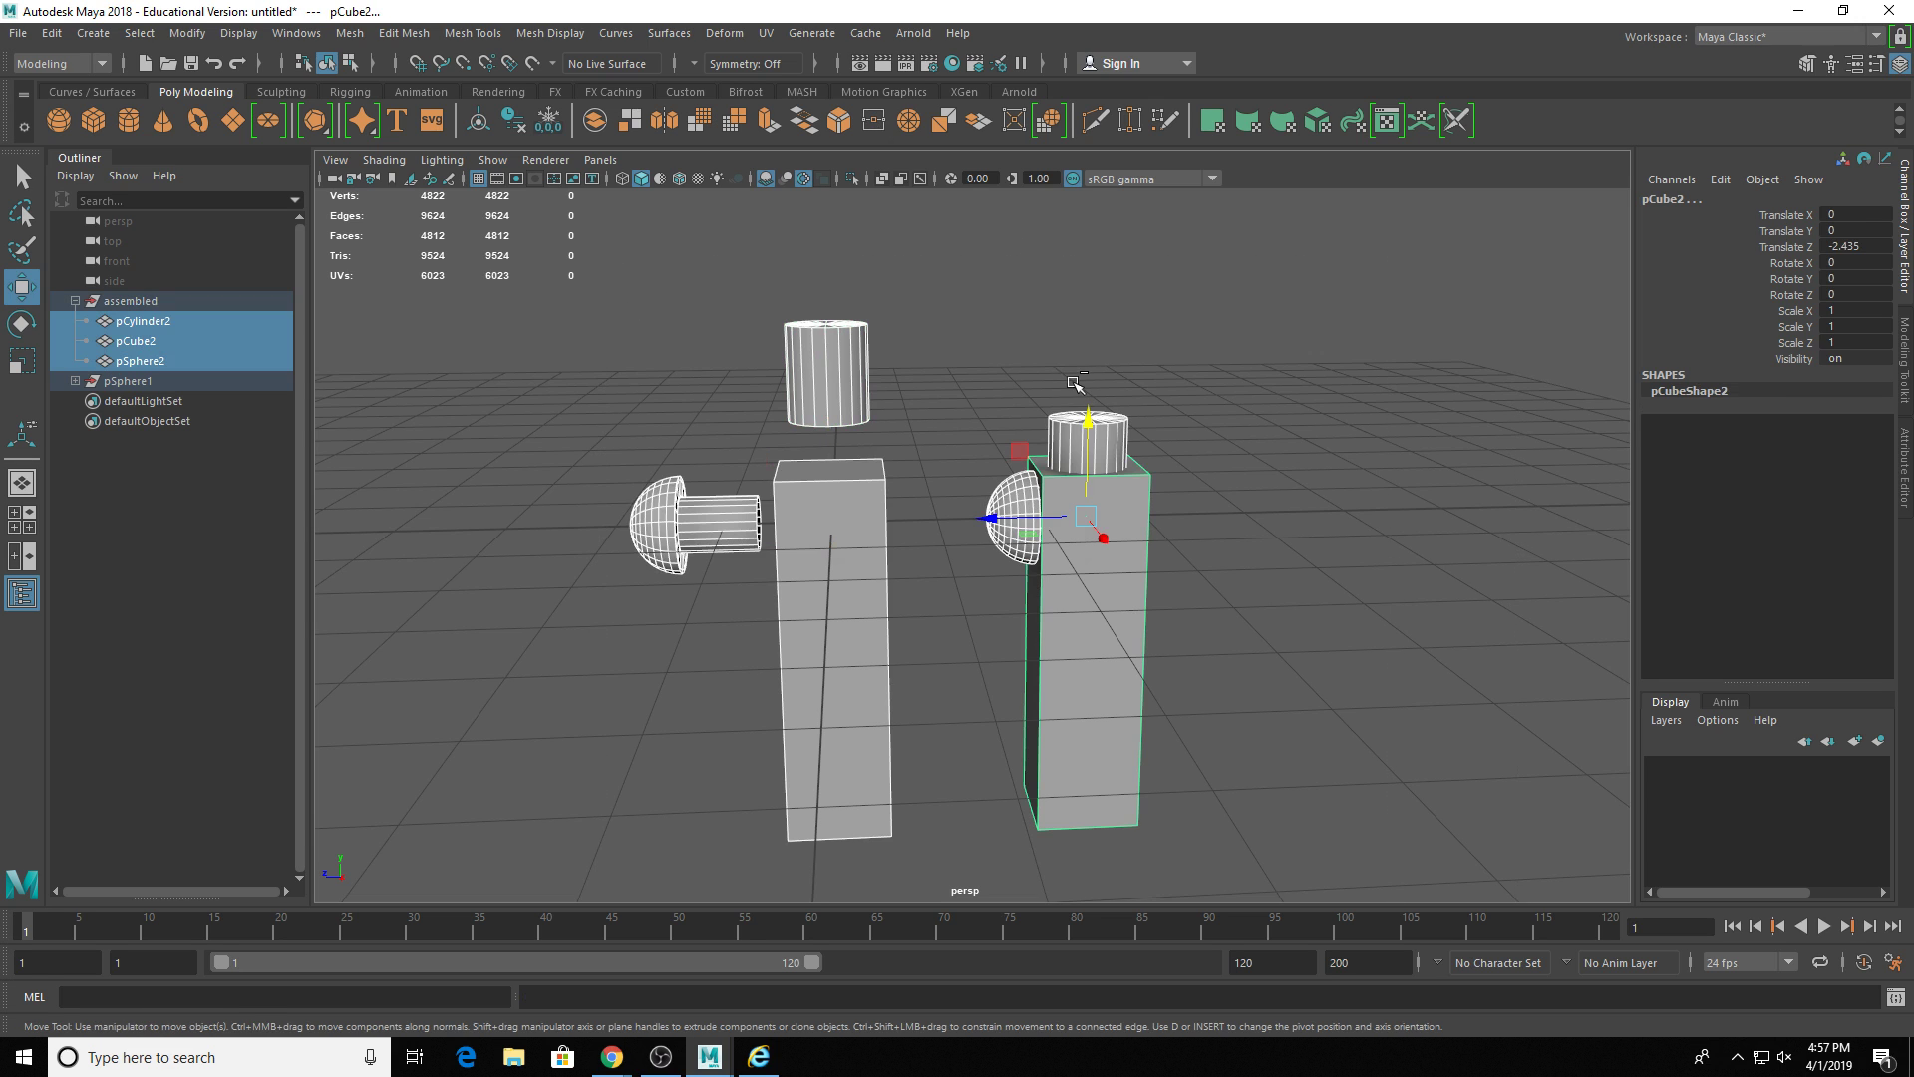
key(ctrl+n)
click(963, 540)
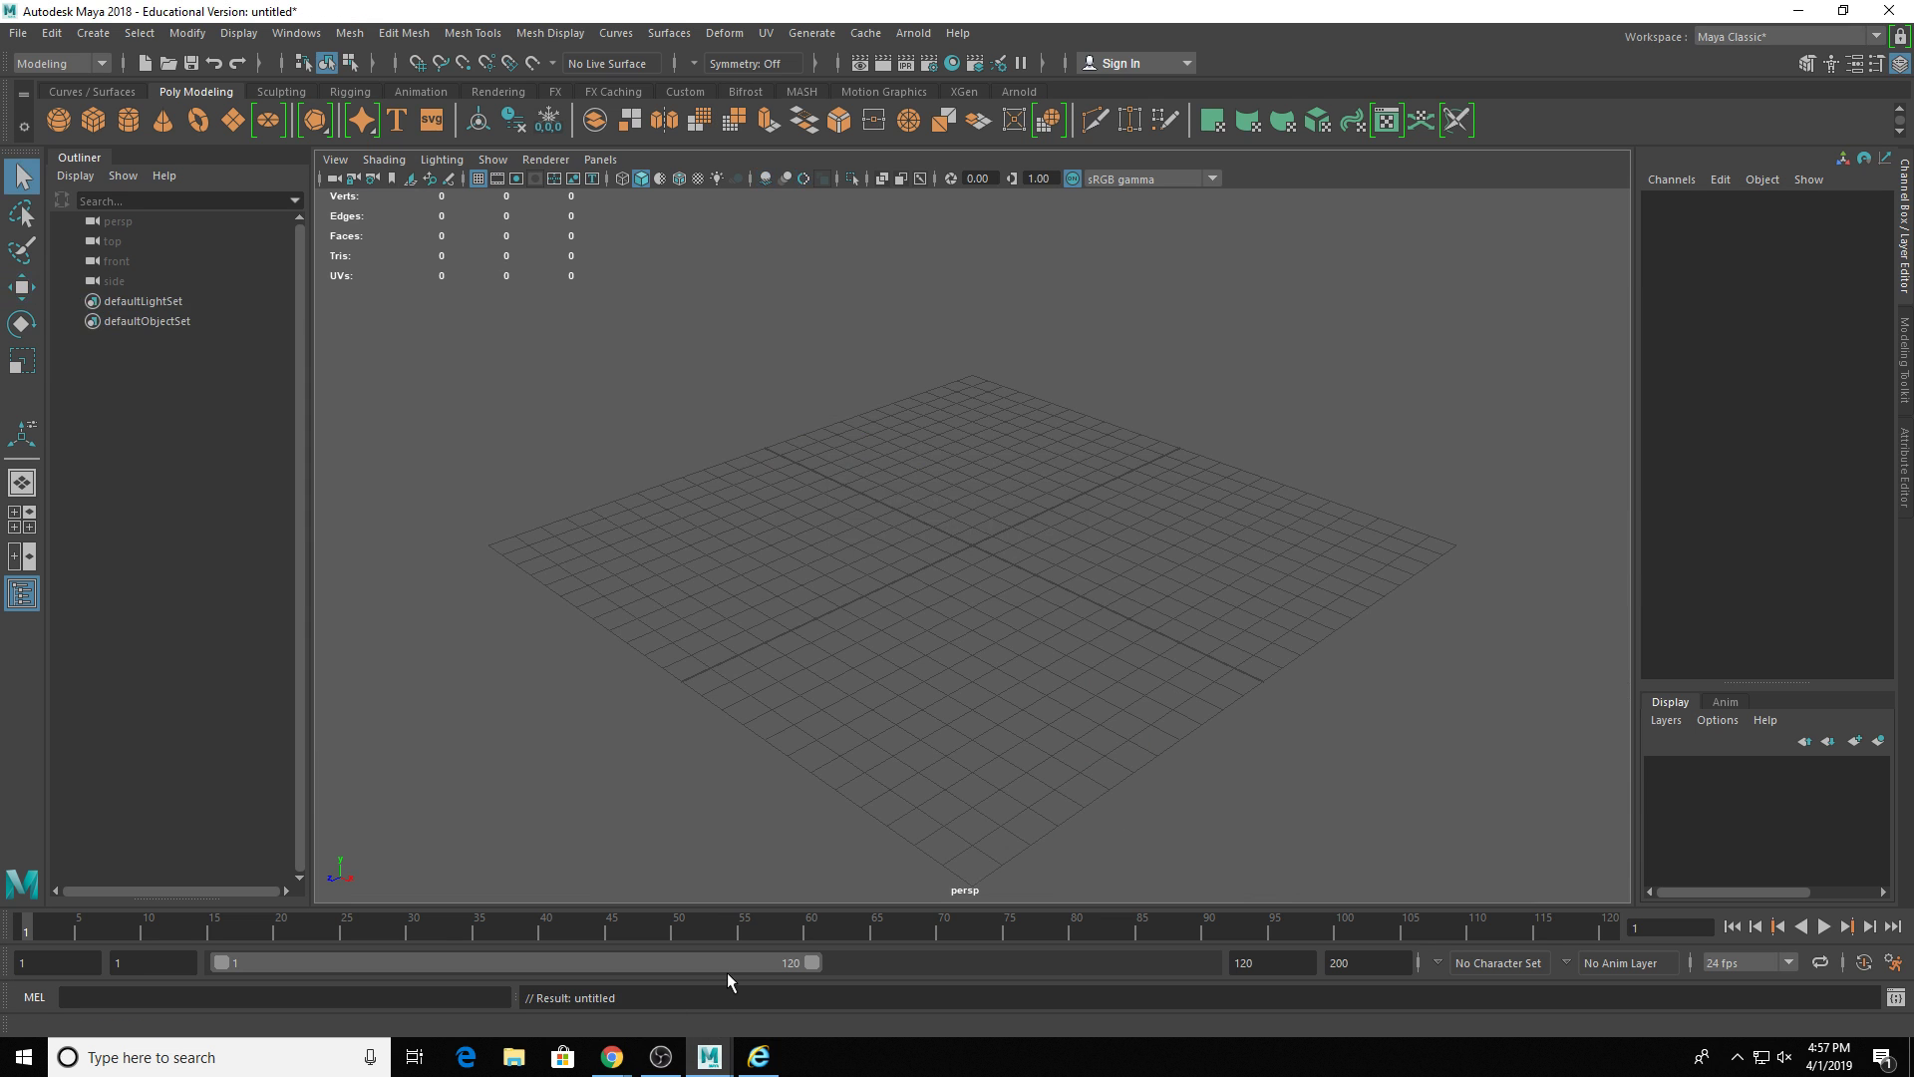
- Launch Photoshop from the system search and switch to its window
key(super)
text(photo)
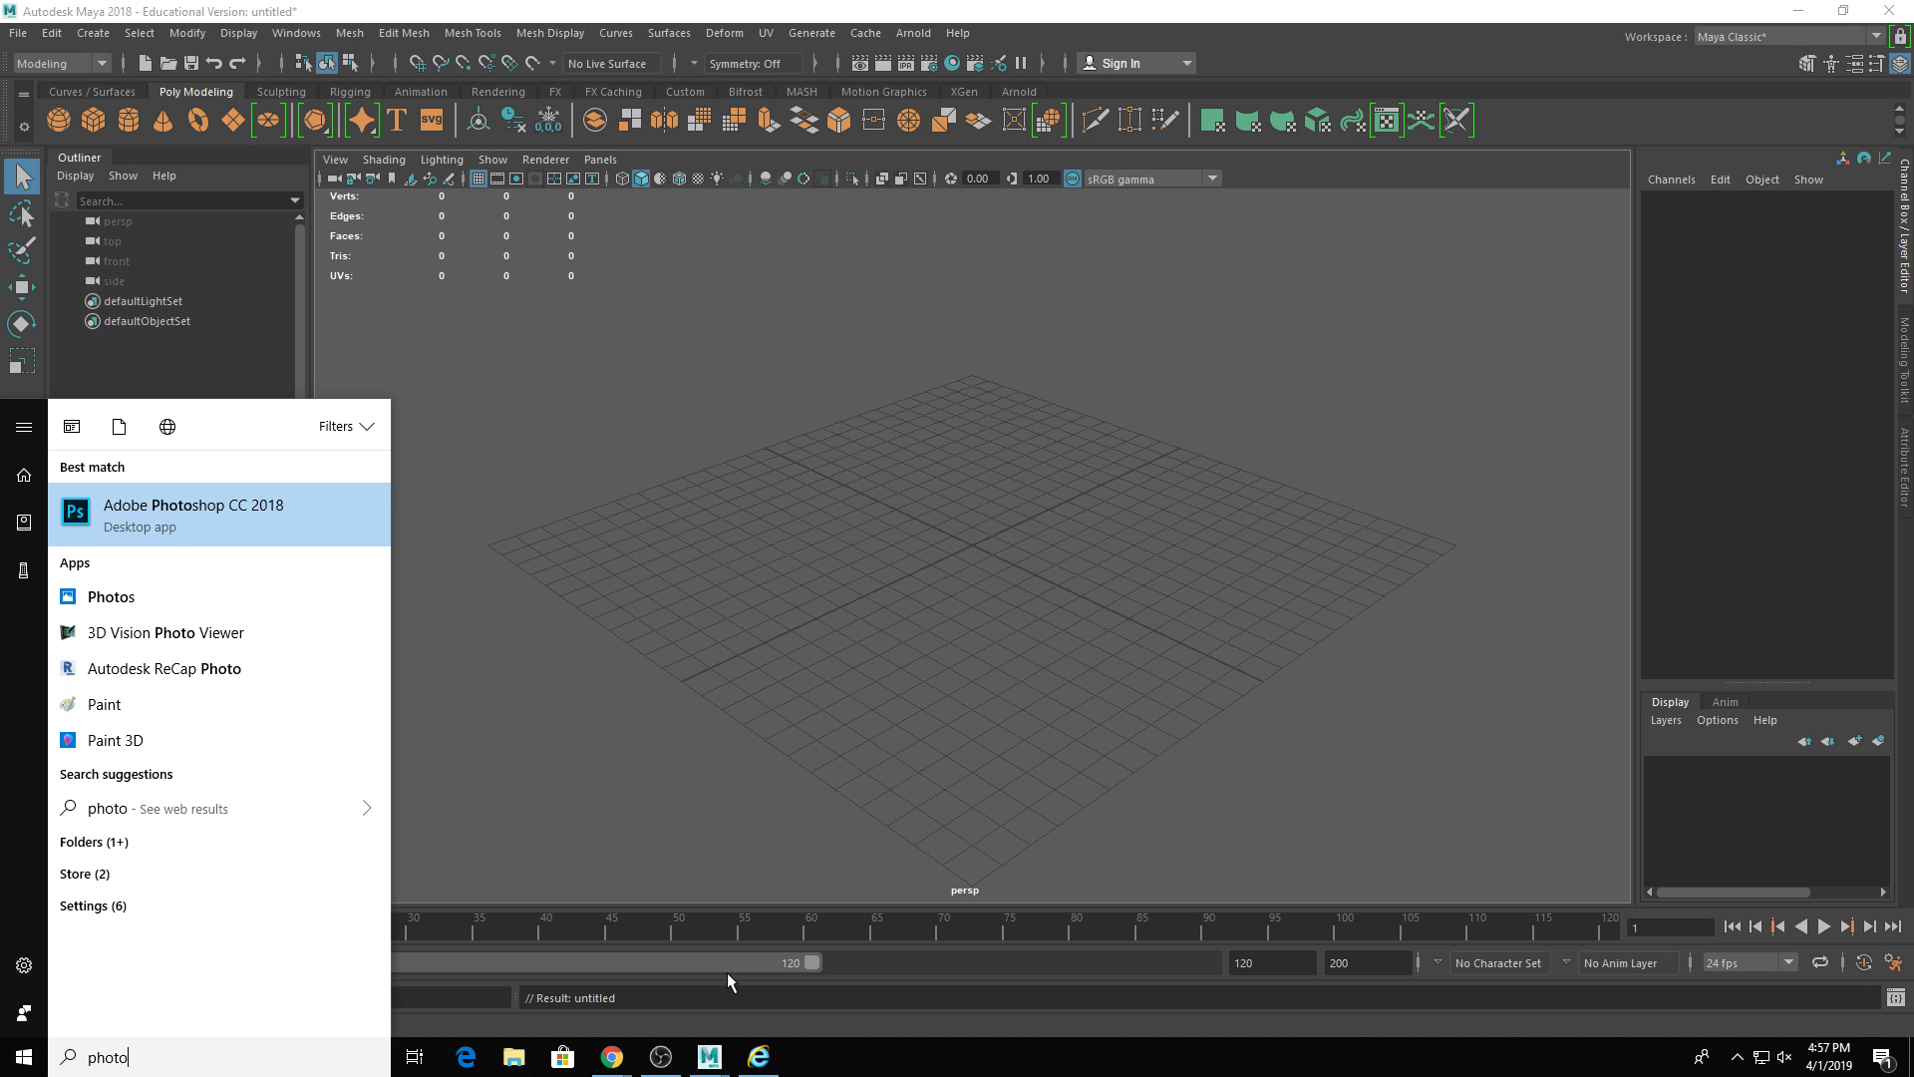
key(Return)
click(1423, 554)
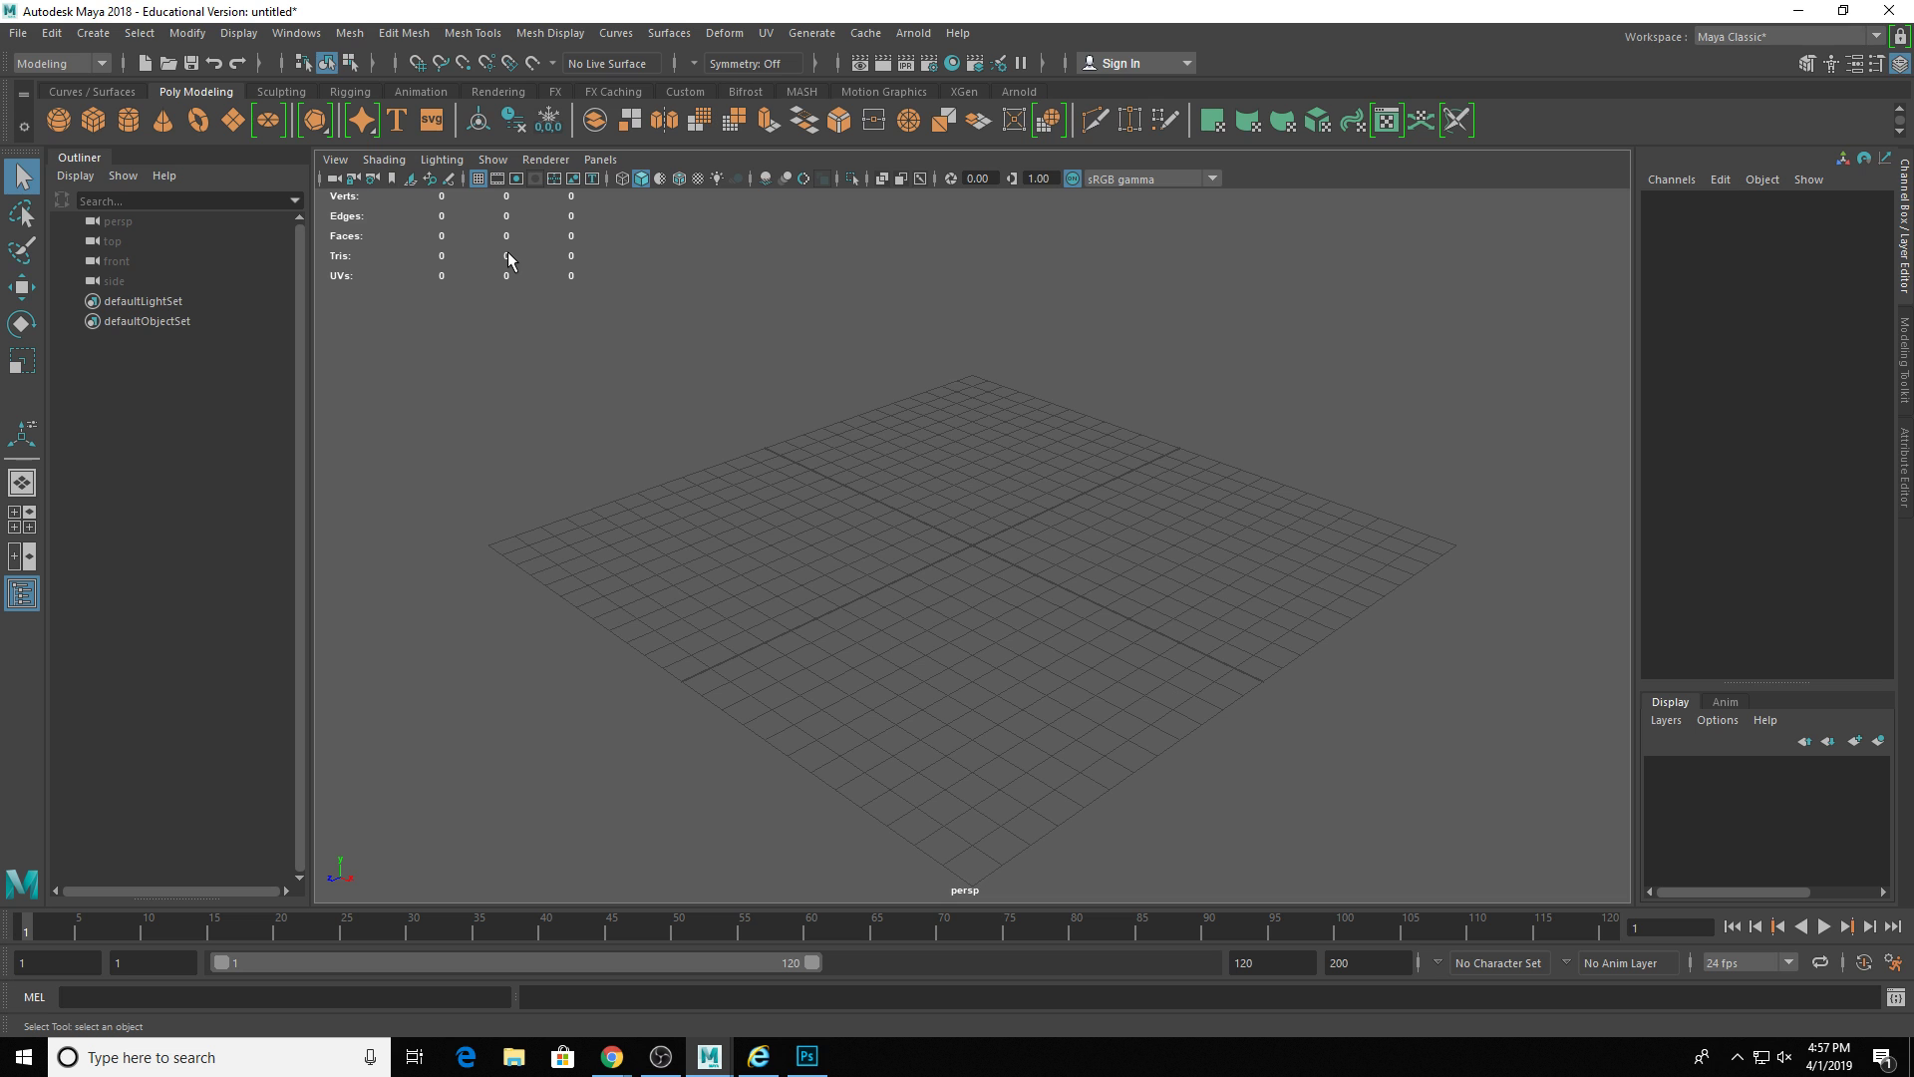
key(alt+Tab)
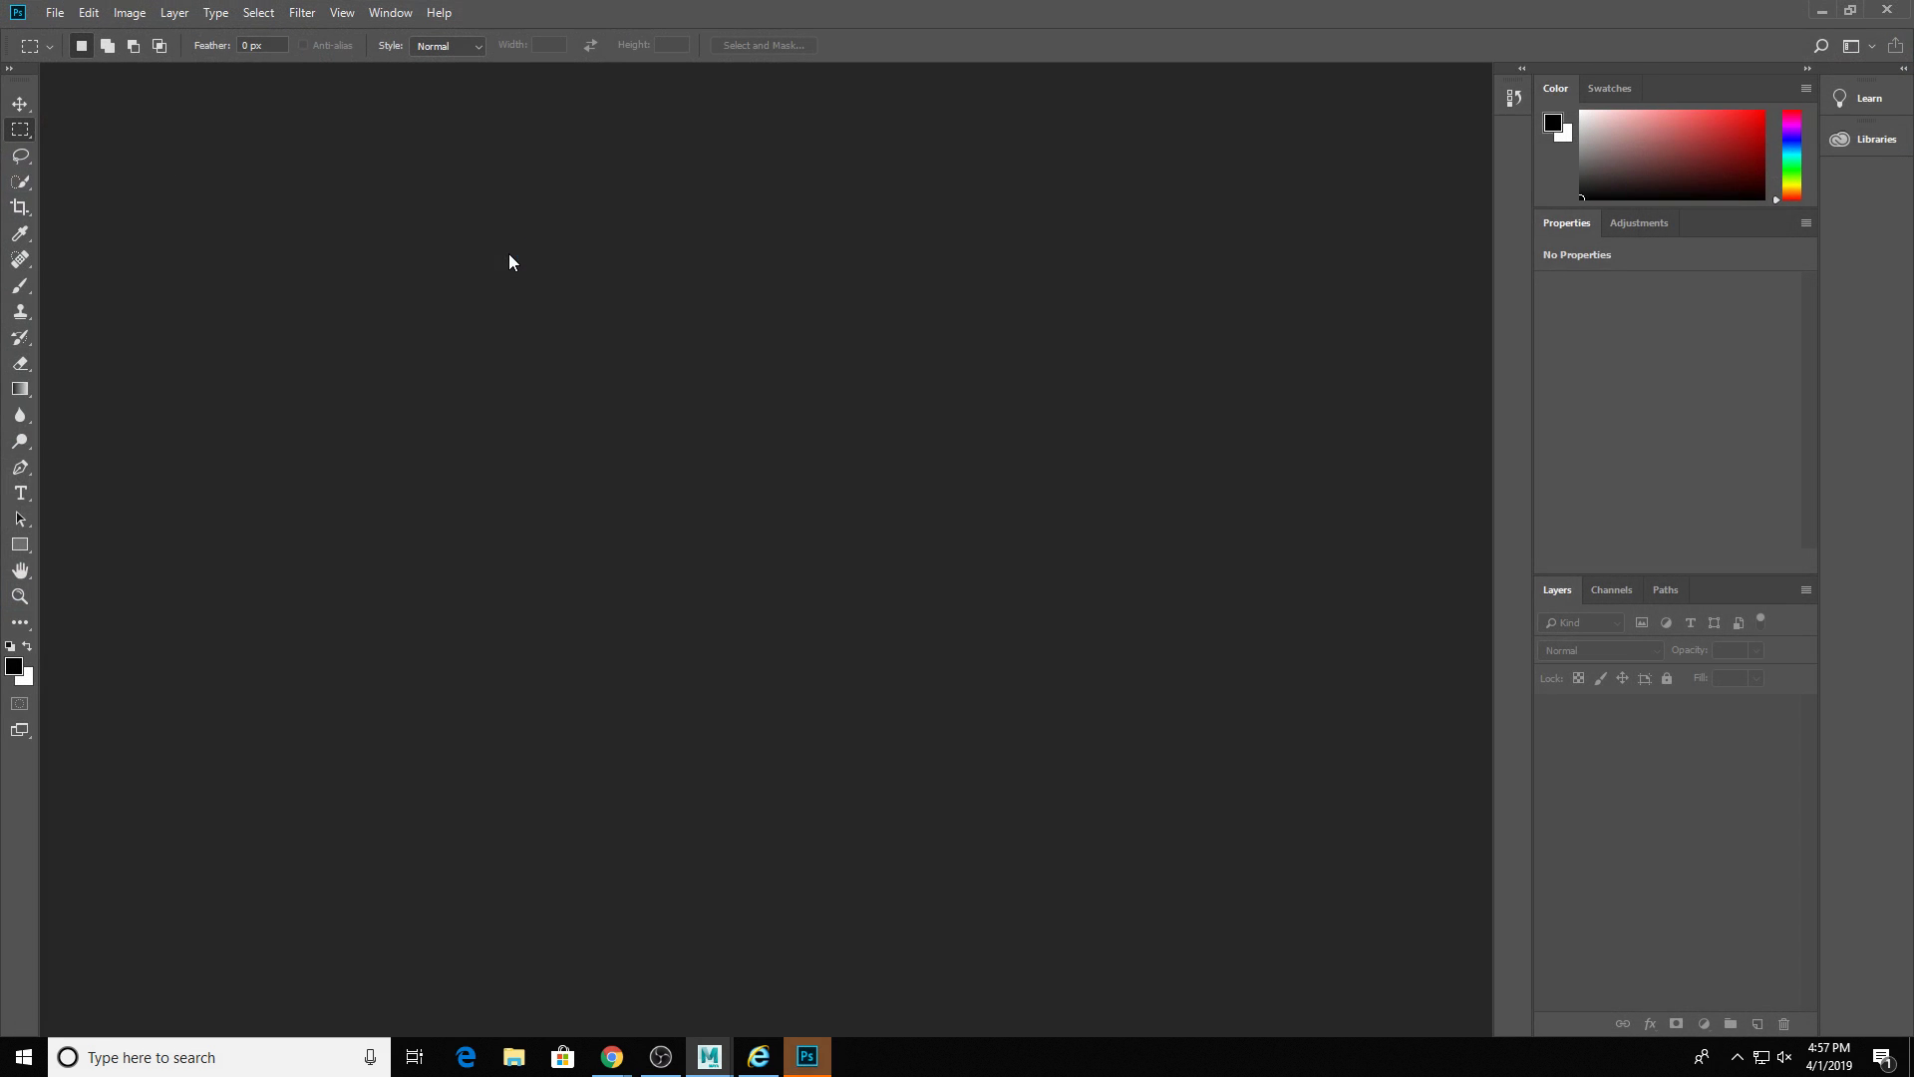
- Return to Maya and cycle the viewport background to the blue gradient with Alt+B
click(1816, 12)
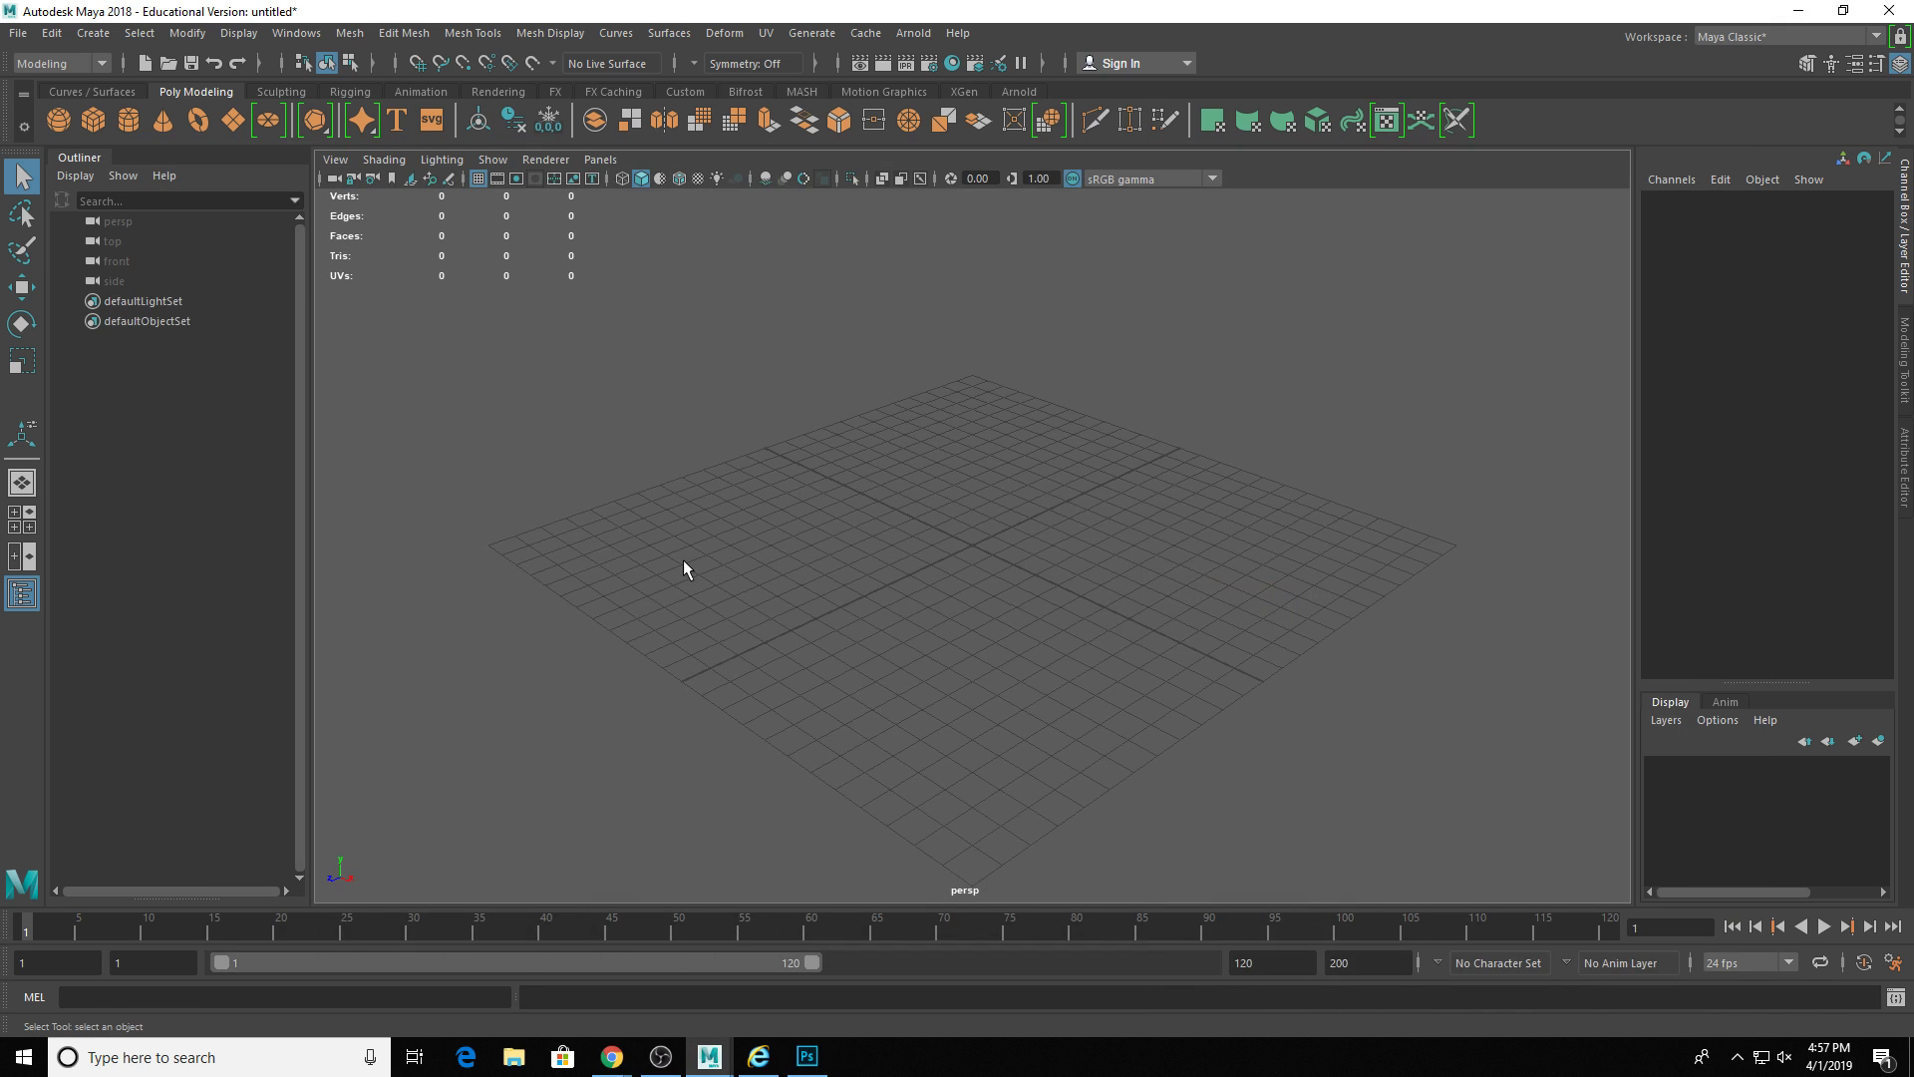
key(t)
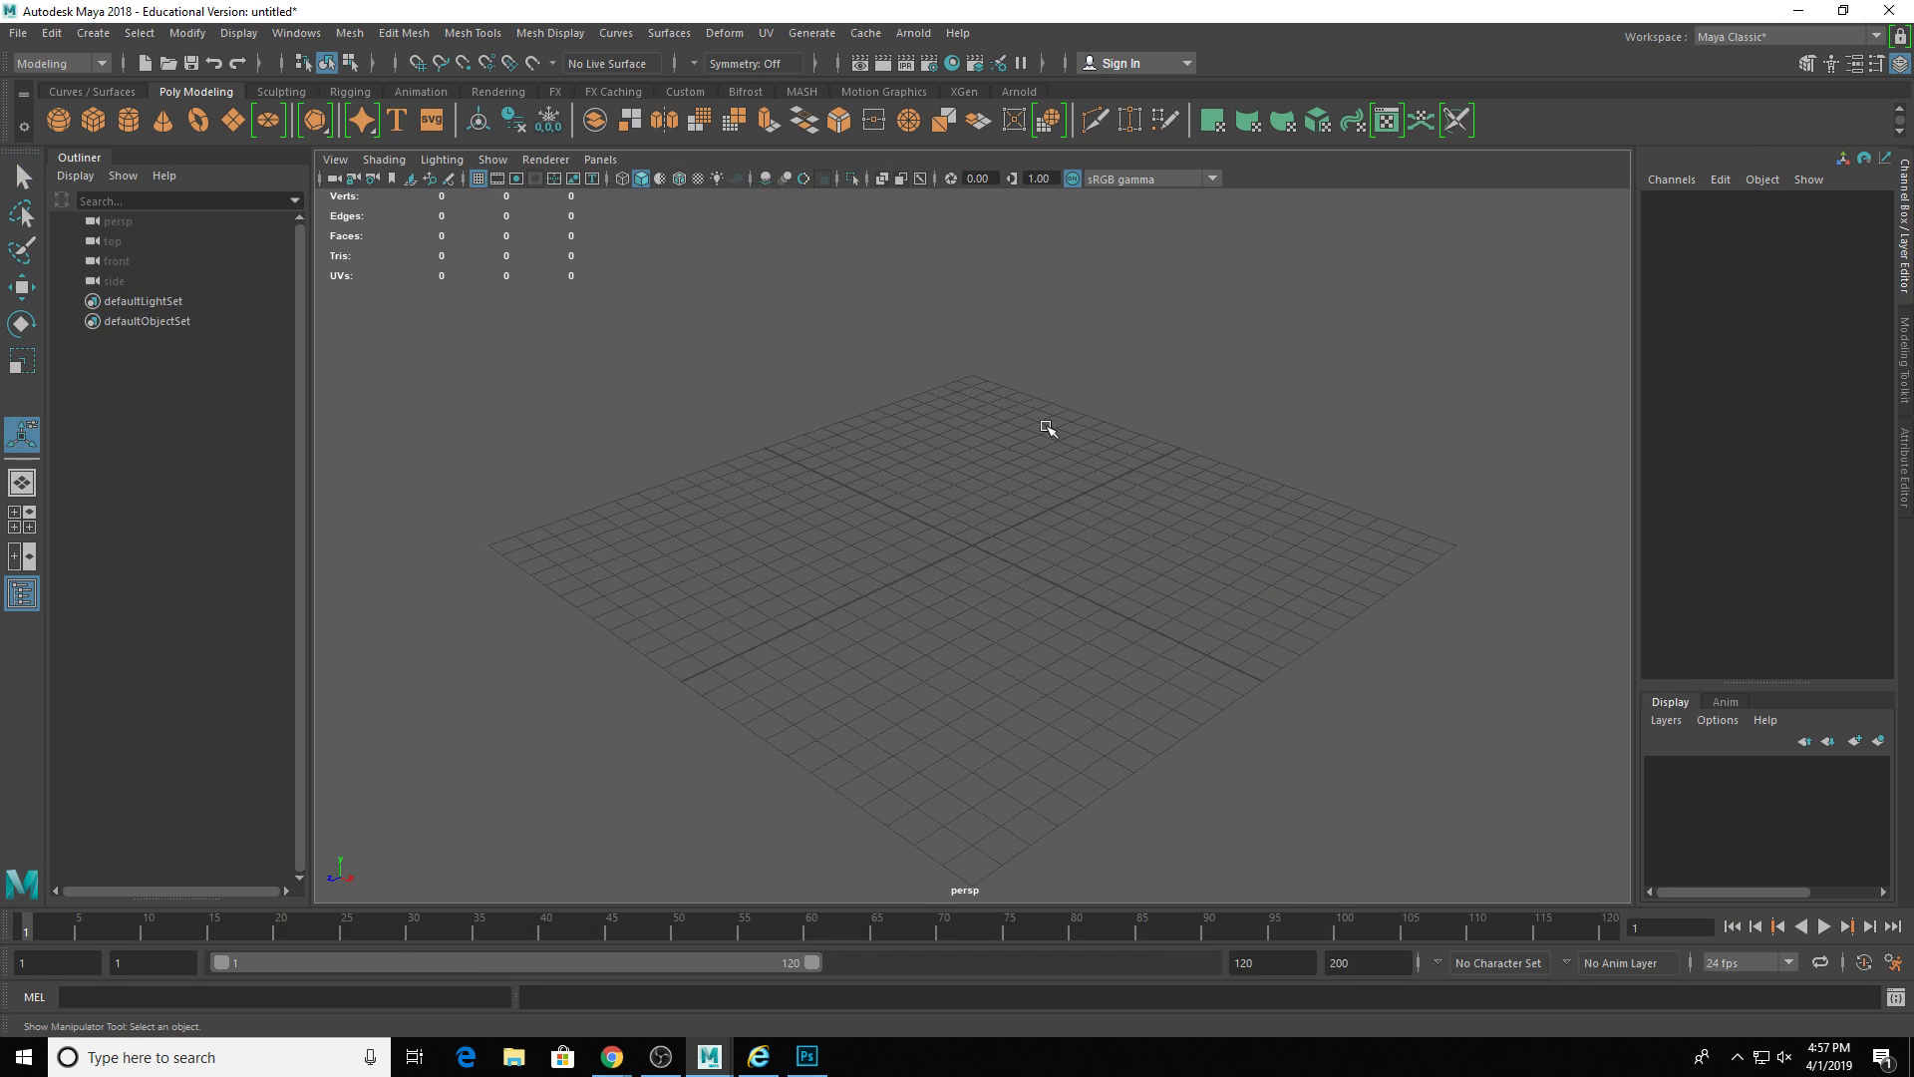
key(alt+b)
key(alt+b)
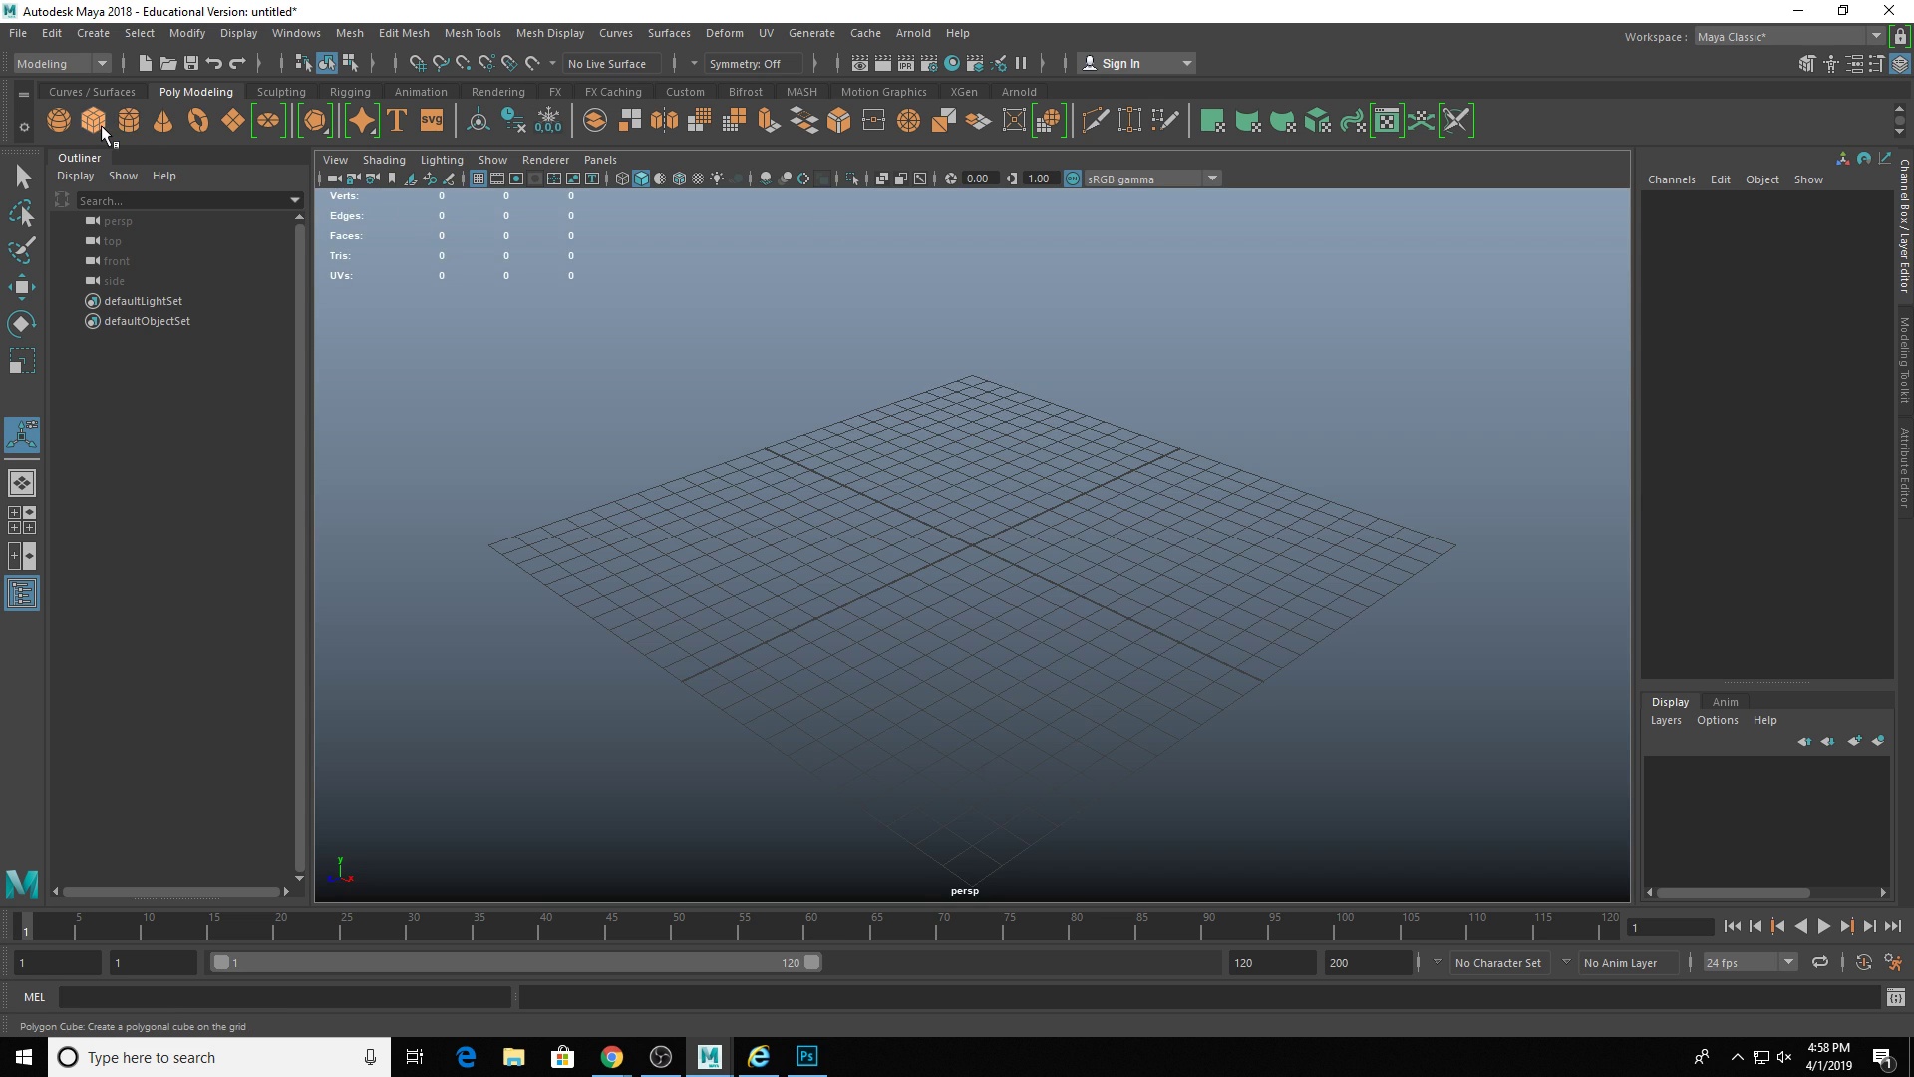
- Create and duplicate a test polygon cylinder, then delete both cylinders
click(129, 119)
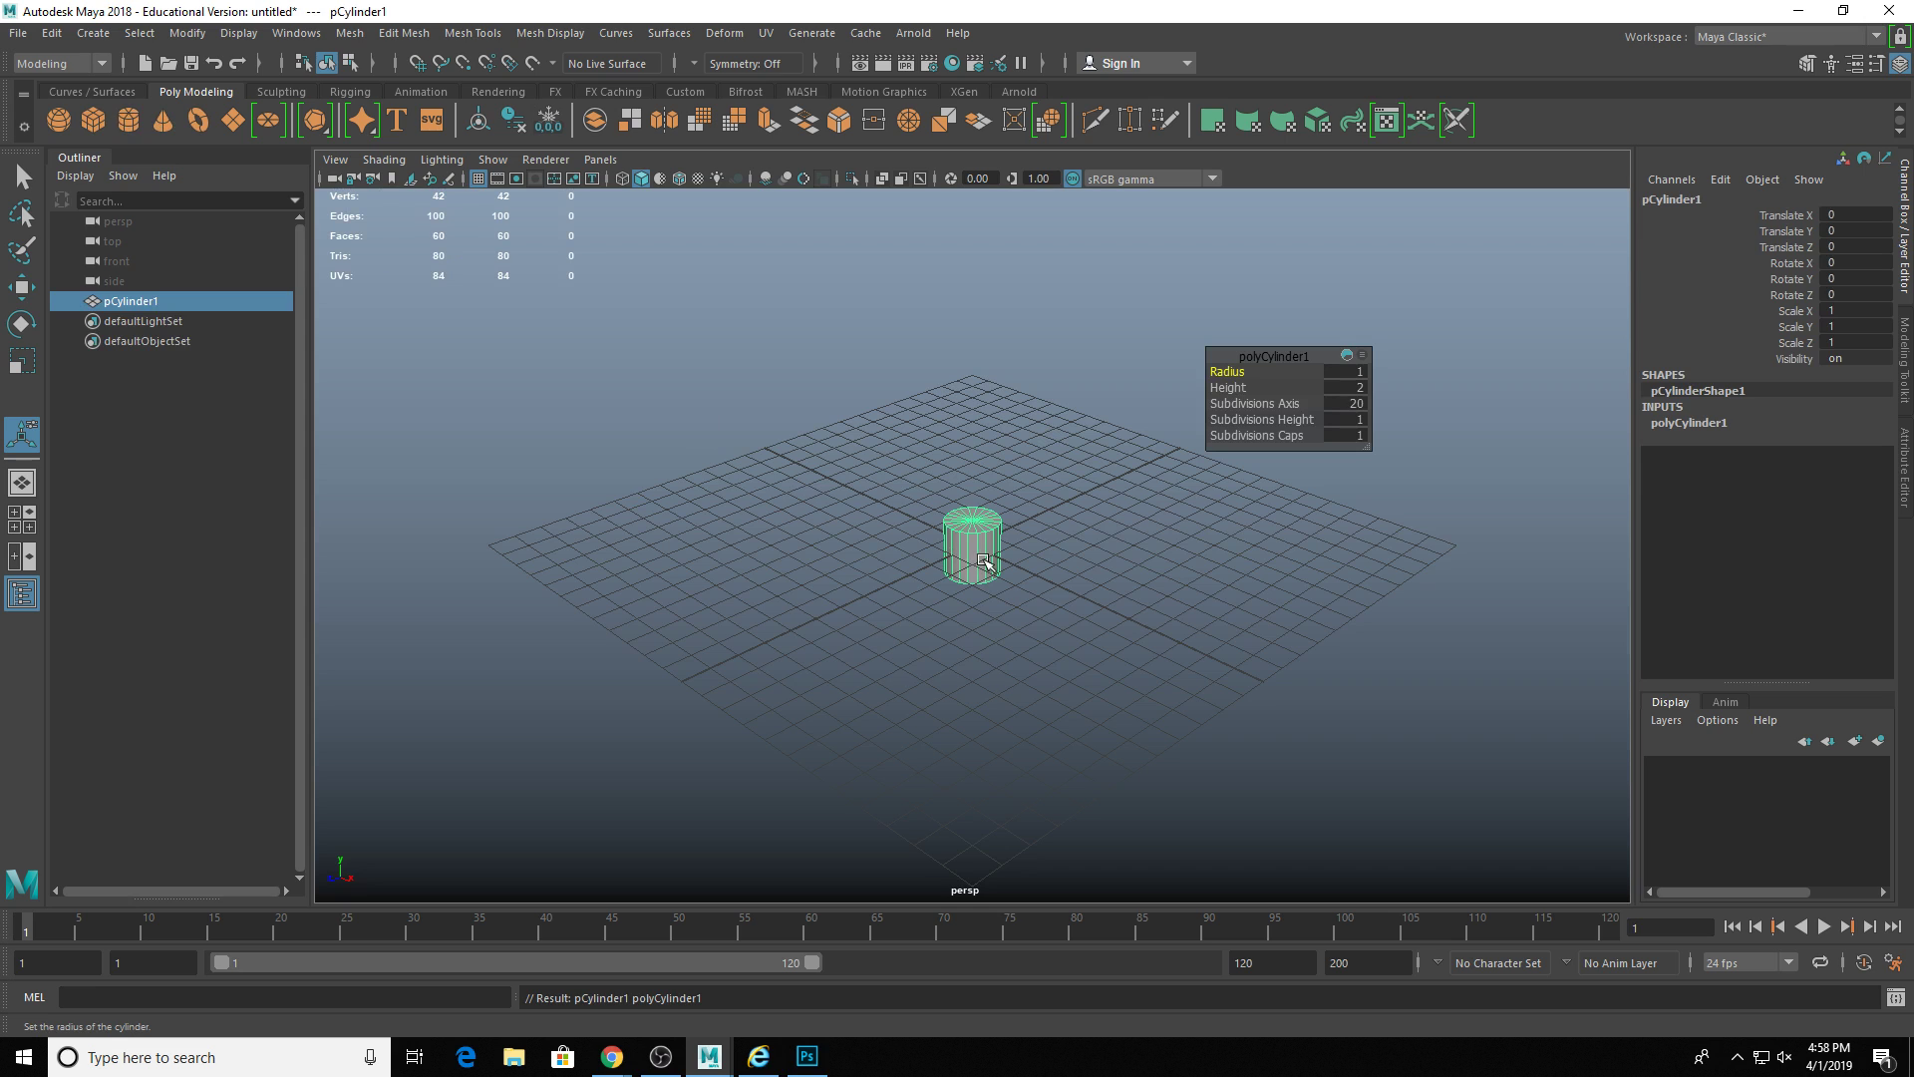
key(ctrl+d)
key(w)
drag(1045, 591, 1107, 606)
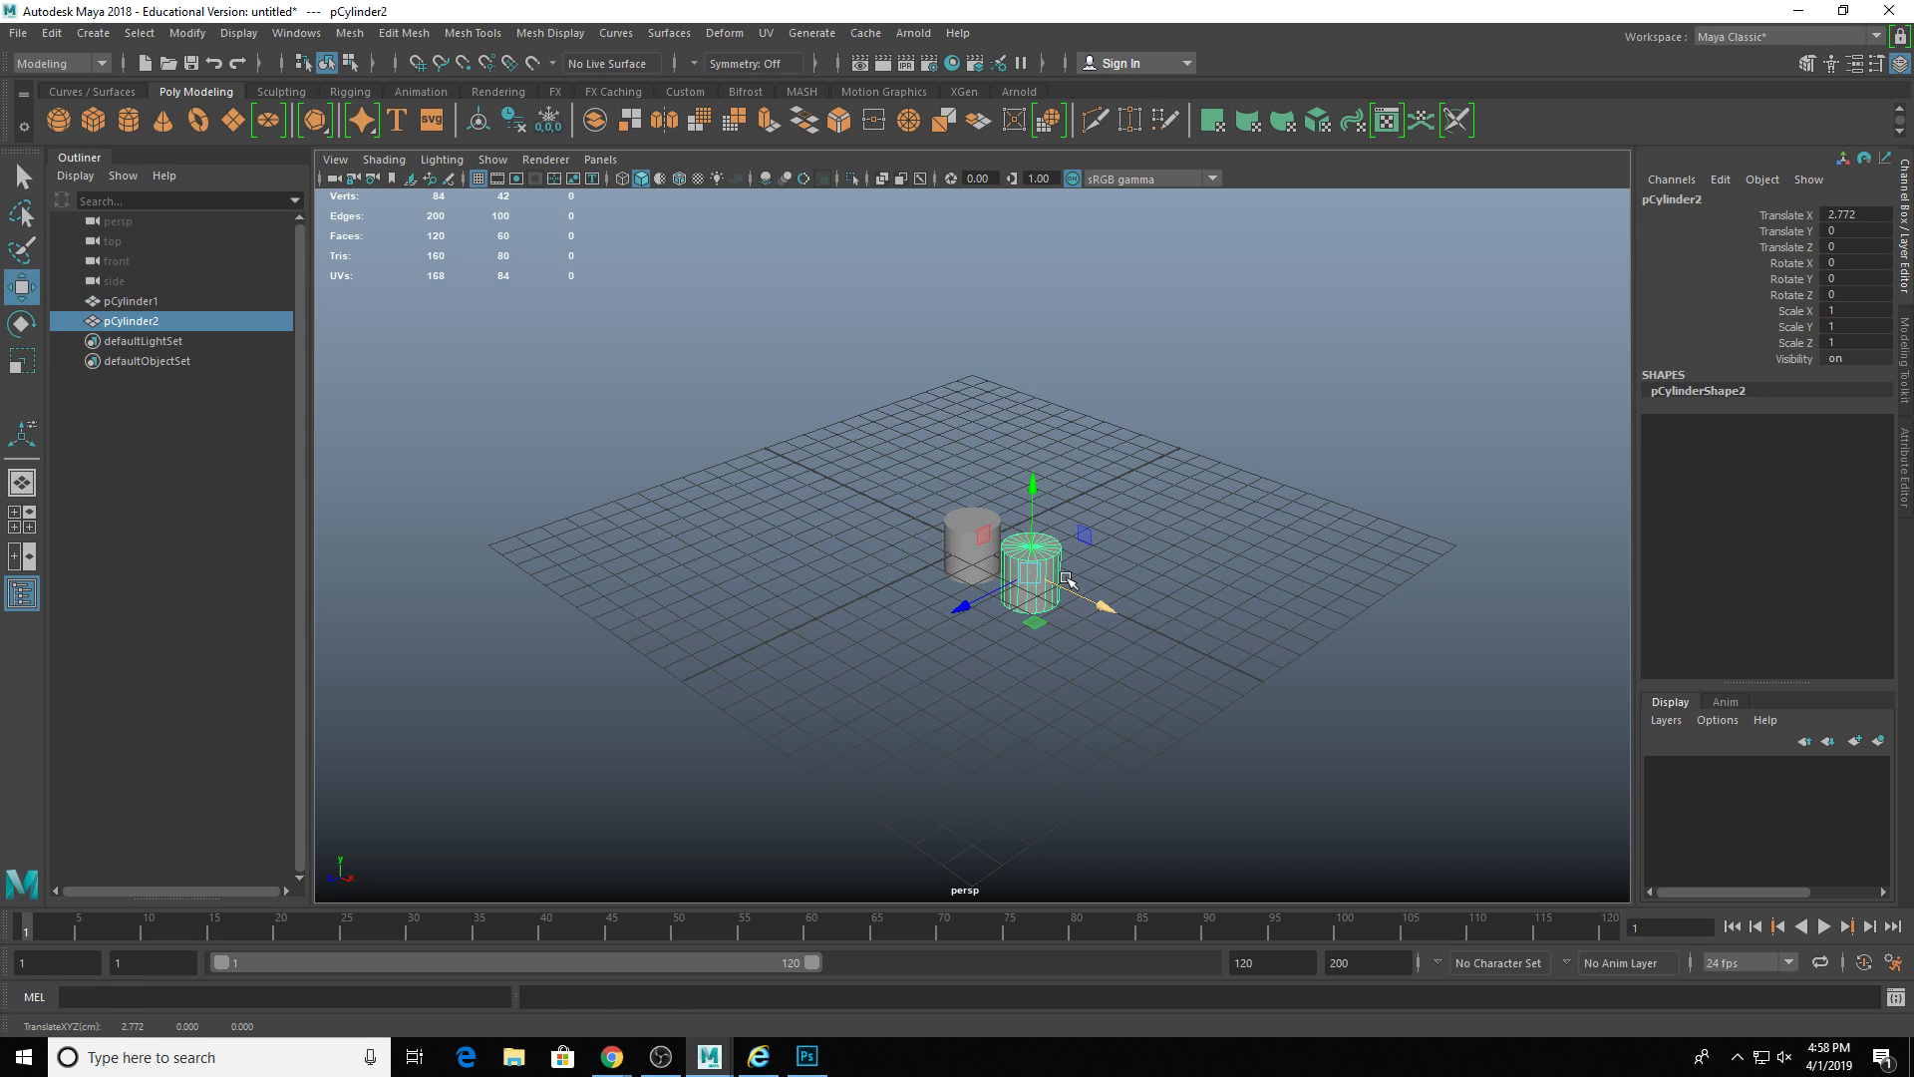
key(q)
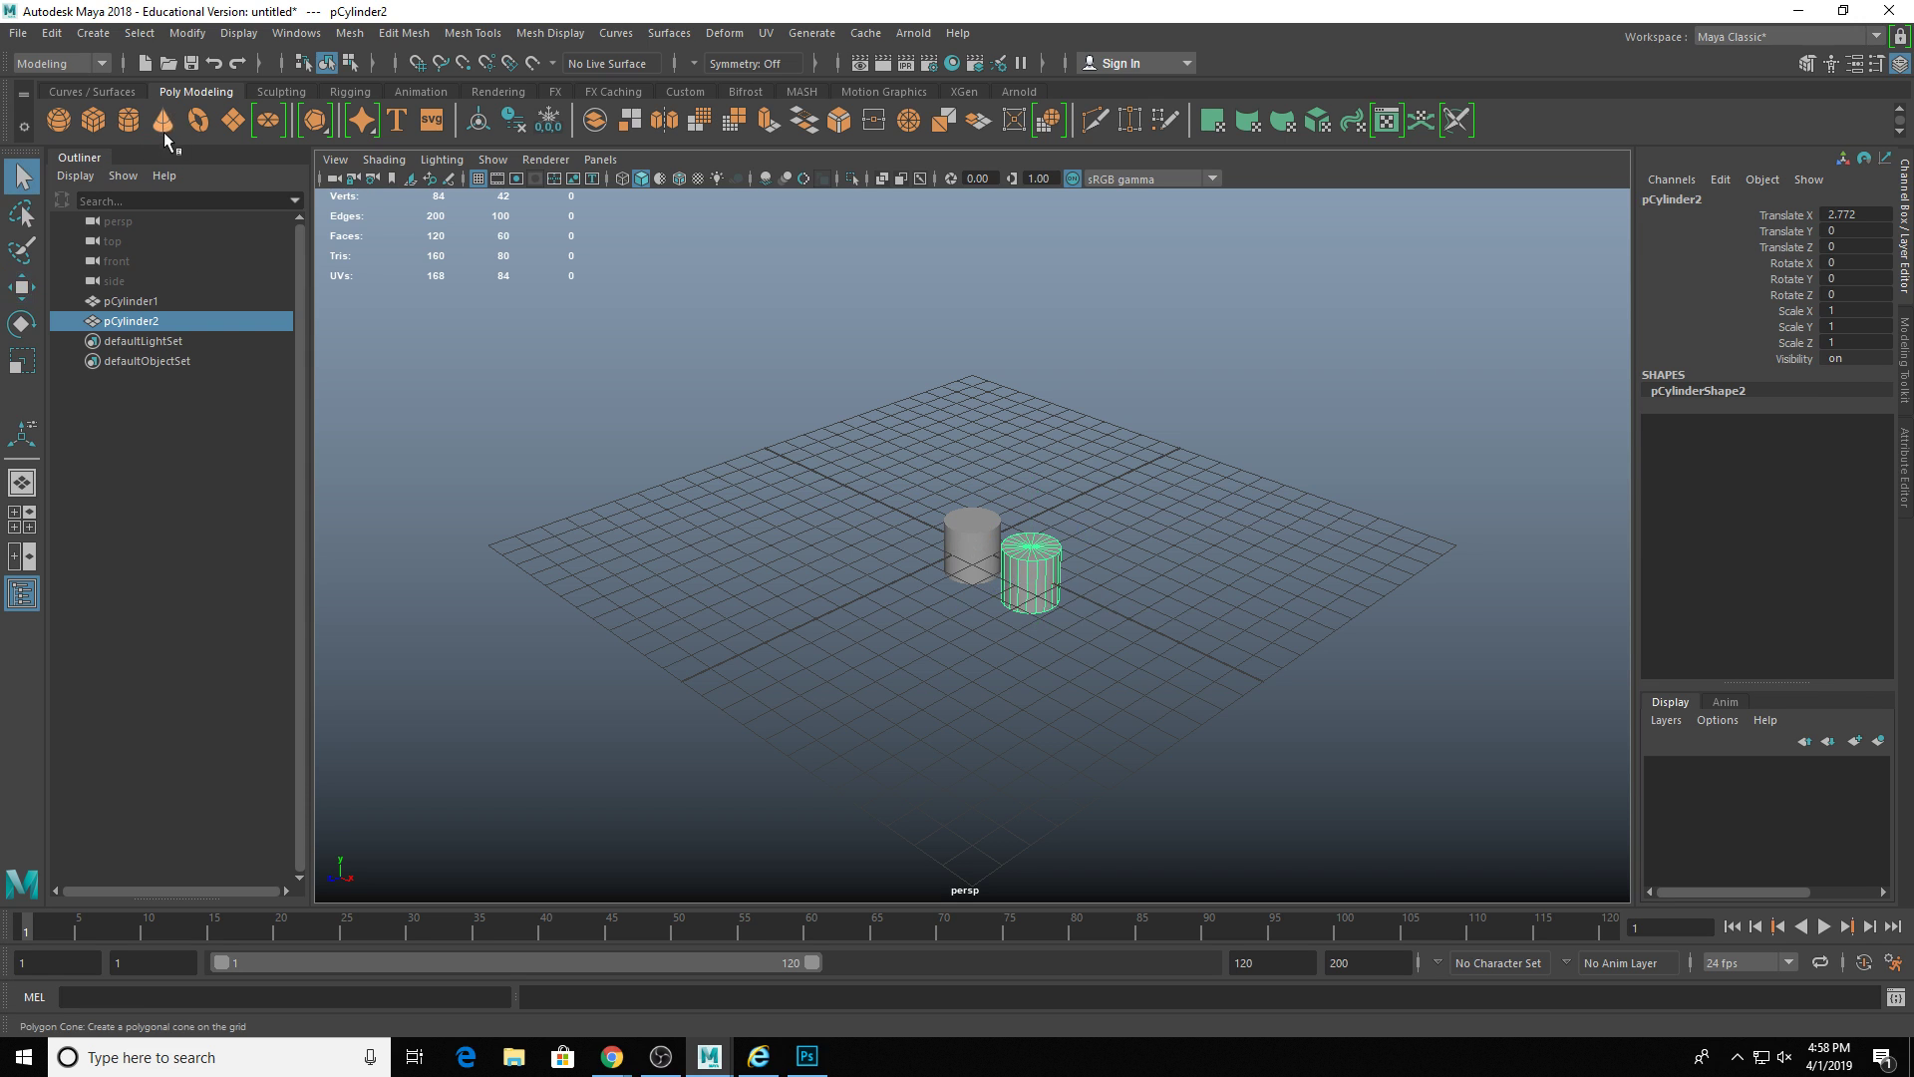
drag(897, 480, 1135, 681)
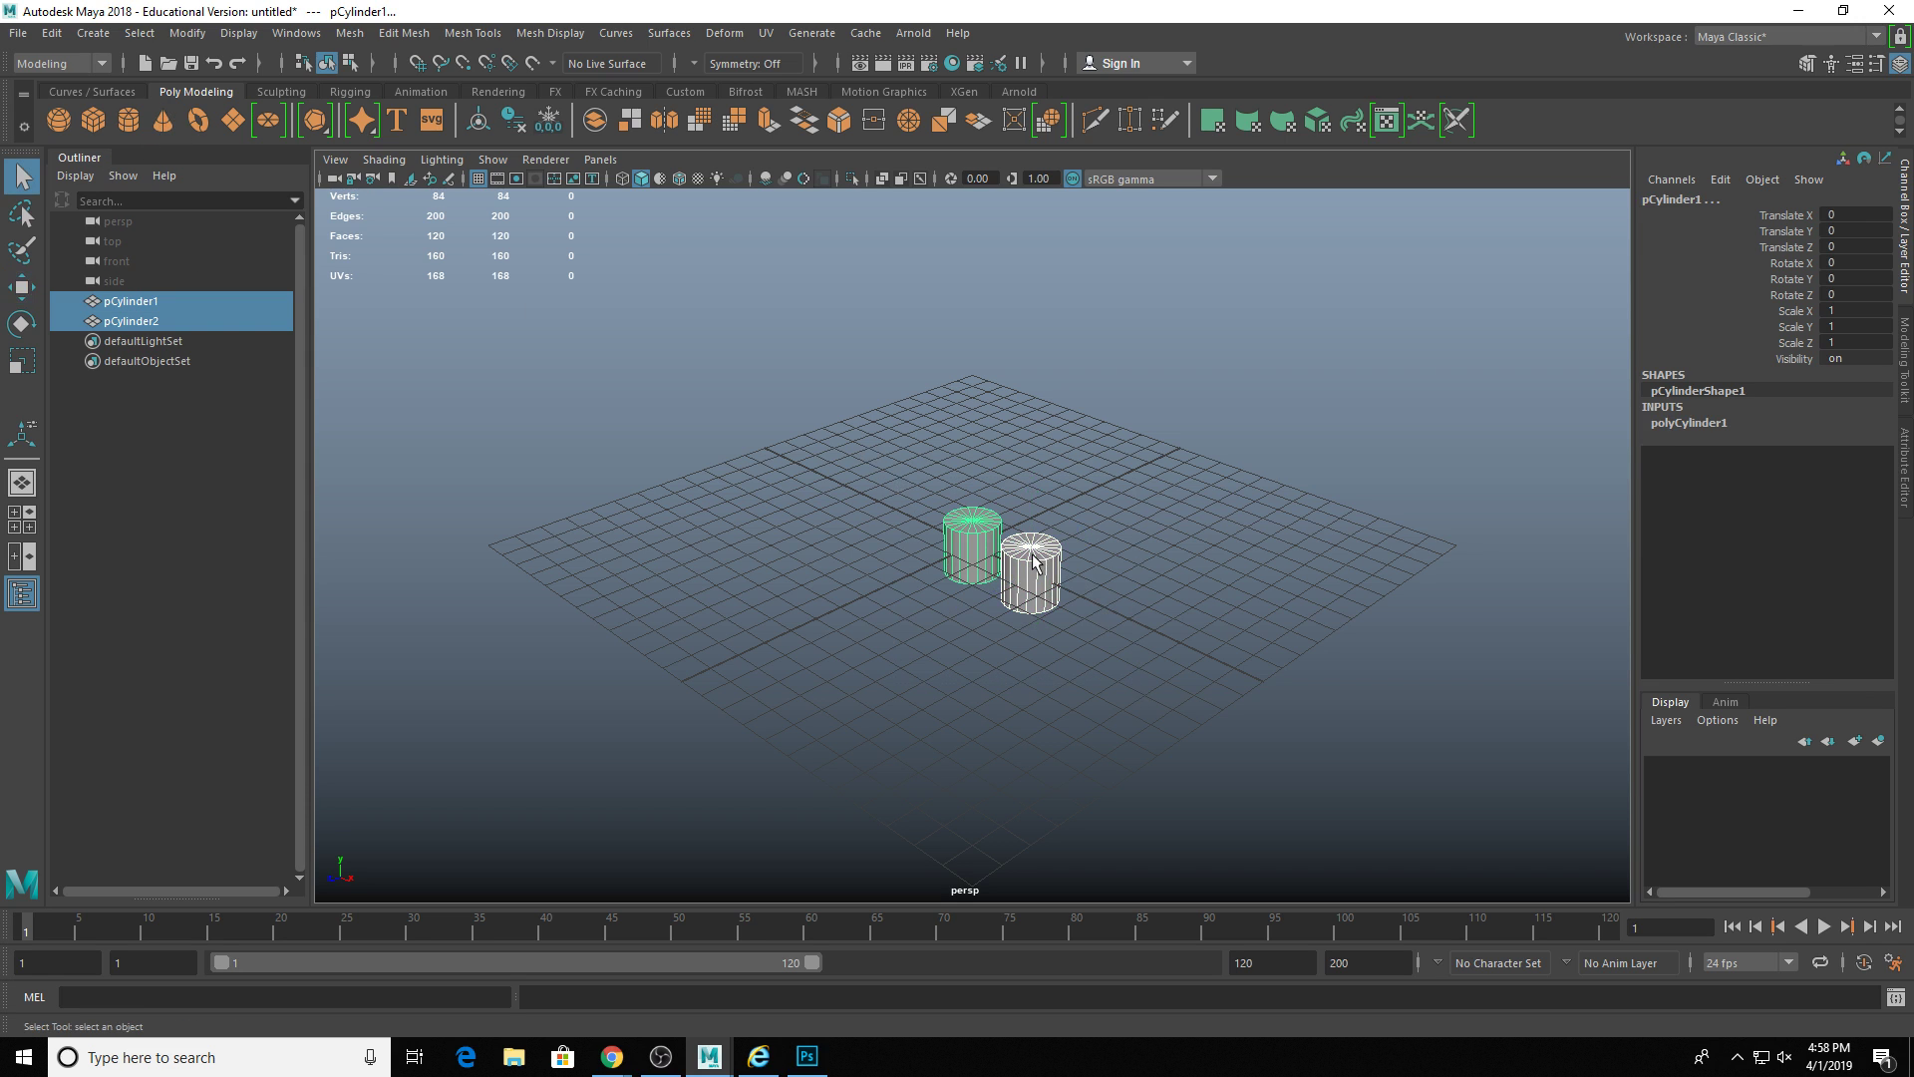
key(Delete)
- With Interactive Creation on, draw a cylinder and move a duplicate to X 6.631
click(93, 33)
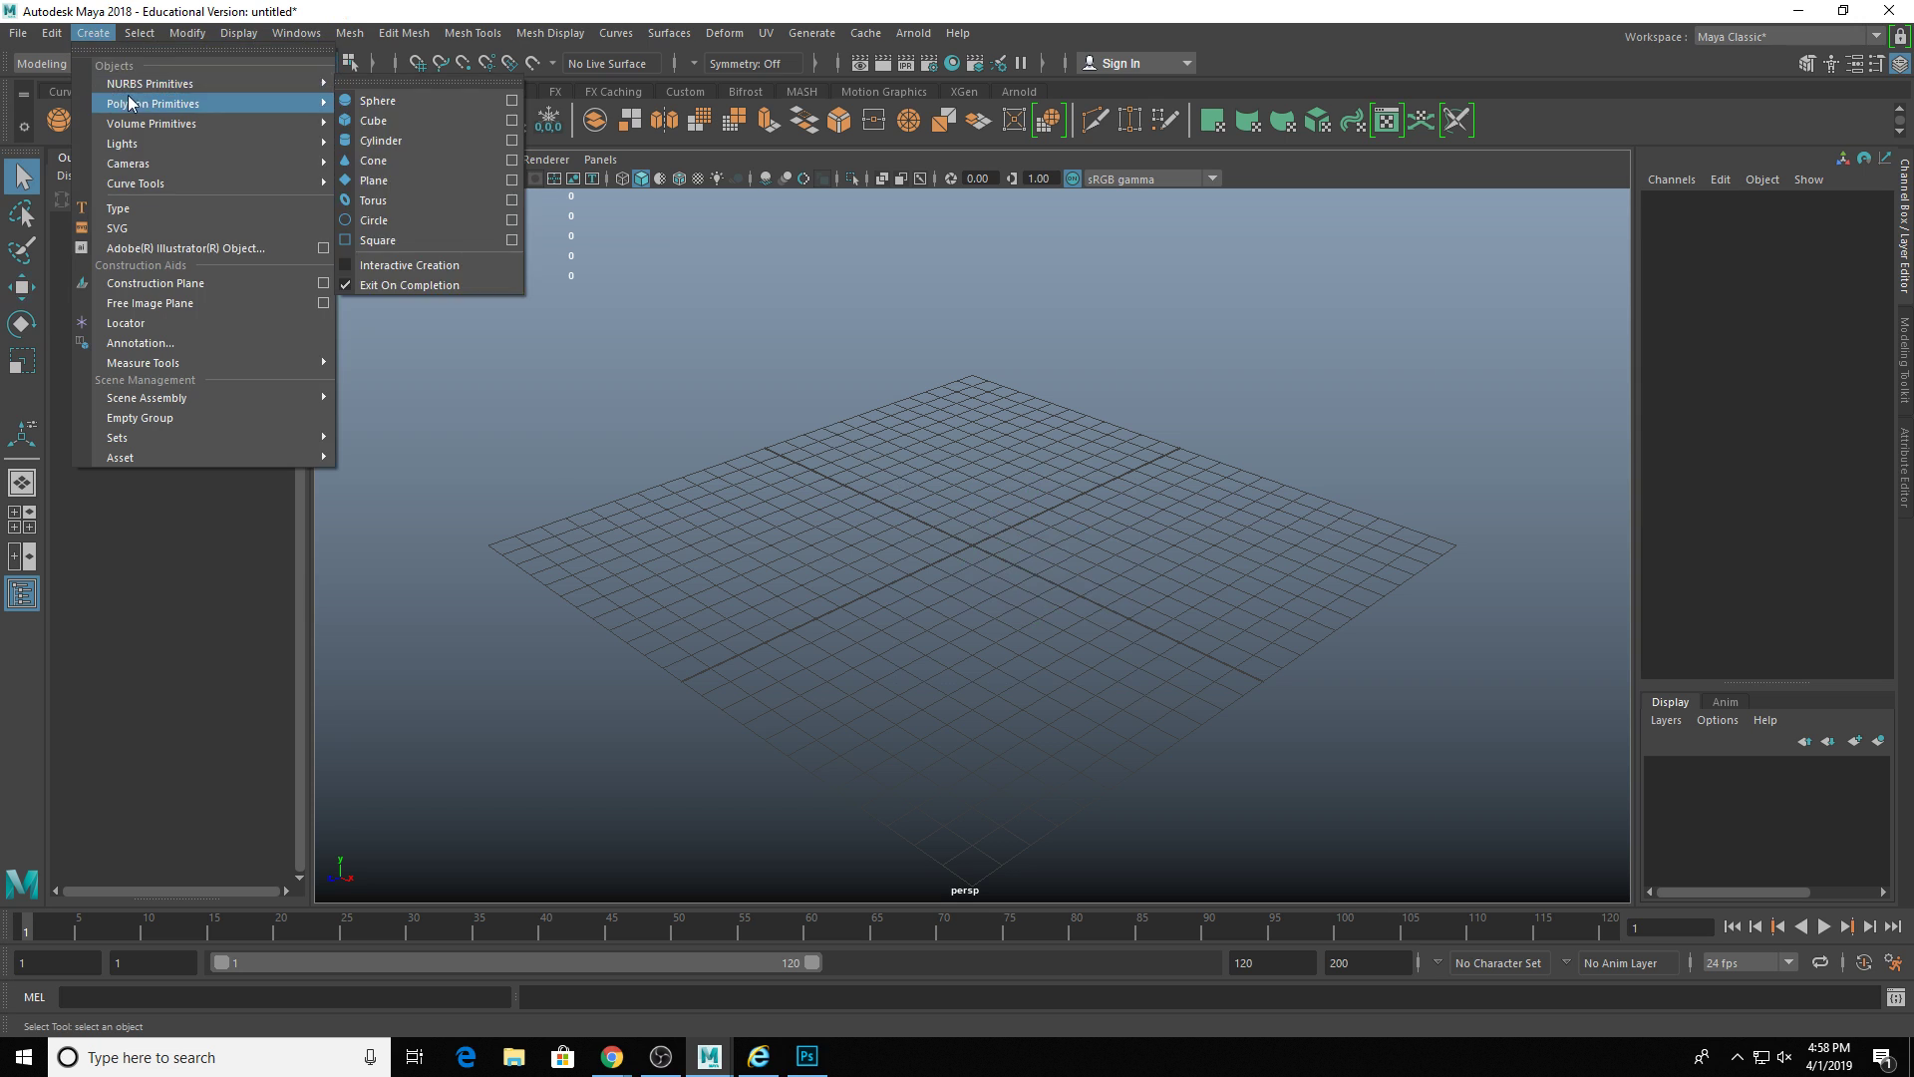
mouse_move(131, 105)
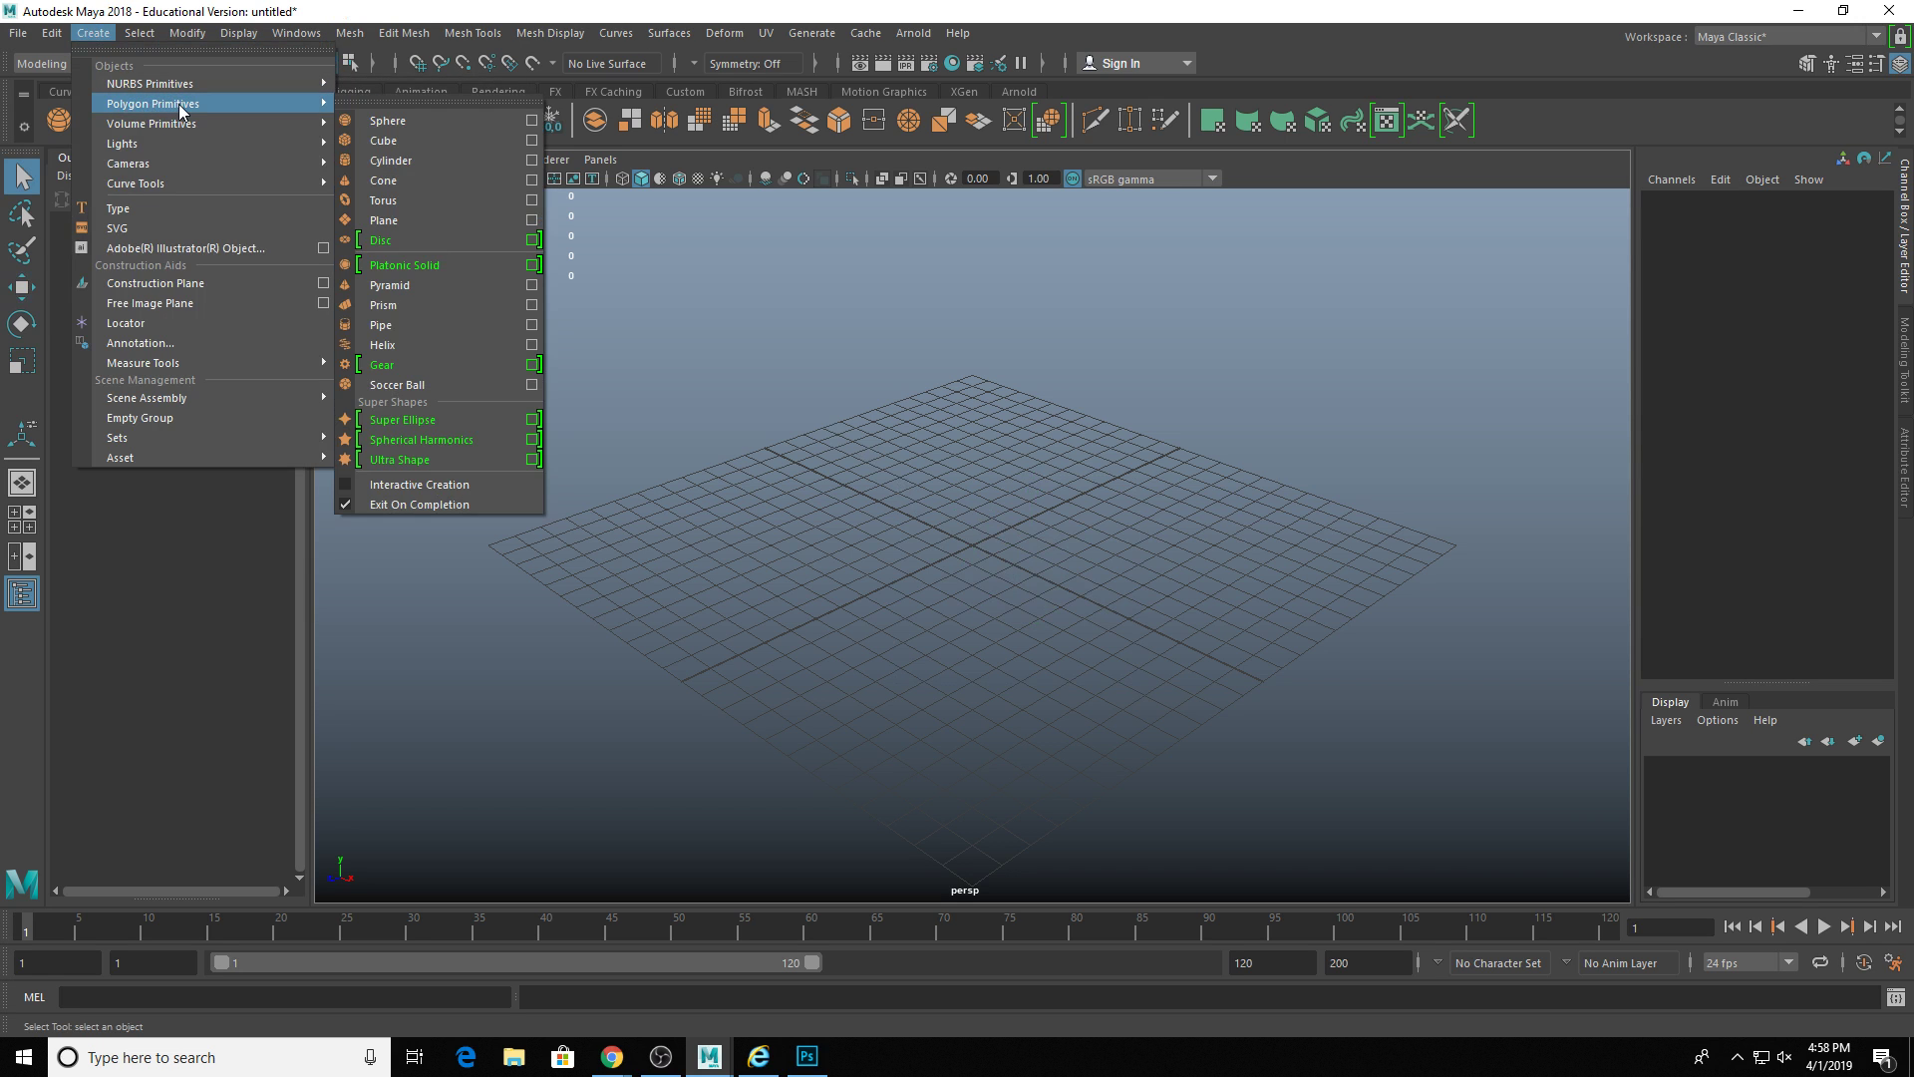
click(416, 484)
click(128, 120)
drag(980, 545, 1193, 613)
key(ctrl+d)
key(w)
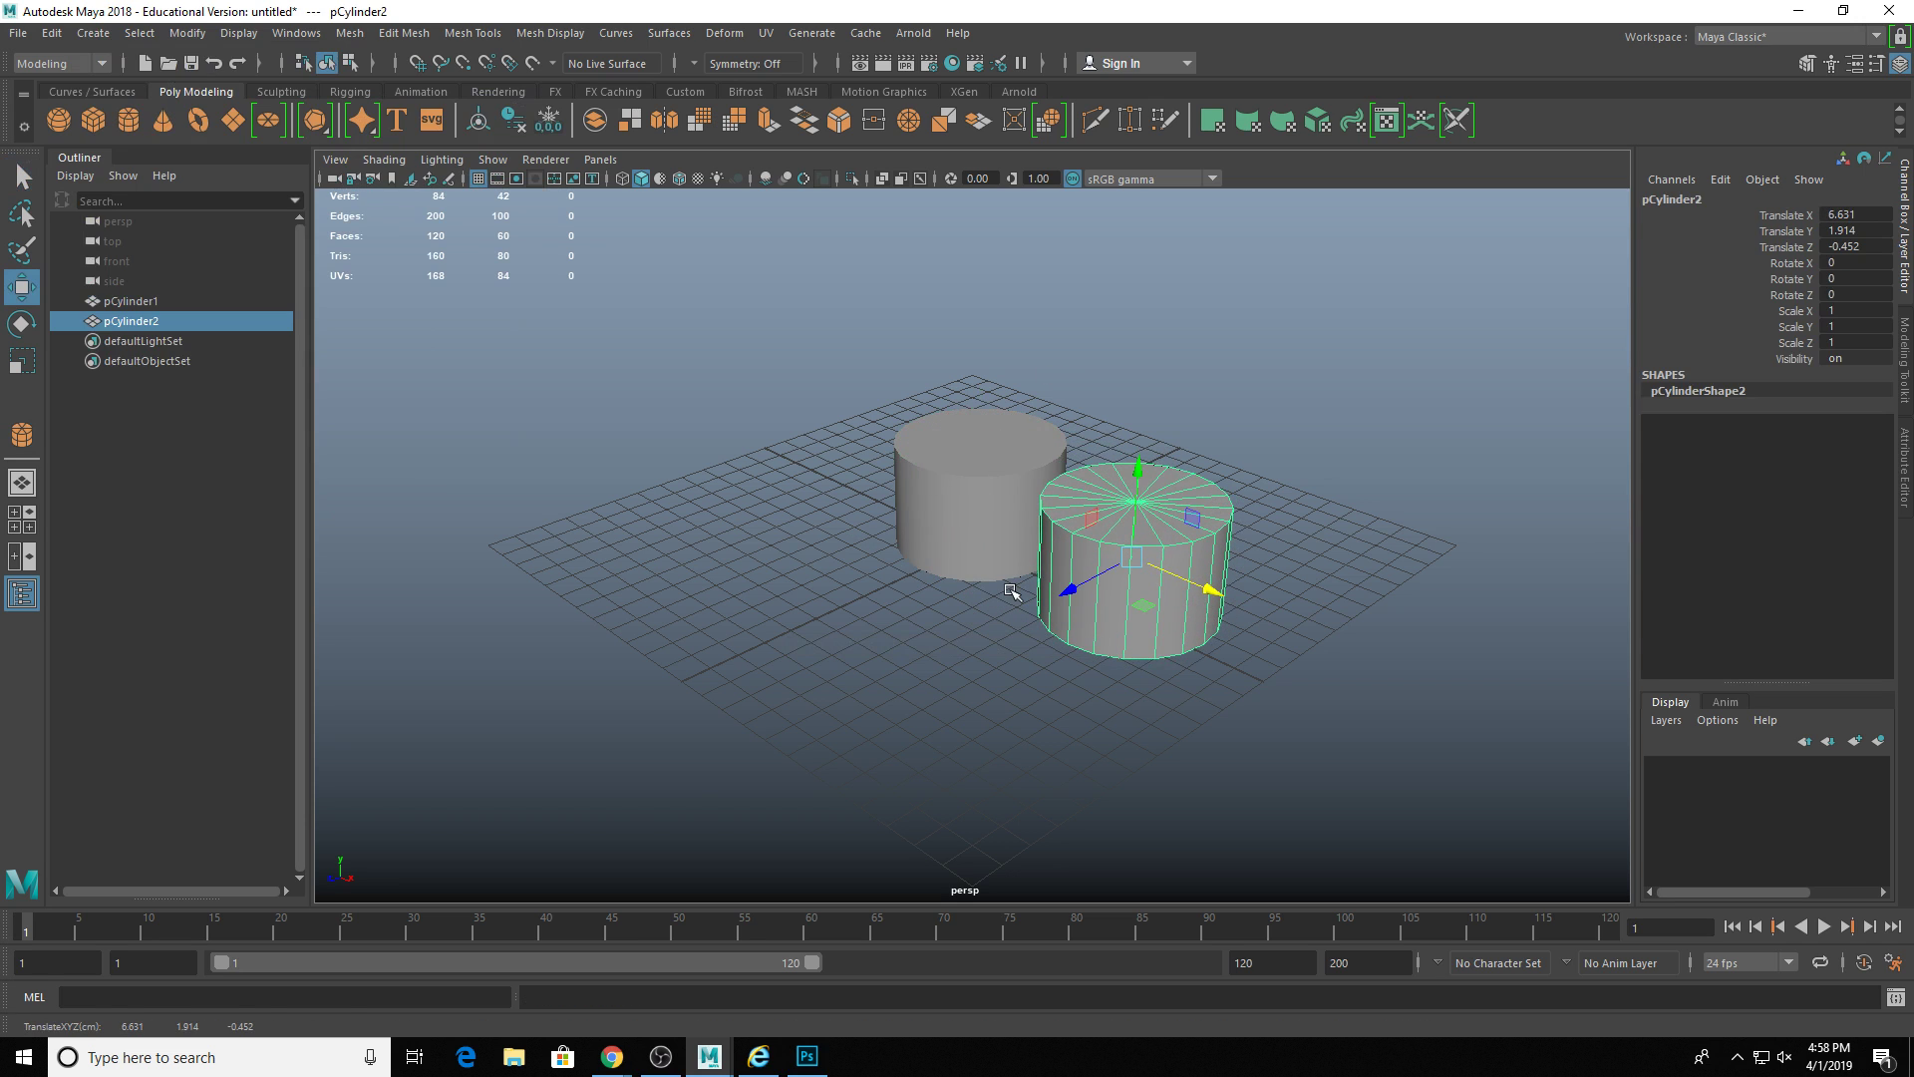
- Draw a large polygon ground plane and set its width and height subdivisions to 7
click(232, 121)
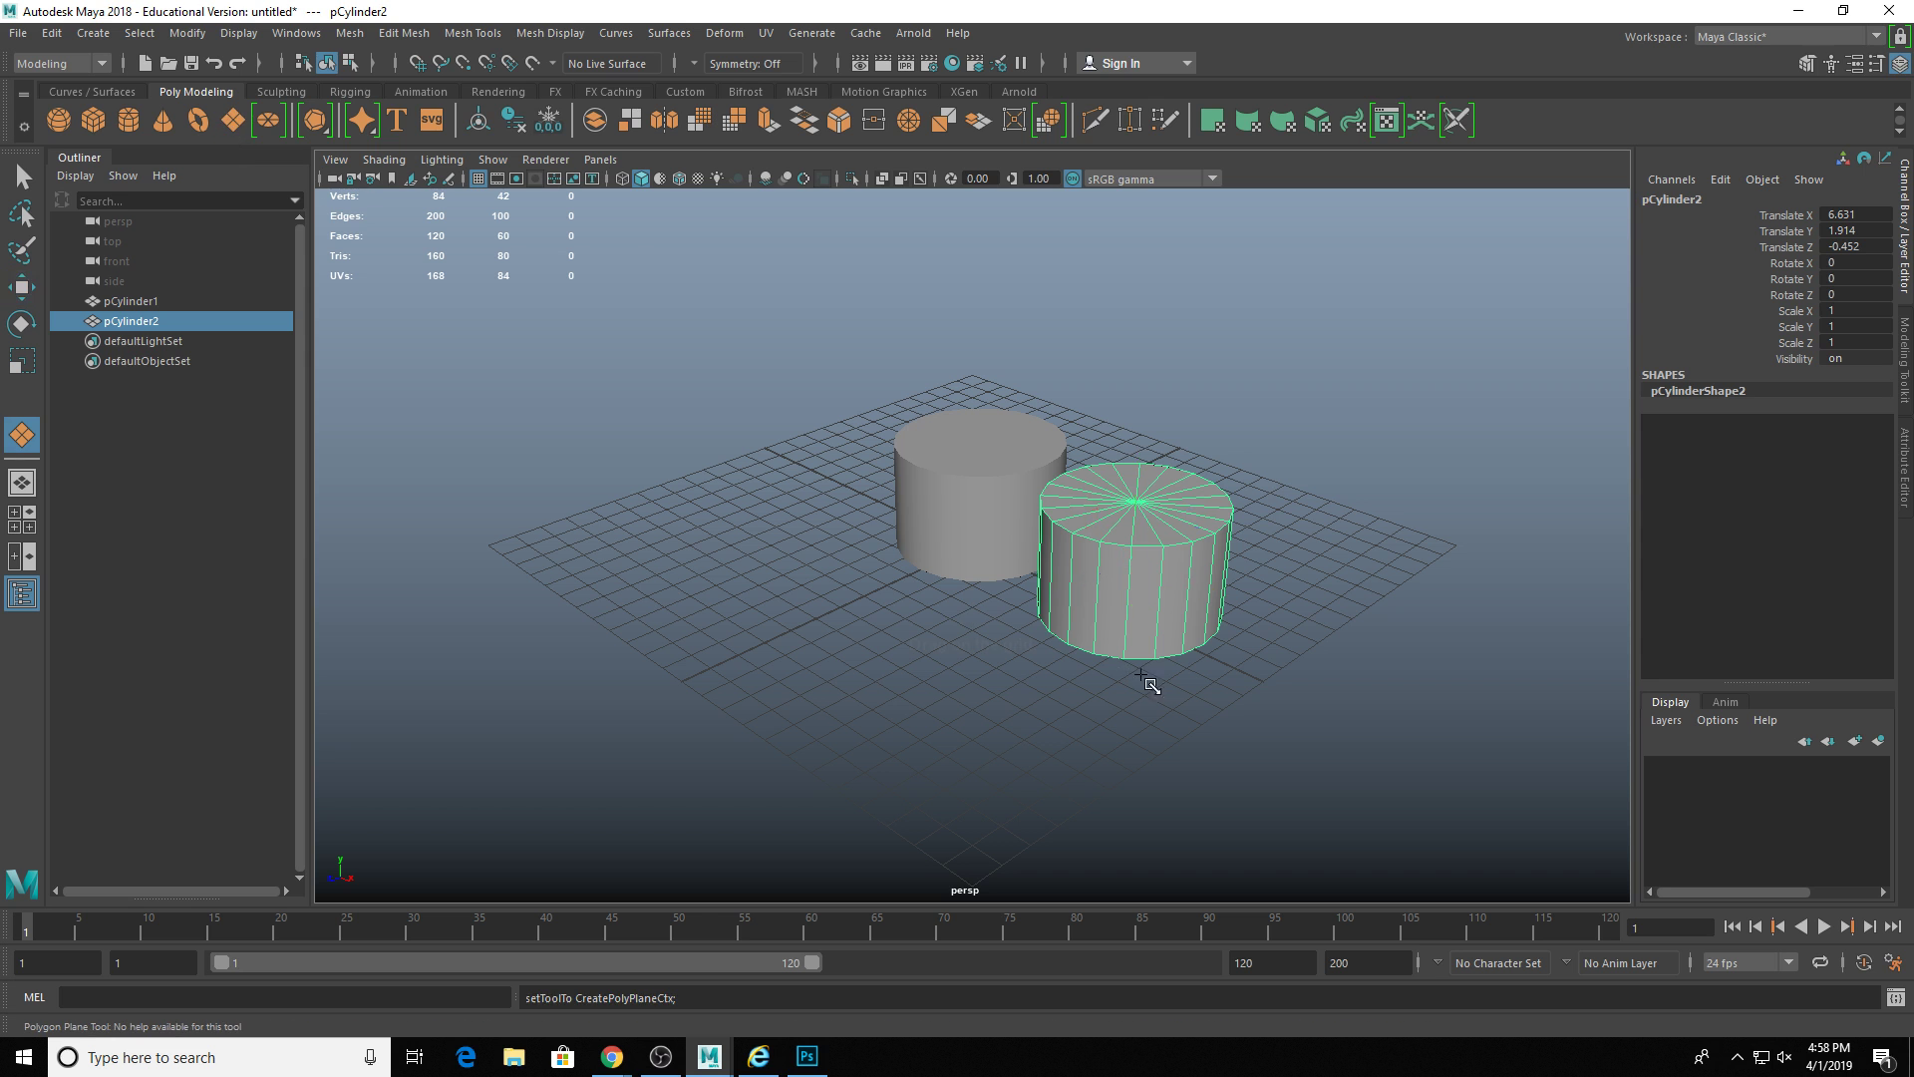
drag(1011, 574, 1085, 634)
scroll(1085, 634, down, 3)
drag(1767, 469, 1767, 486)
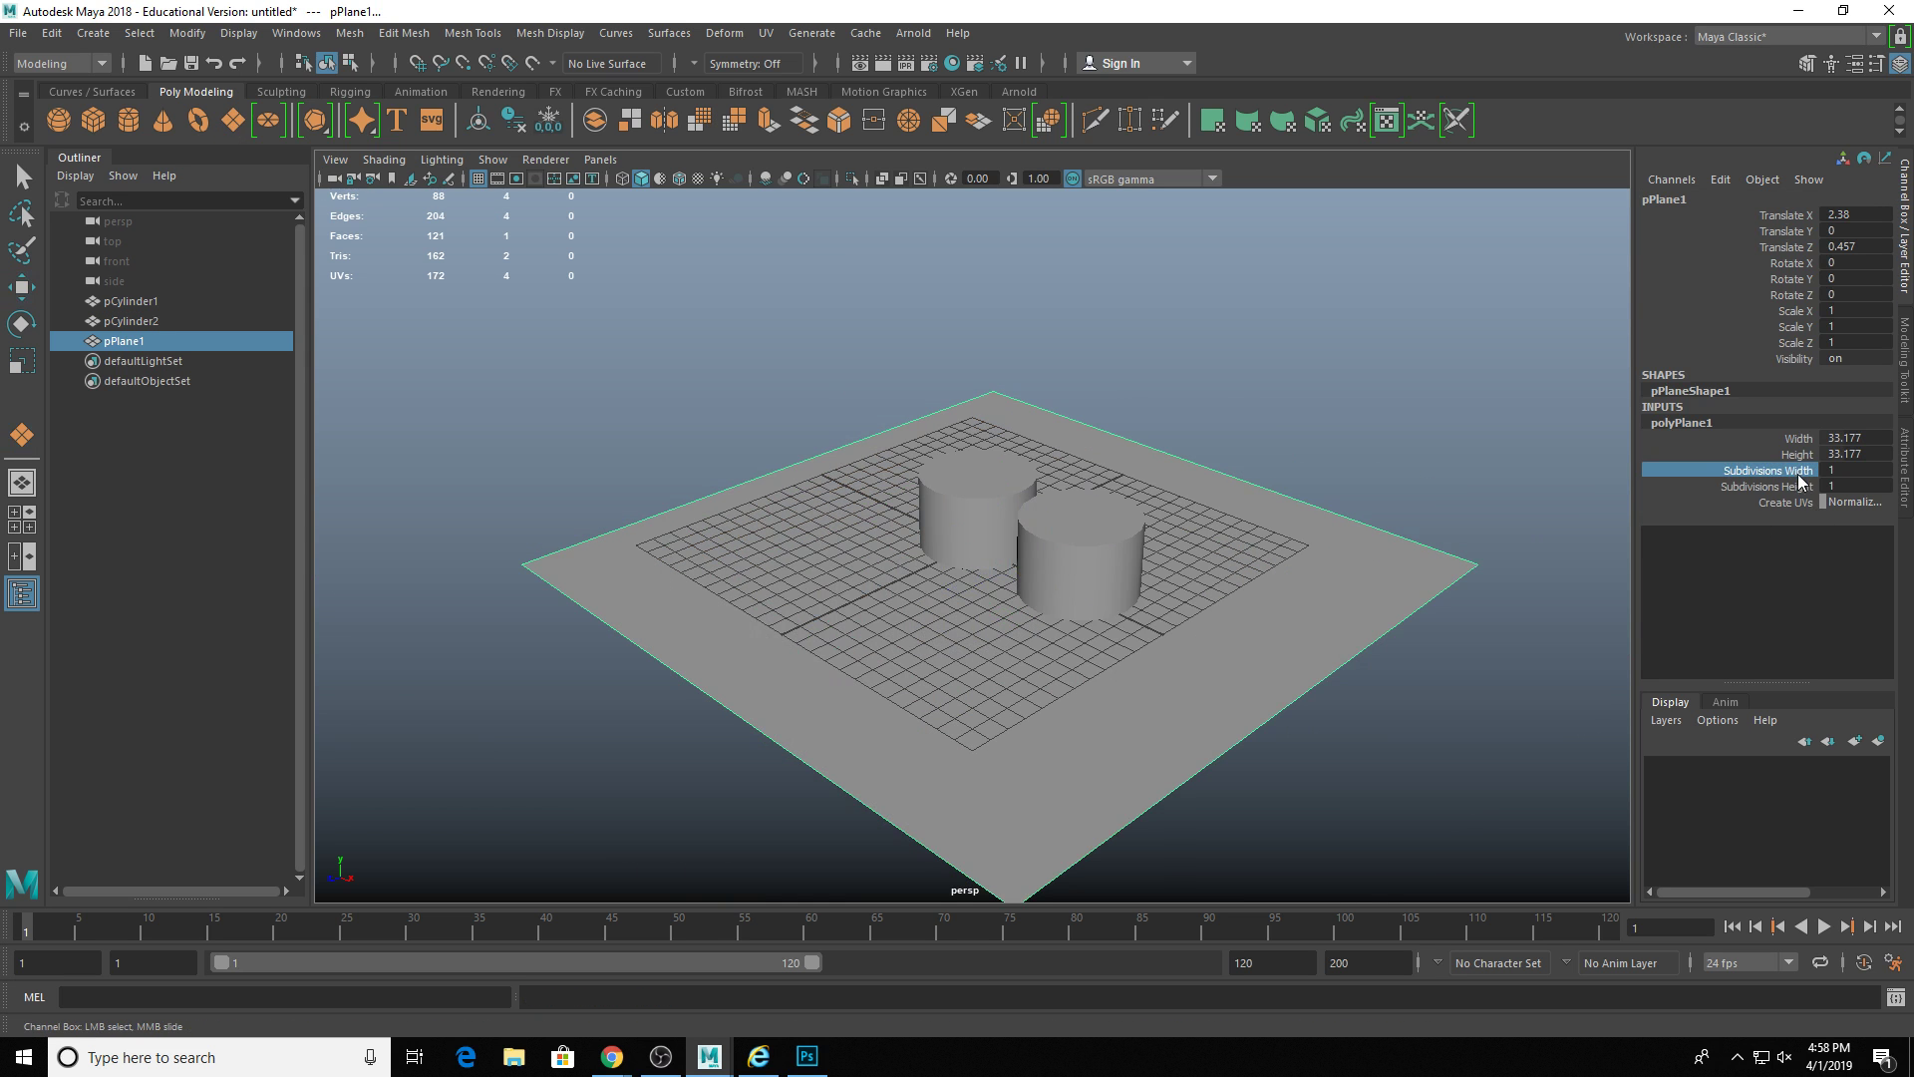
middle_drag(1181, 546, 1234, 546)
scroll(1034, 620, up, 5)
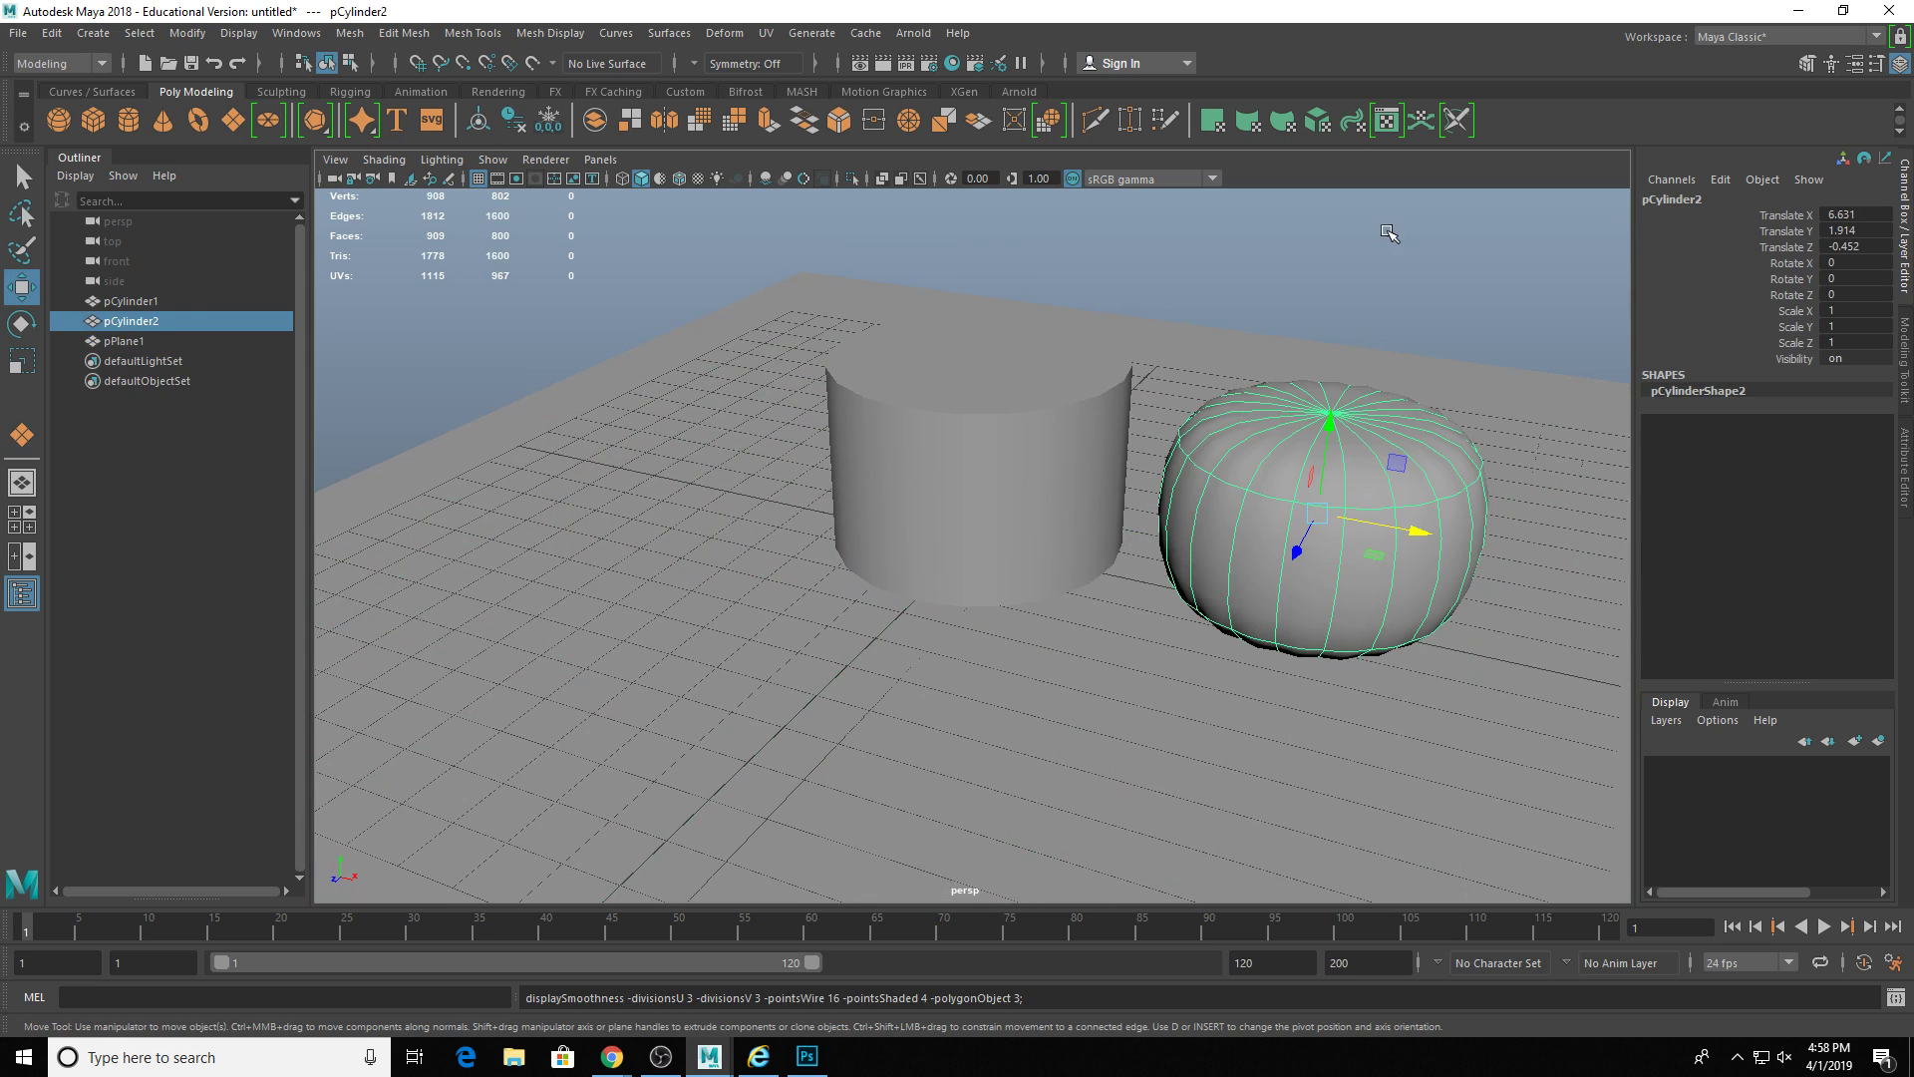
- Add an Arnold Skydome Light to the scene
click(1389, 234)
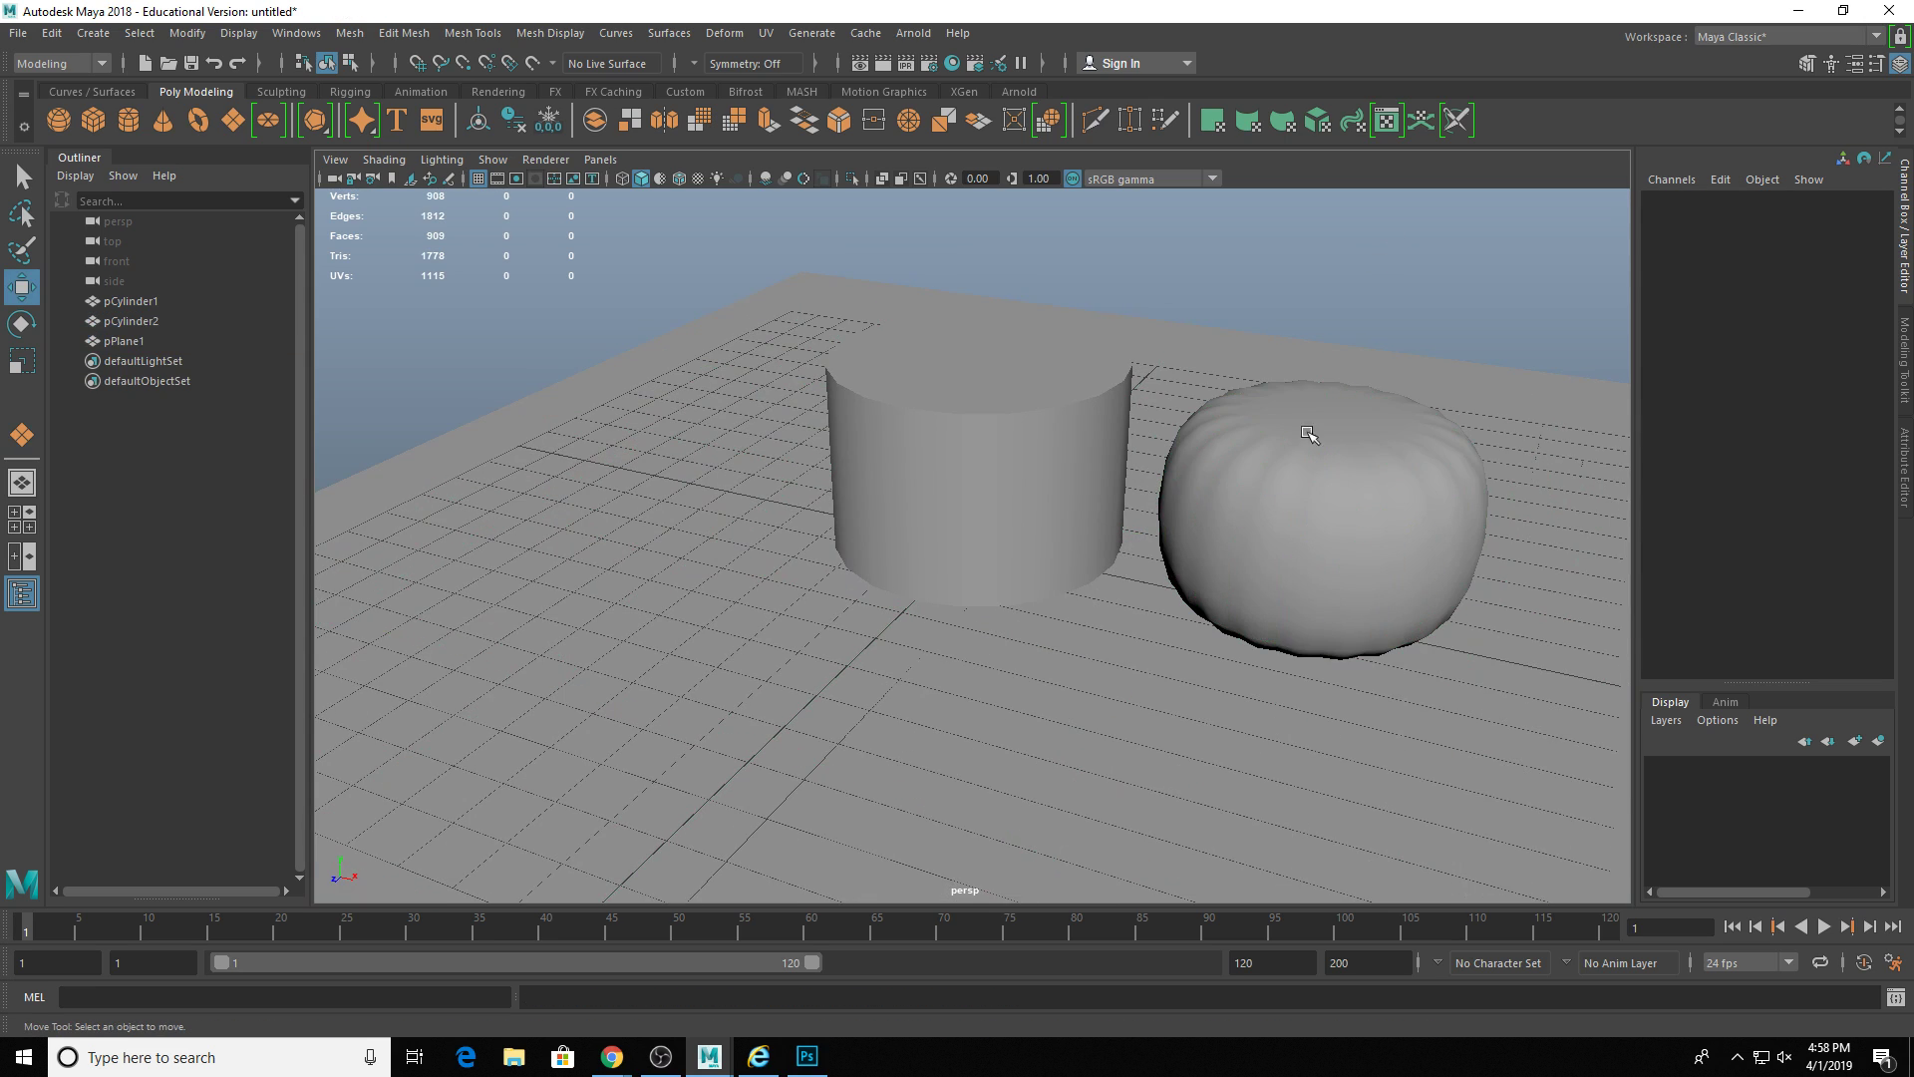
mouse_move(1312, 423)
alt+mouse_down()
mouse_move(1269, 457)
mouse_move(929, 90)
alt+mouse_up()
click(913, 33)
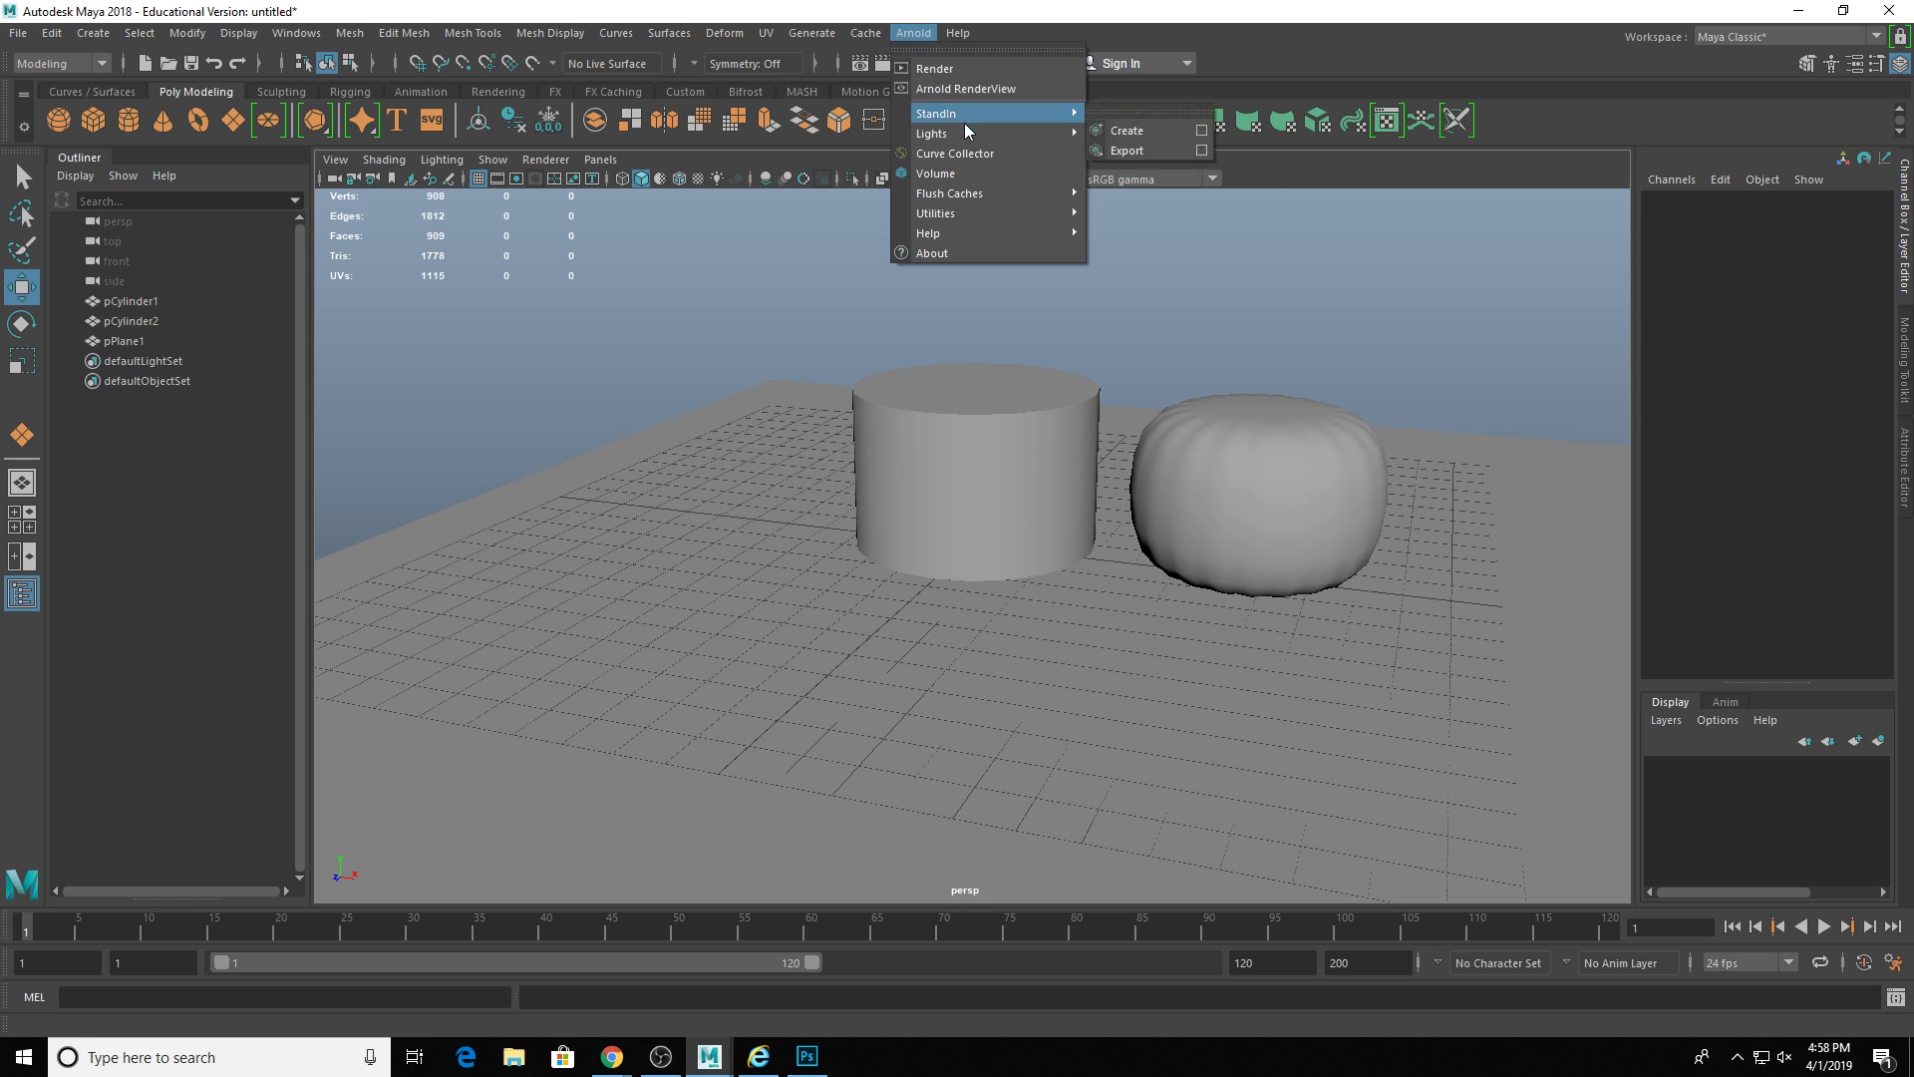
mouse_move(992, 134)
click(1146, 170)
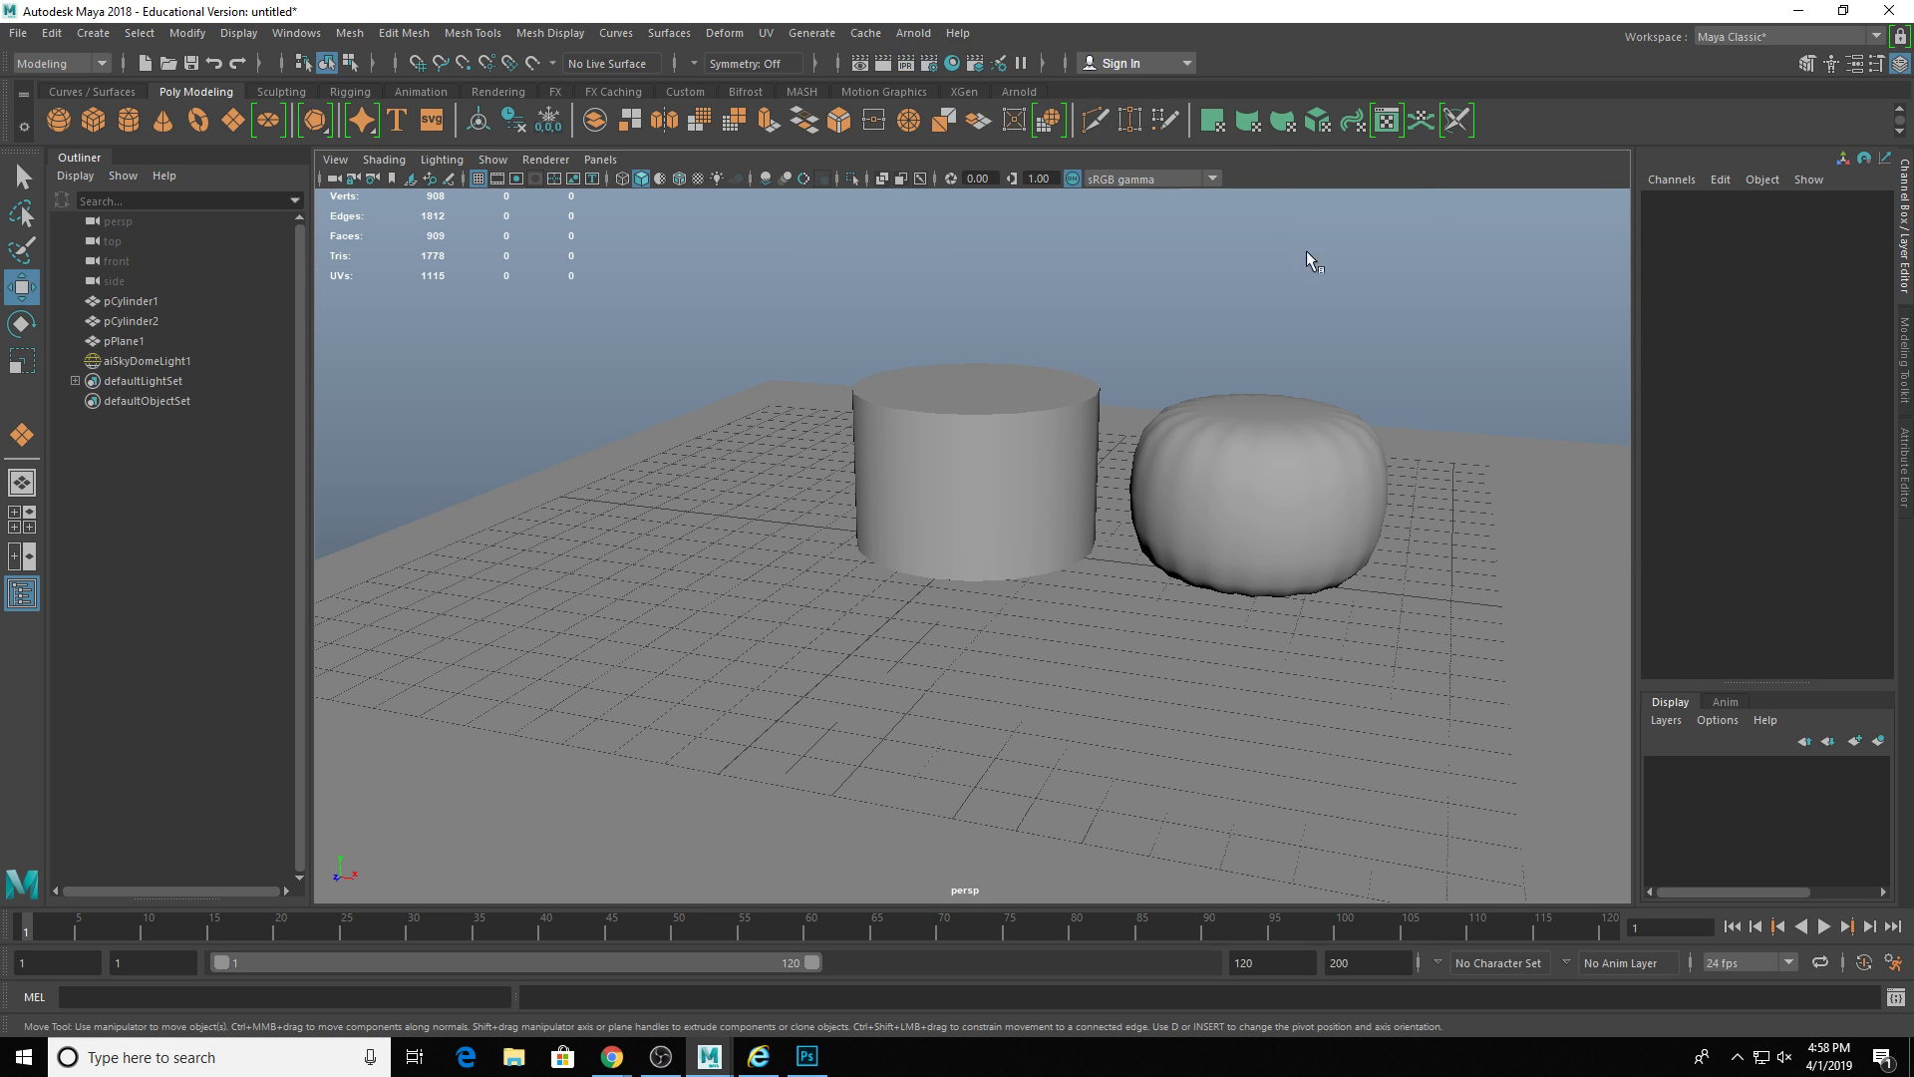
- Assign a new aiStandardSurface material to the pumpkin and rename it red
alt+drag(1315, 504, 1176, 479)
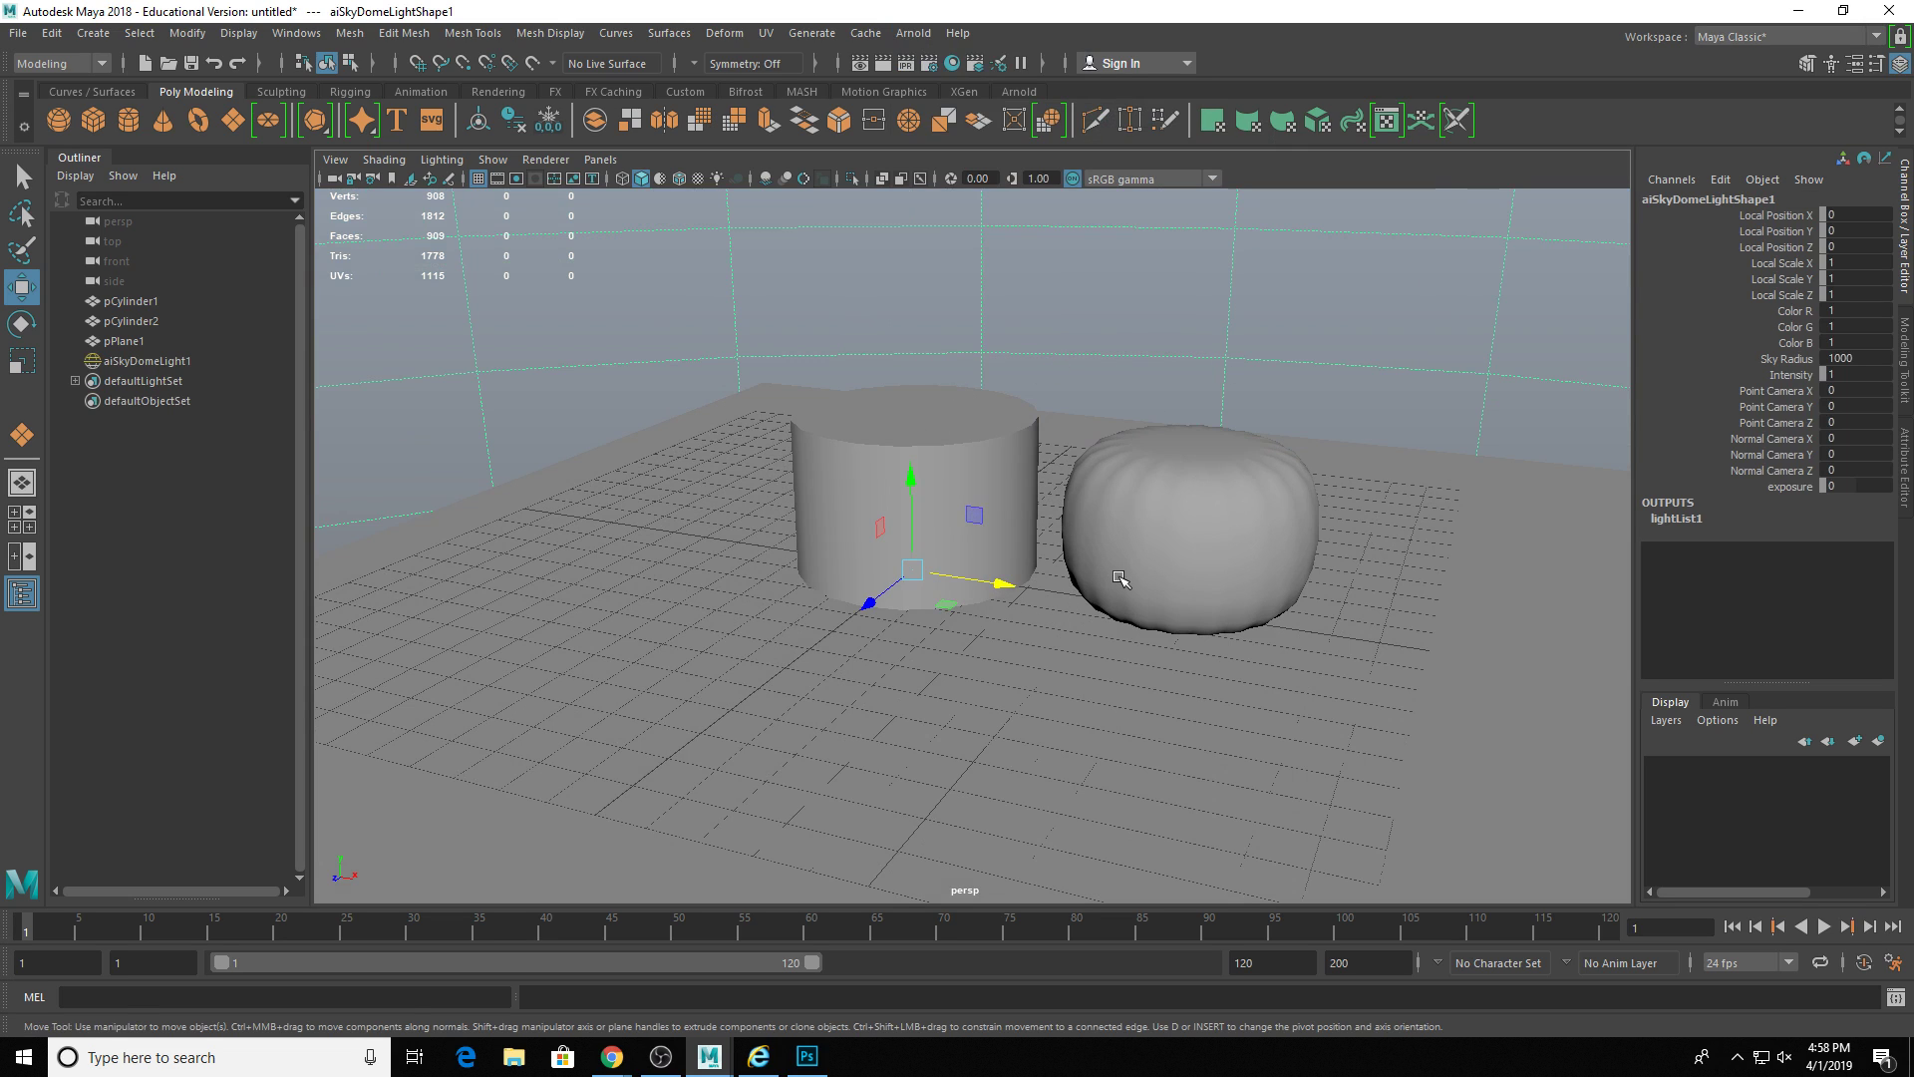
key(q)
click(1098, 517)
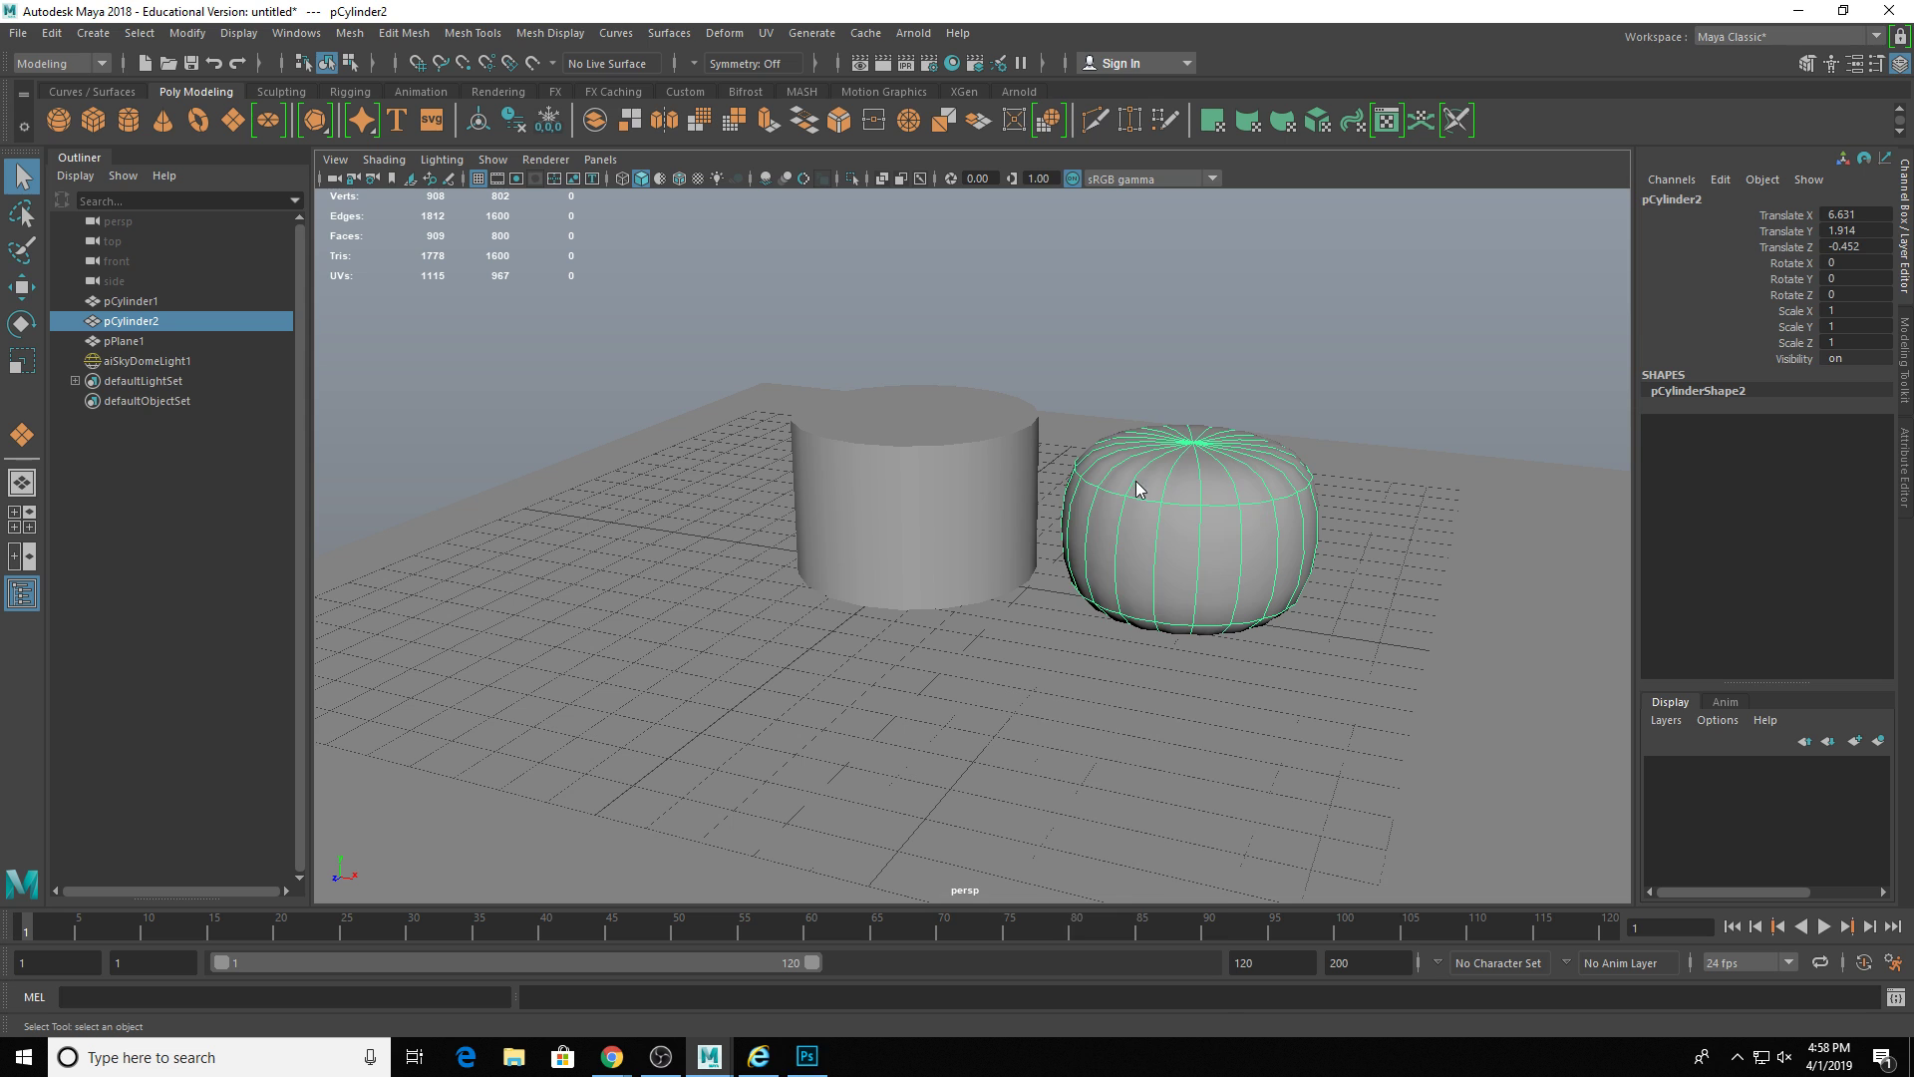
right_drag(1140, 488, 1106, 947)
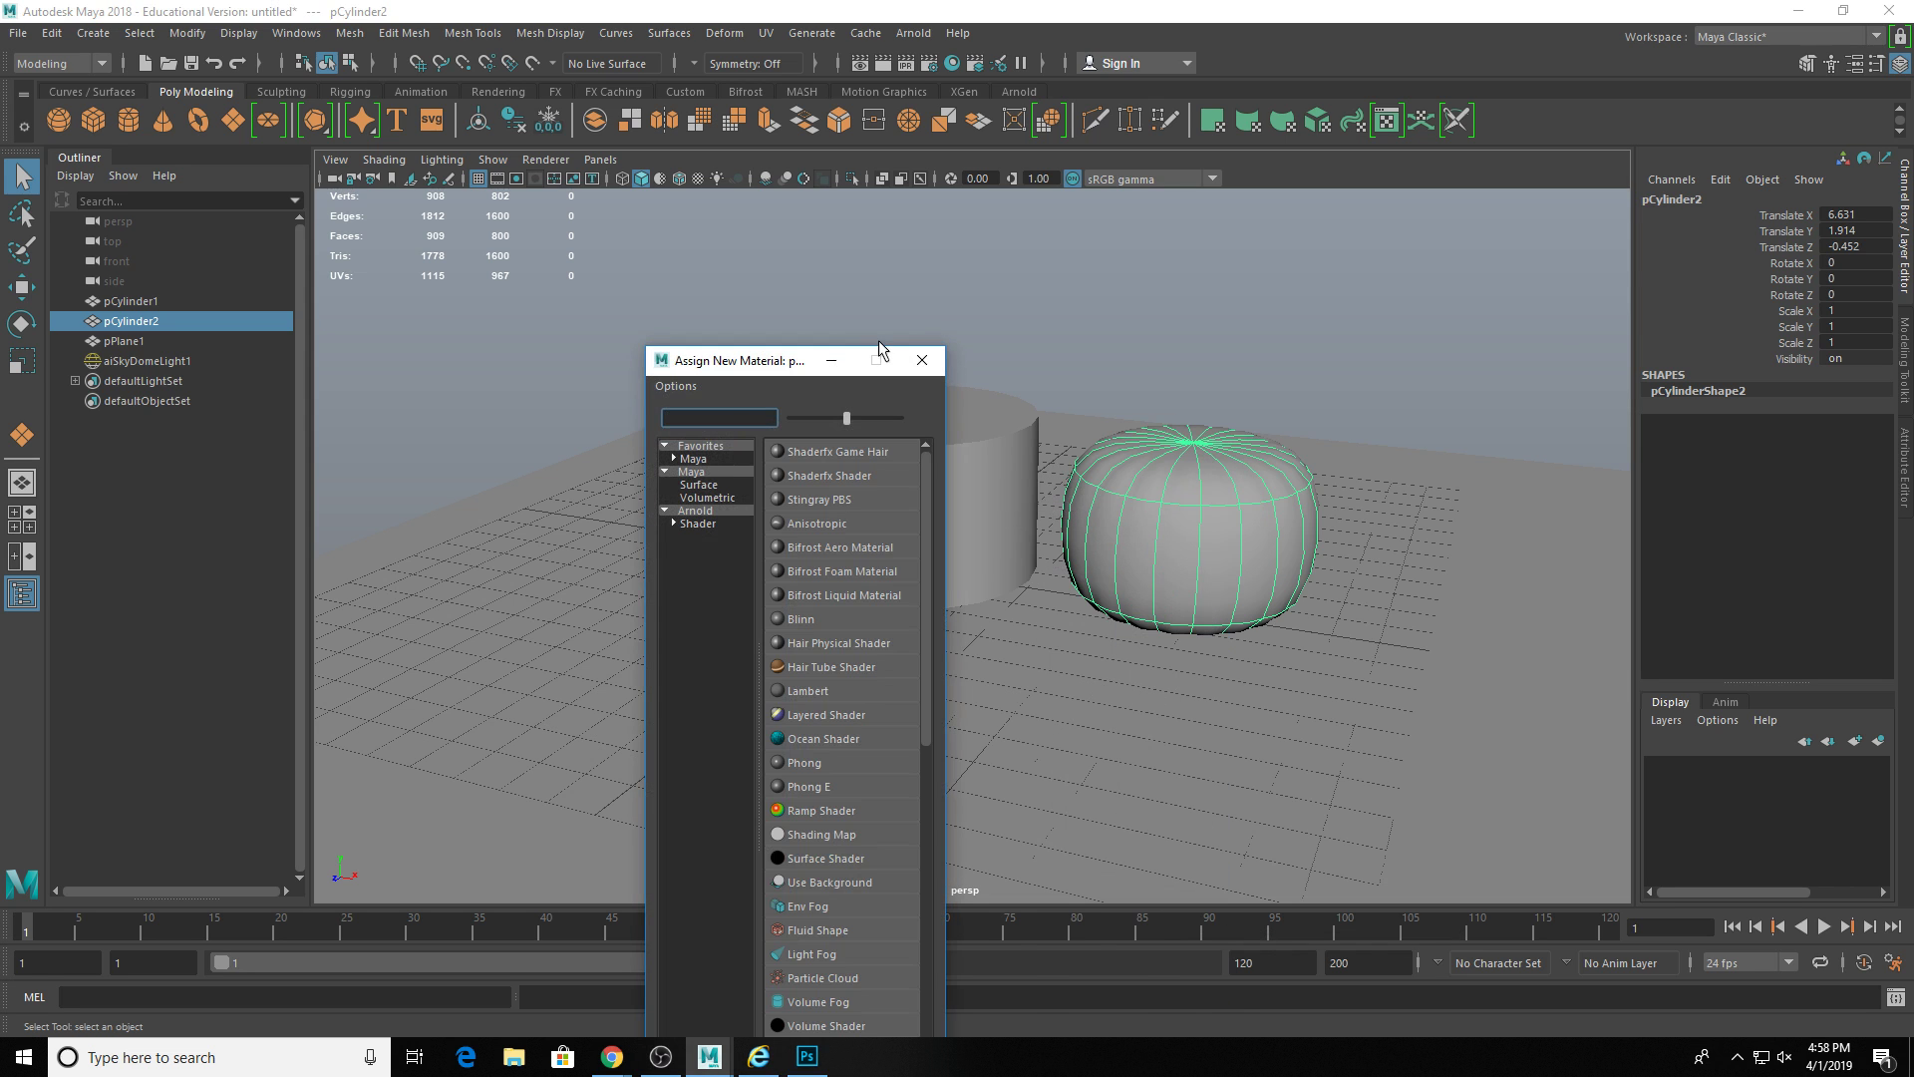
click(695, 511)
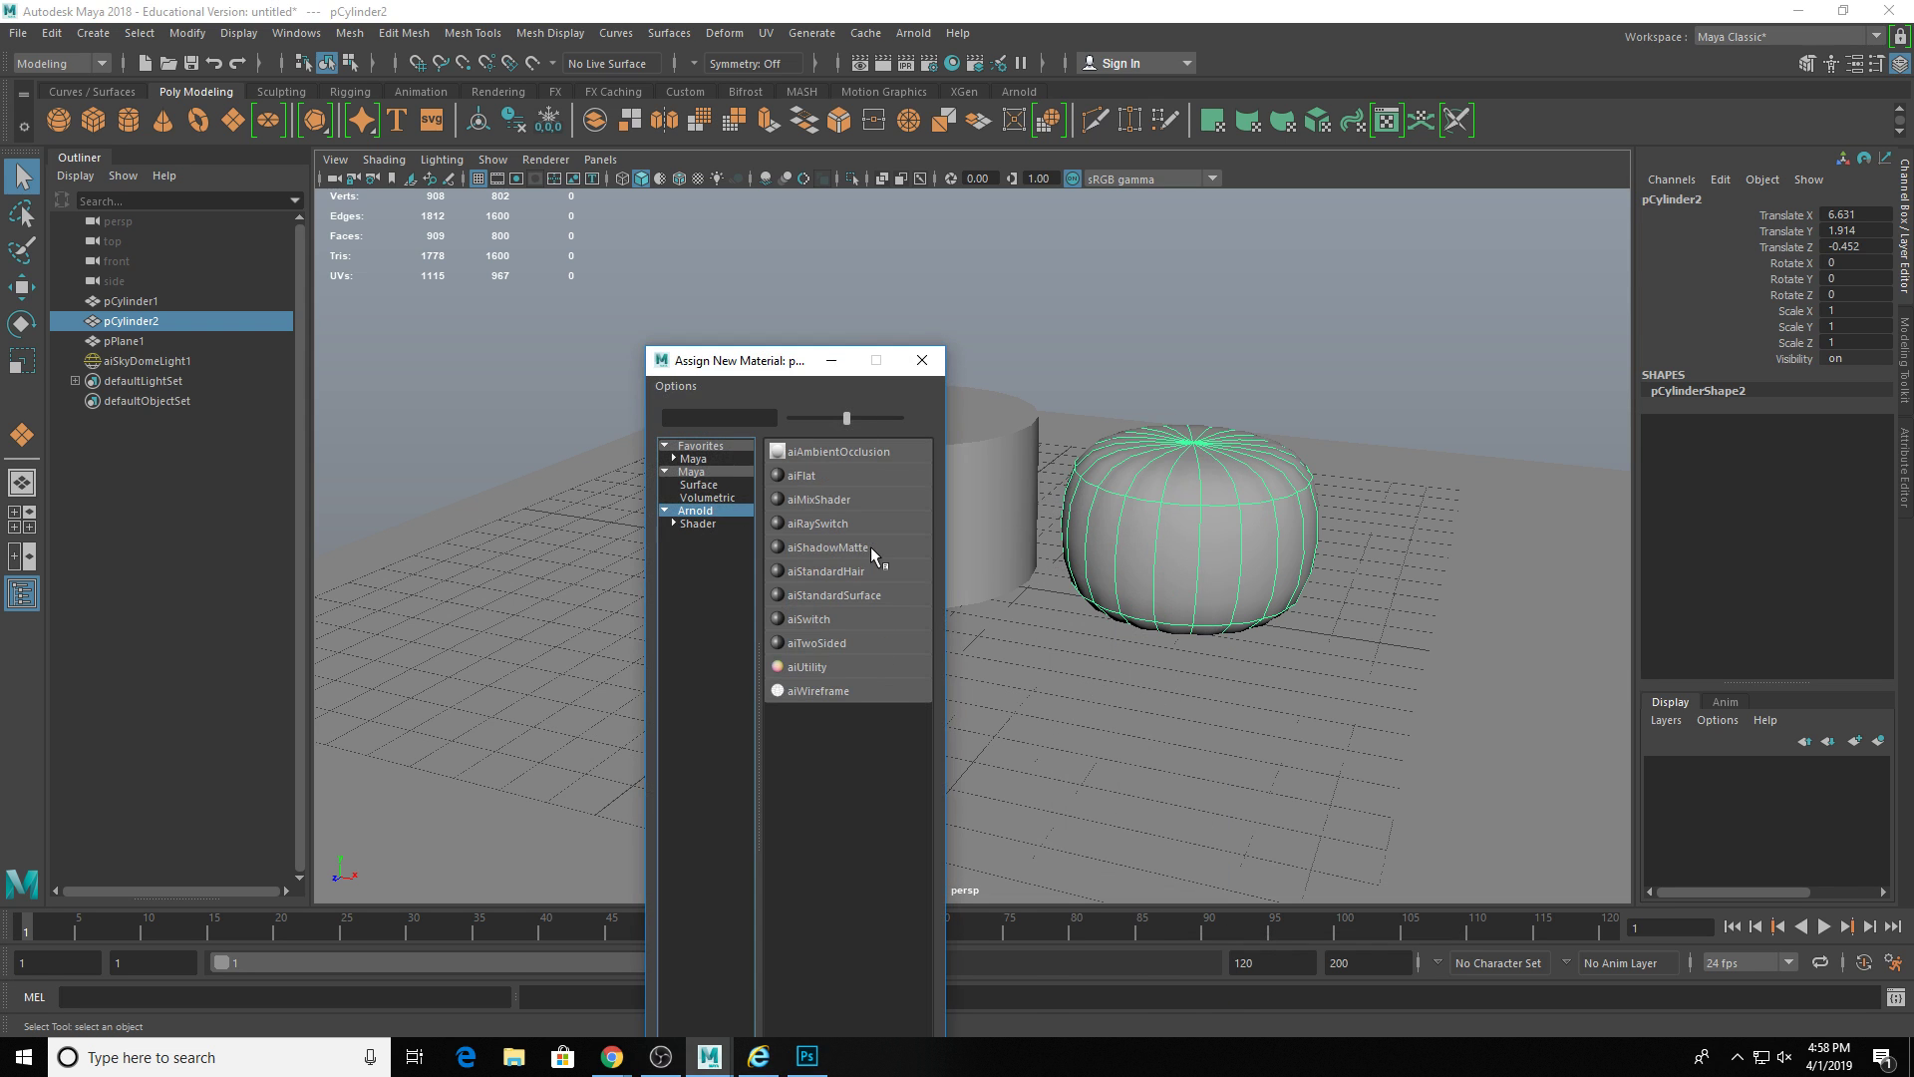
click(869, 601)
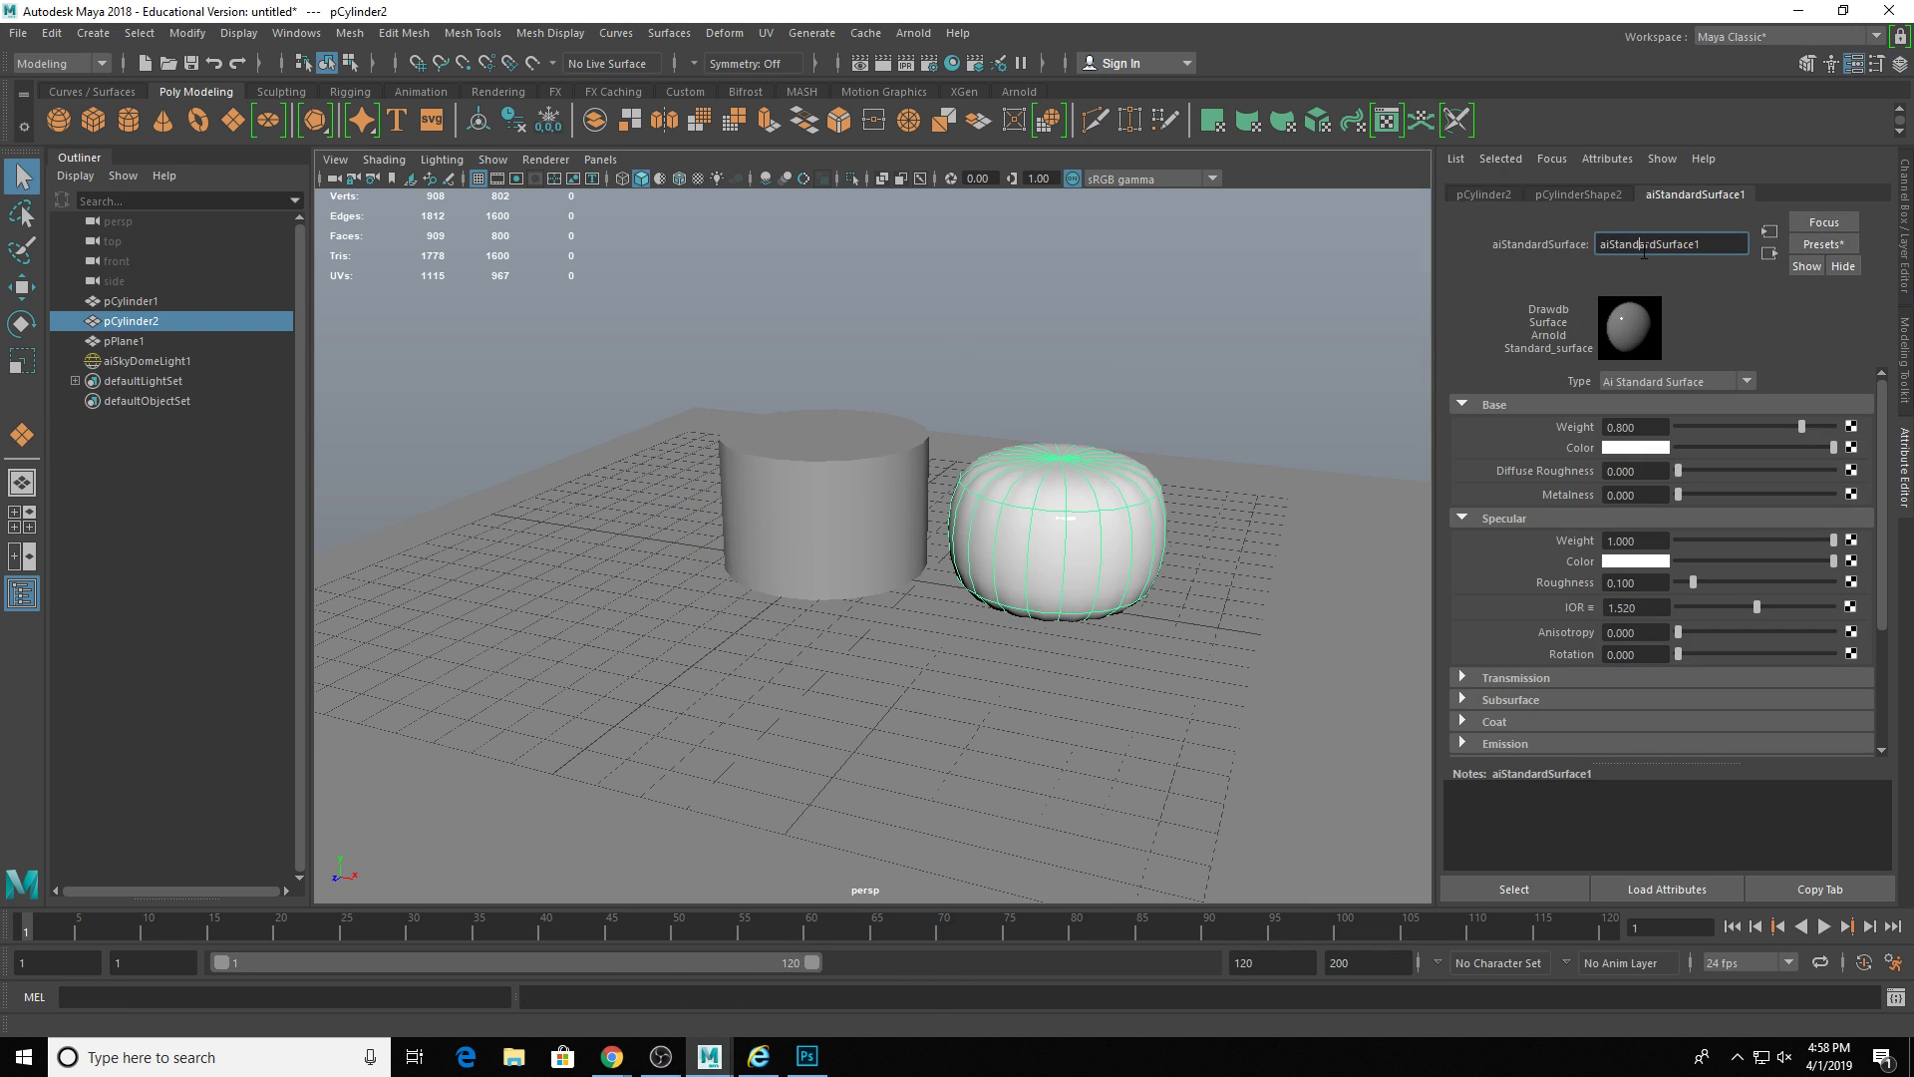
double_click(1644, 246)
text(red)
- Set the material's Base Color to pink and switch to textured display
click(1635, 447)
click(1545, 396)
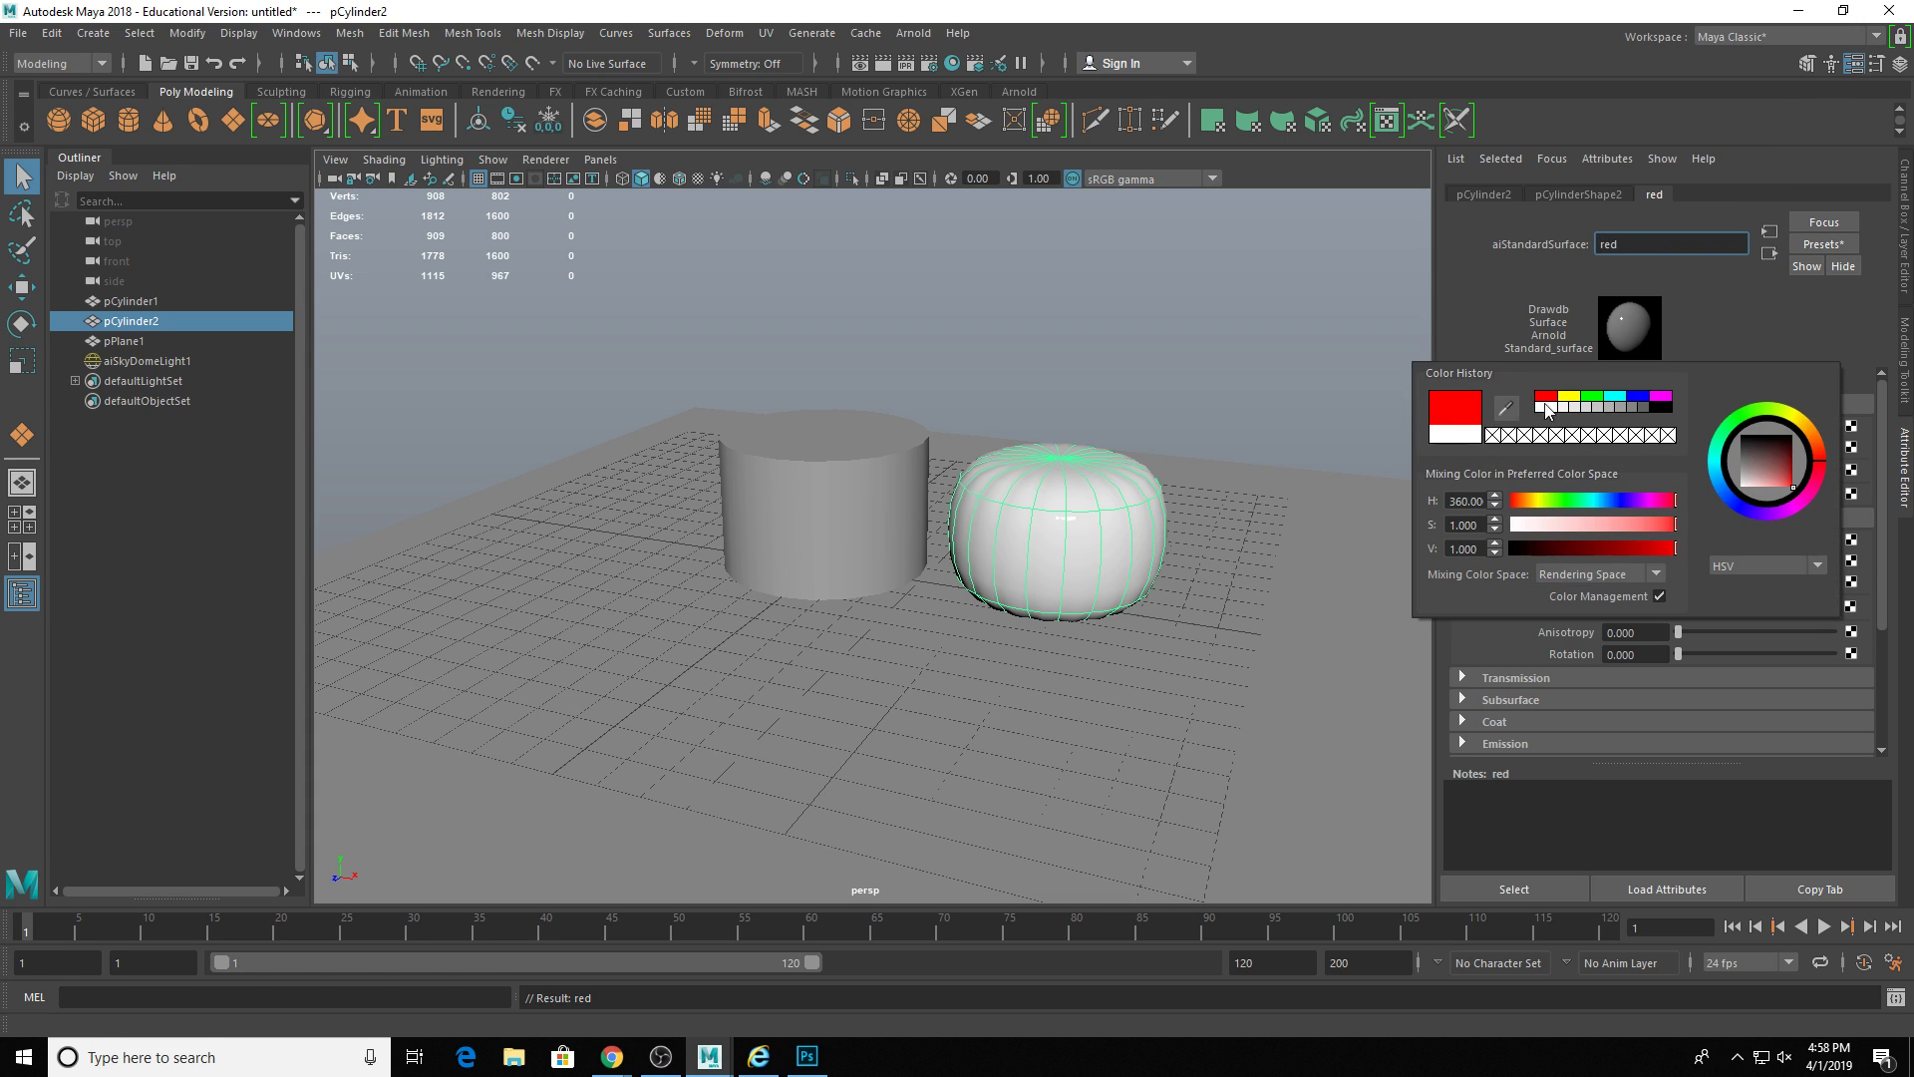
click(1618, 523)
click(1244, 395)
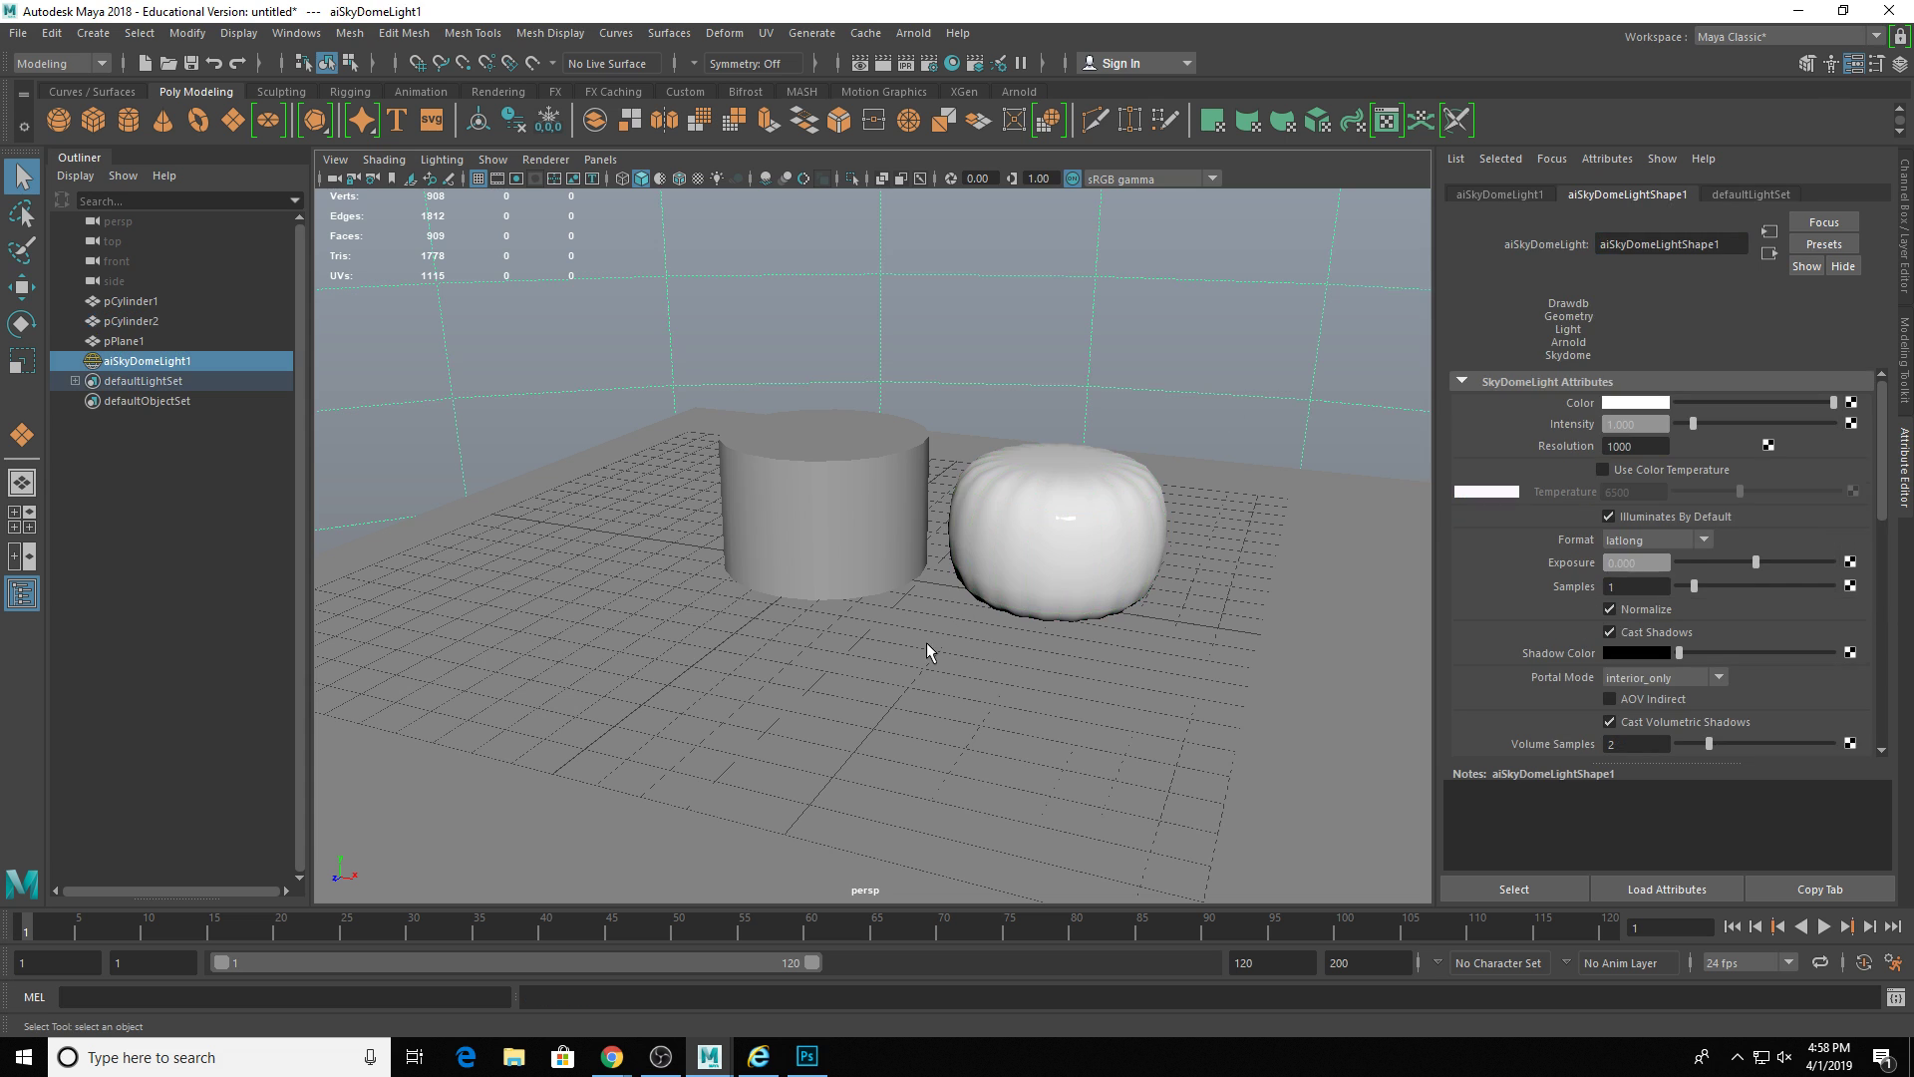
key(6)
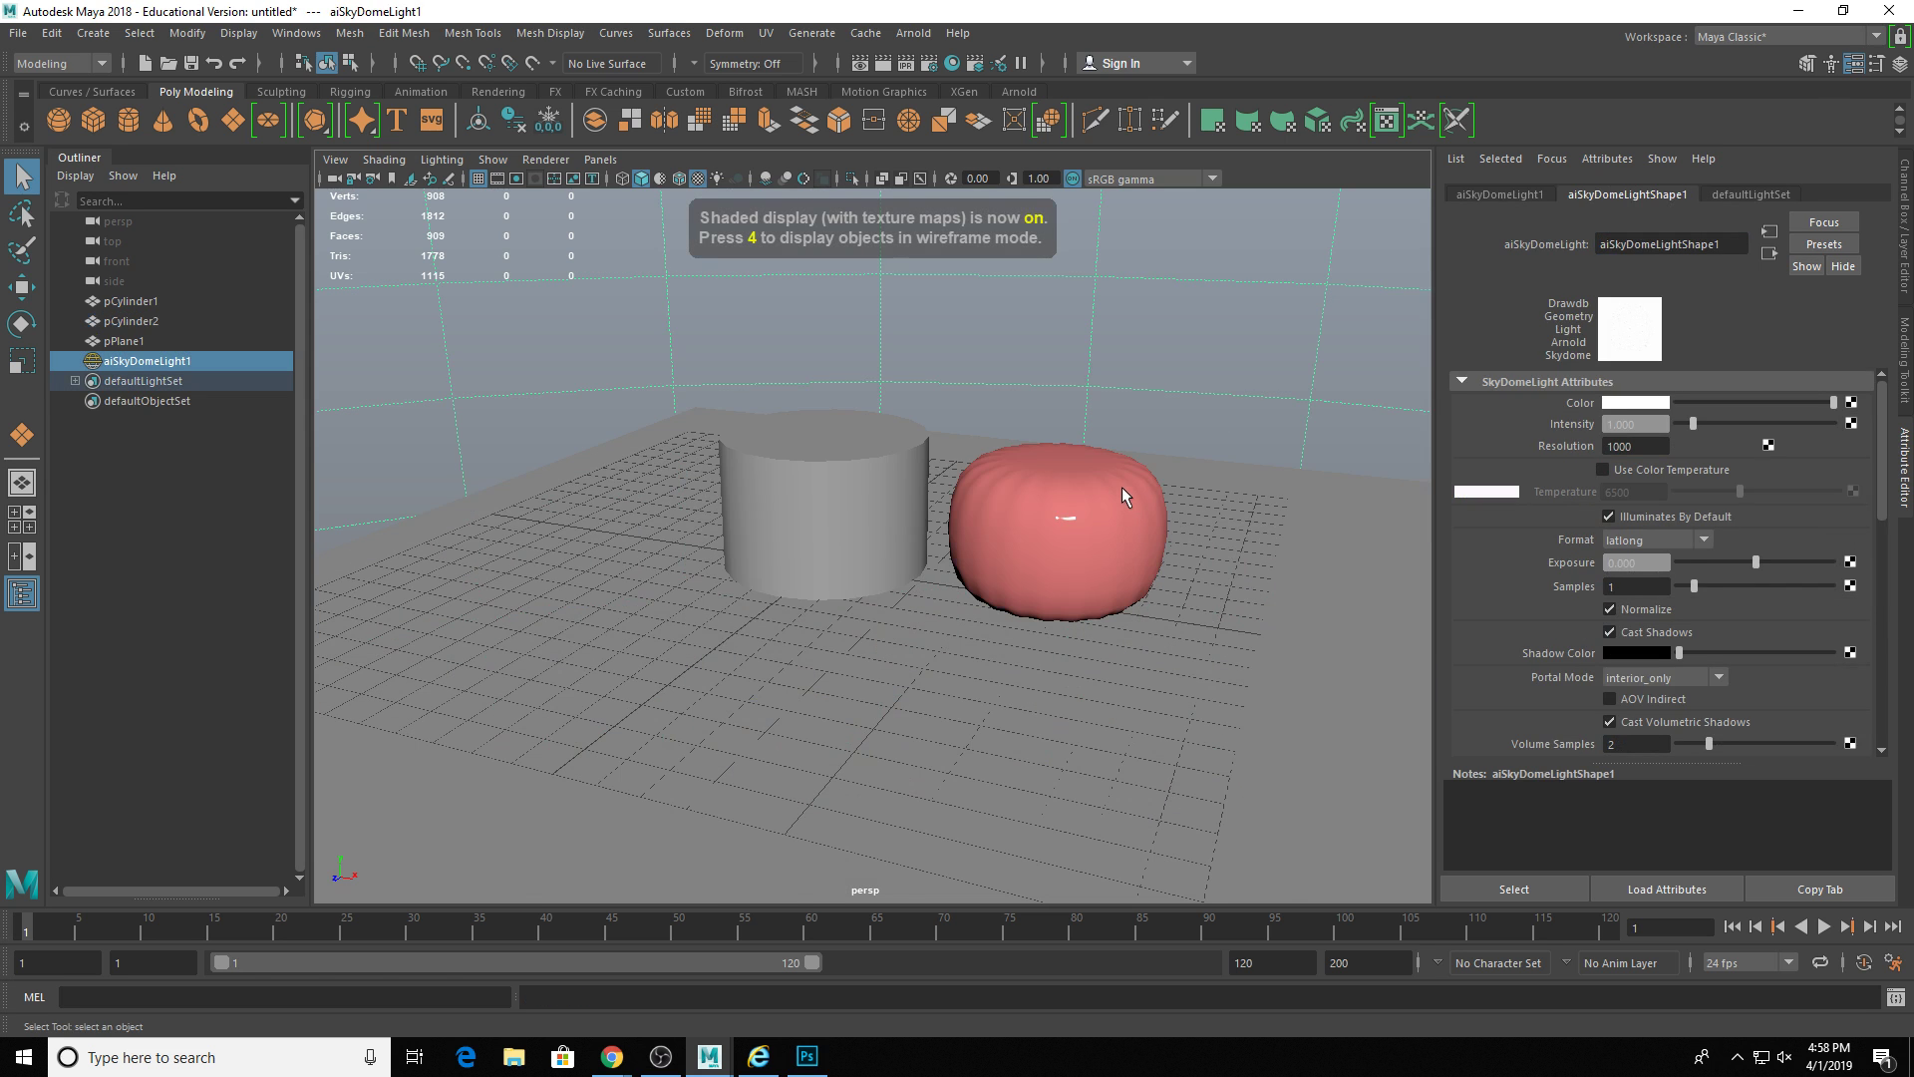
scroll(1121, 487, up, 3)
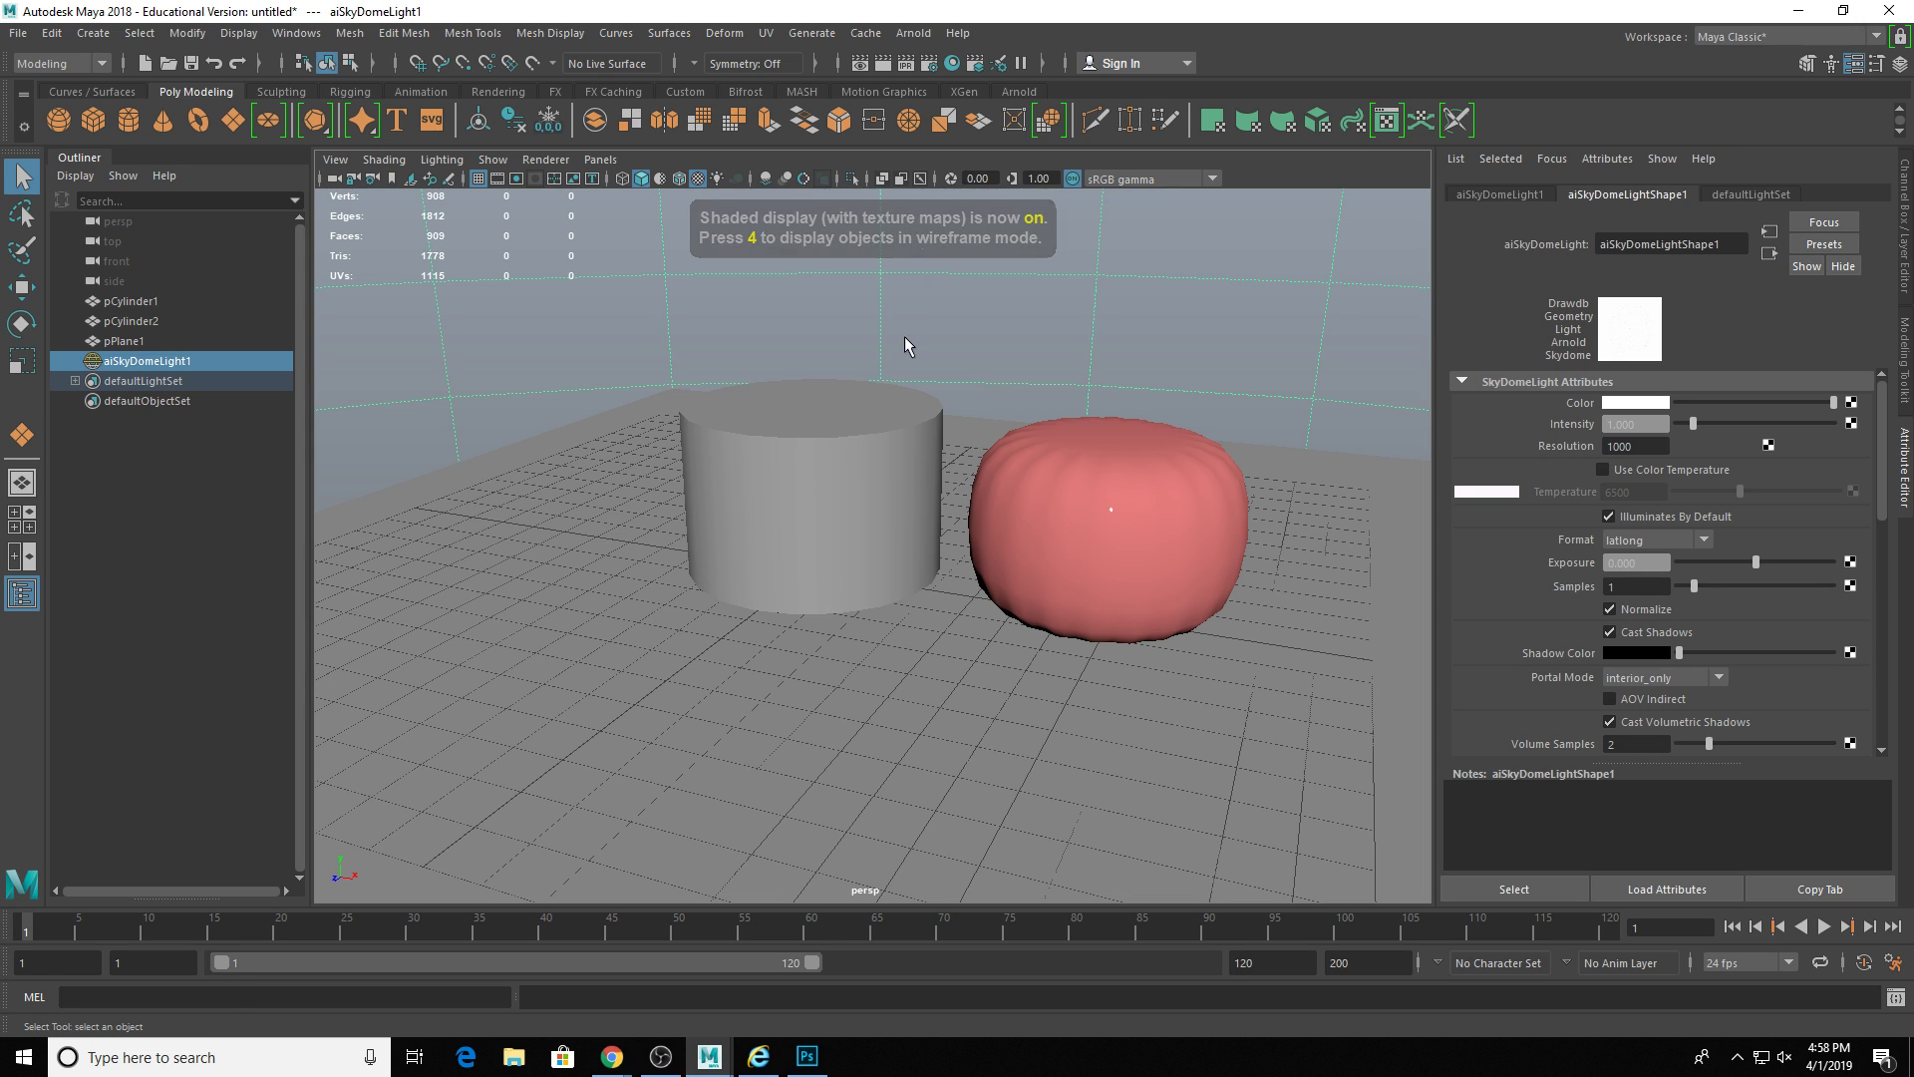
- Render the scene with Arnold in Render View and enlarge the window
click(858, 64)
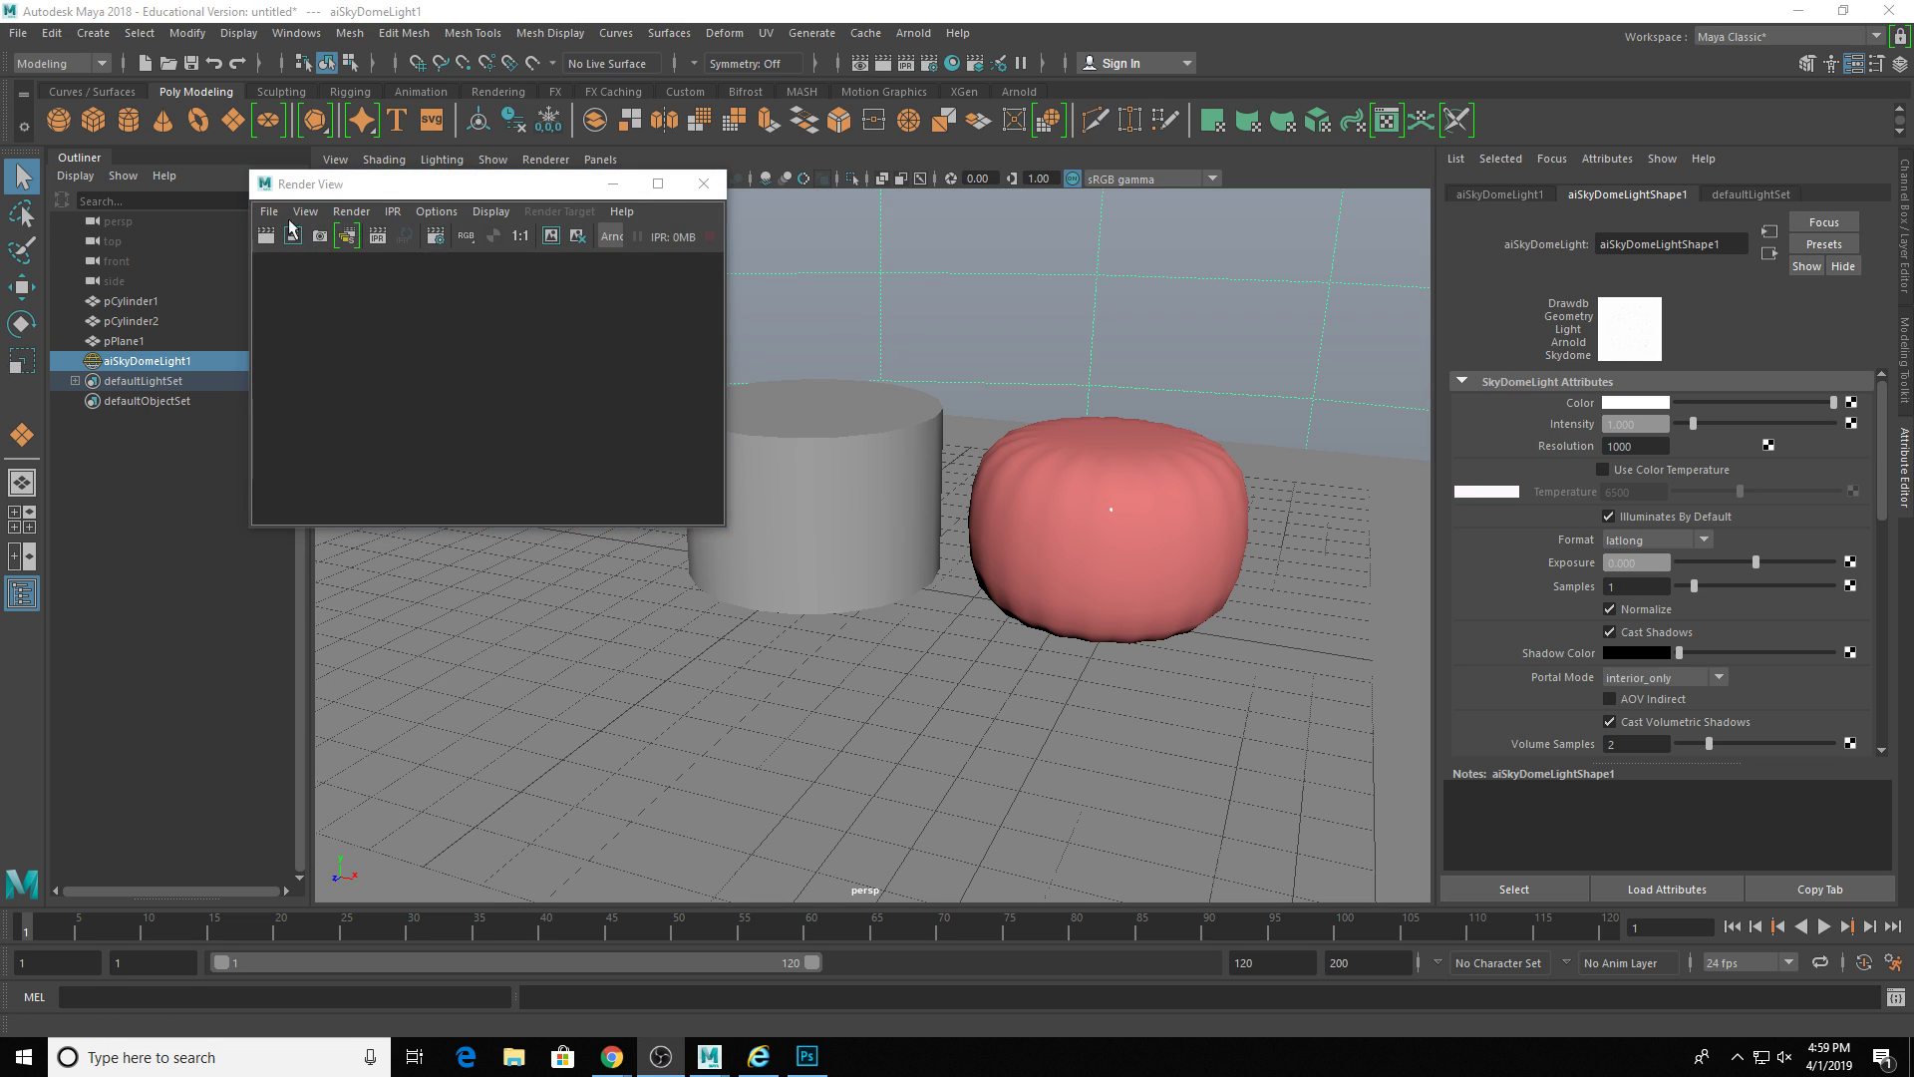
click(266, 236)
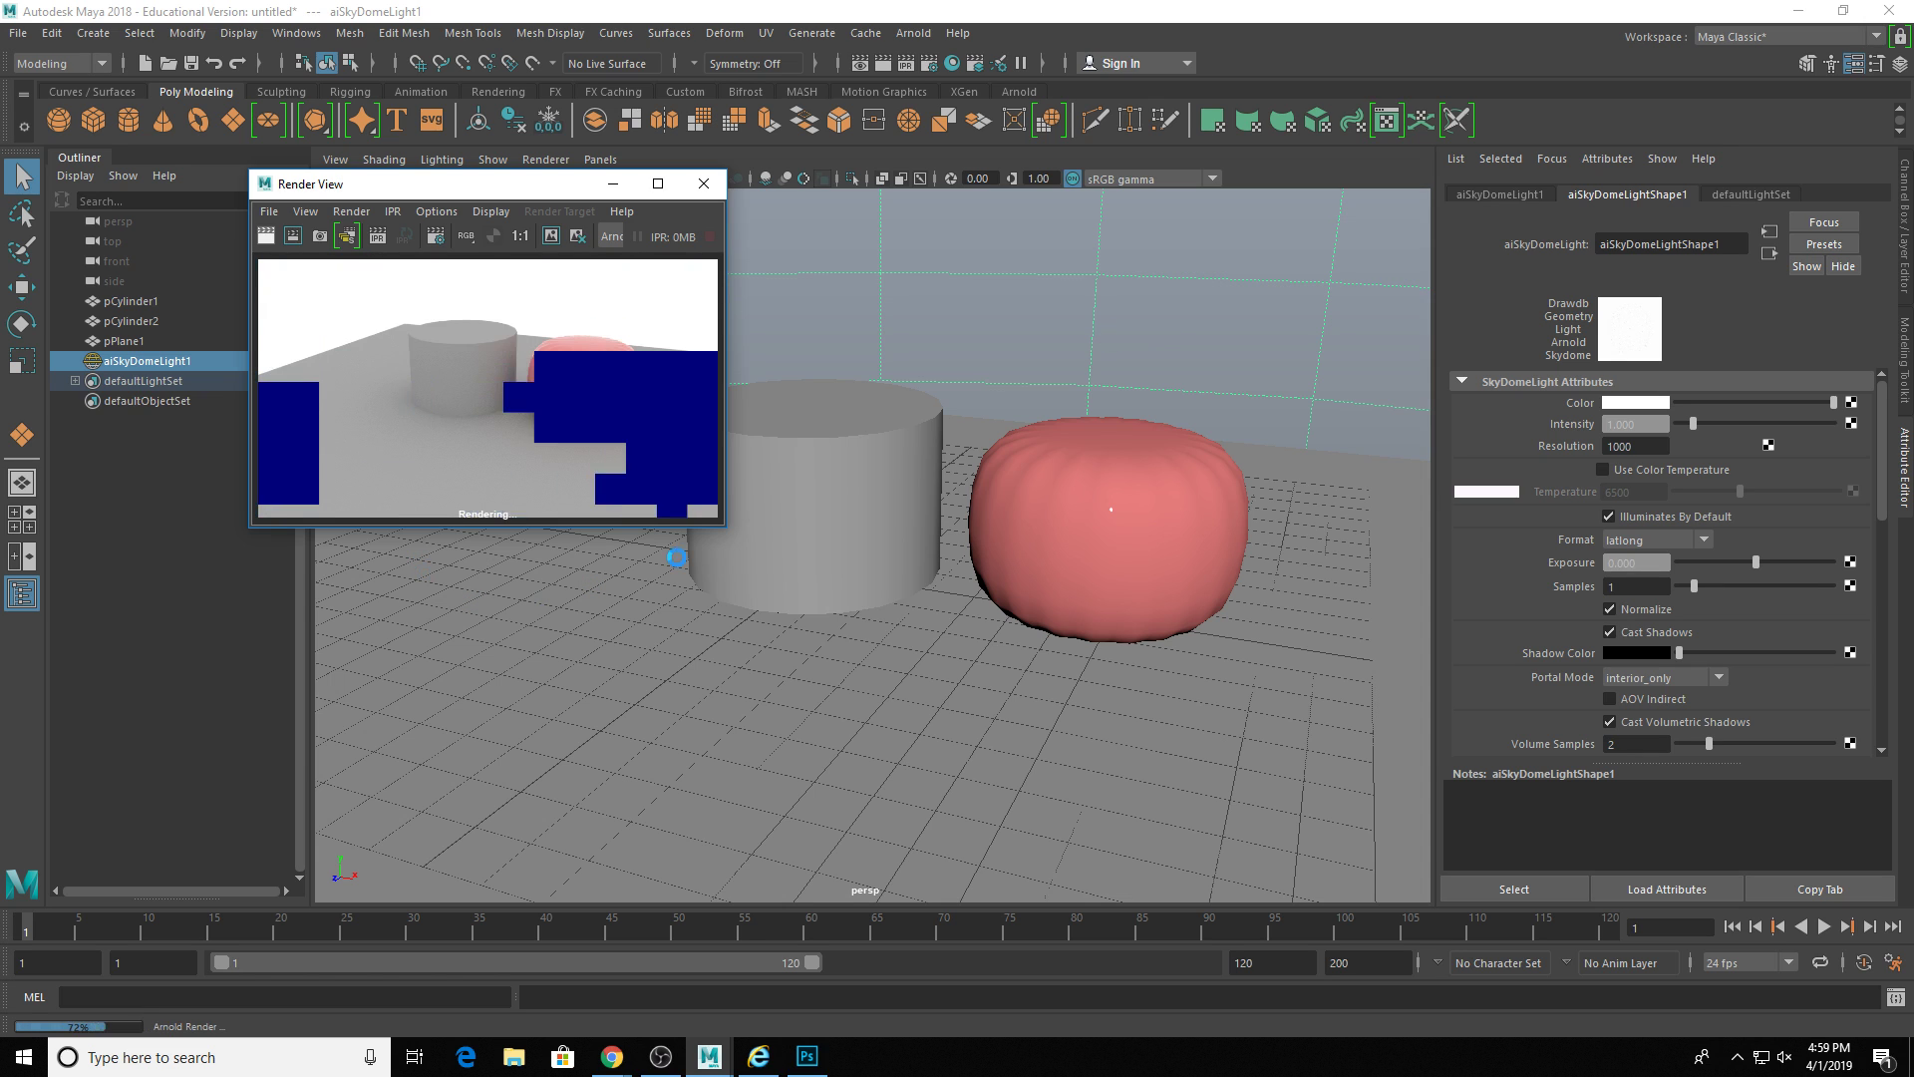
scroll(1104, 504, up, 2)
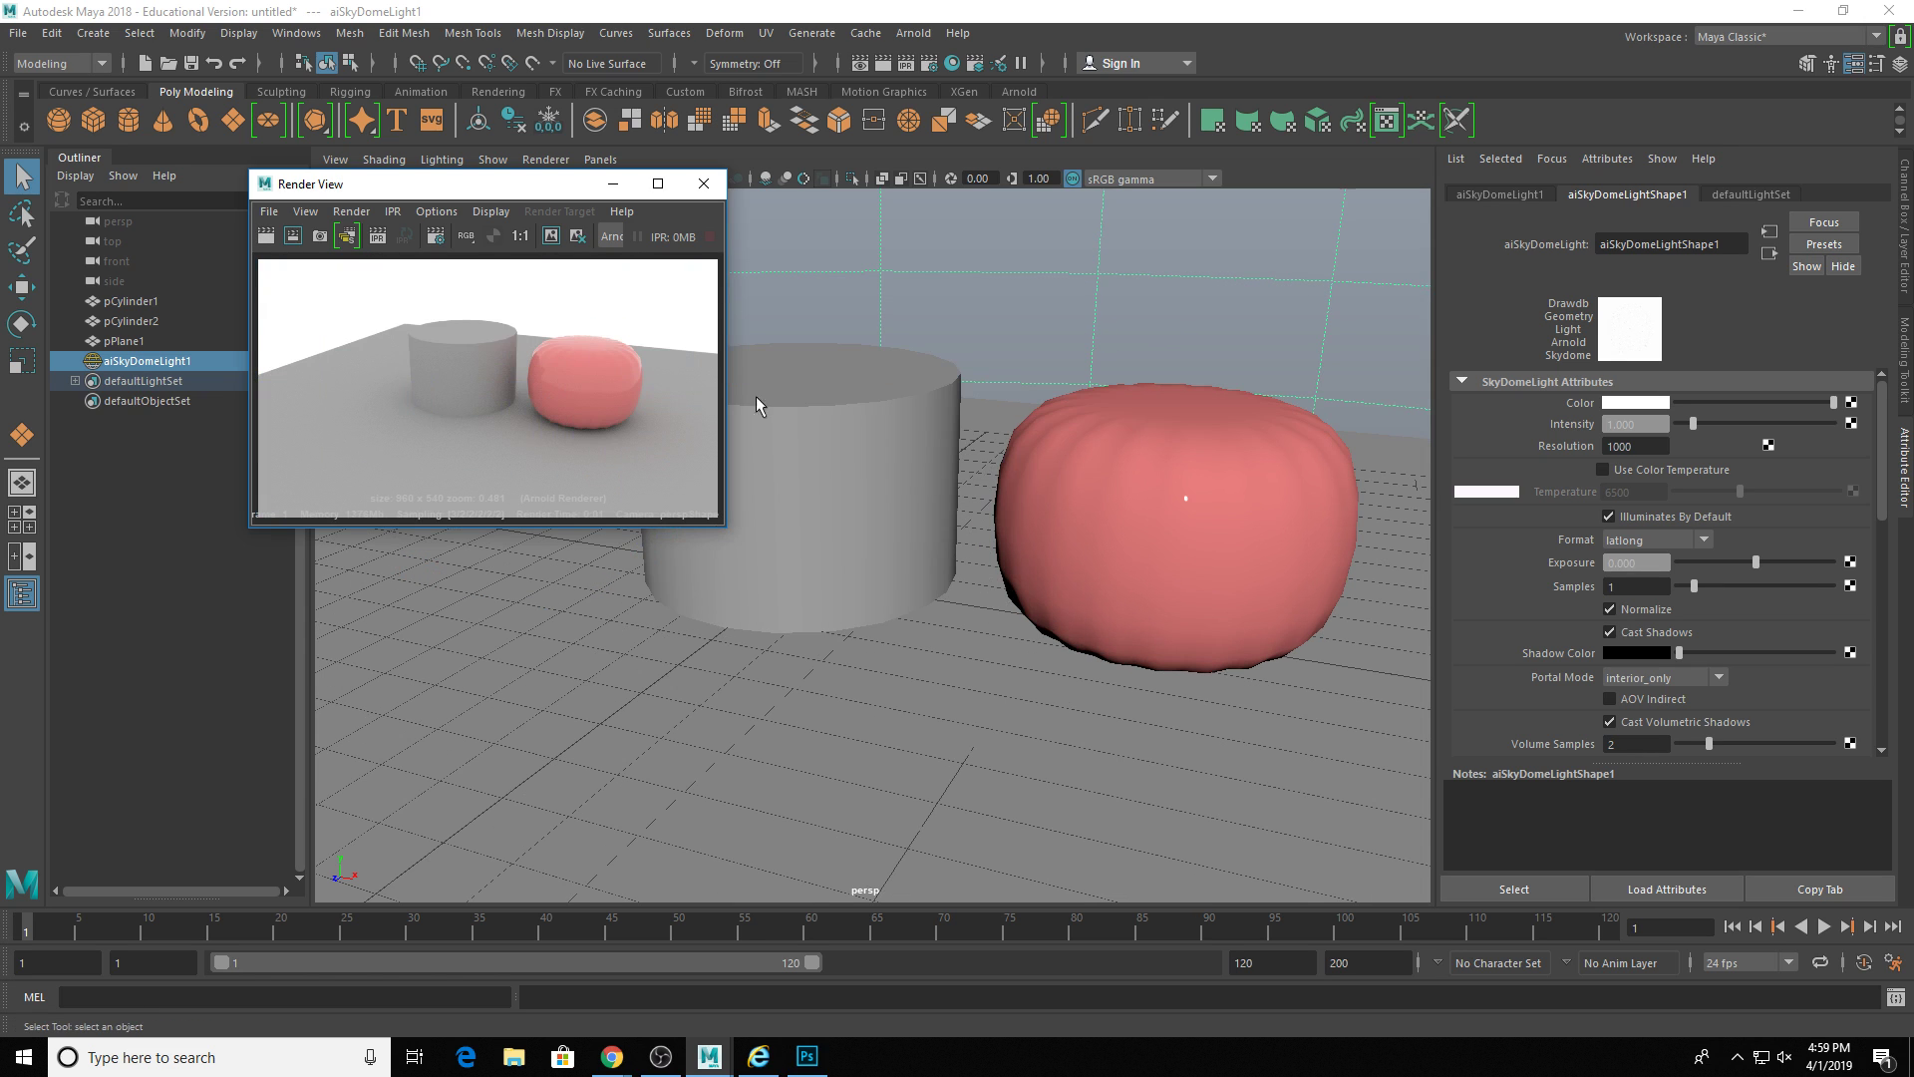
click(268, 237)
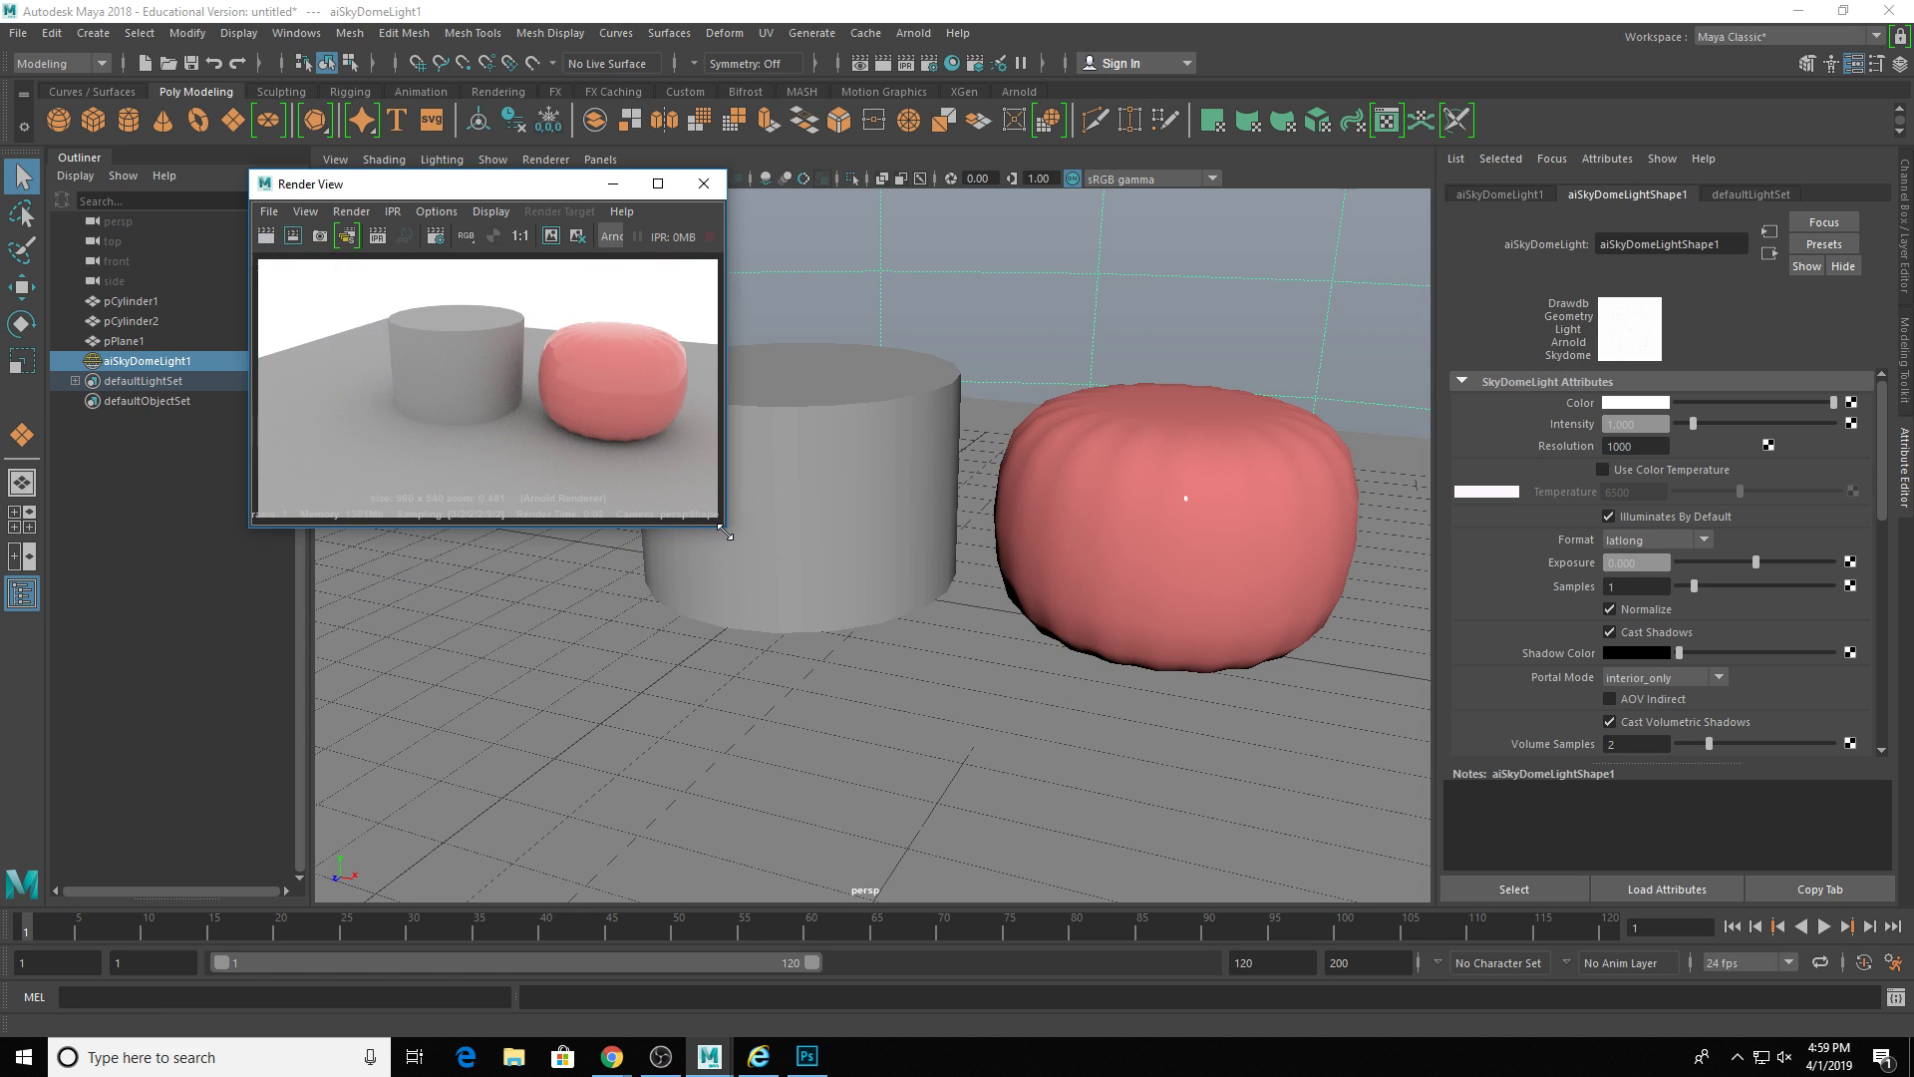
drag(725, 528, 1064, 768)
- Save the colour-managed render as the PNG render2
click(269, 211)
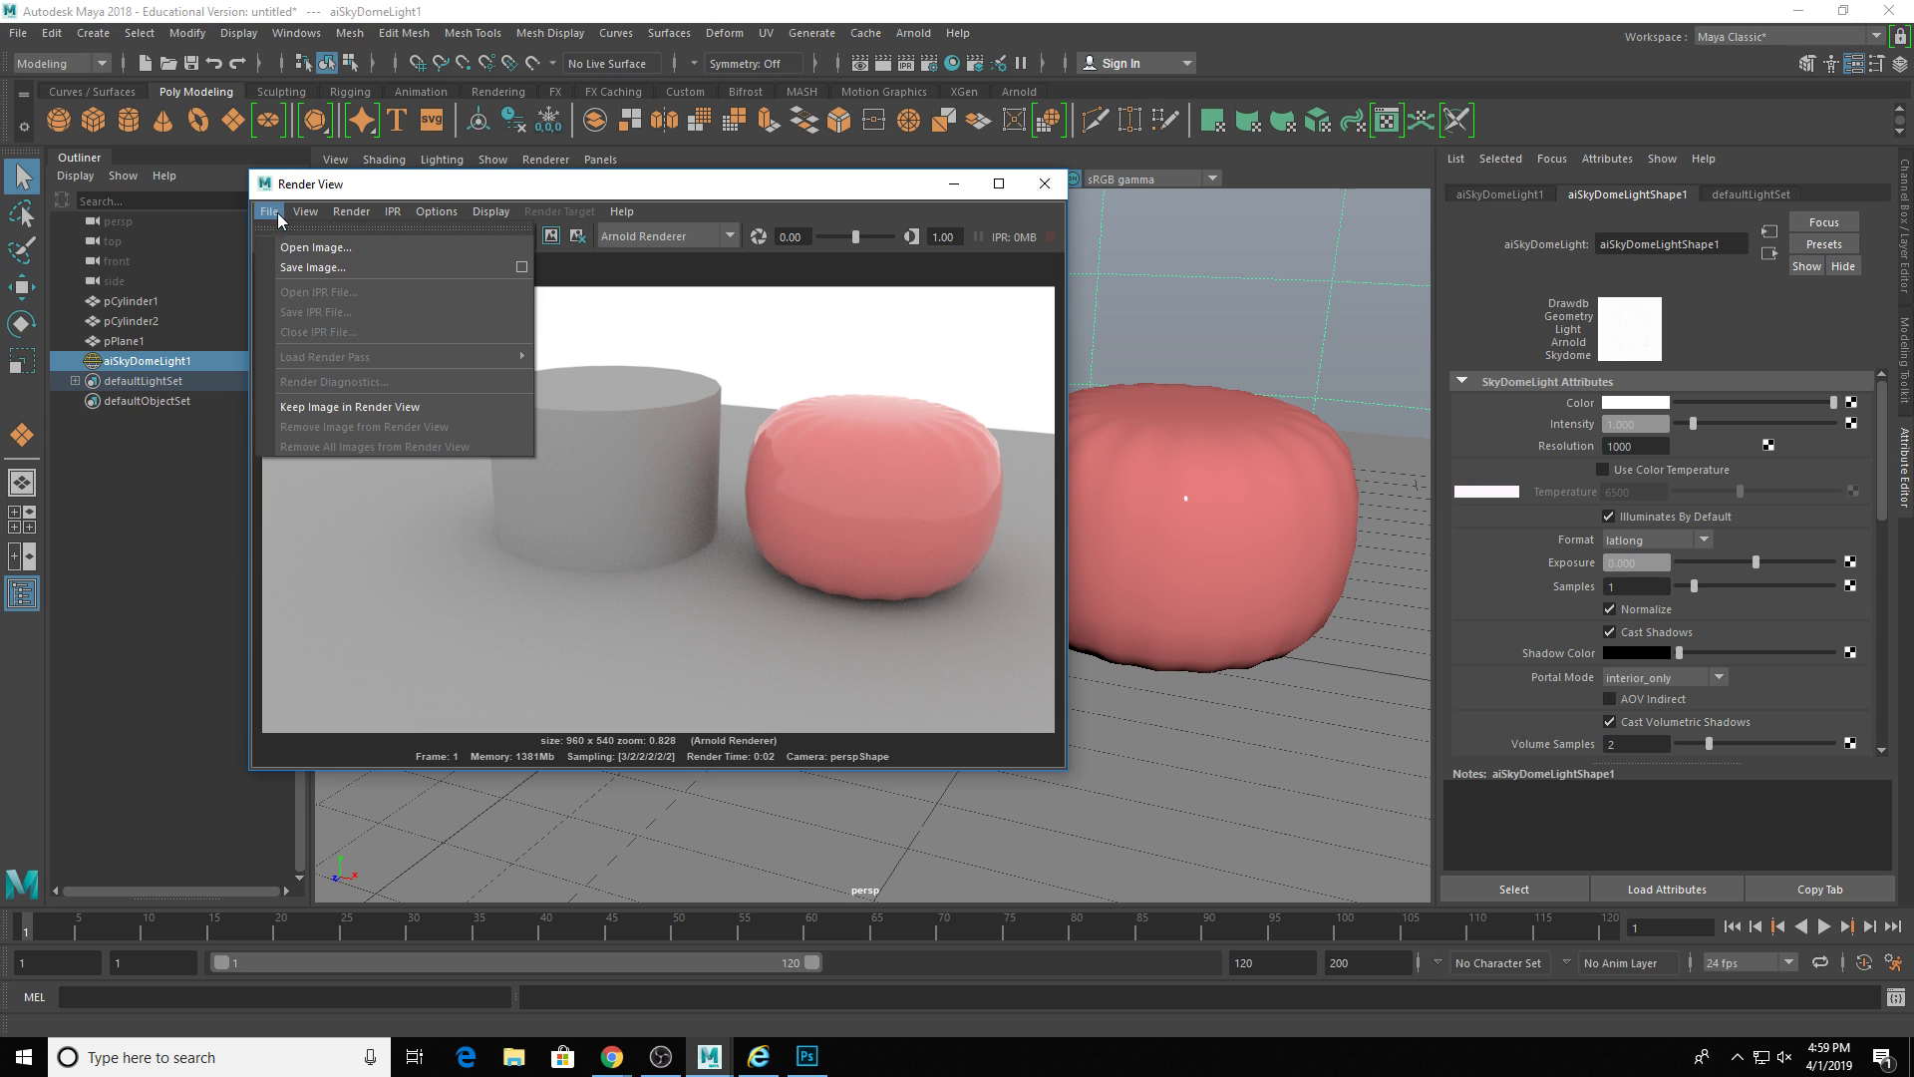
click(319, 262)
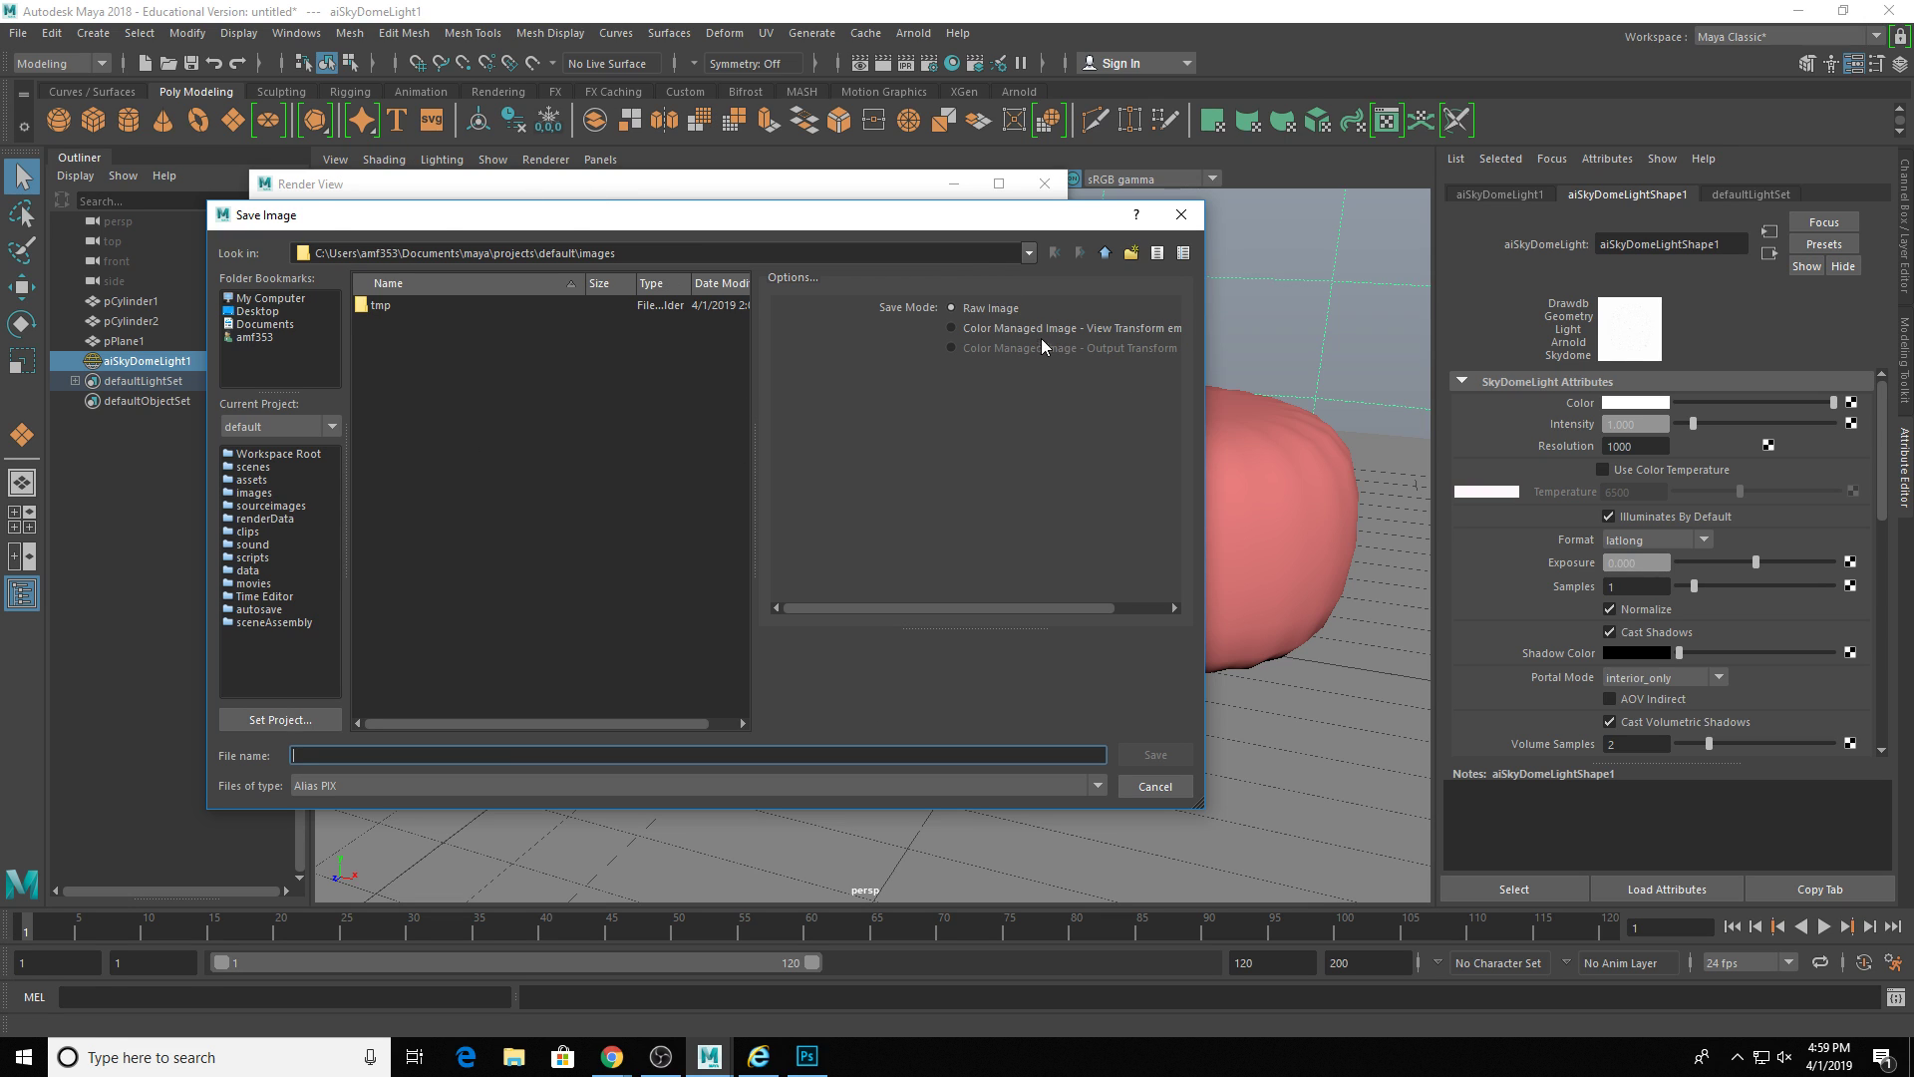
click(974, 329)
drag(883, 230, 908, 360)
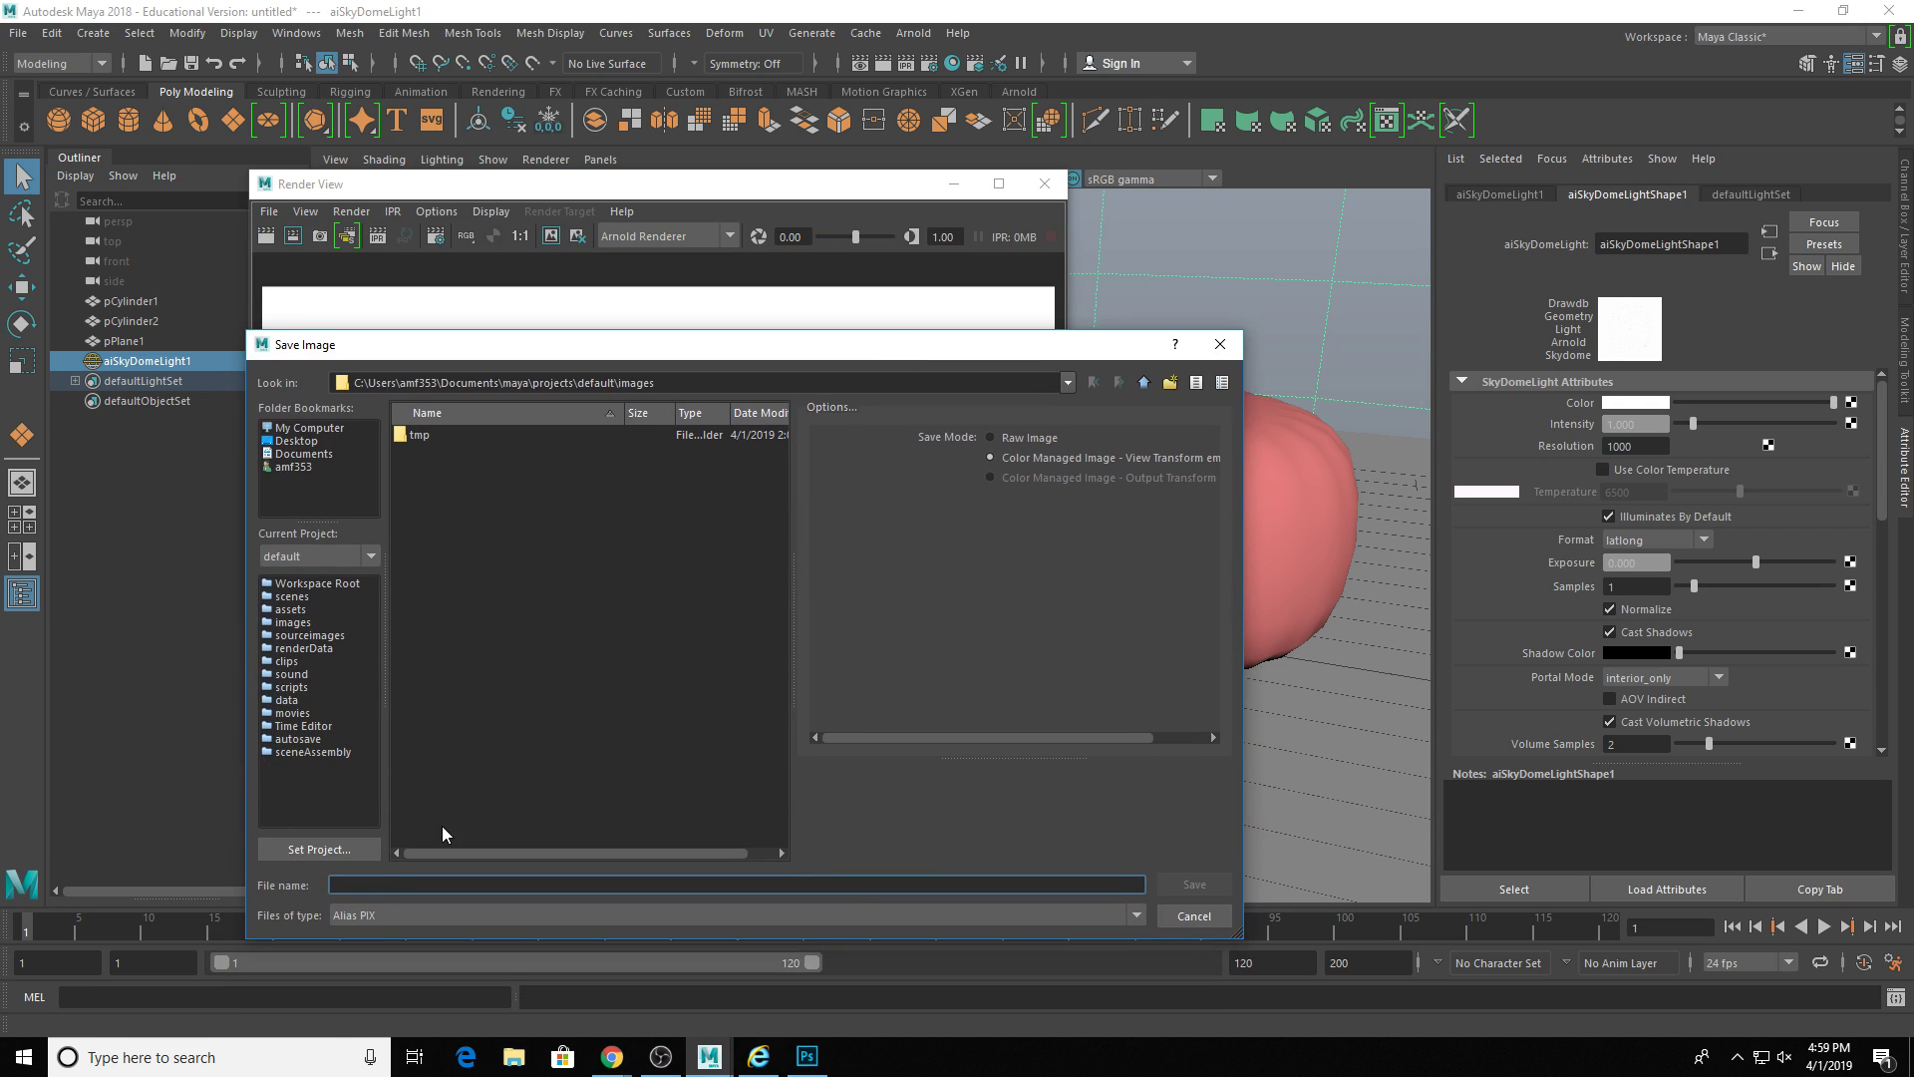
text(render2)
click(481, 915)
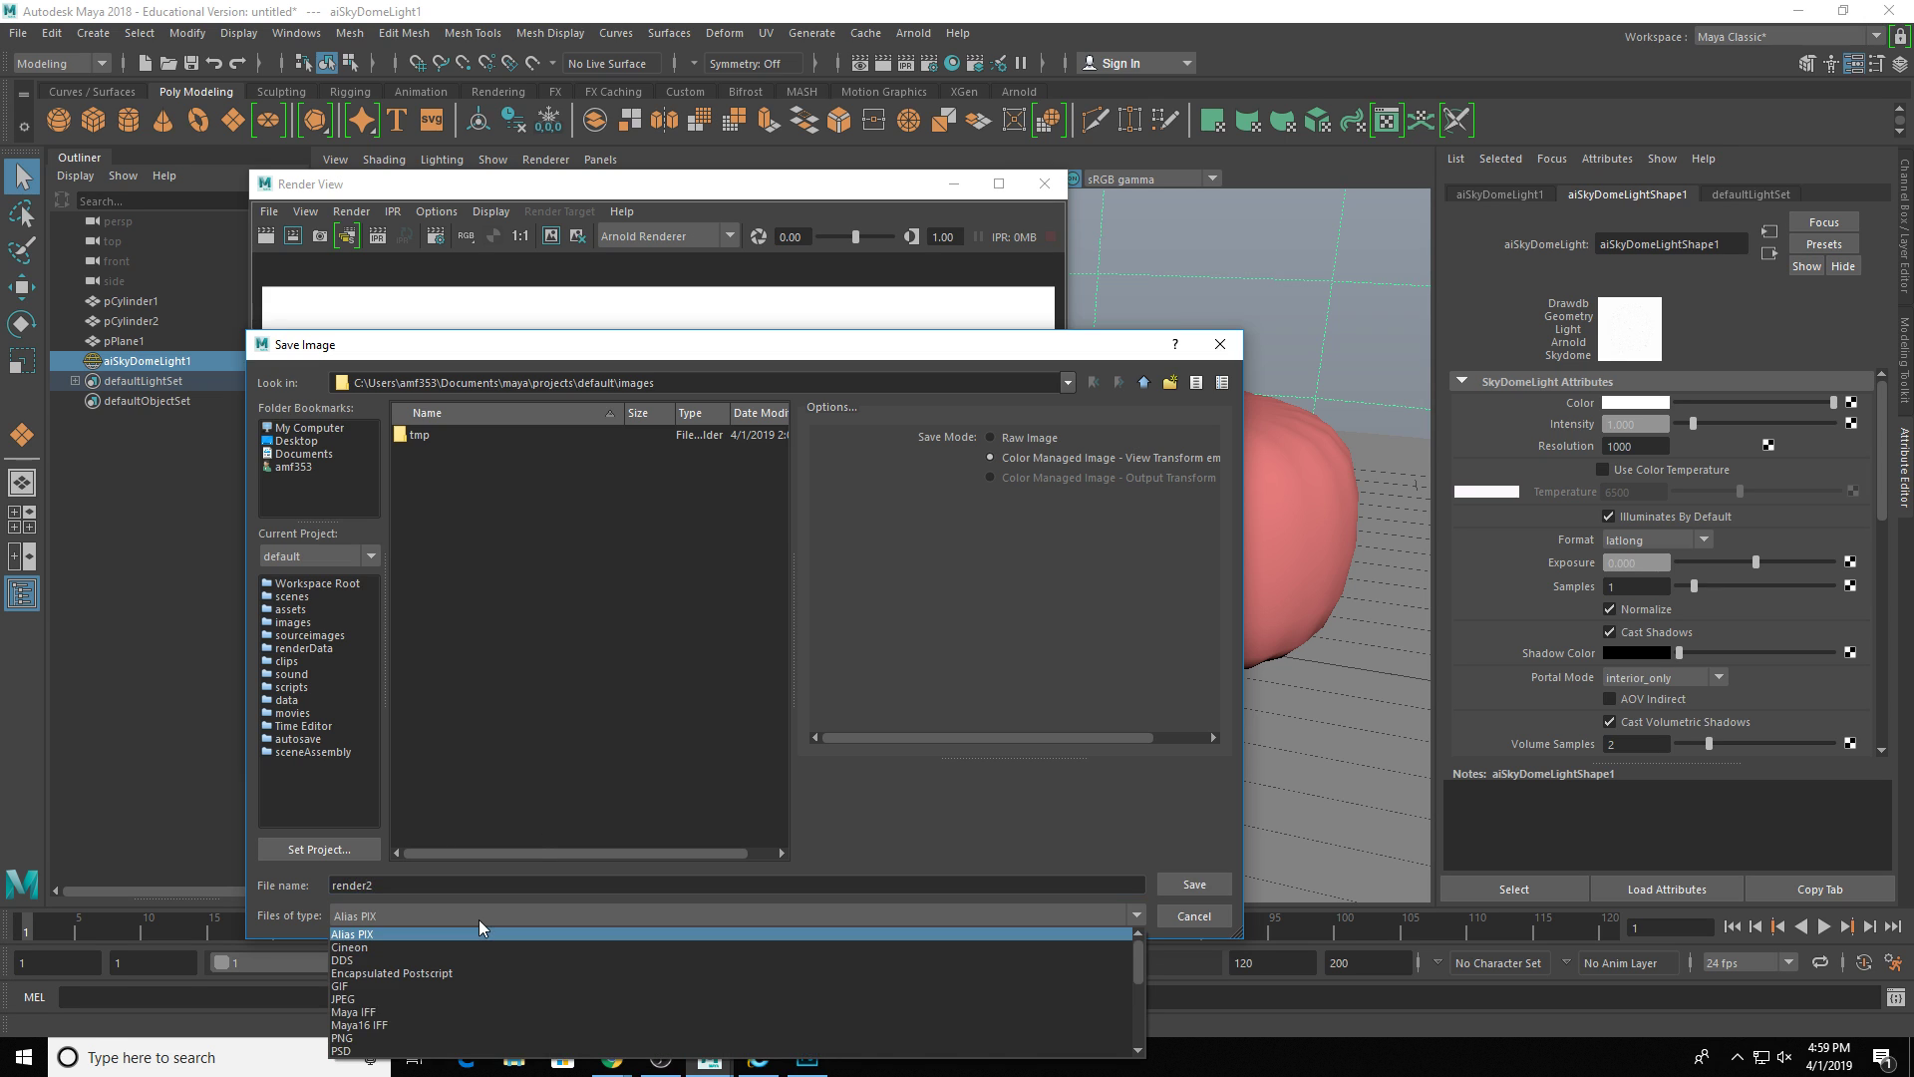
click(426, 1038)
click(1228, 882)
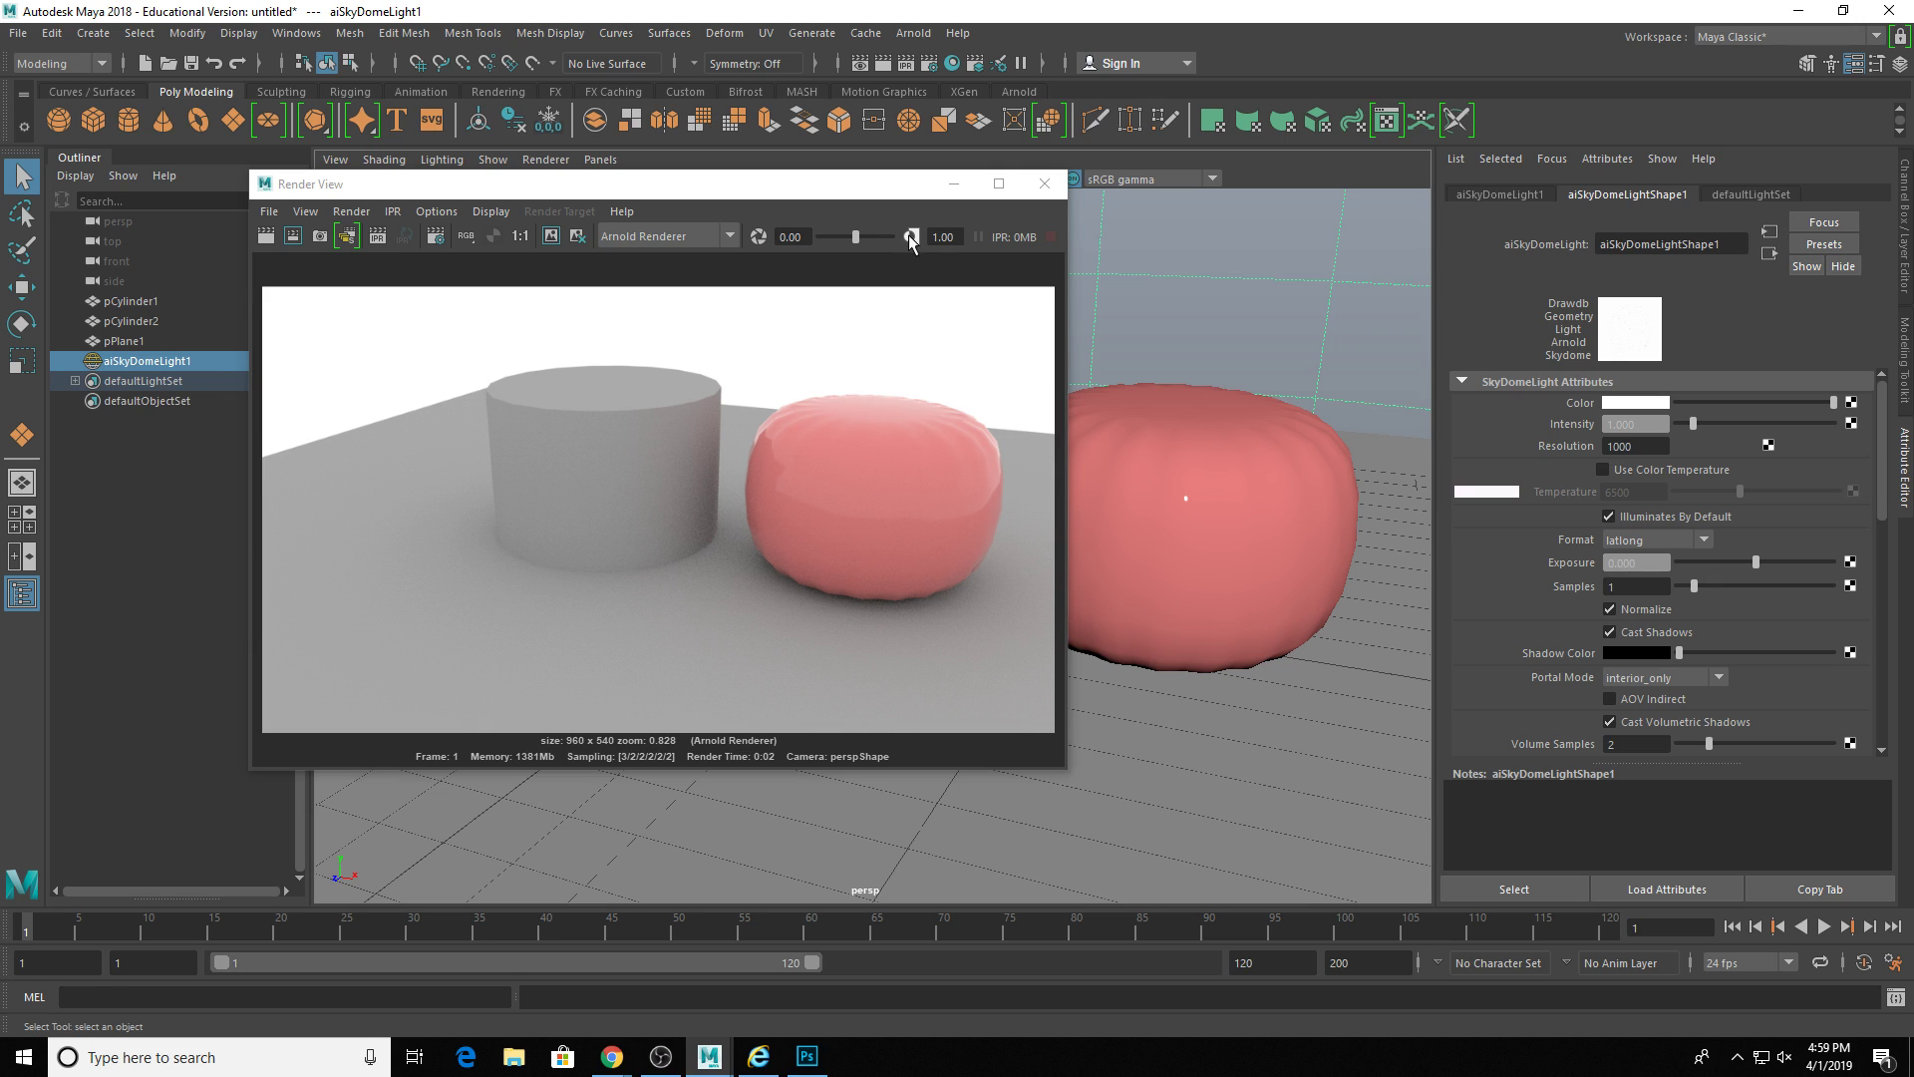
- Assign an aiWireframe shader to both cylinders and the plane, then redo the Render View render
click(952, 186)
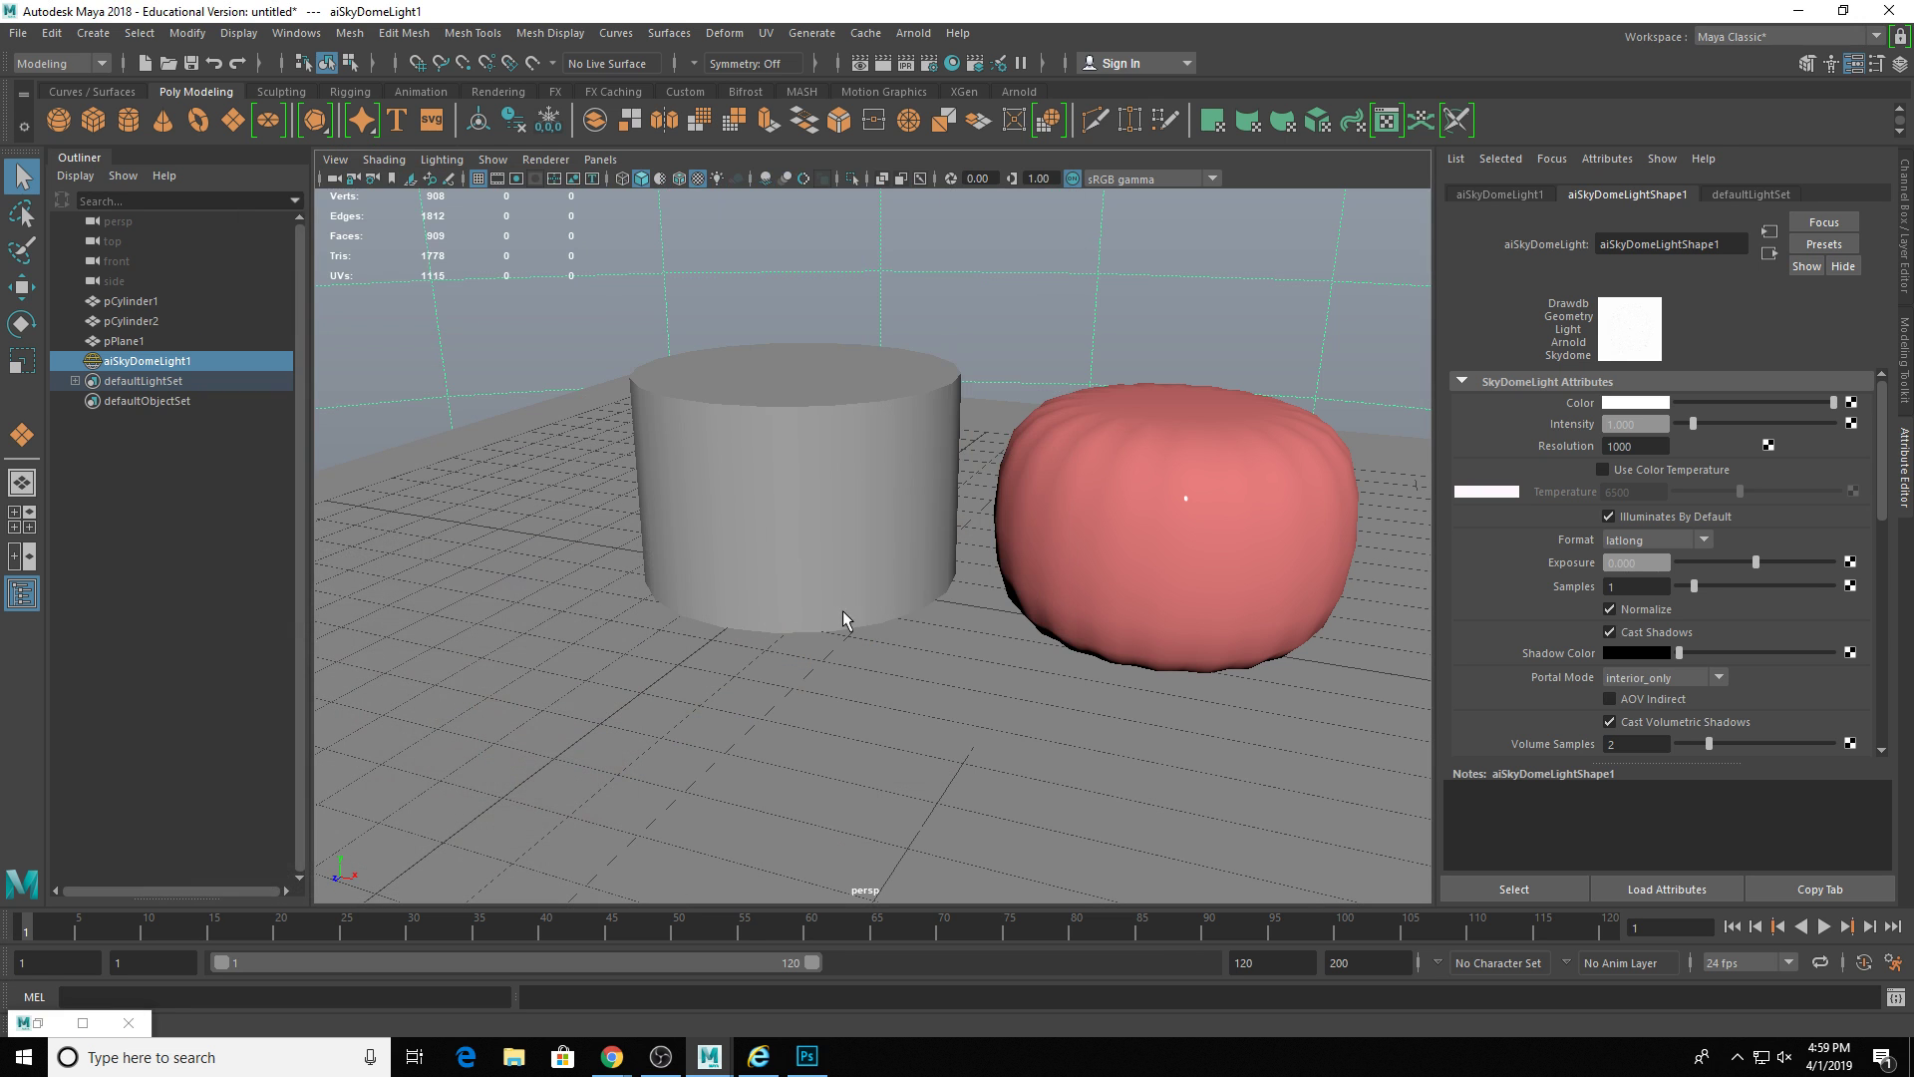
drag(723, 441, 1339, 840)
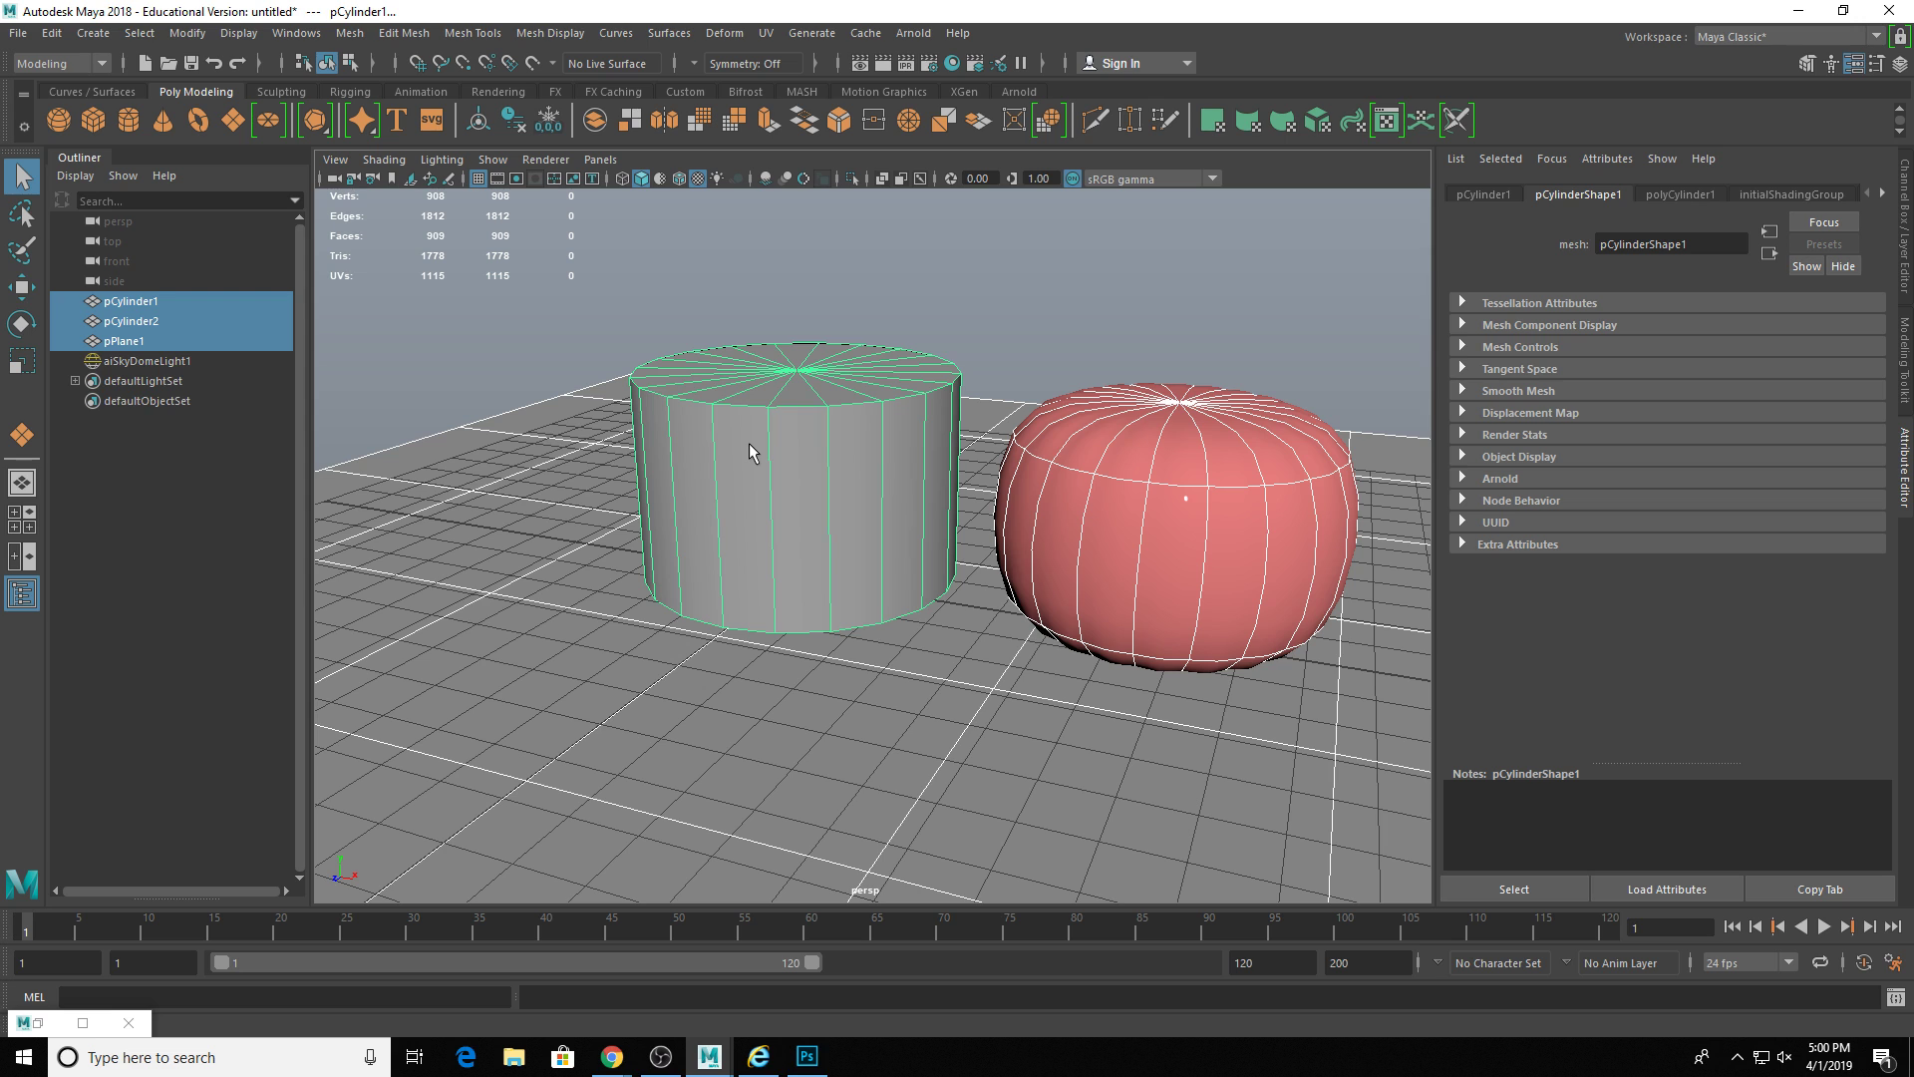
right_drag(807, 410, 794, 925)
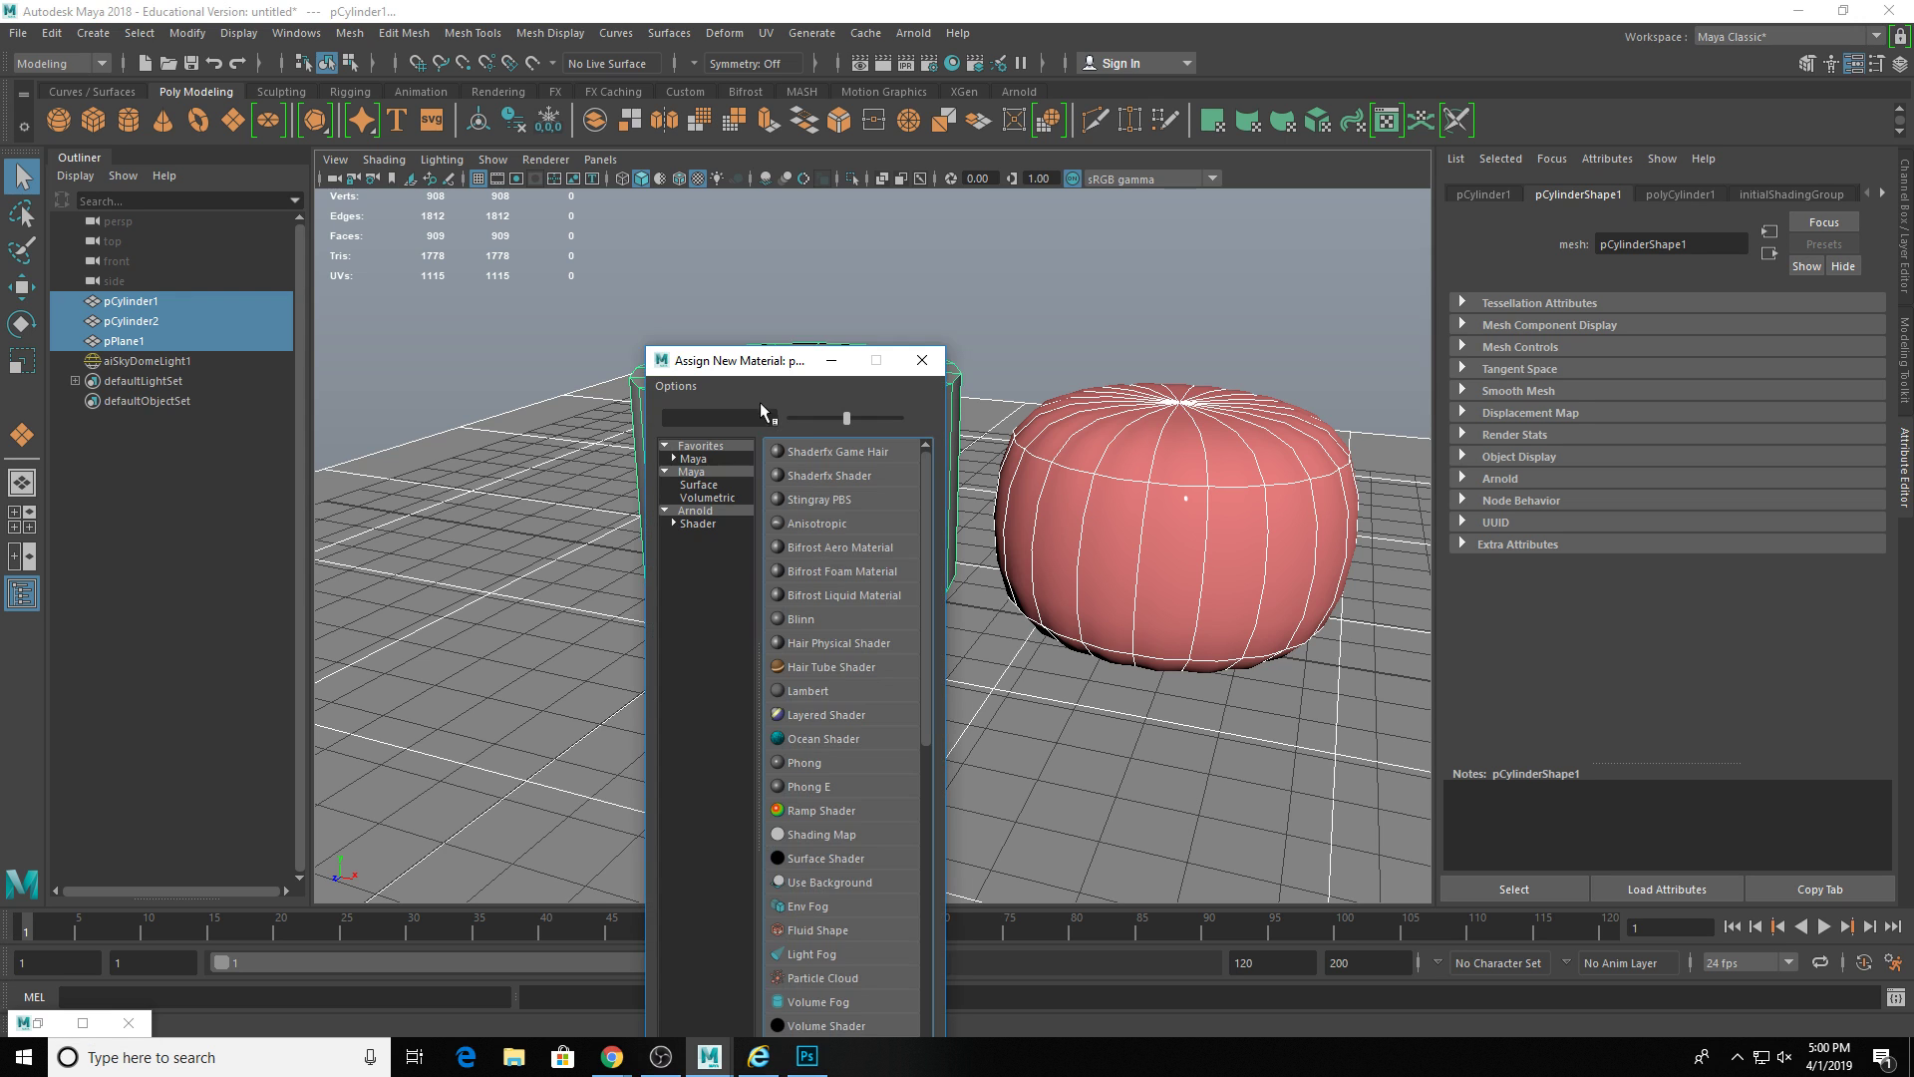
drag(730, 368, 598, 140)
click(551, 283)
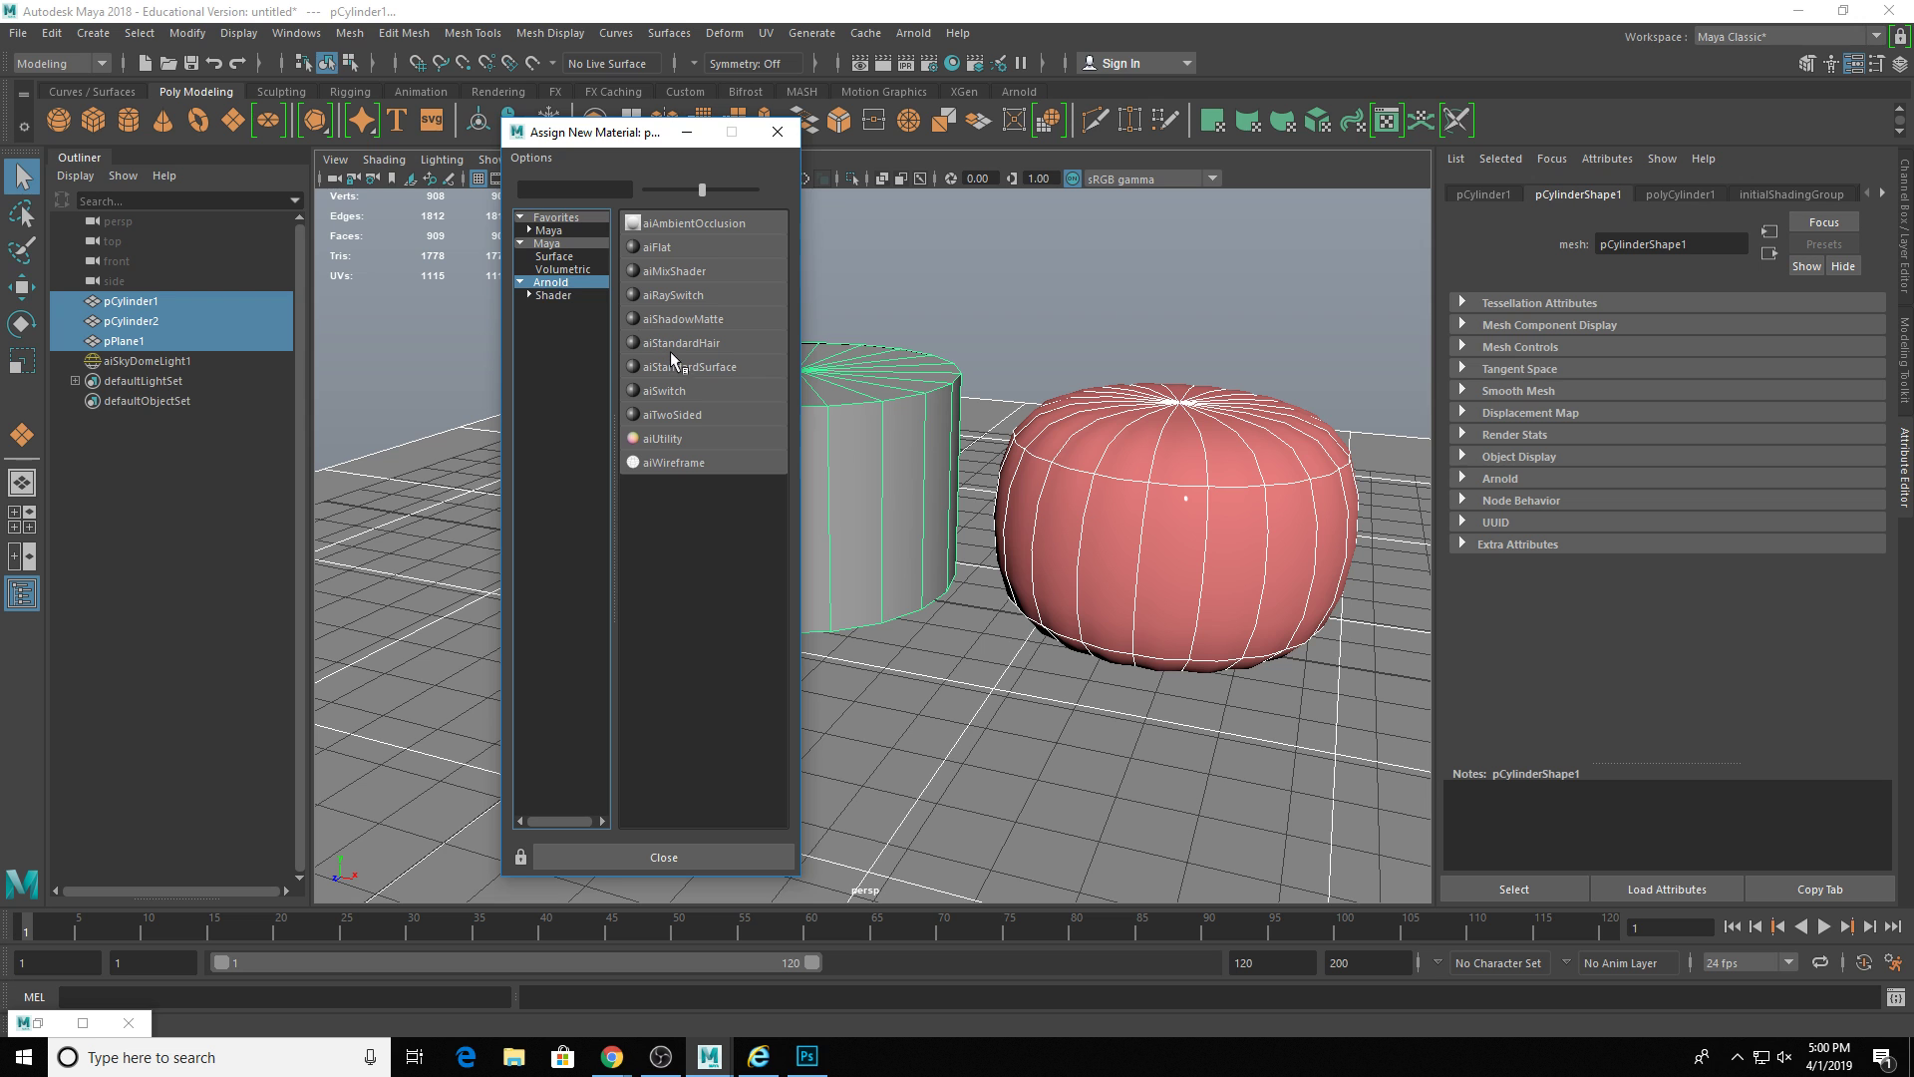
click(690, 462)
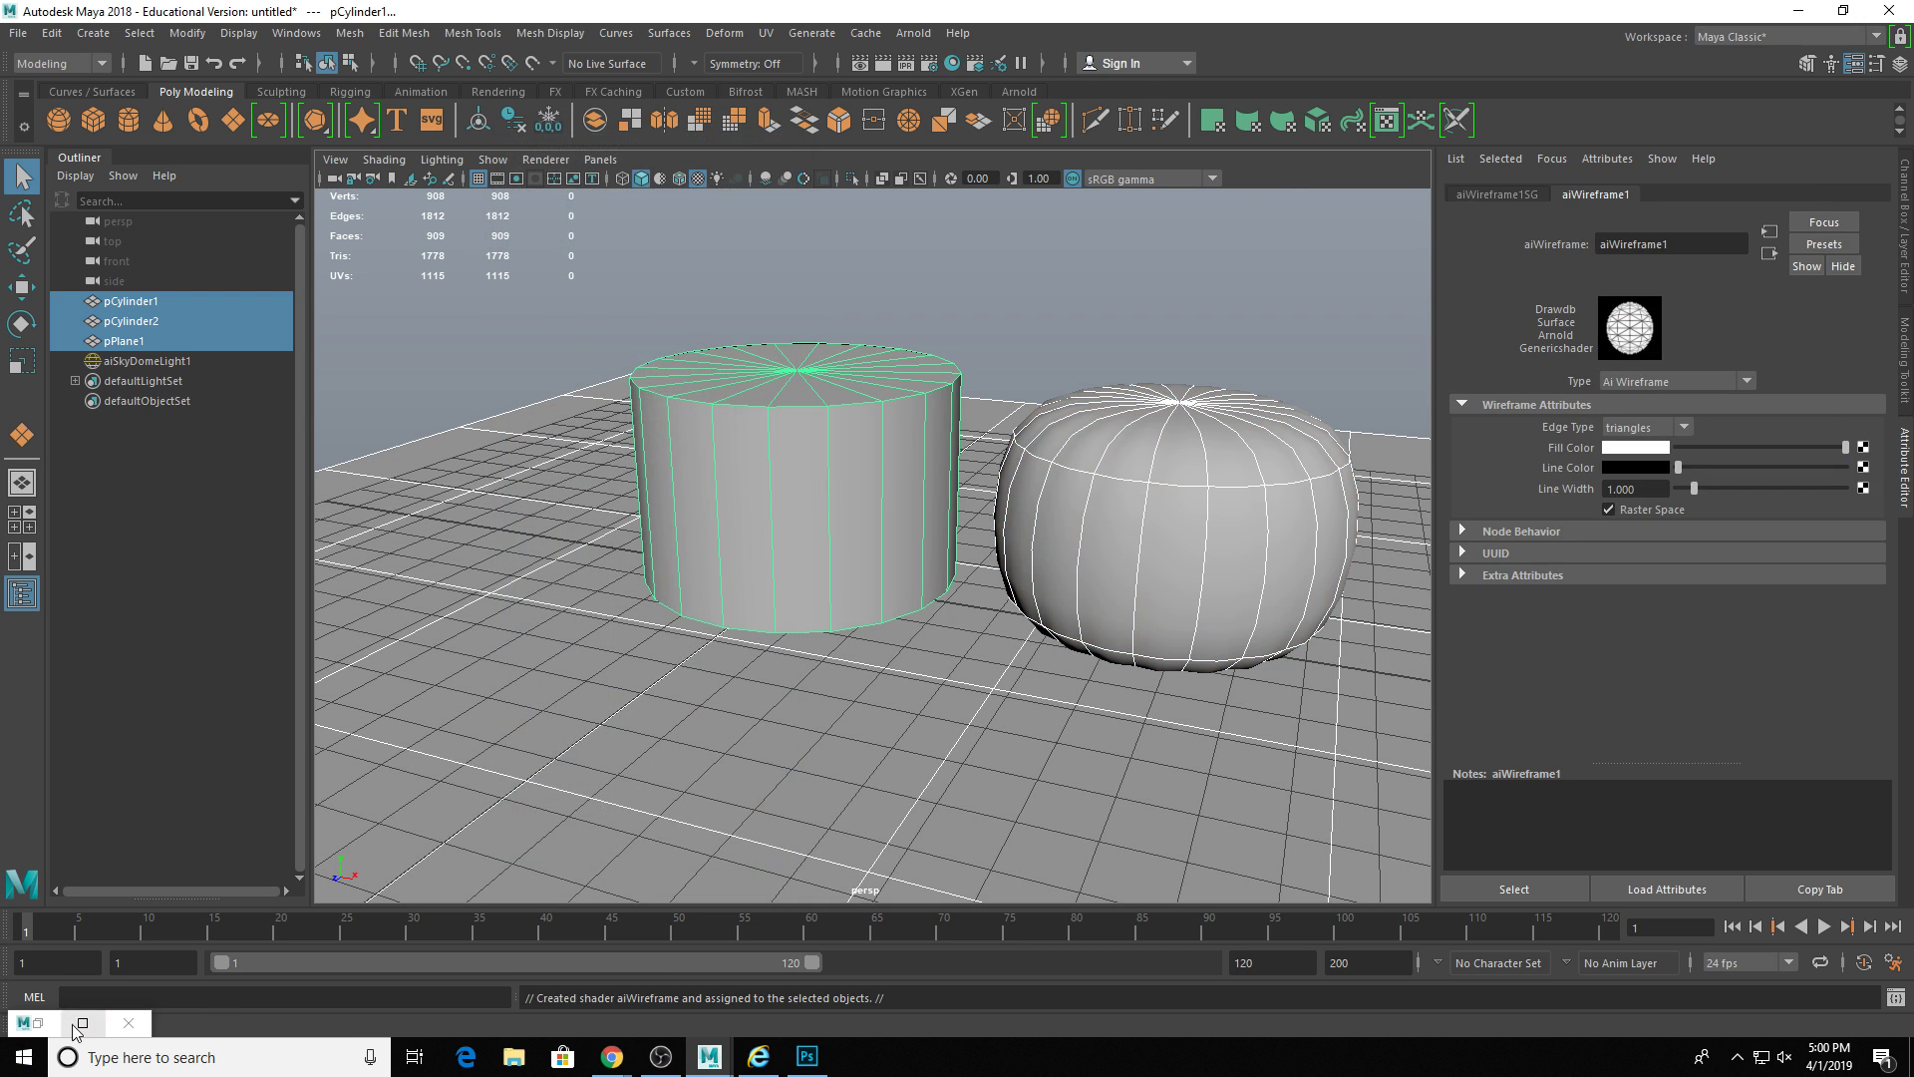
click(37, 1023)
click(266, 236)
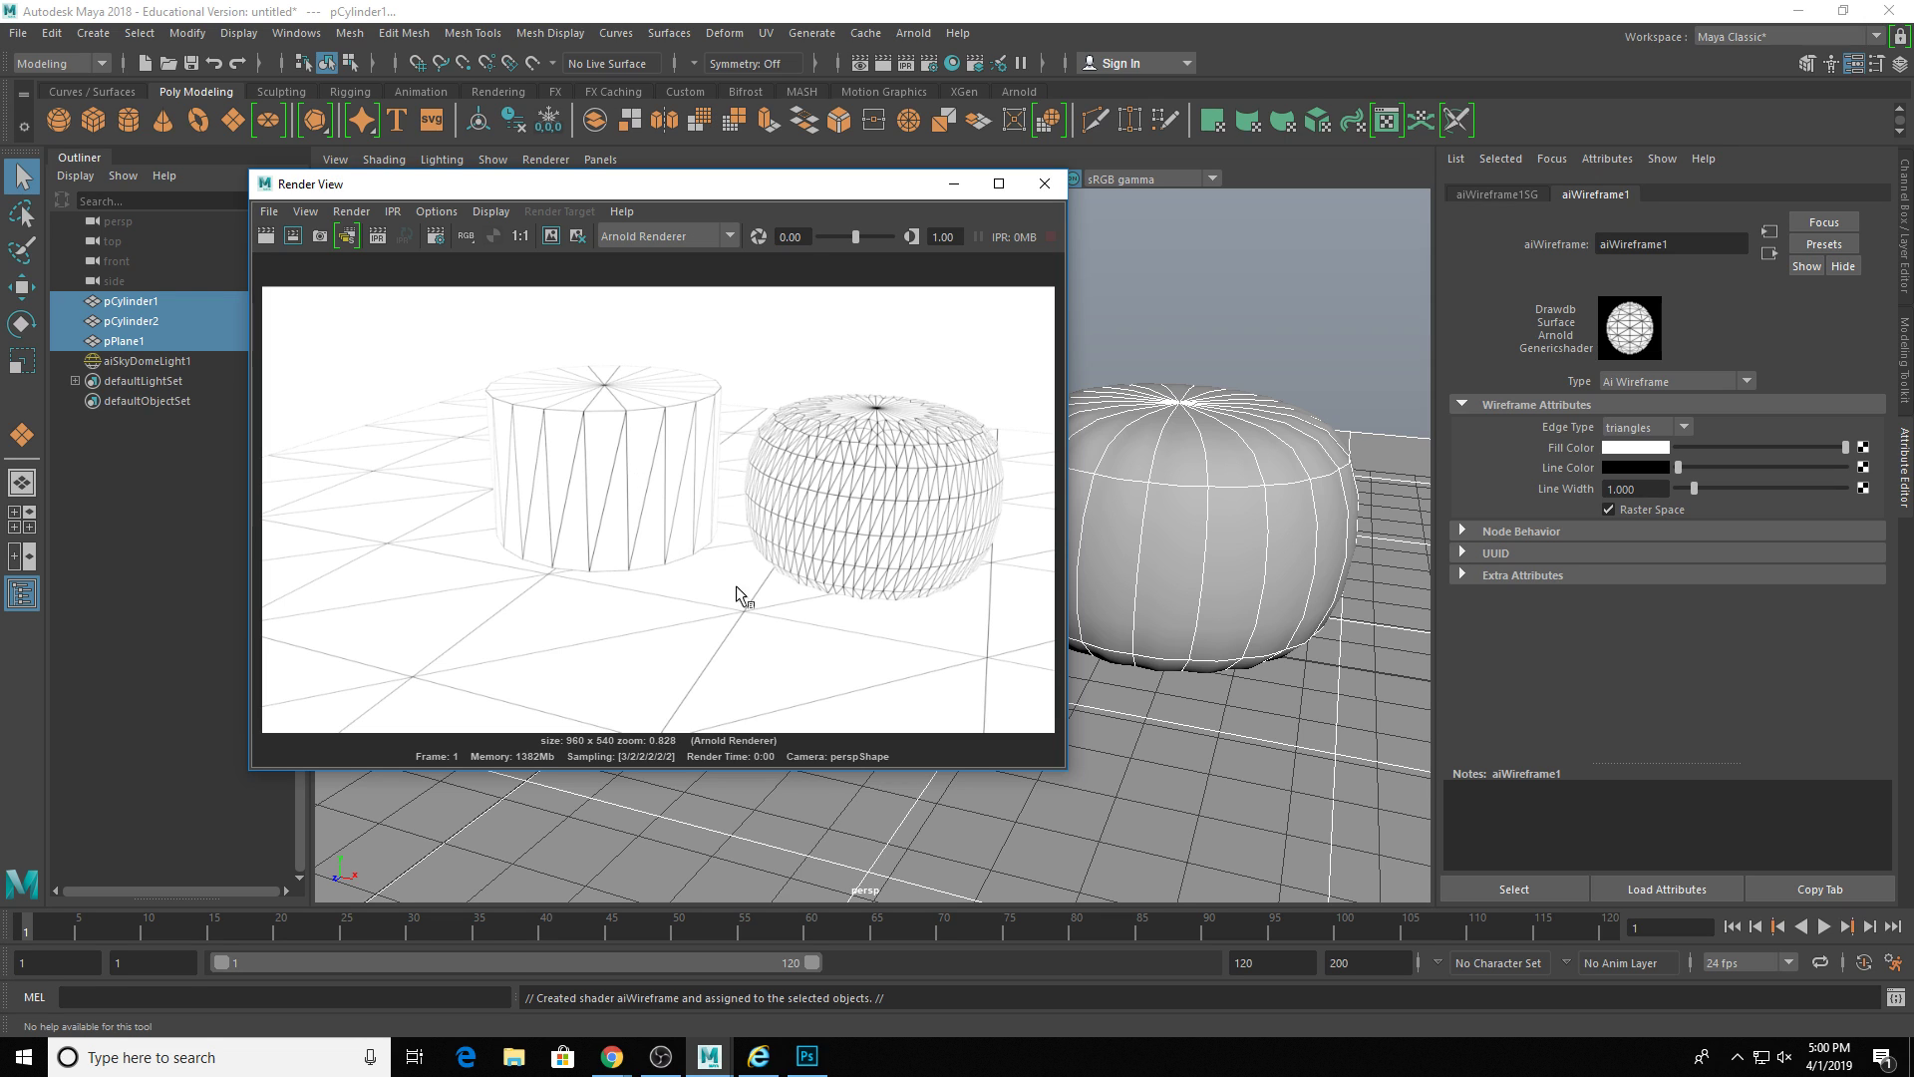
- Set aiWireframe Edge Type to polygons, start an IPR render, and raise Line Width to 5
drag(803, 184, 534, 146)
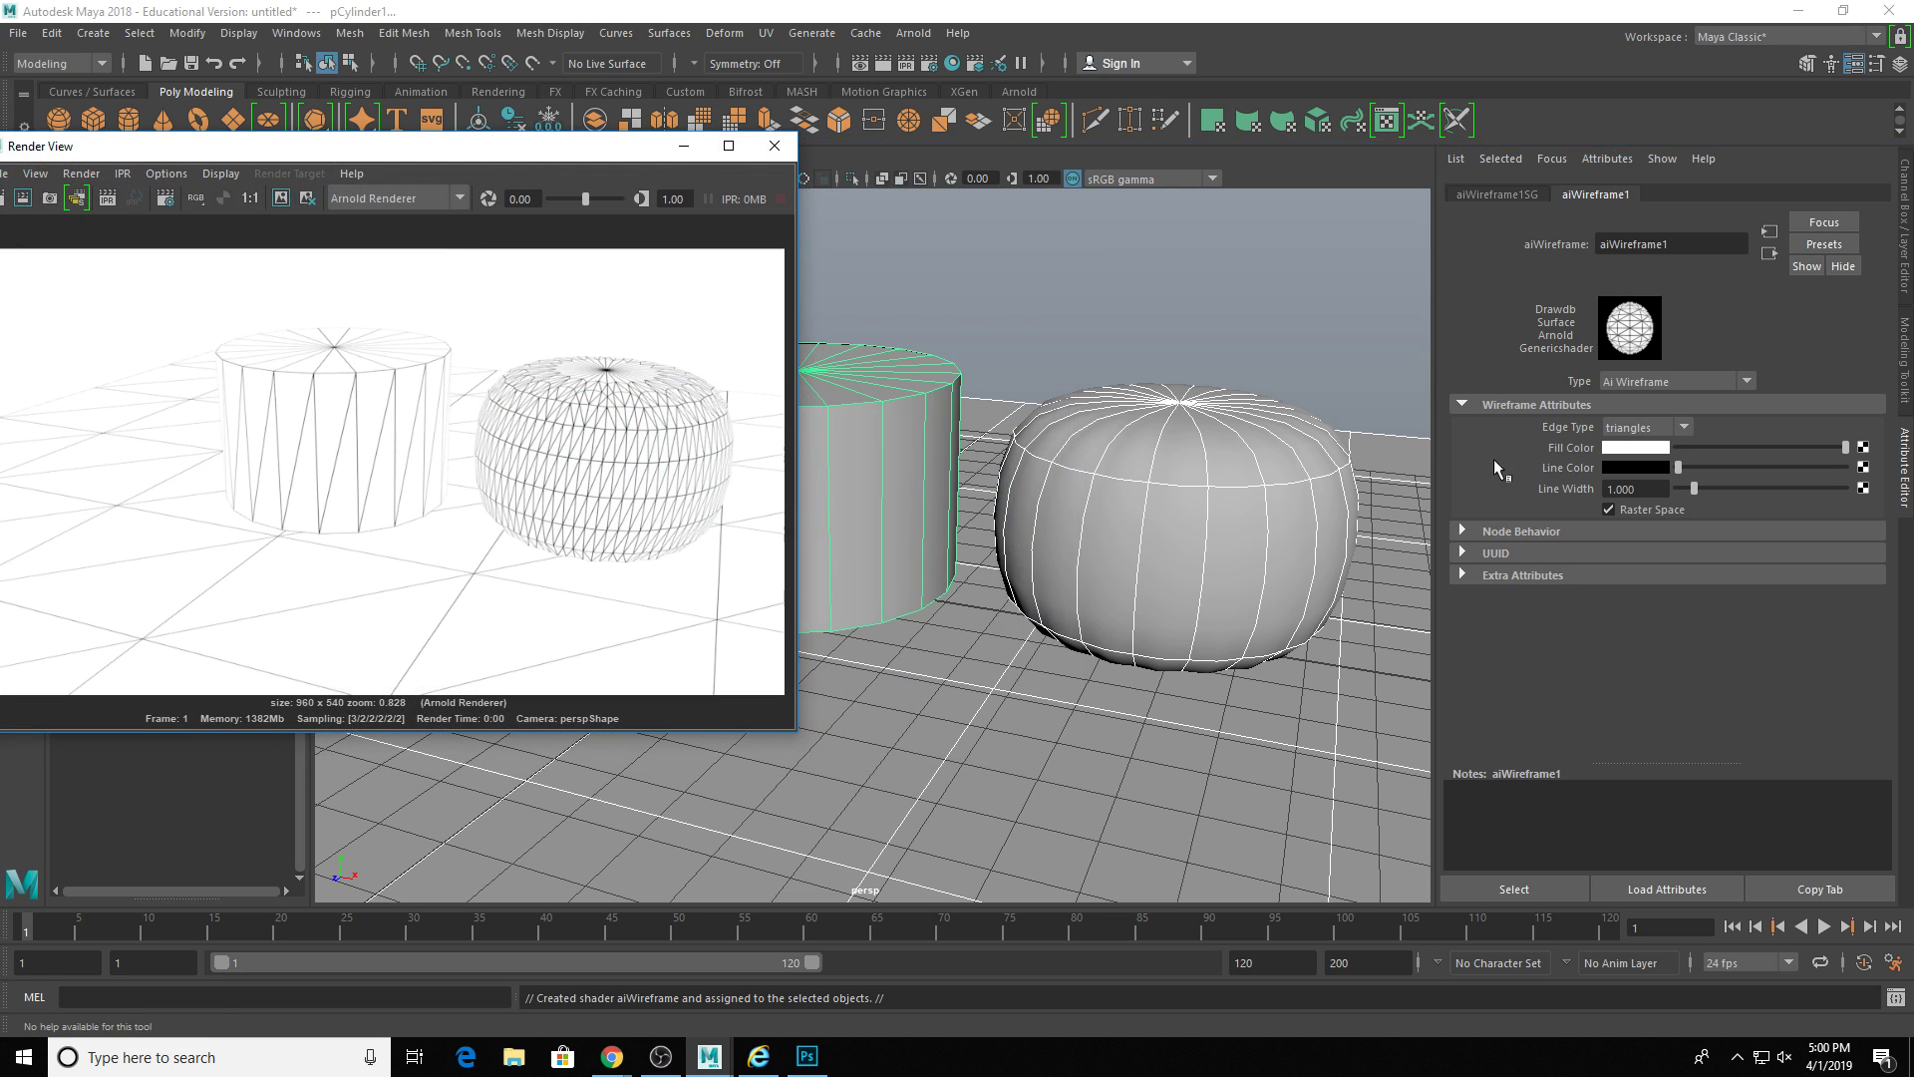
click(1678, 427)
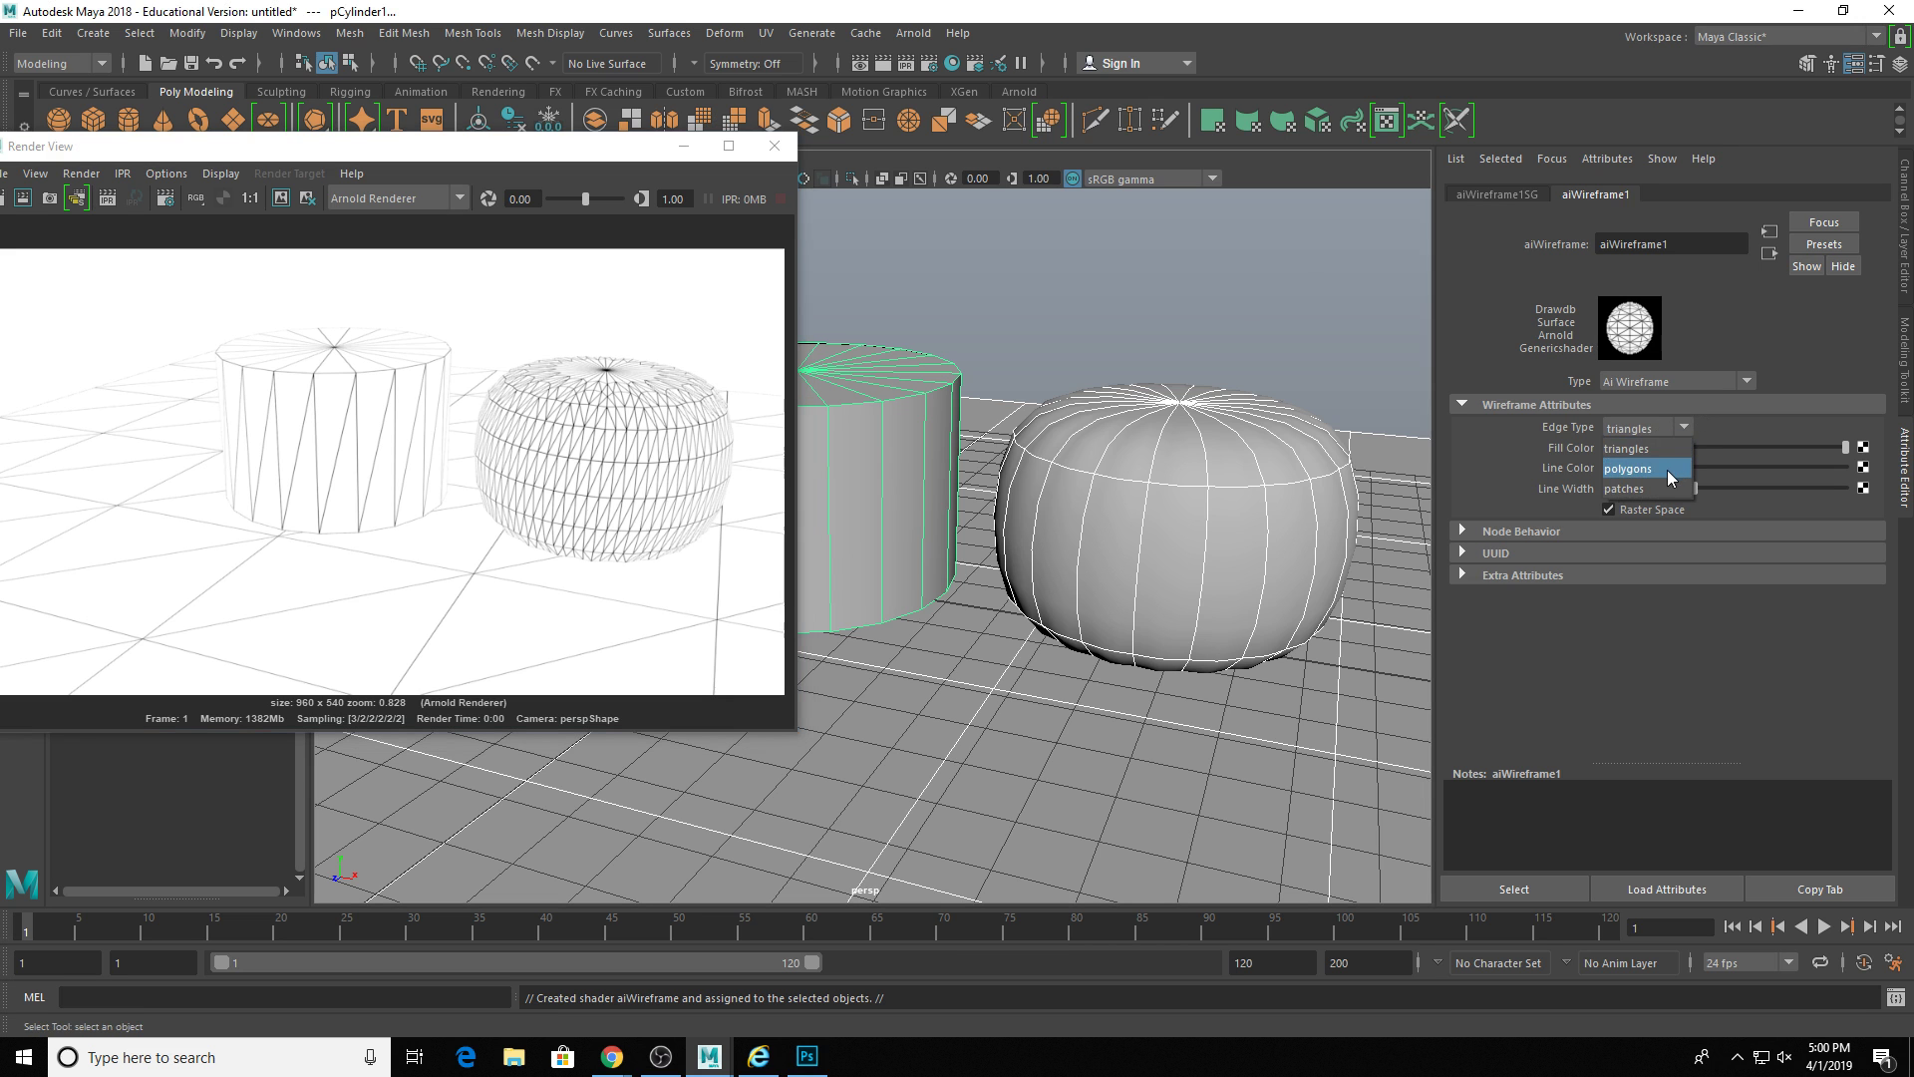
click(1667, 470)
drag(154, 146, 356, 137)
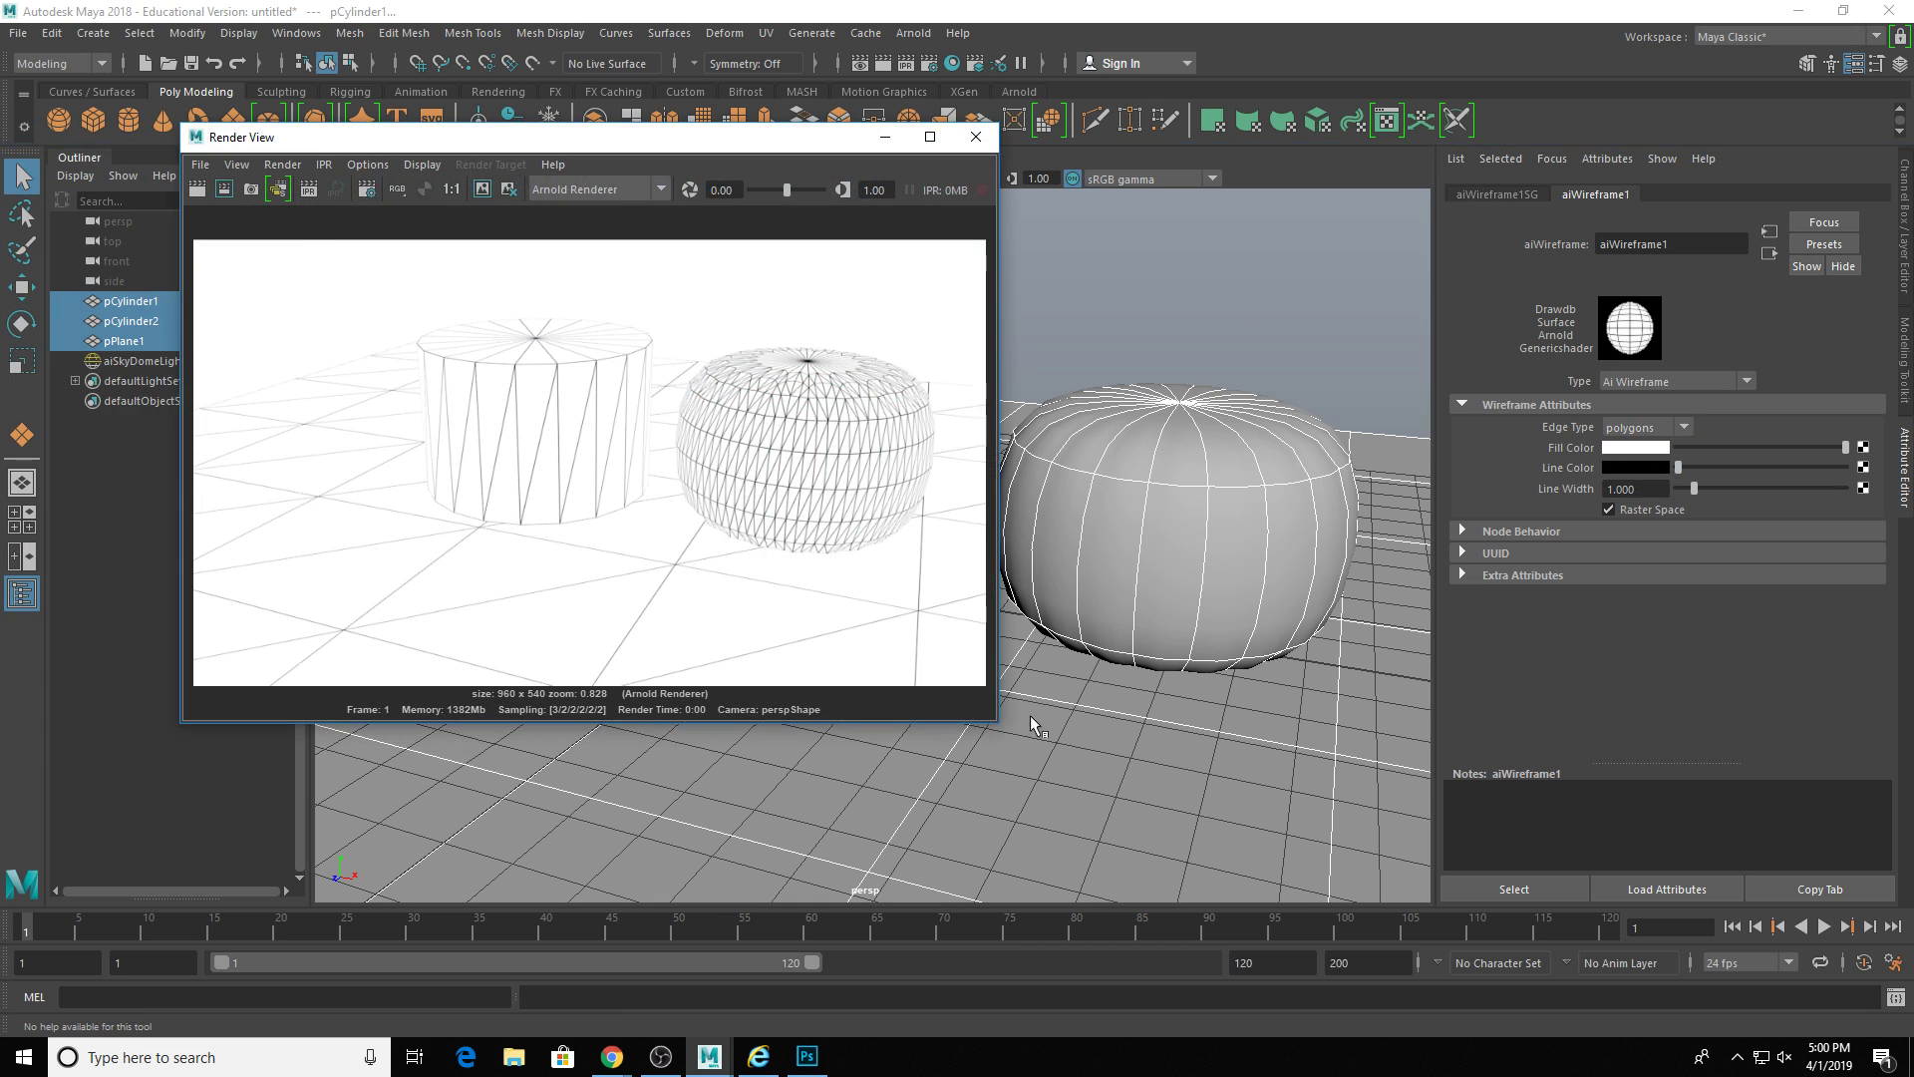
click(309, 189)
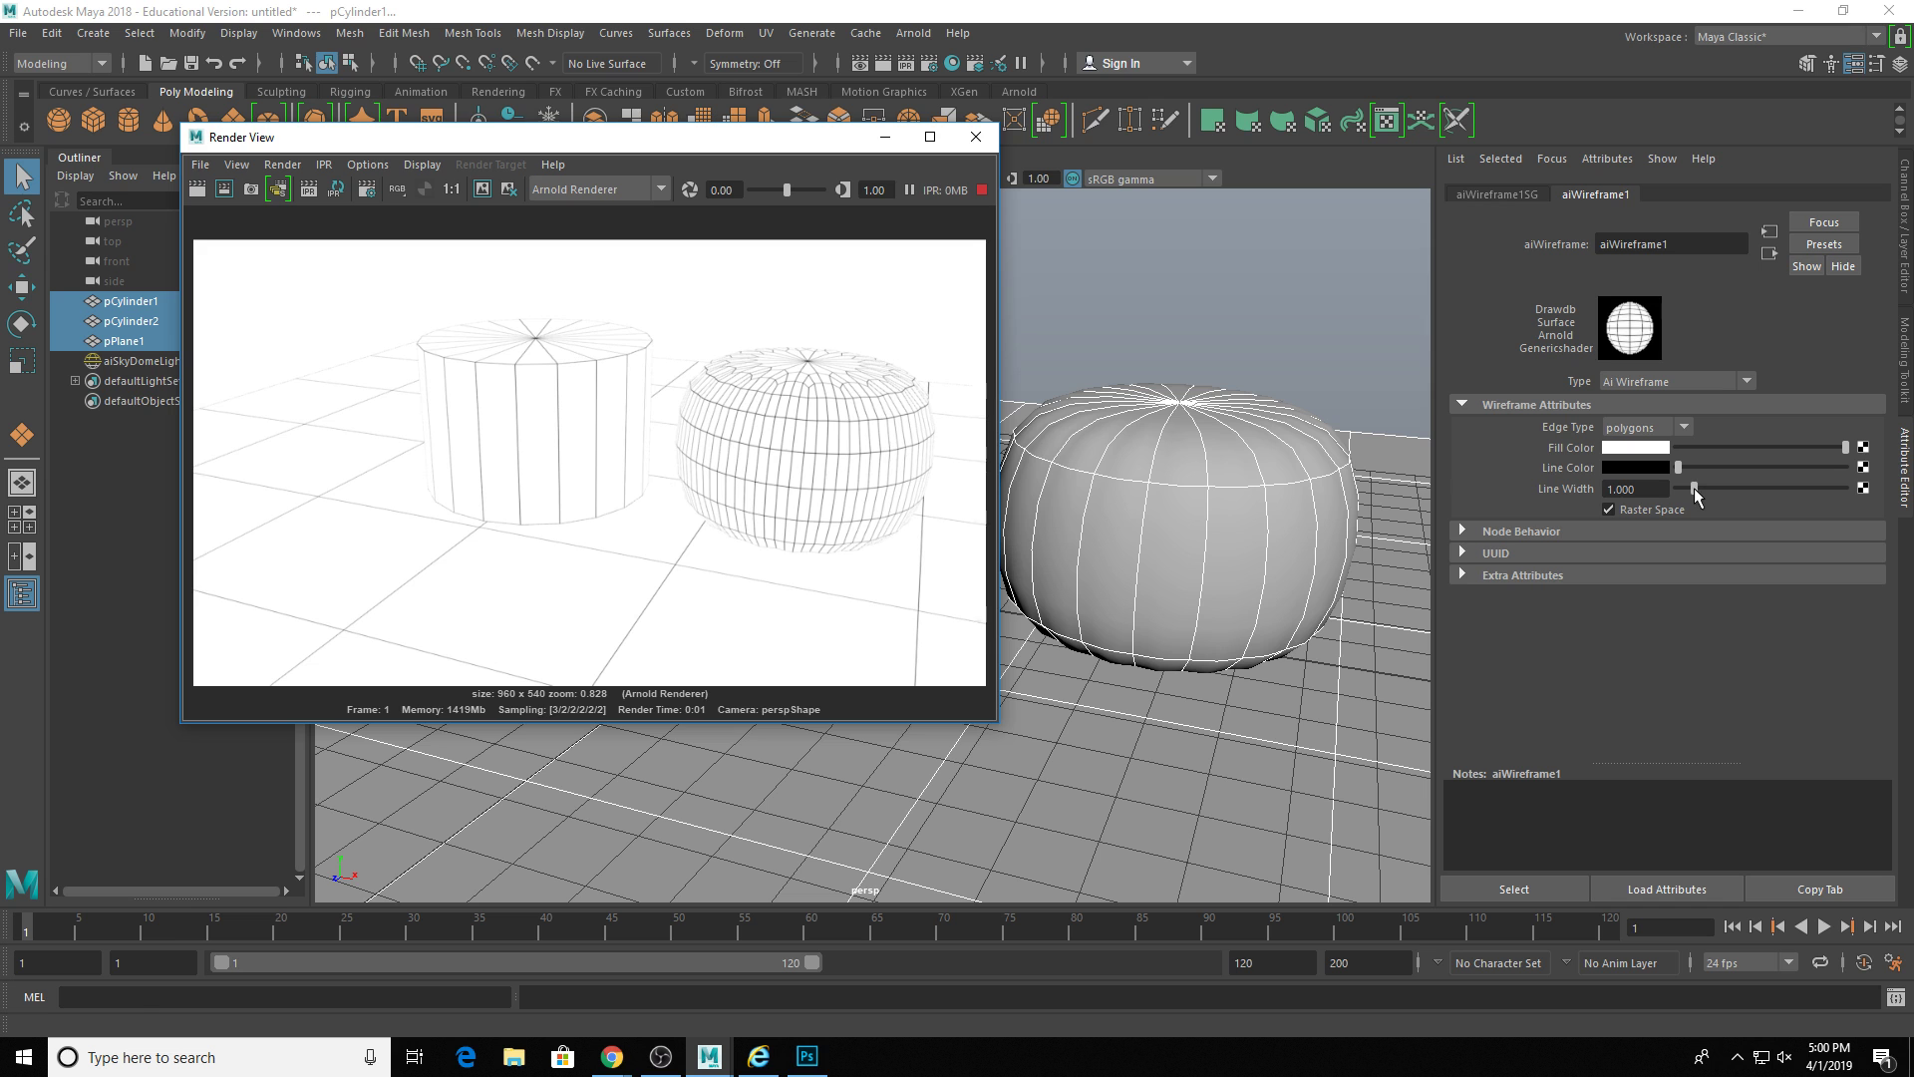
drag(1695, 490, 1761, 489)
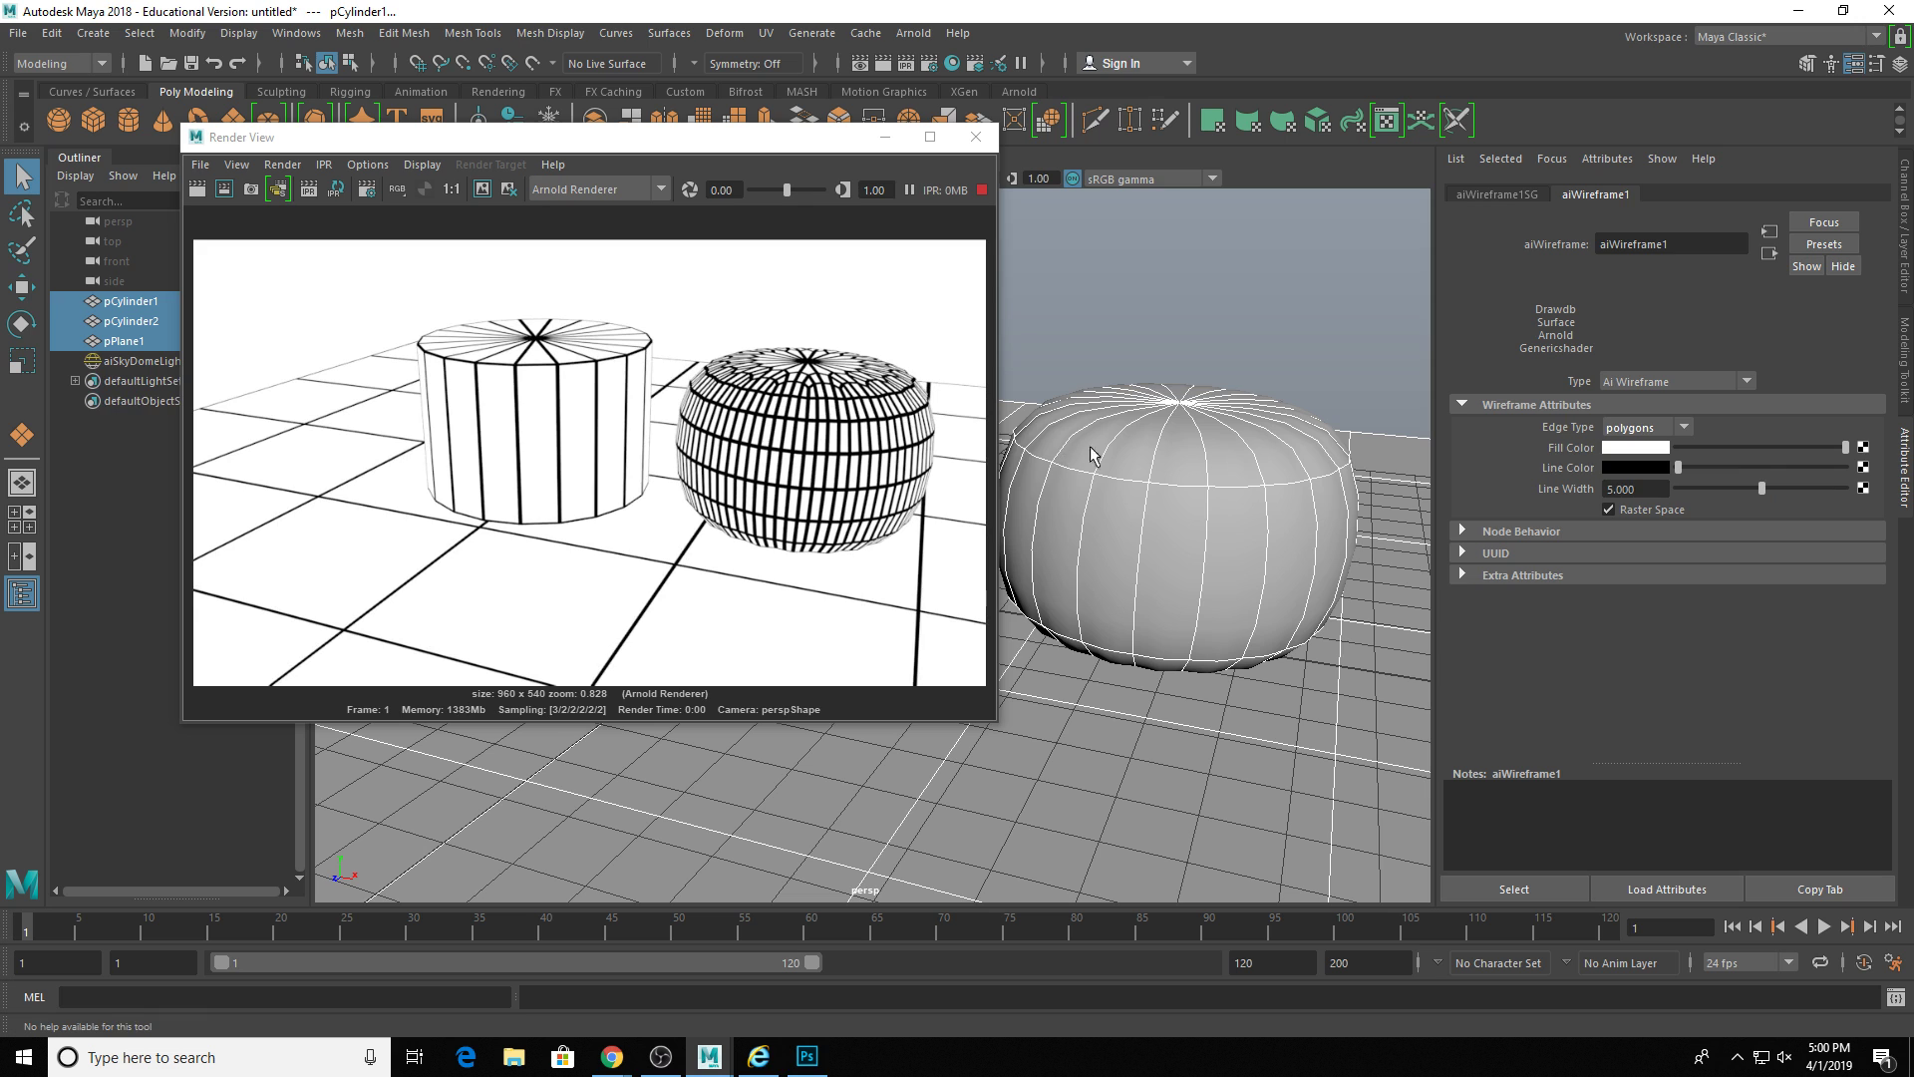
click(1640, 450)
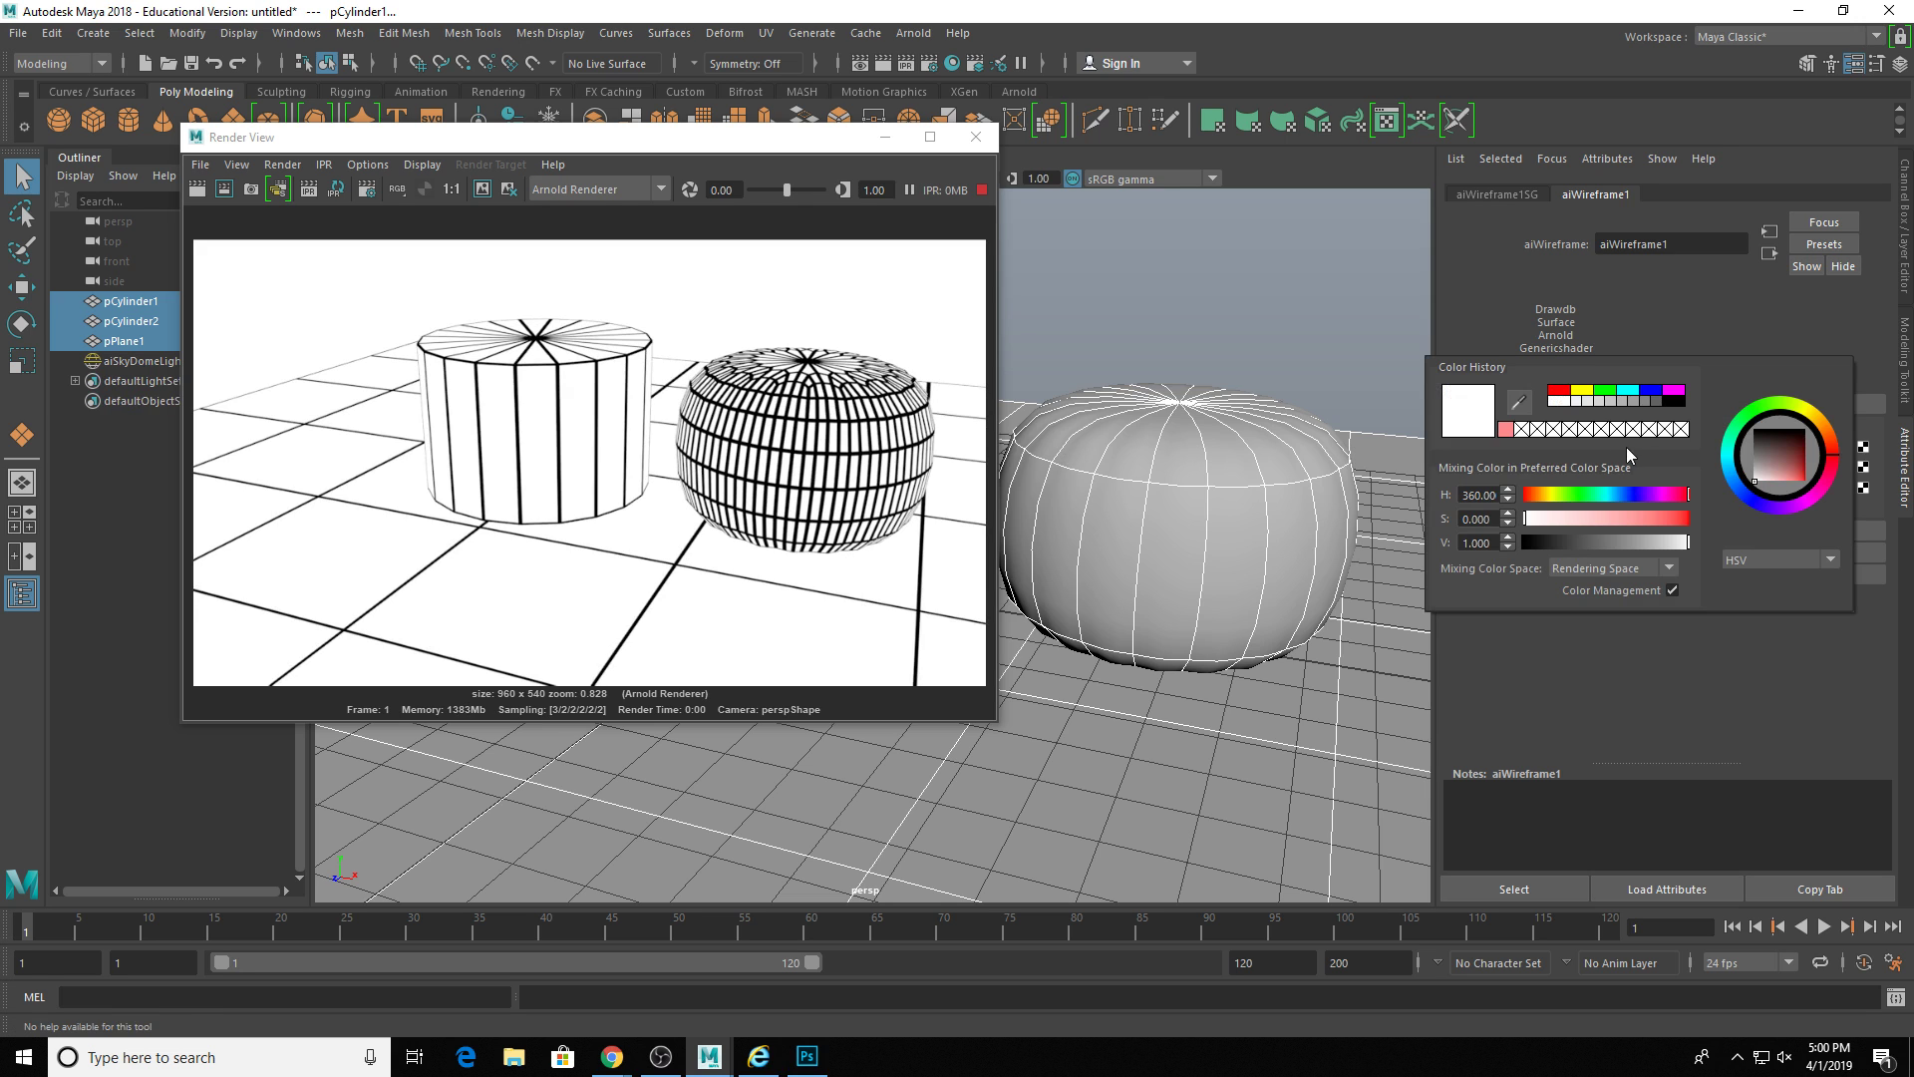
click(1606, 391)
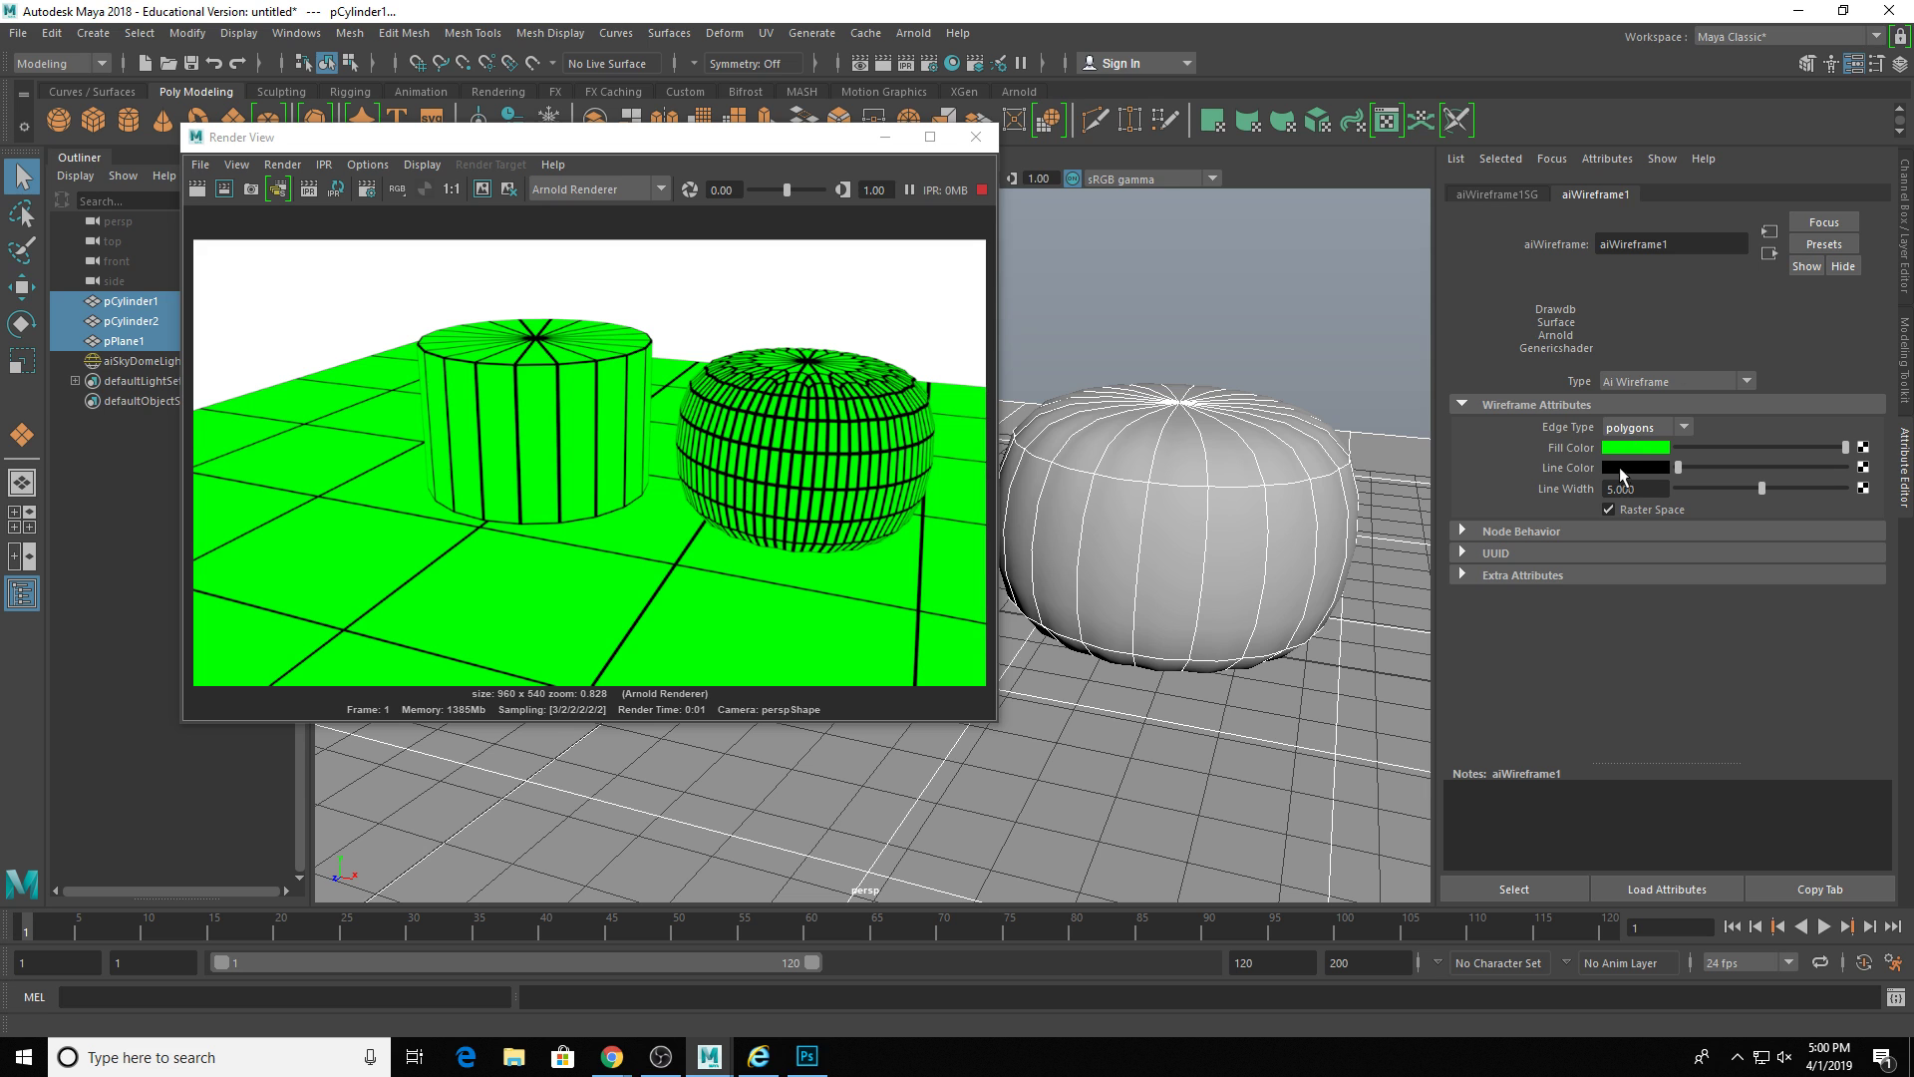
click(1621, 468)
click(1659, 421)
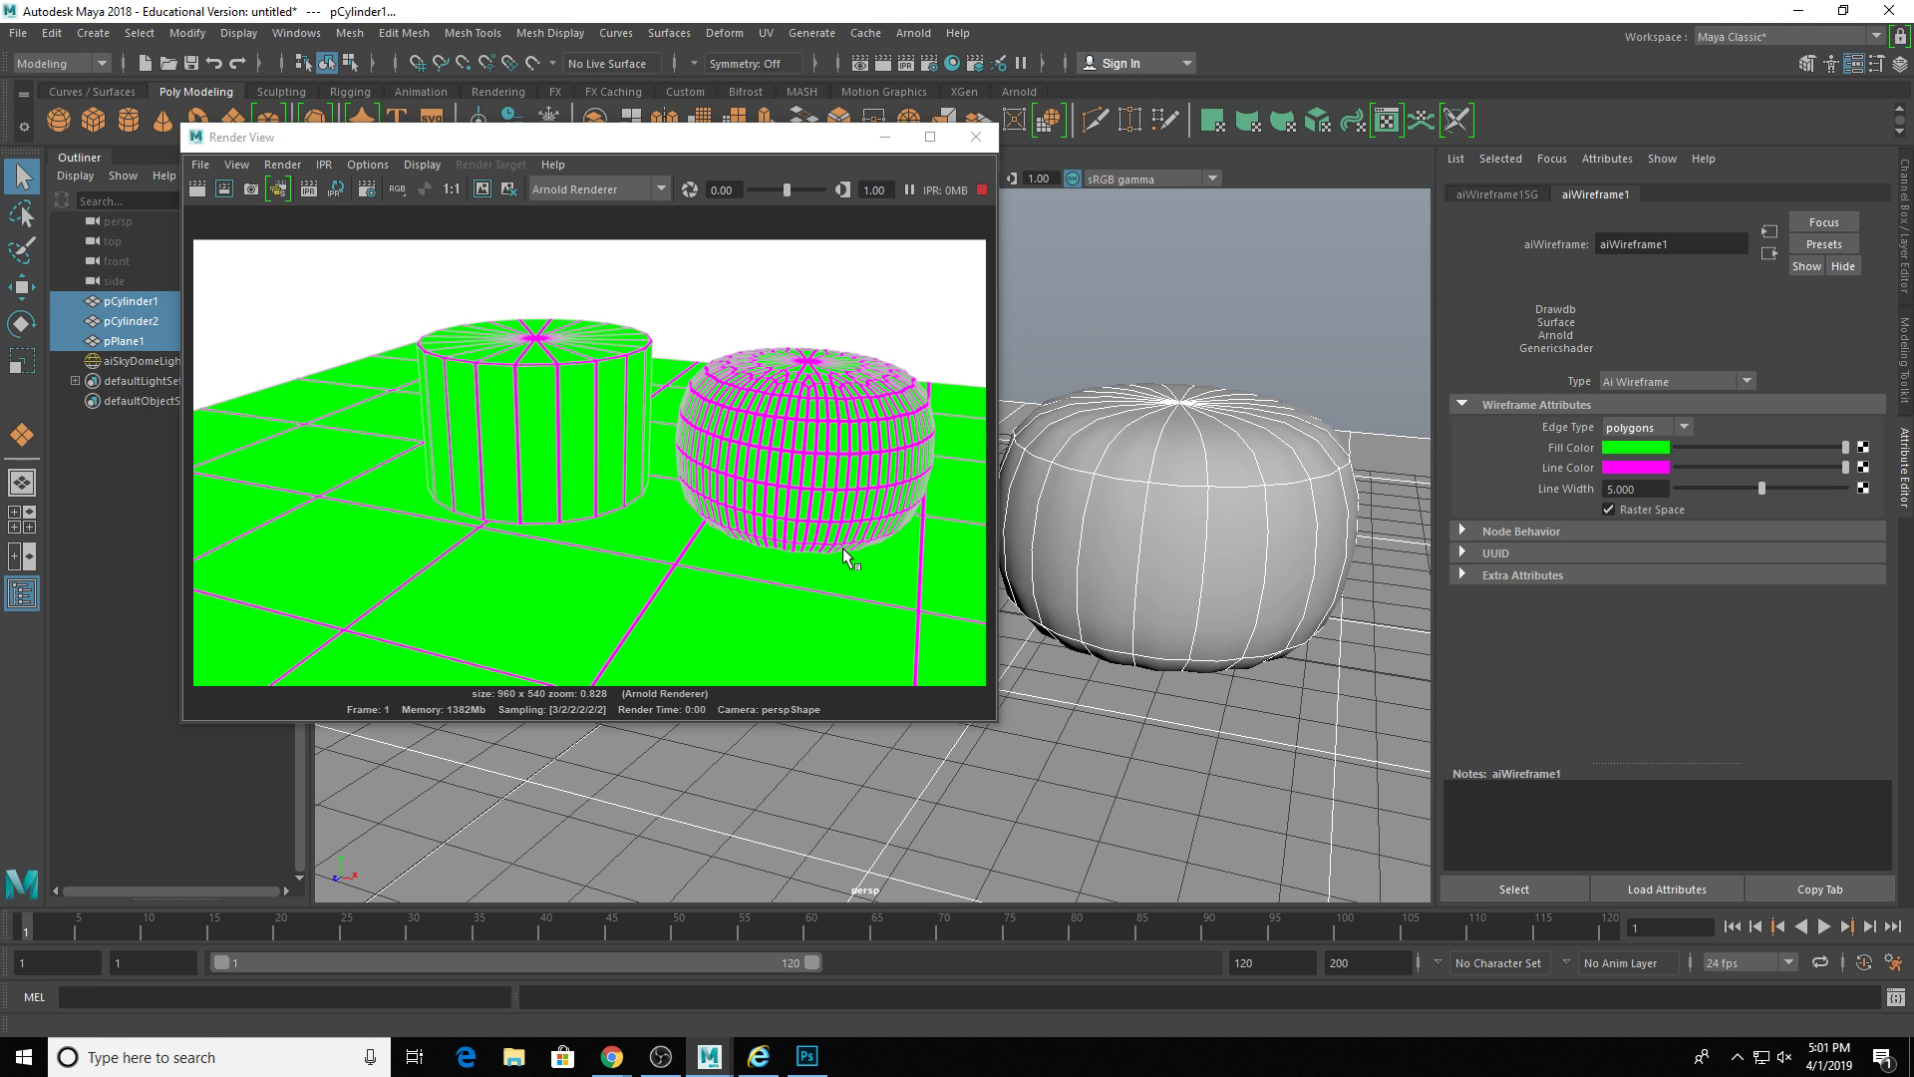
click(1635, 466)
click(1661, 429)
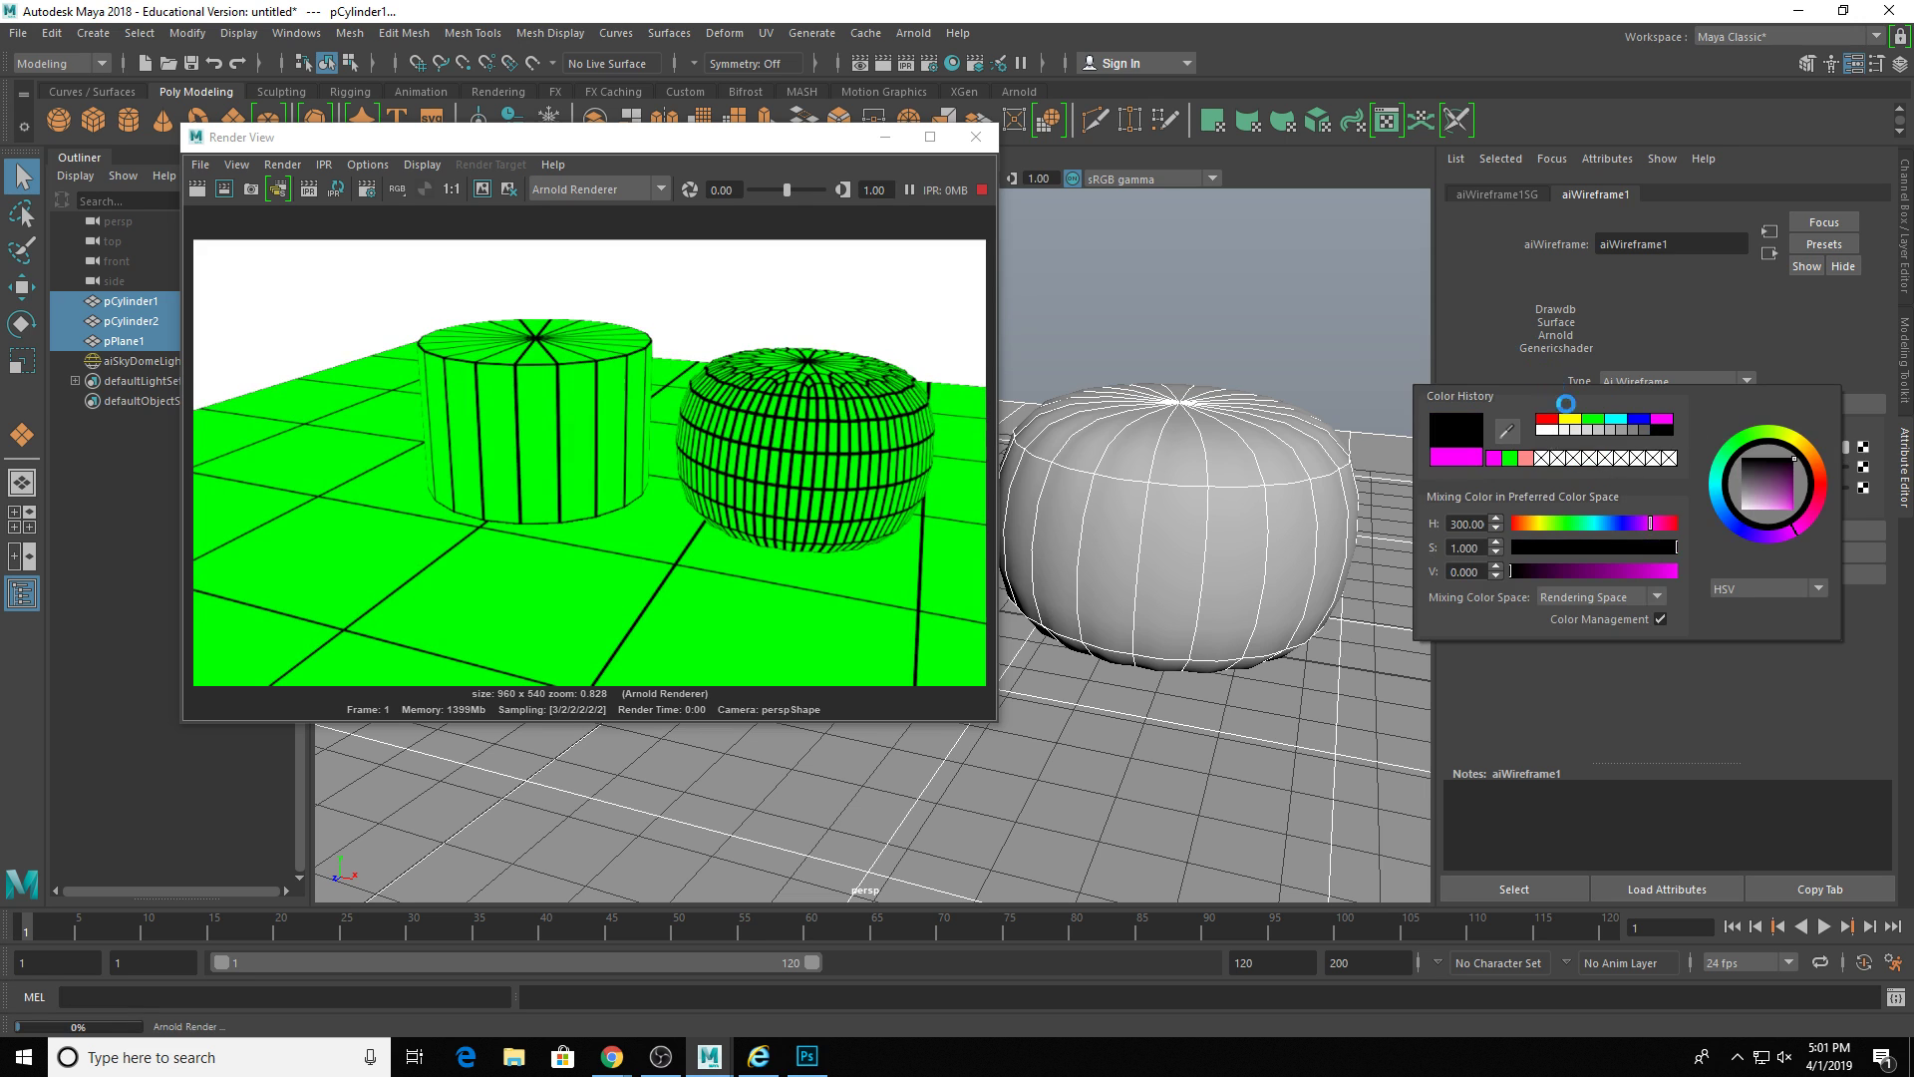
click(1605, 446)
click(1532, 400)
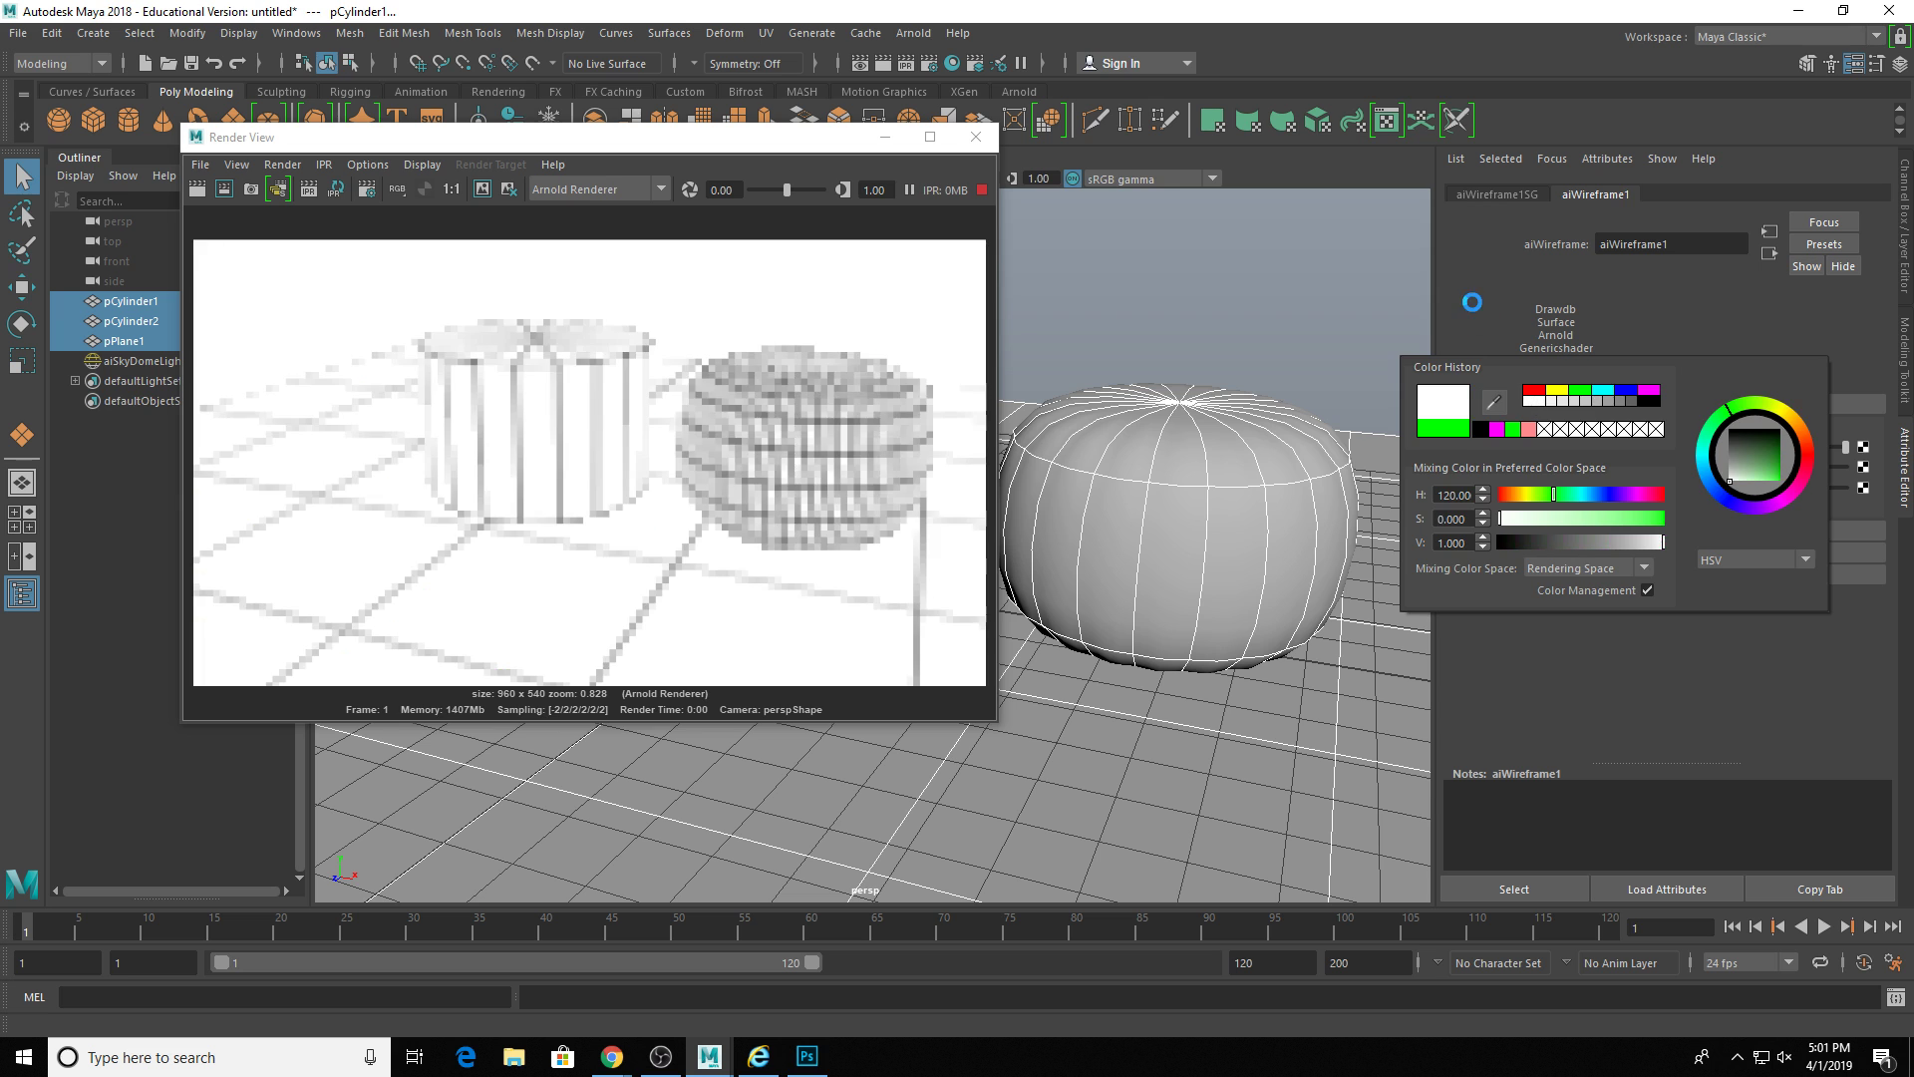
- Delete the sky dome light and save the wireframe render as the PNG wire2
click(1250, 317)
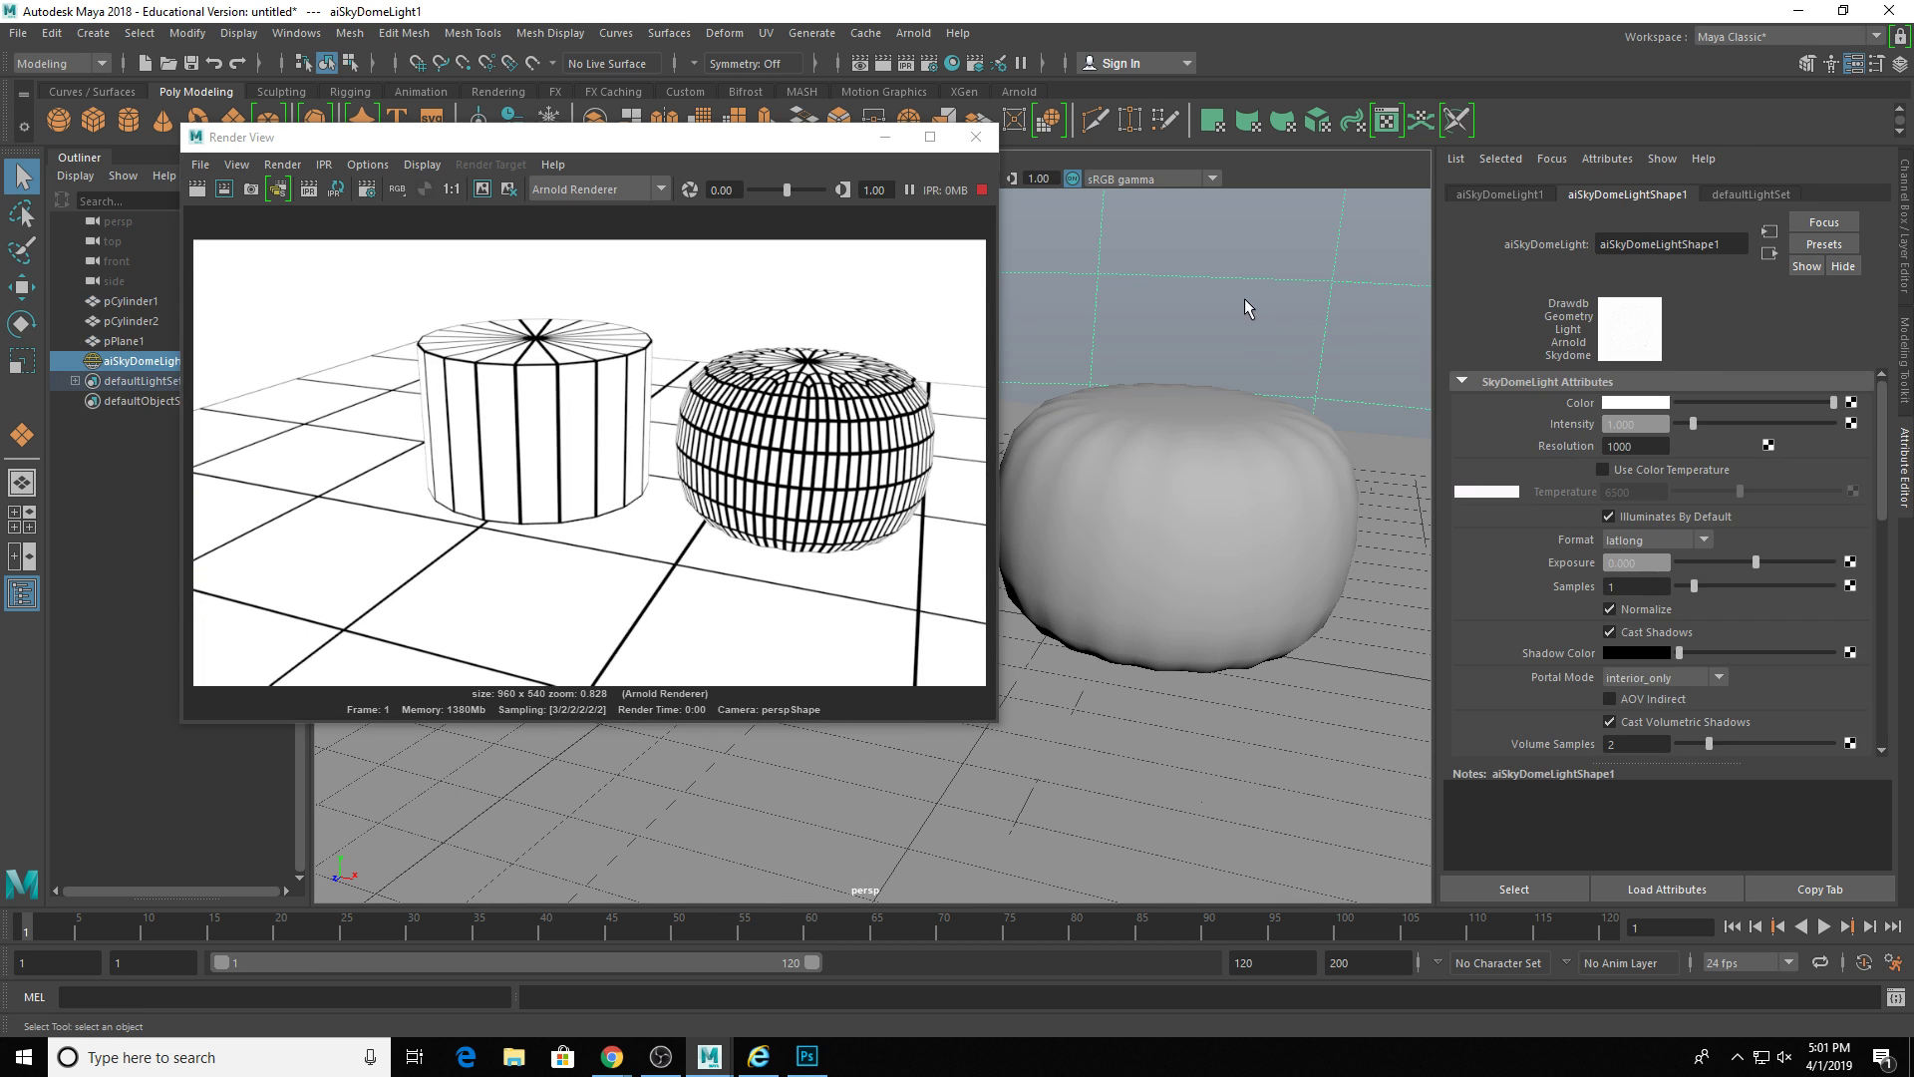
key(Delete)
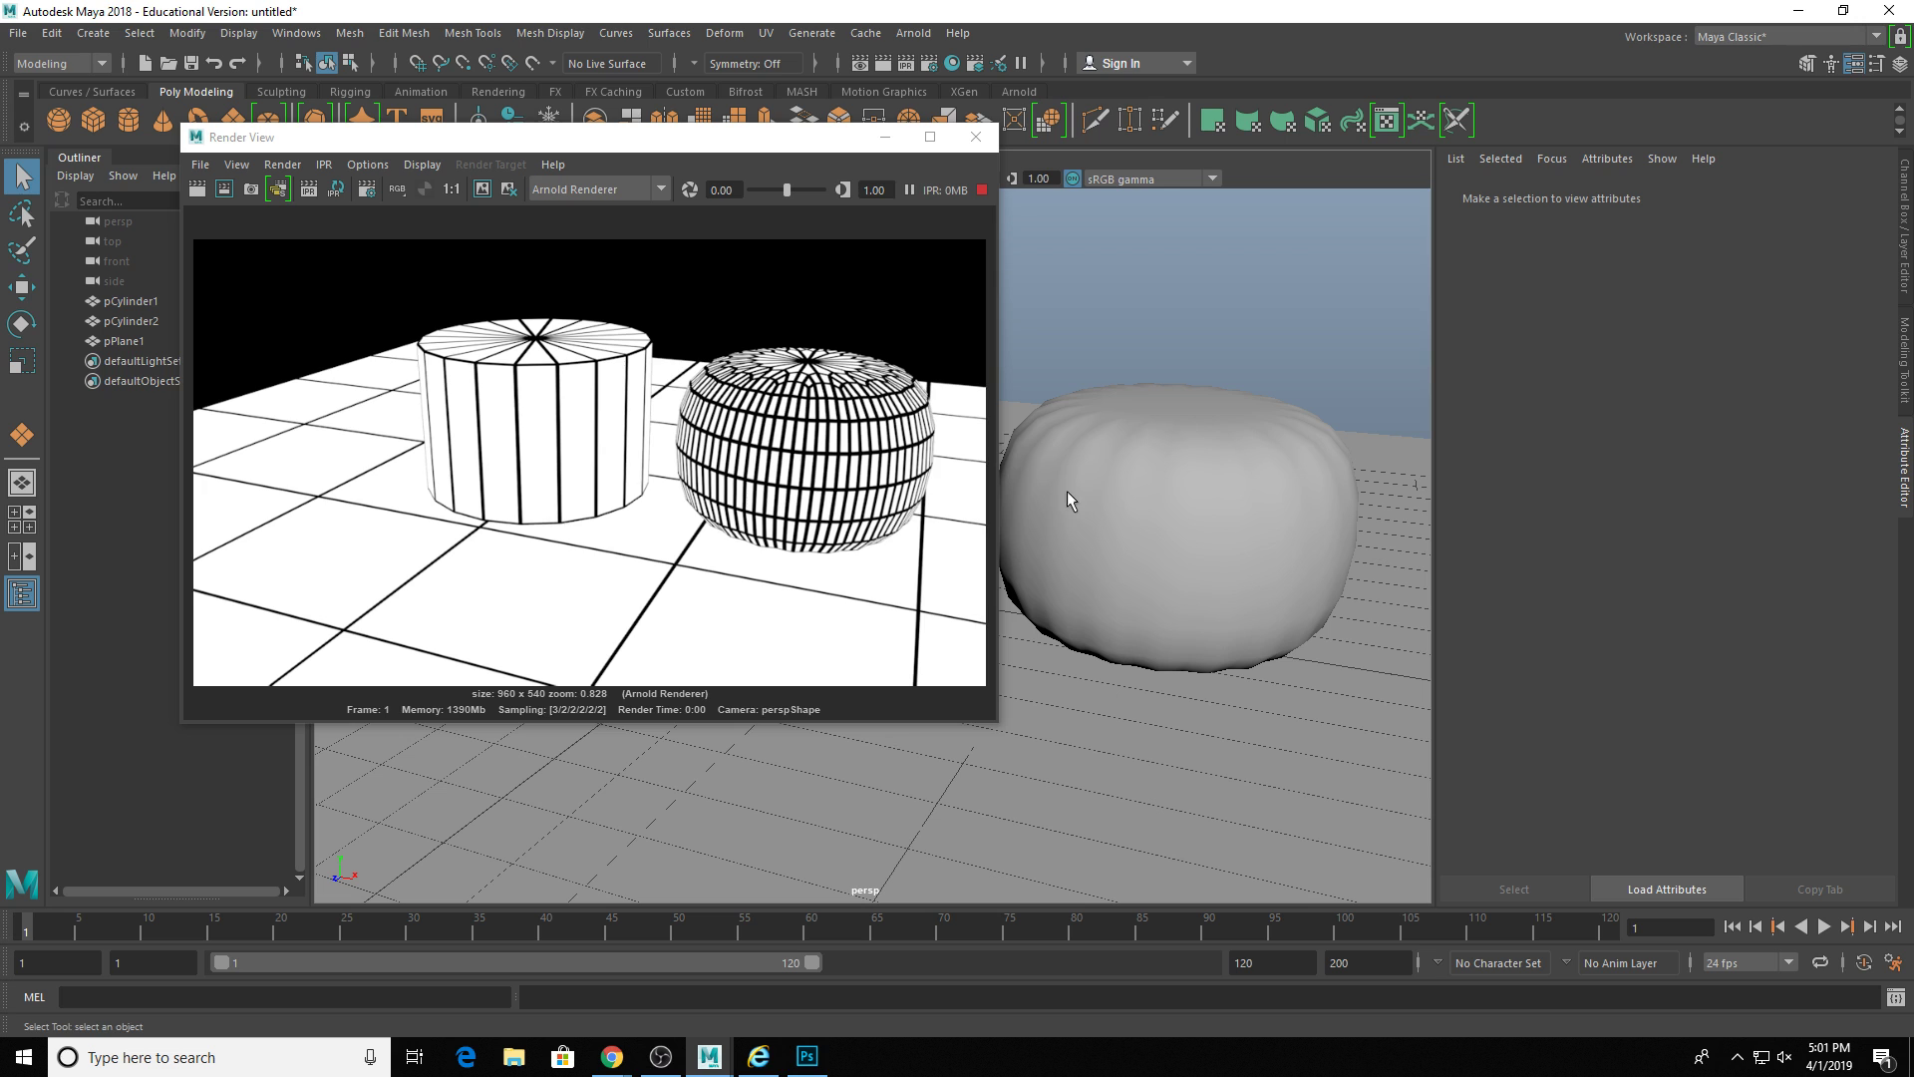
click(200, 164)
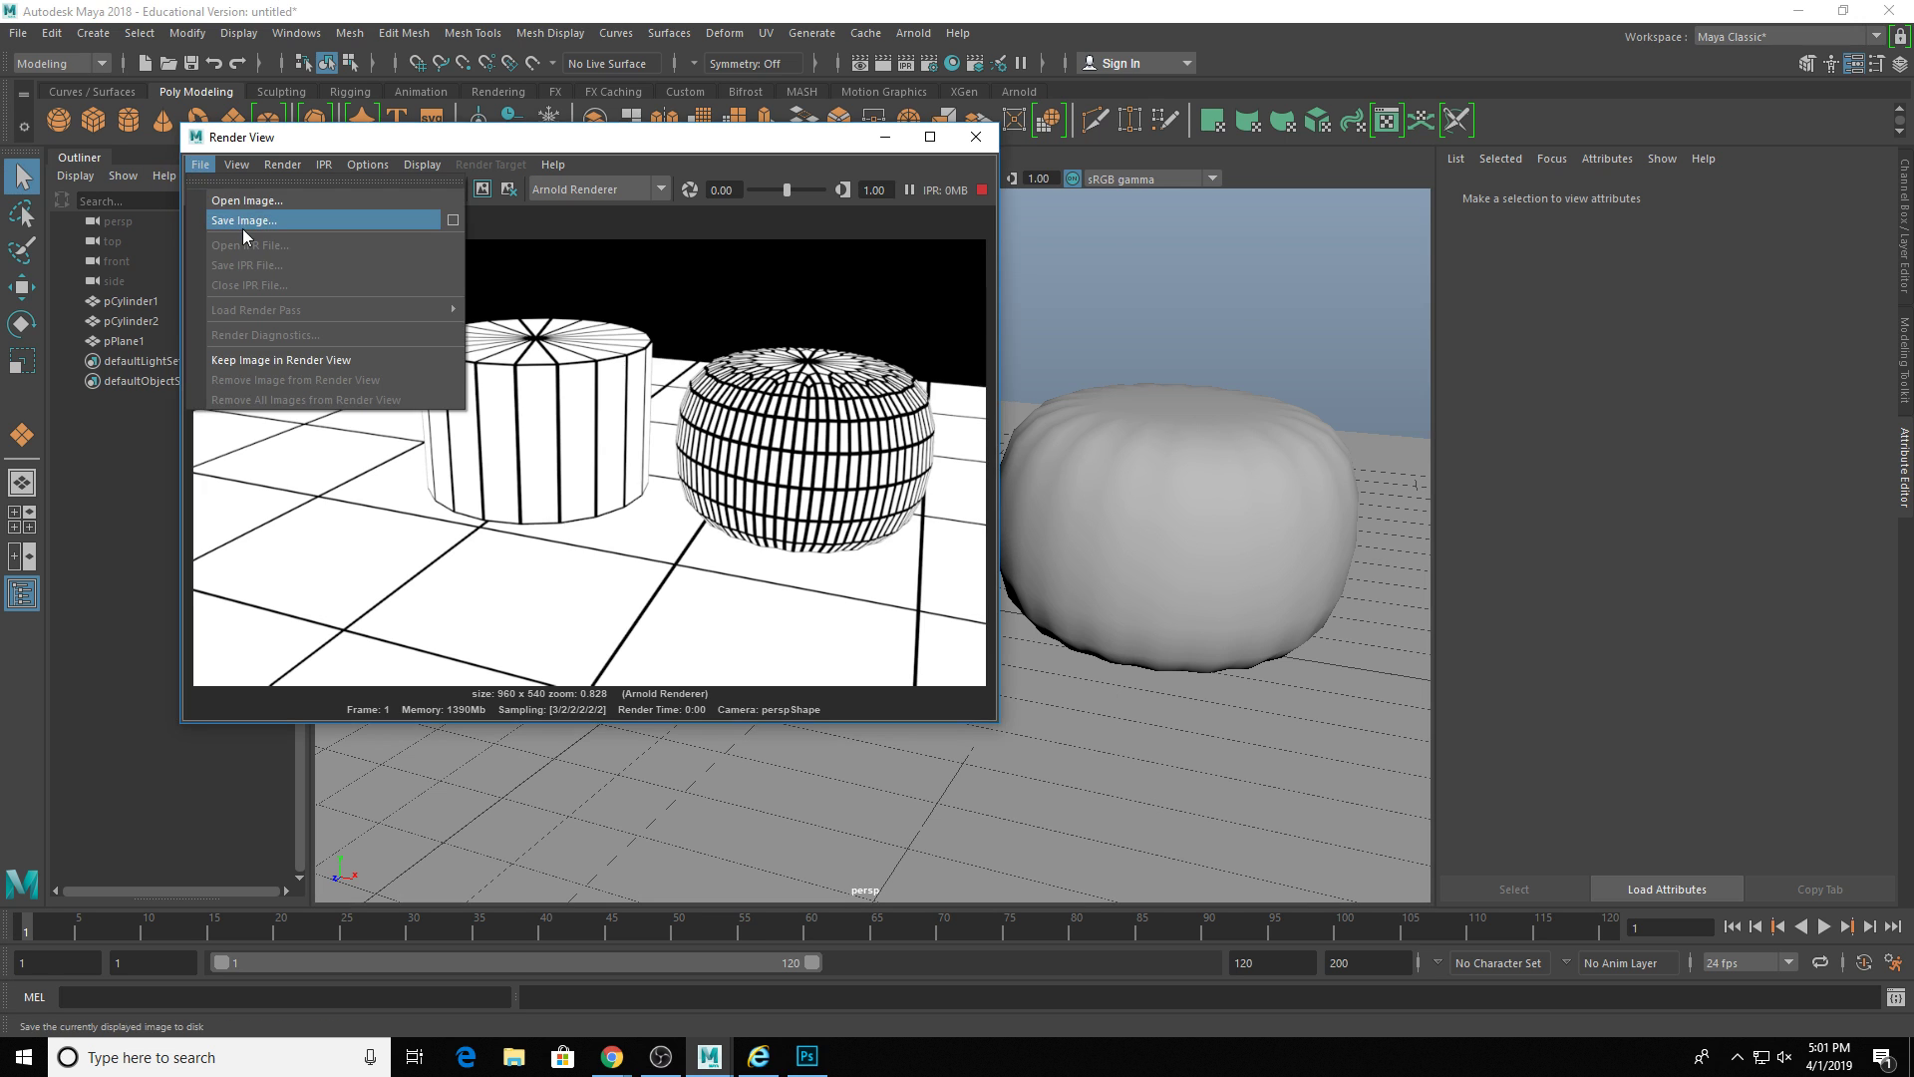
click(242, 222)
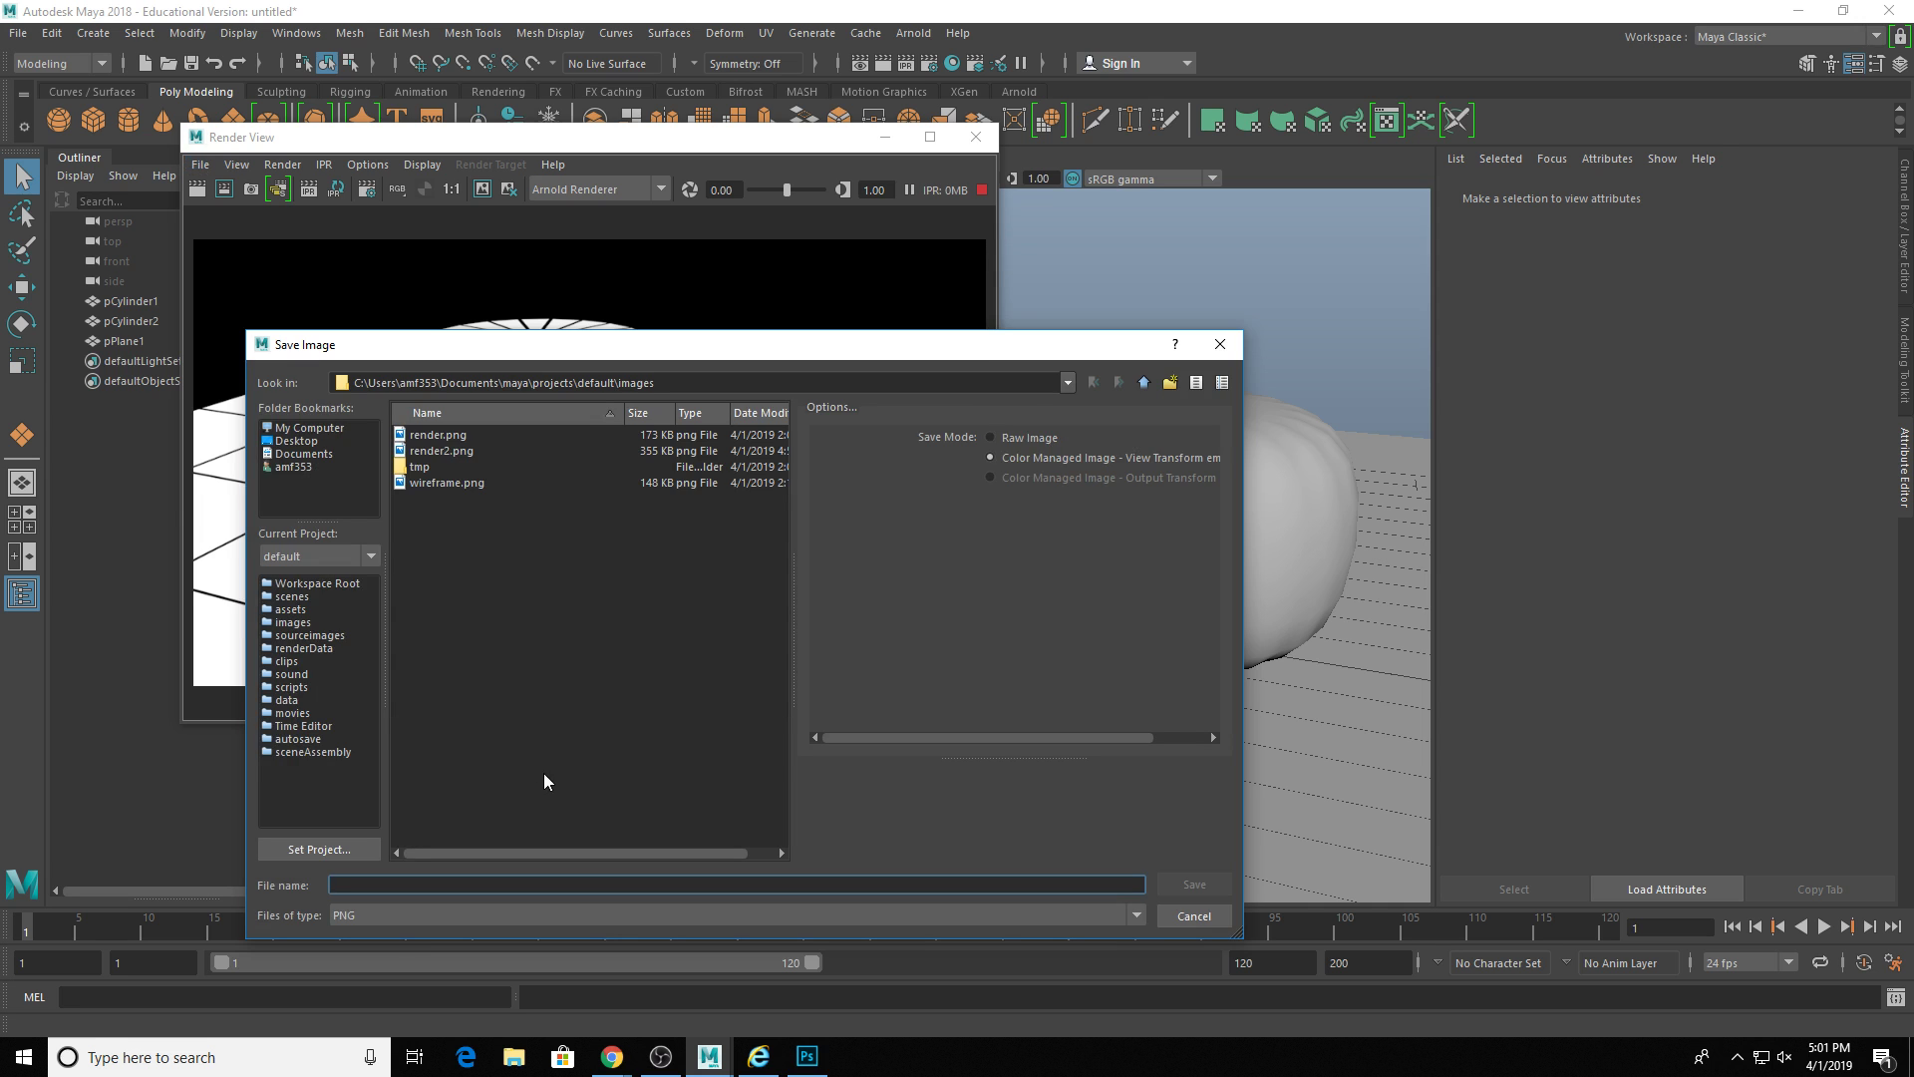
text(wire2)
click(1187, 887)
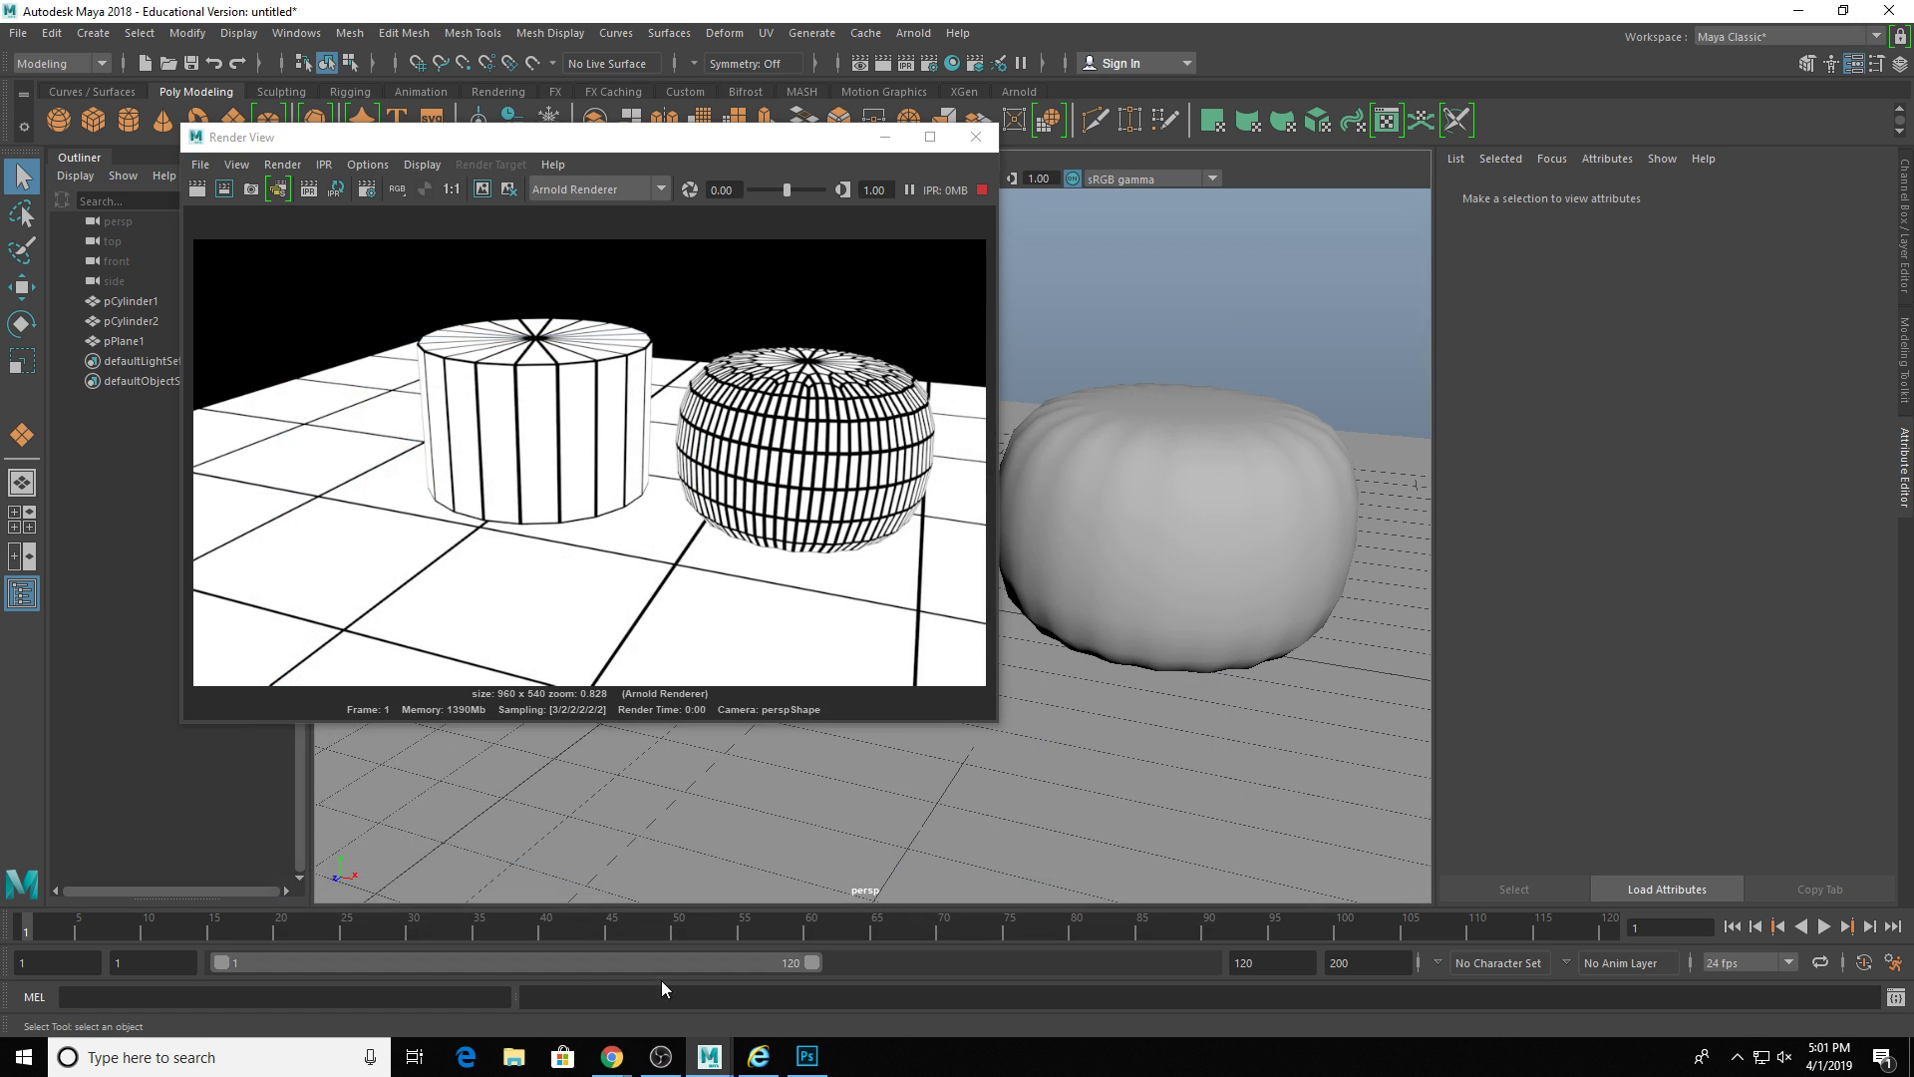
click(799, 1059)
- Browse to Documents > maya > projects > default > images and drag render2.png into Photoshop
click(513, 1057)
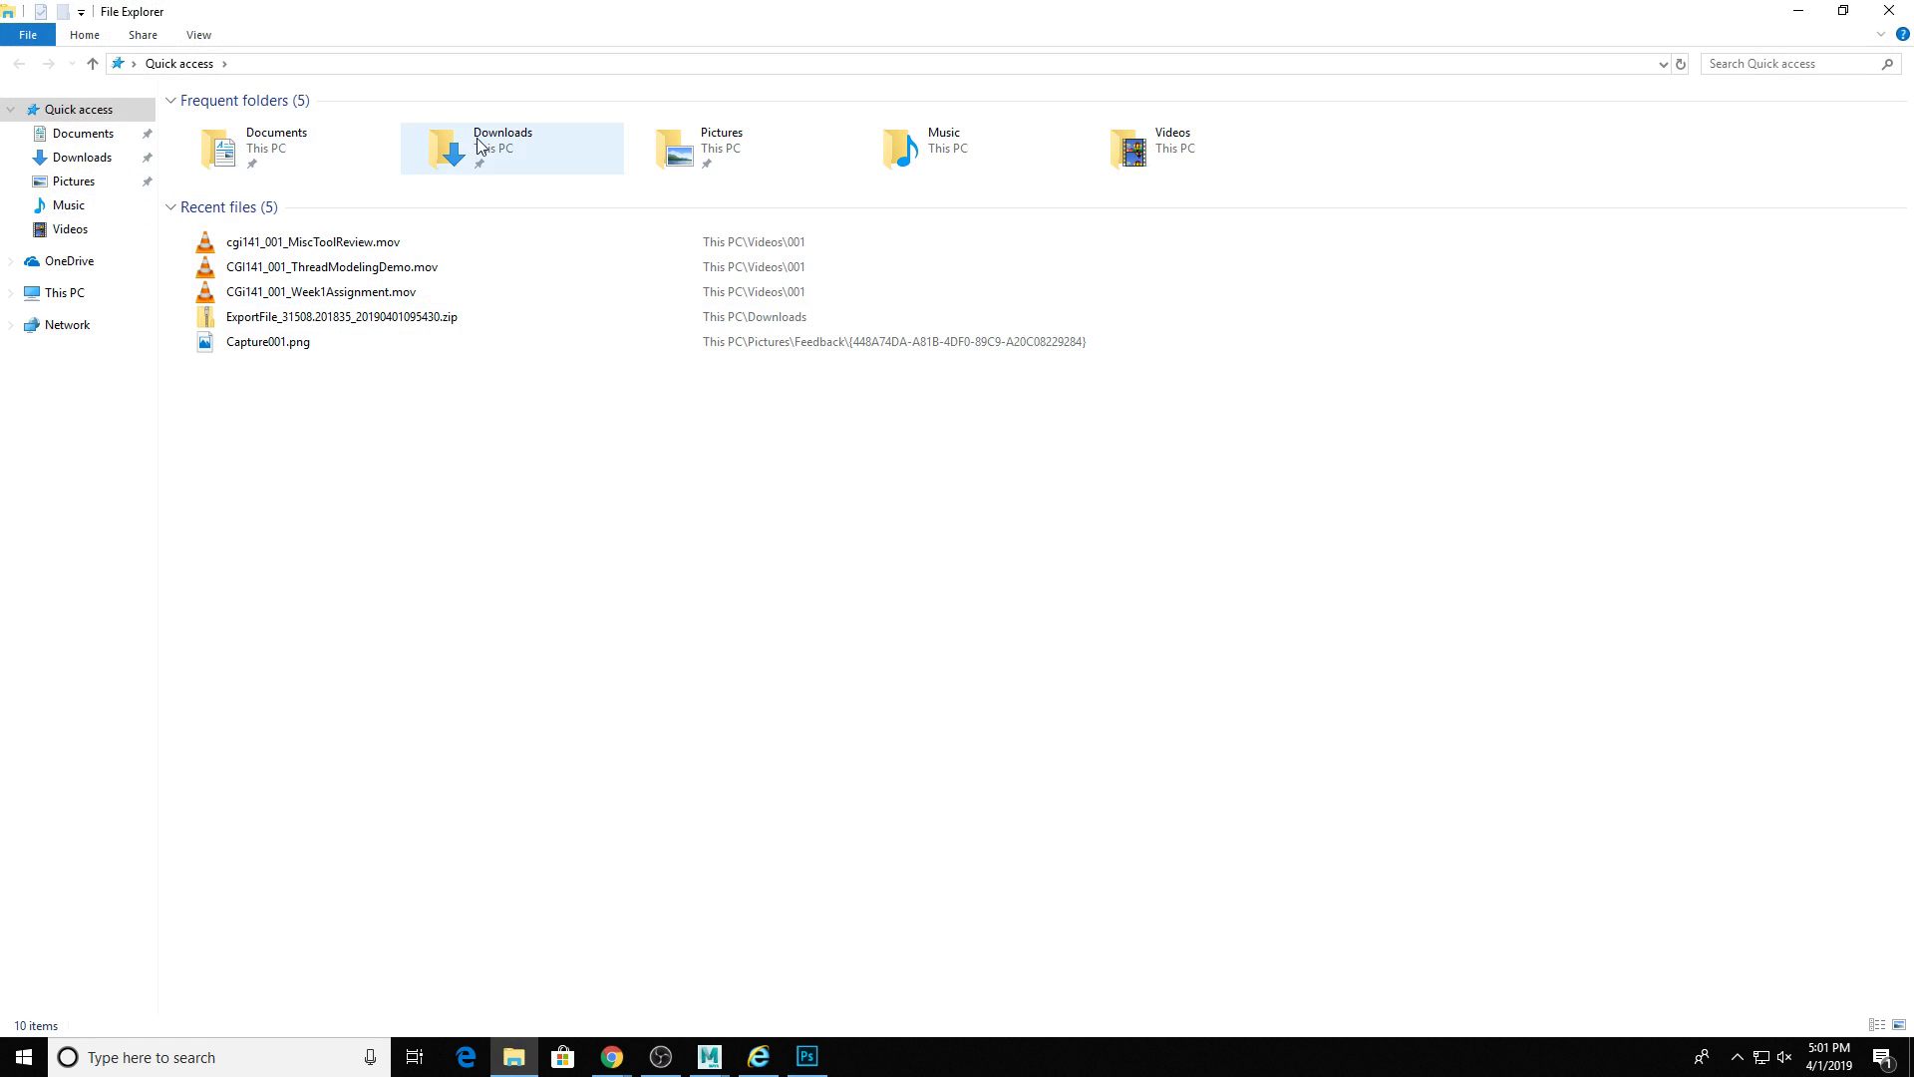
double_click(313, 151)
double_click(263, 146)
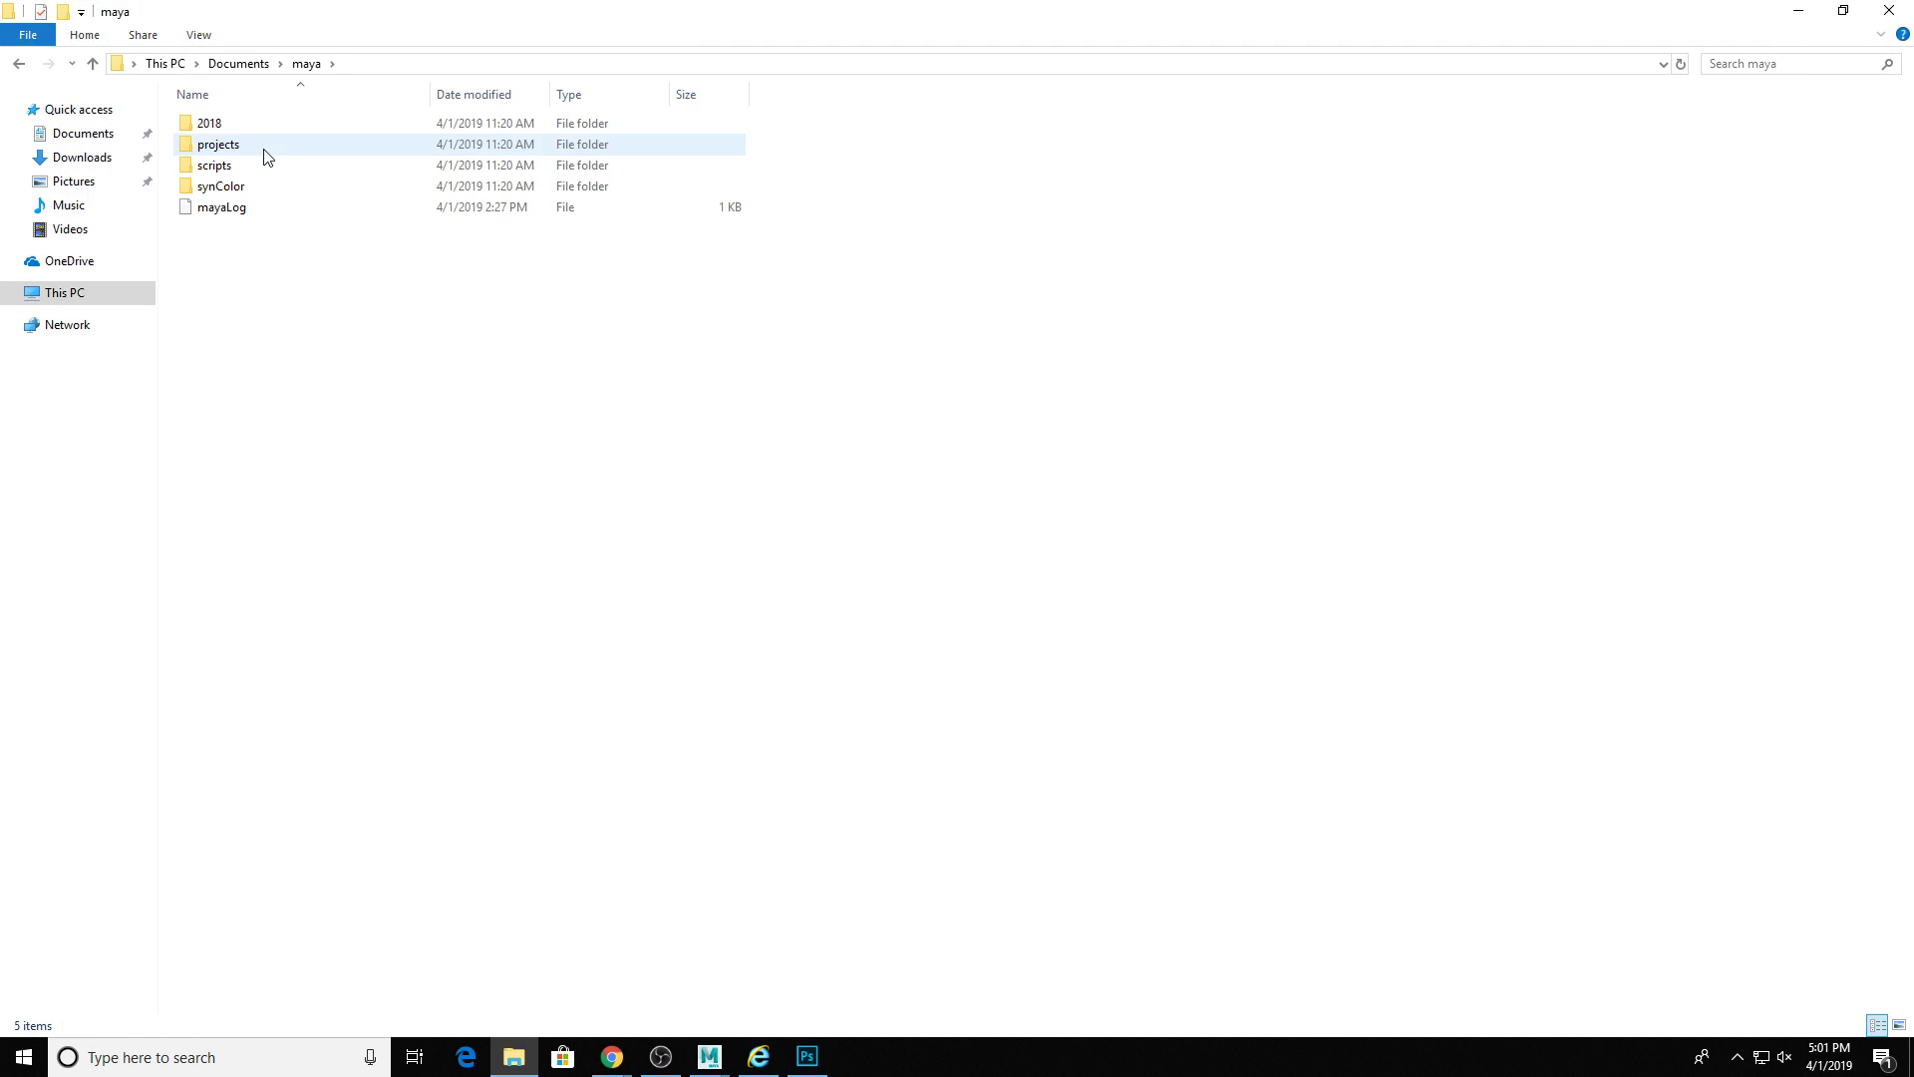
double_click(261, 148)
double_click(254, 133)
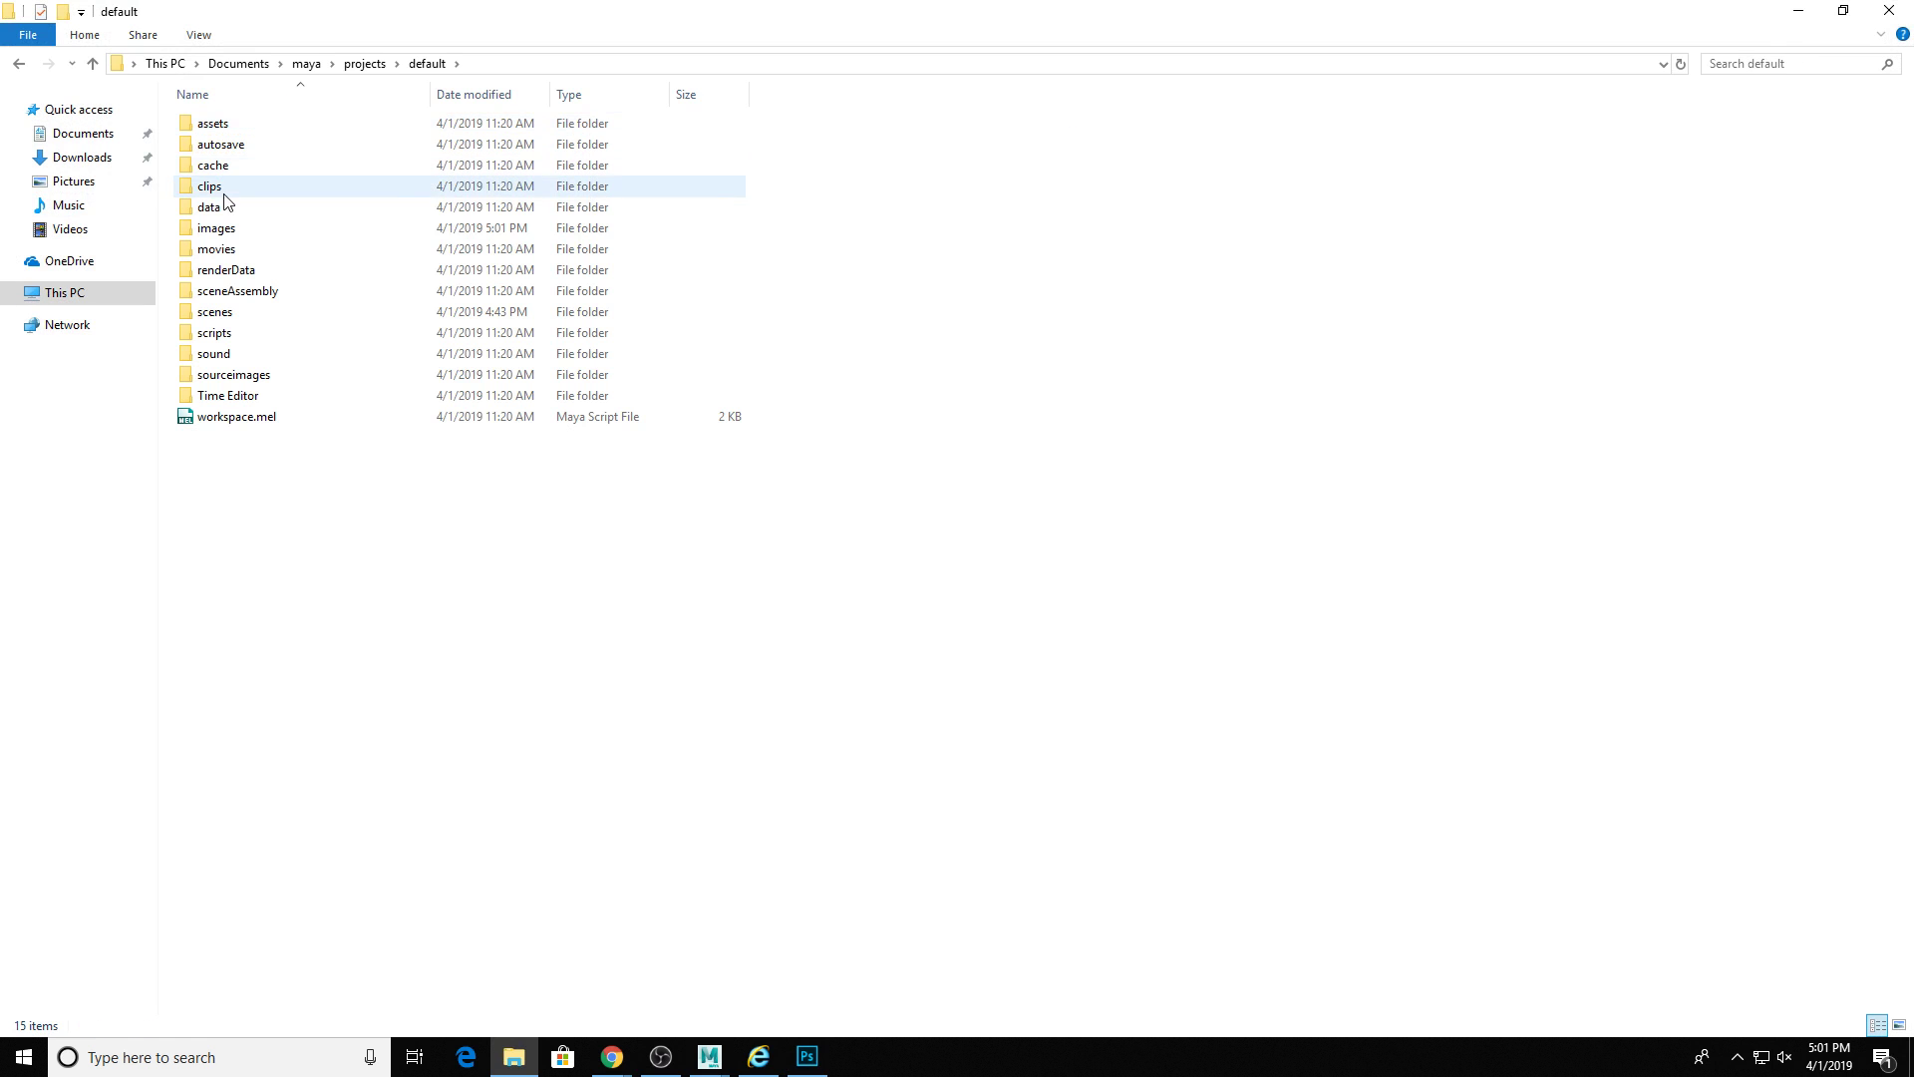
double_click(217, 235)
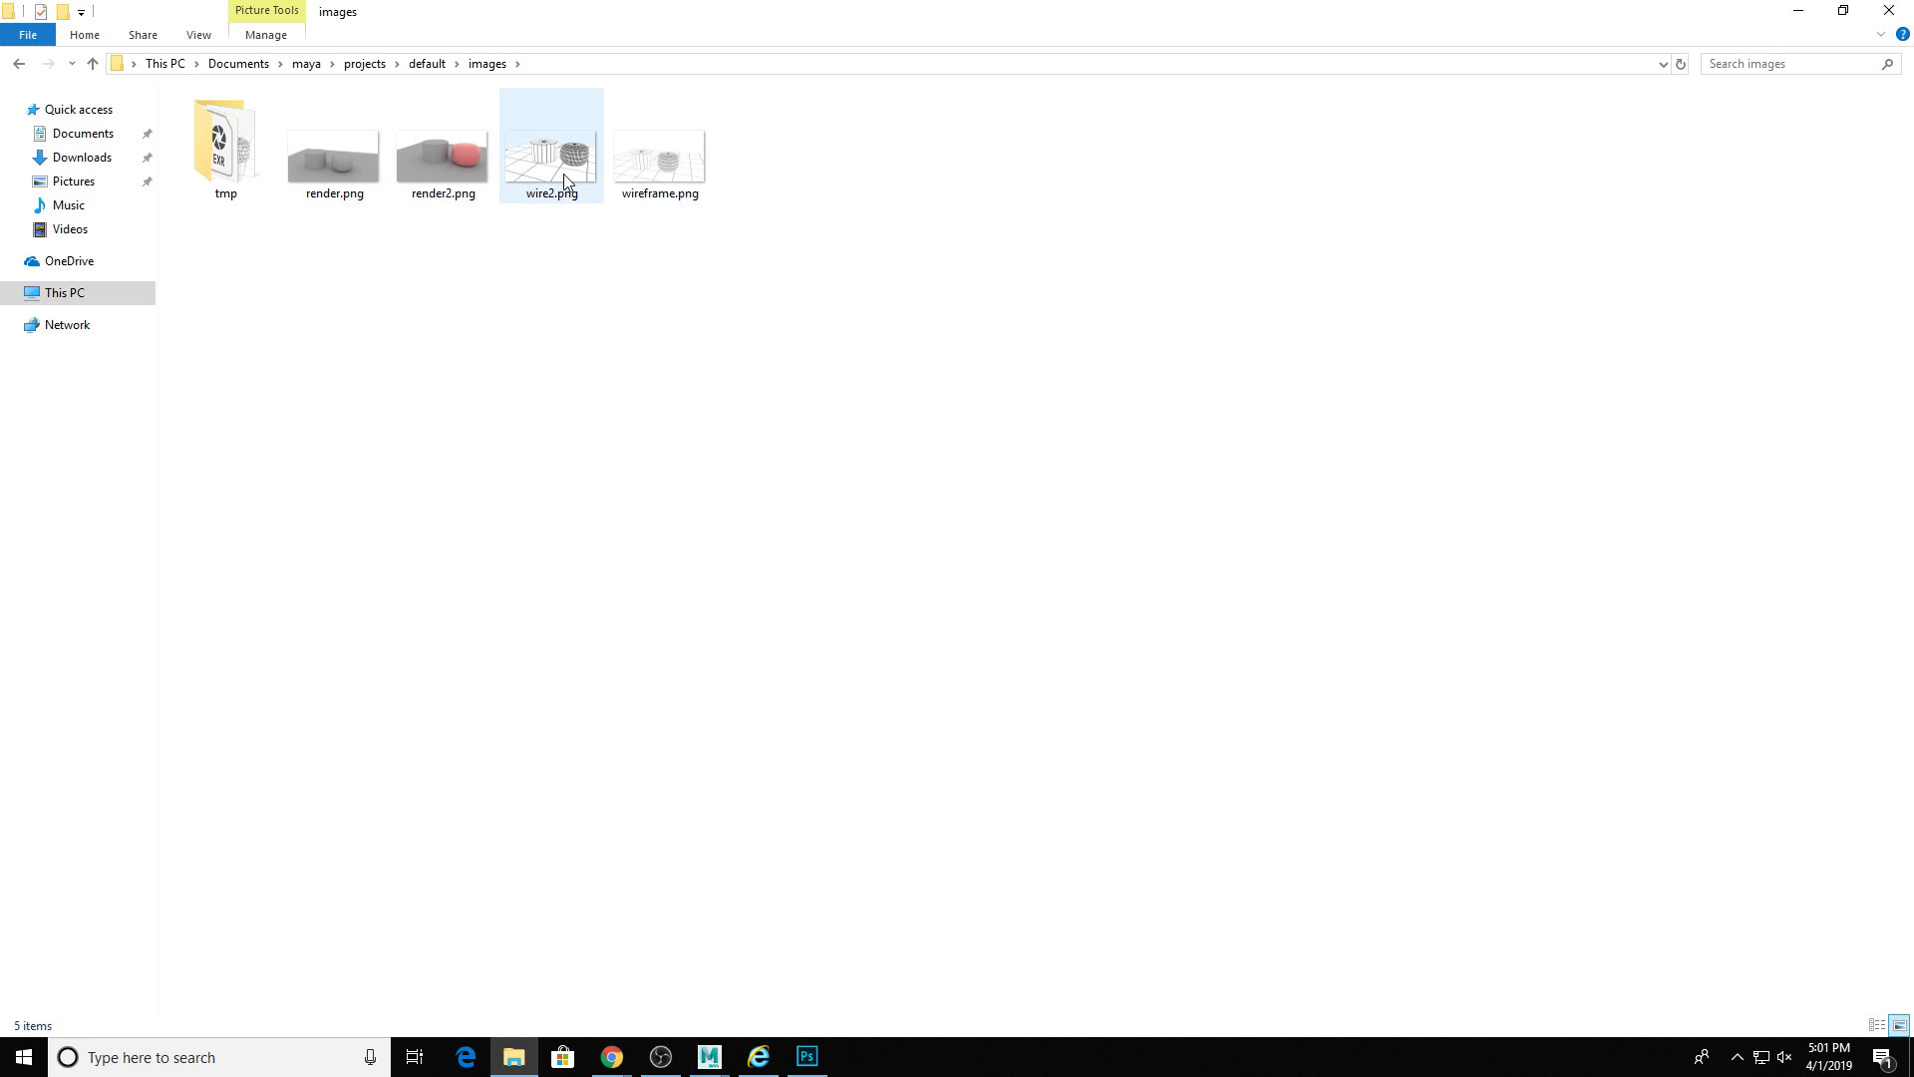
key(super+Left)
drag(454, 165, 1203, 311)
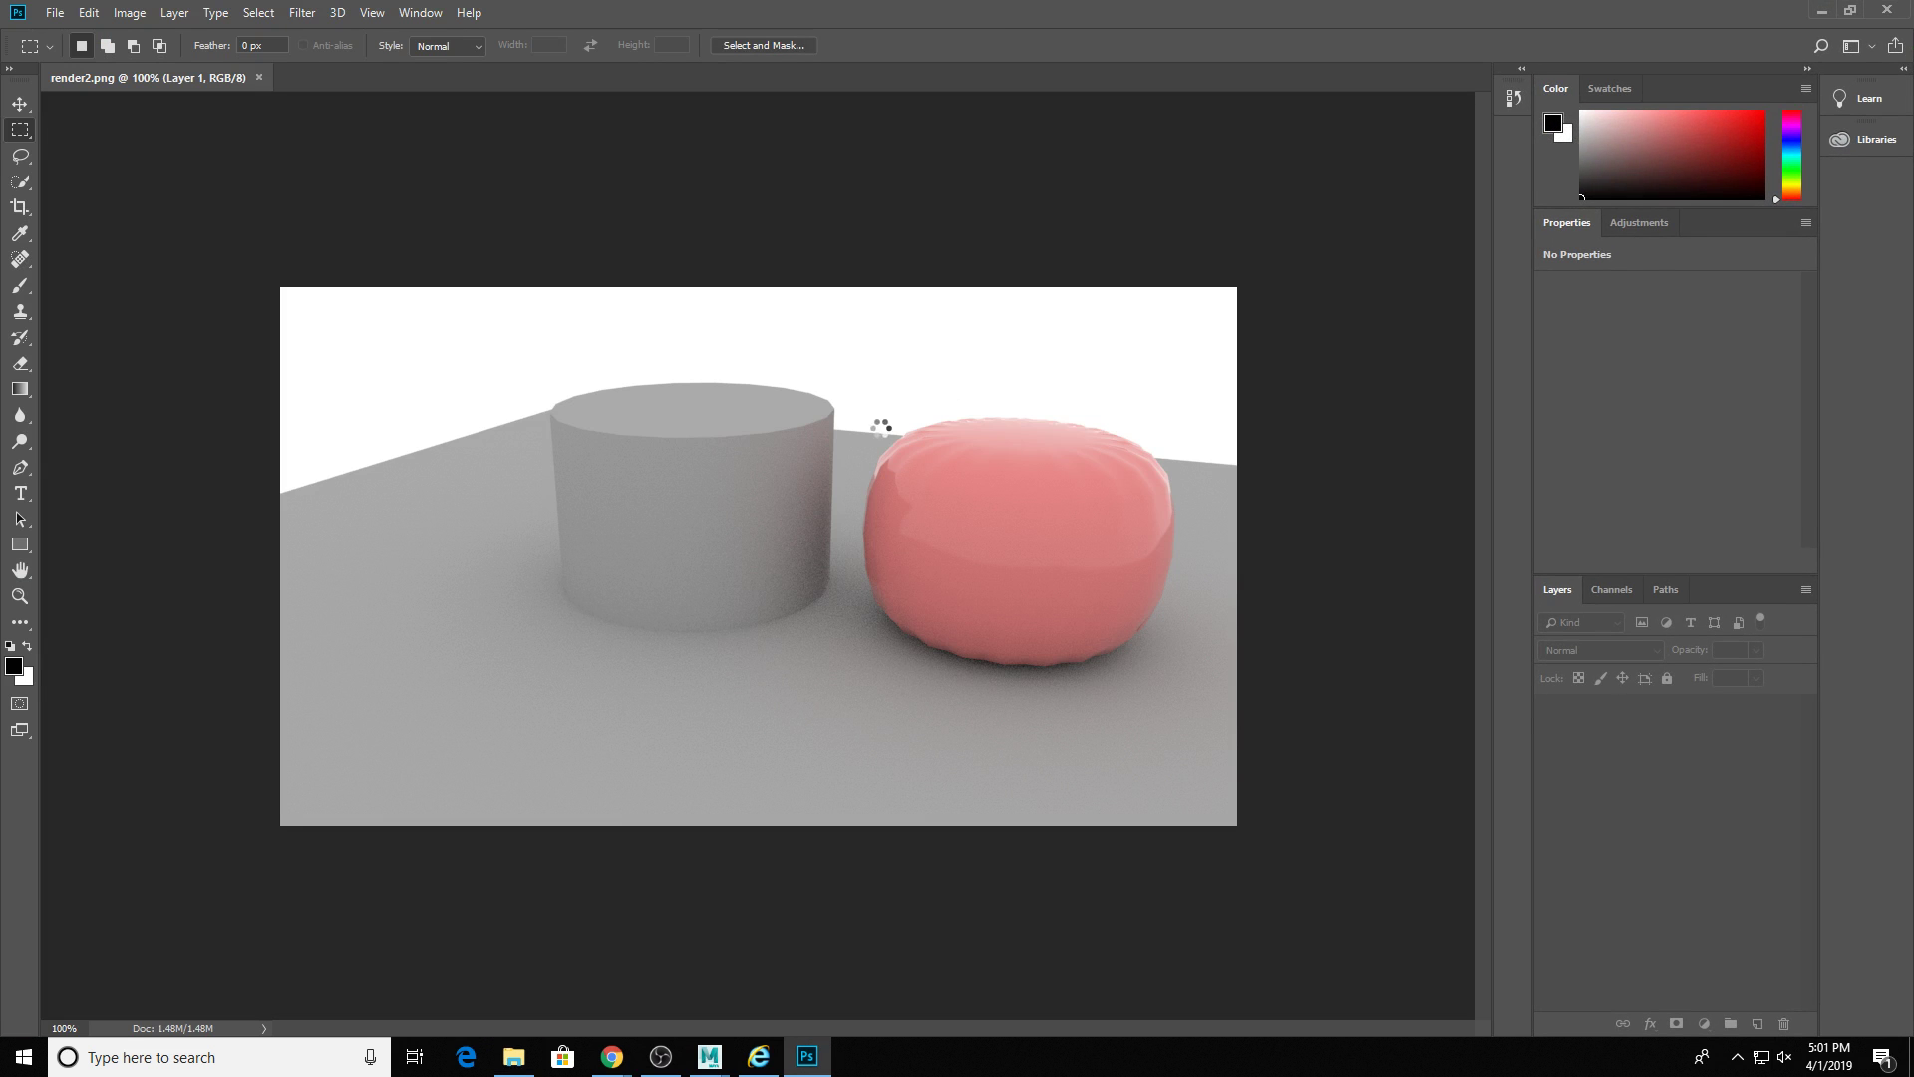
- Drag wire2.png onto the render2 canvas as a placed layer, then toggle its visibility to compare
key(alt+Tab)
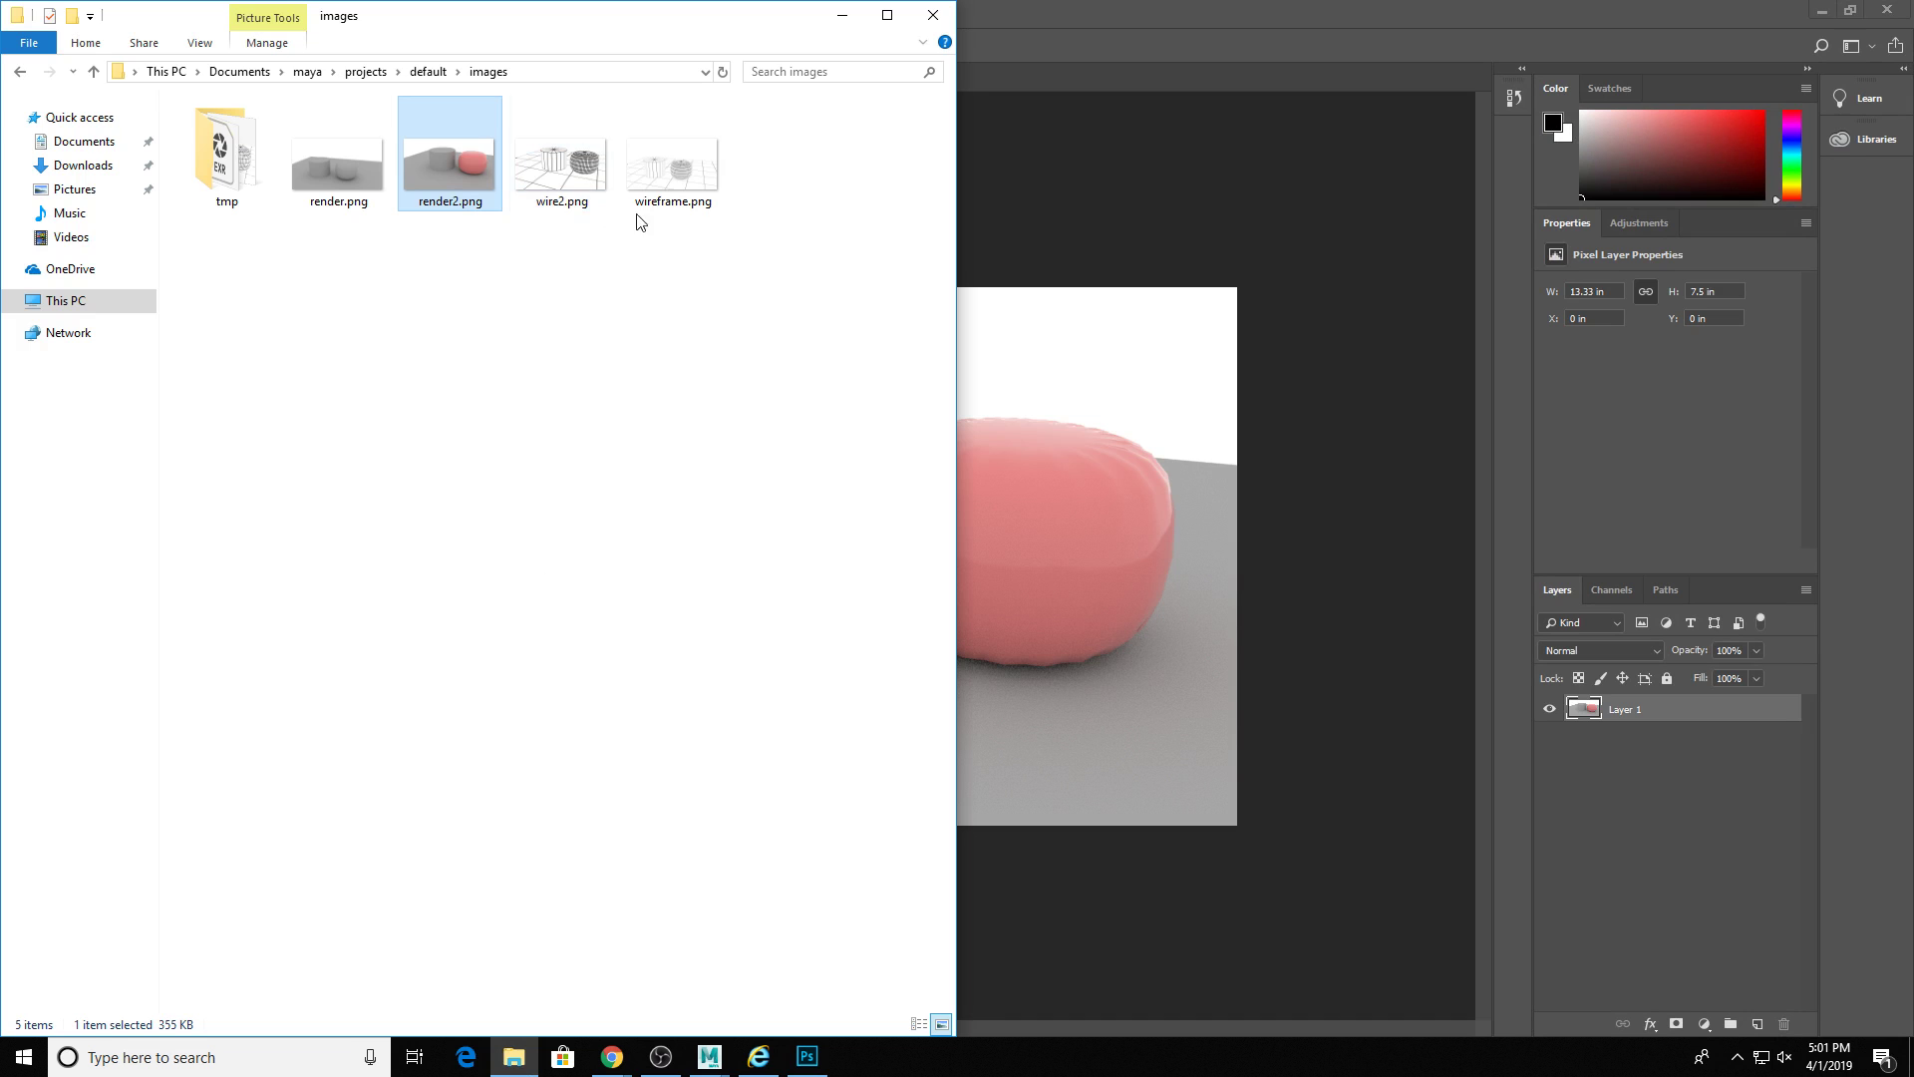
click(551, 189)
drag(550, 190, 1037, 424)
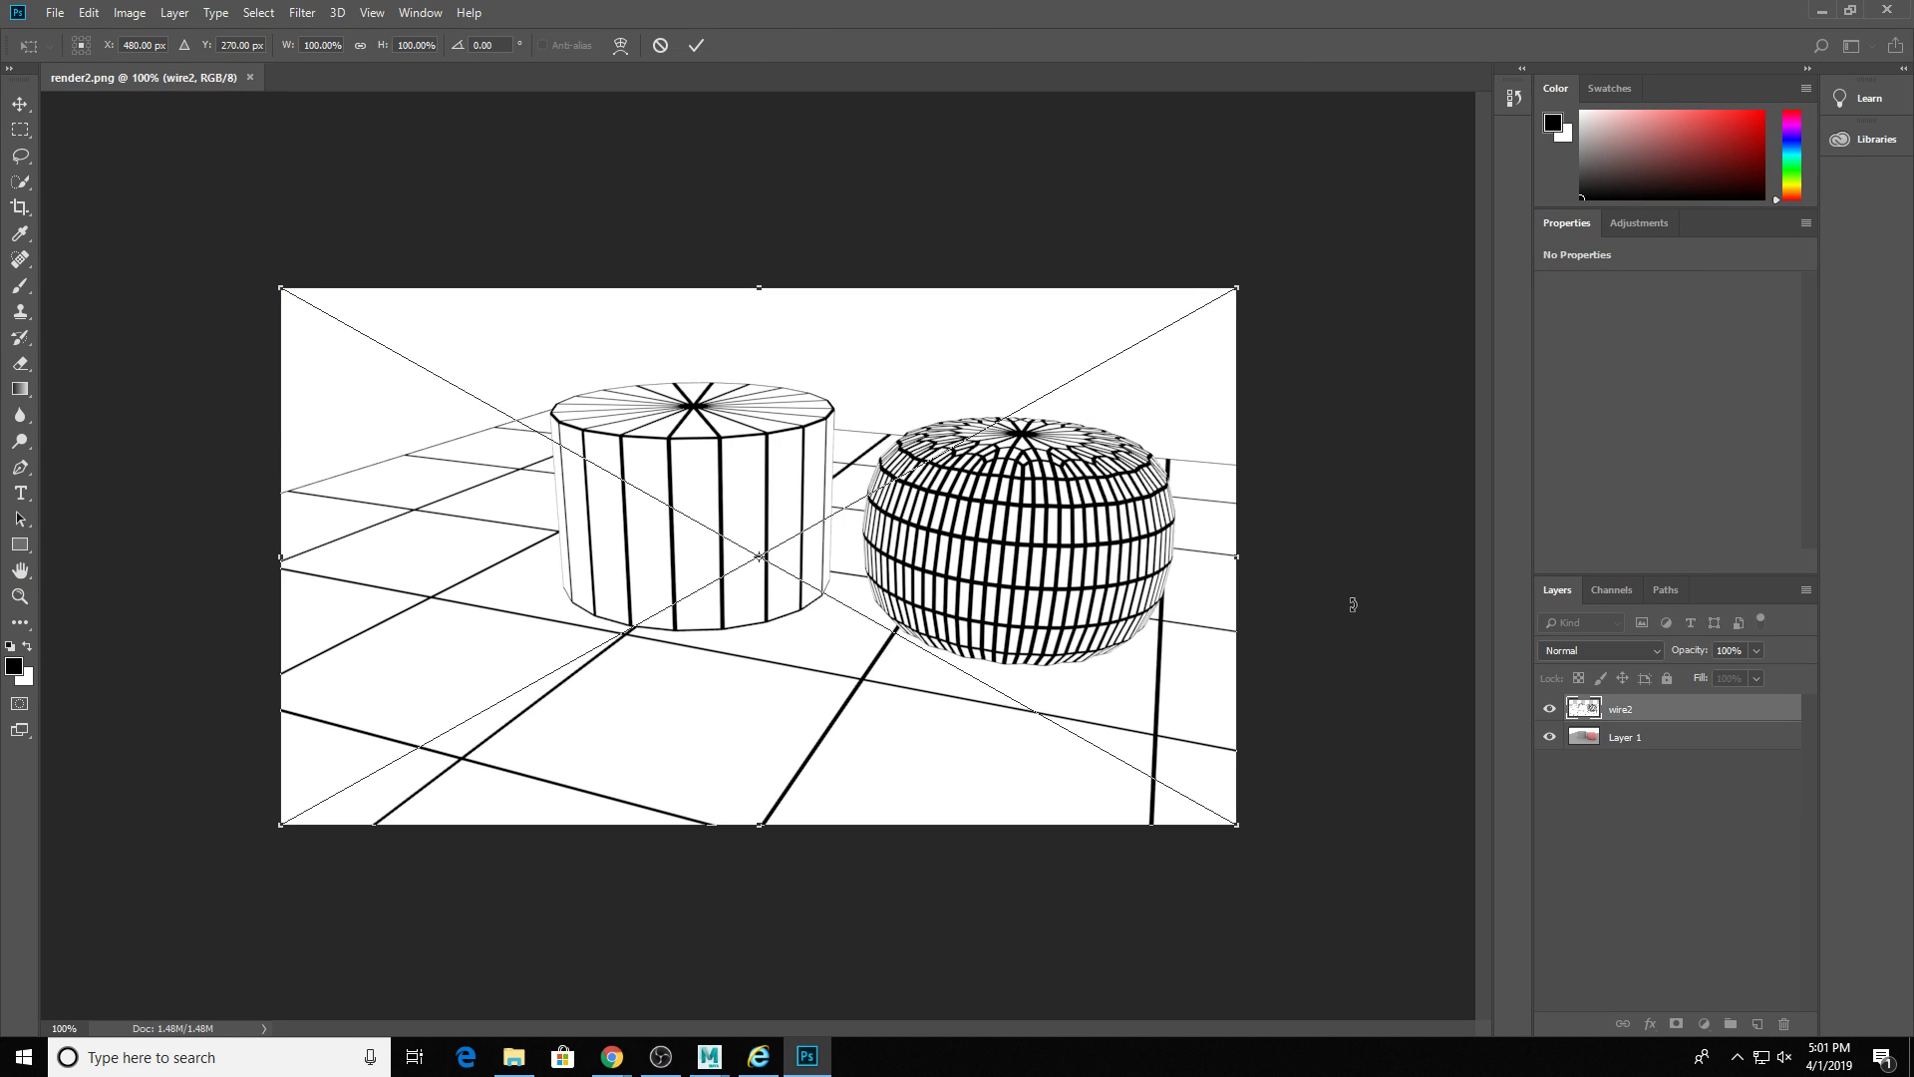
key(Return)
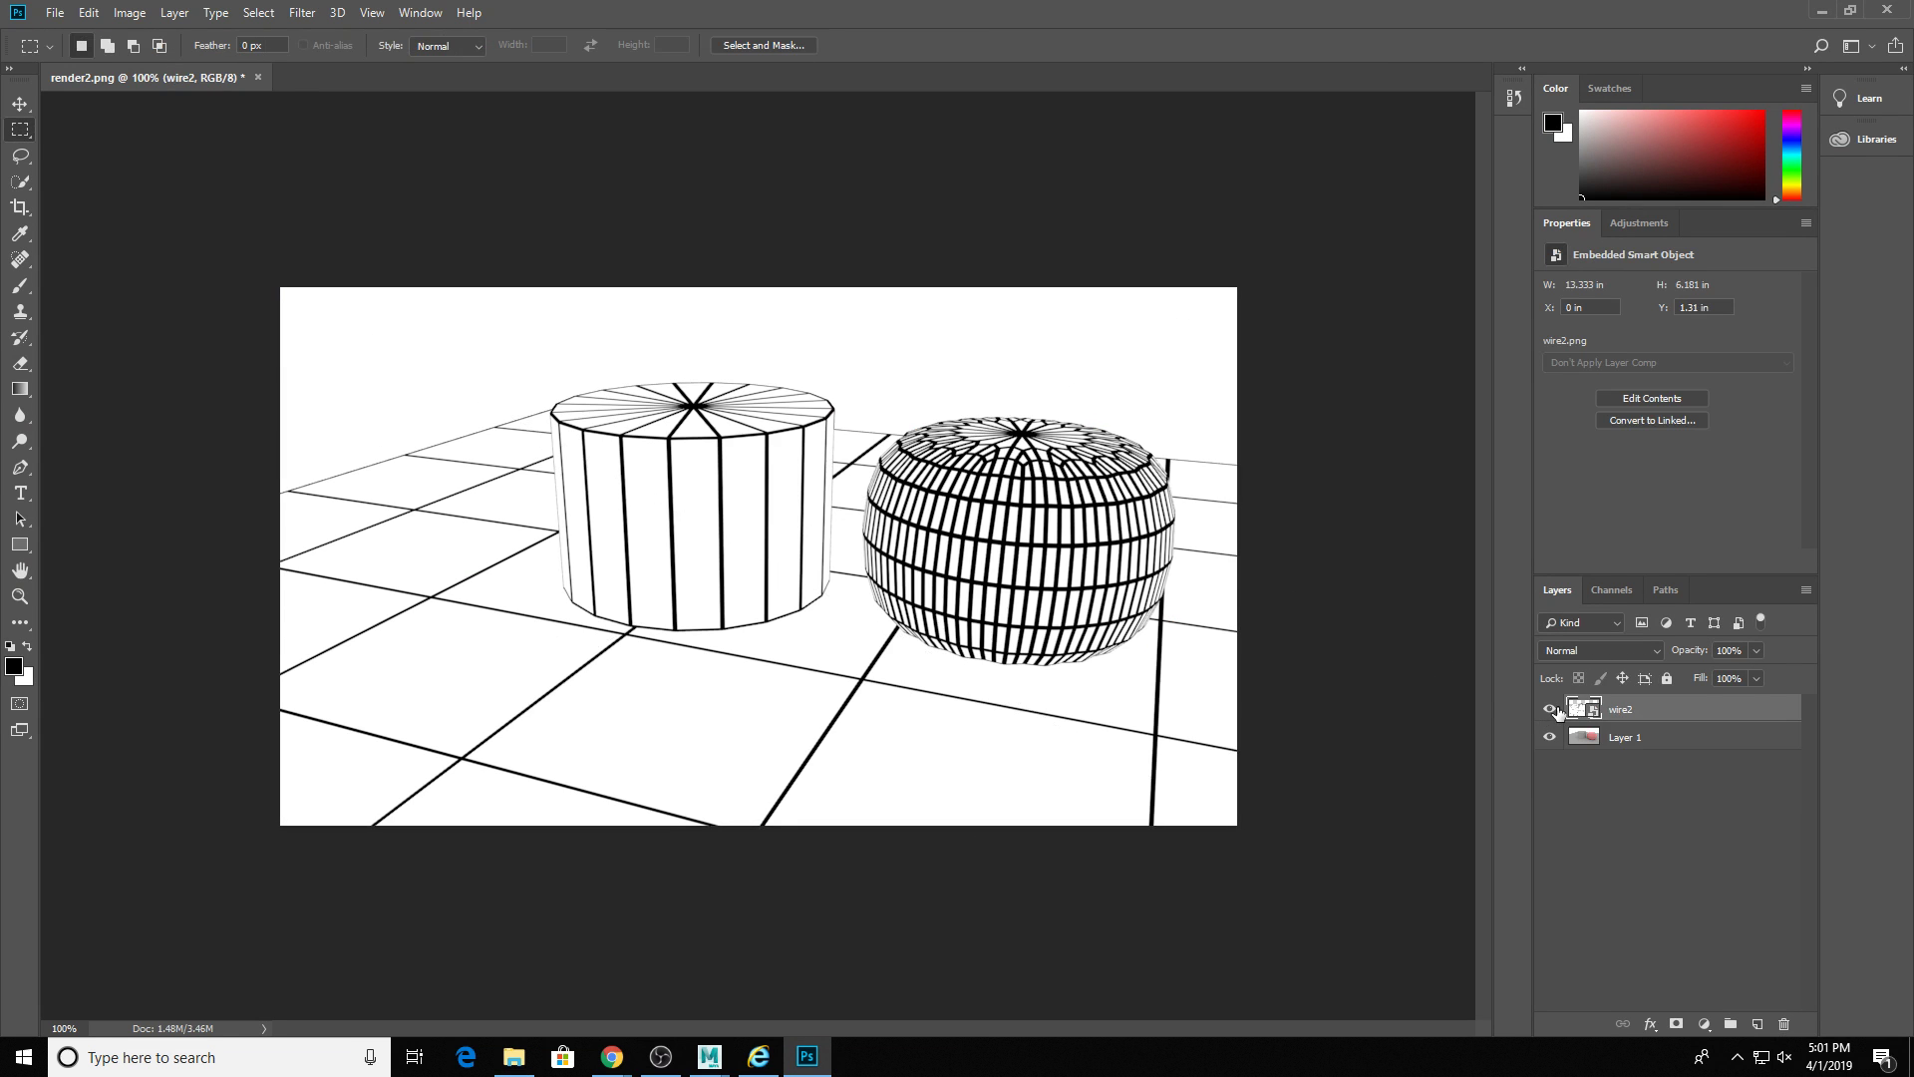
click(1558, 712)
click(1558, 712)
click(1551, 710)
click(1551, 709)
- Set the wire2 layer to Multiply blend mode at 35% opacity
click(1655, 650)
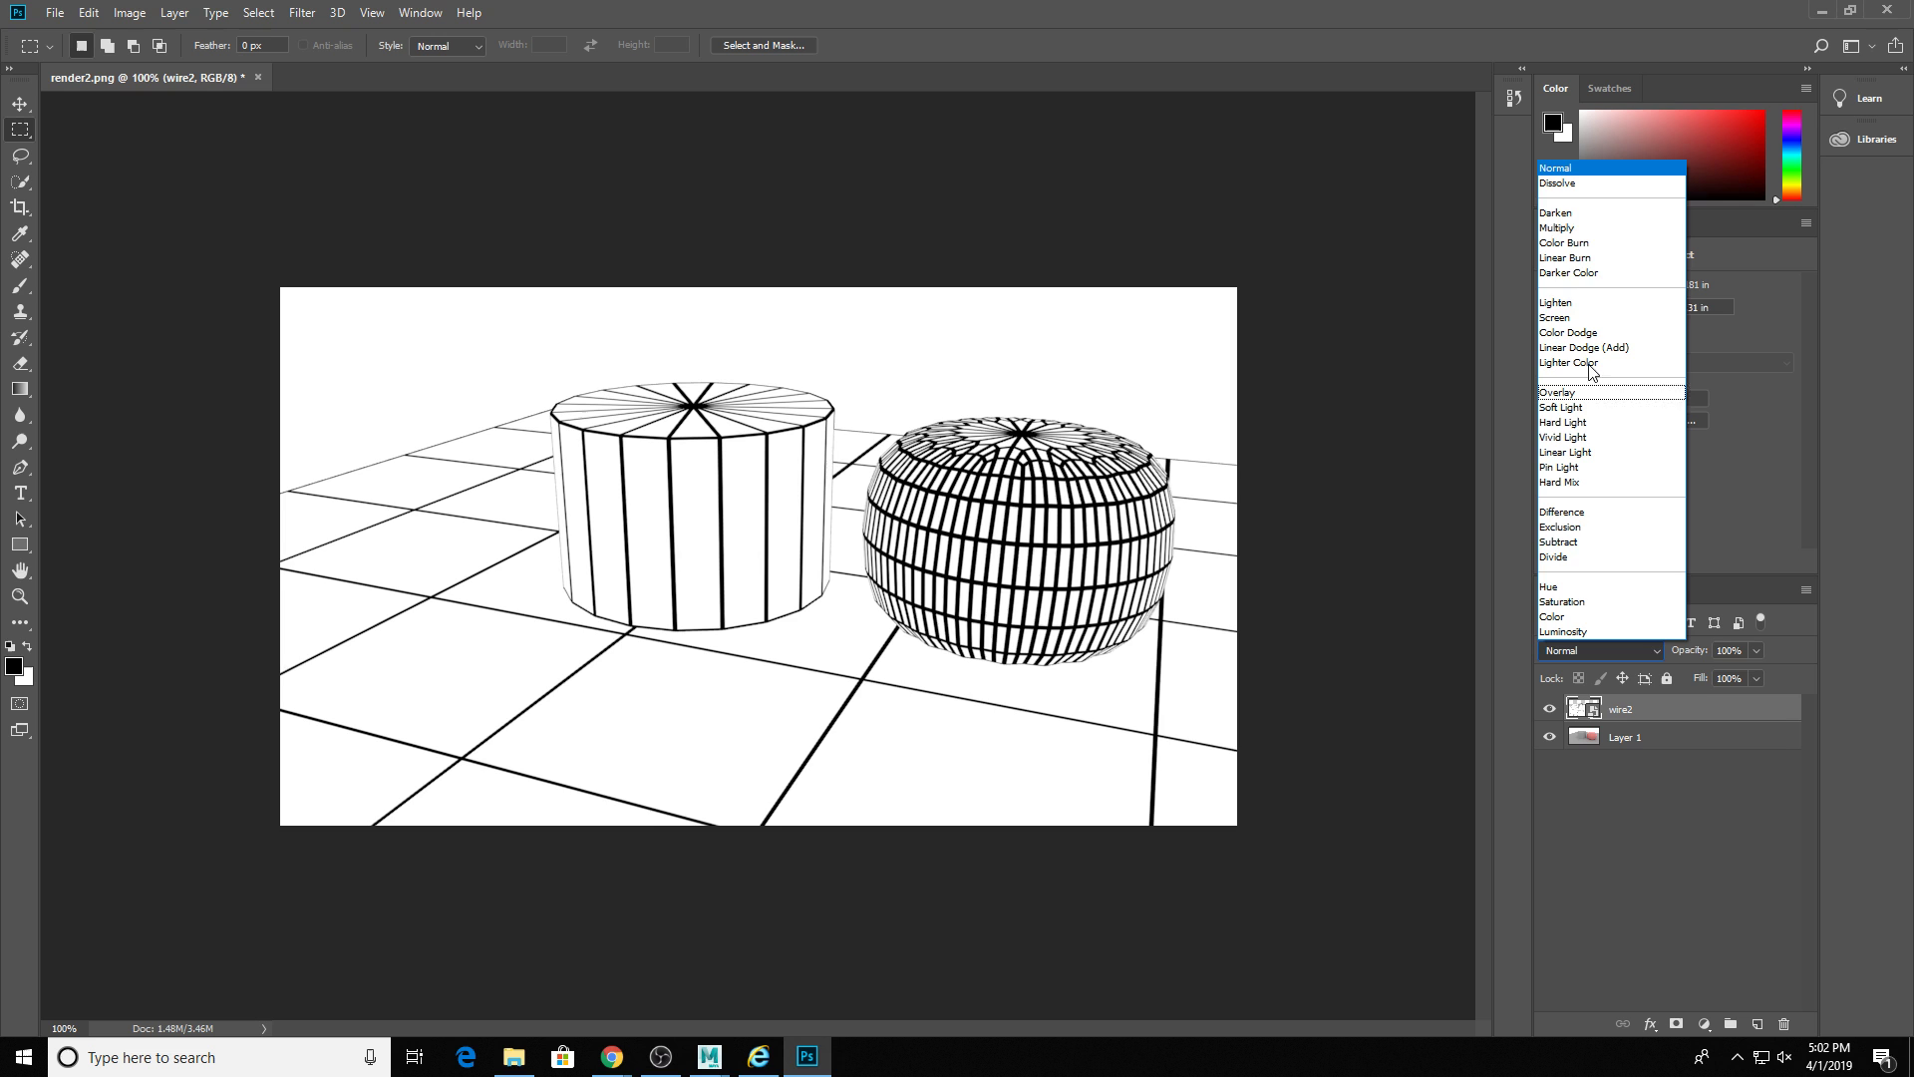
click(1563, 228)
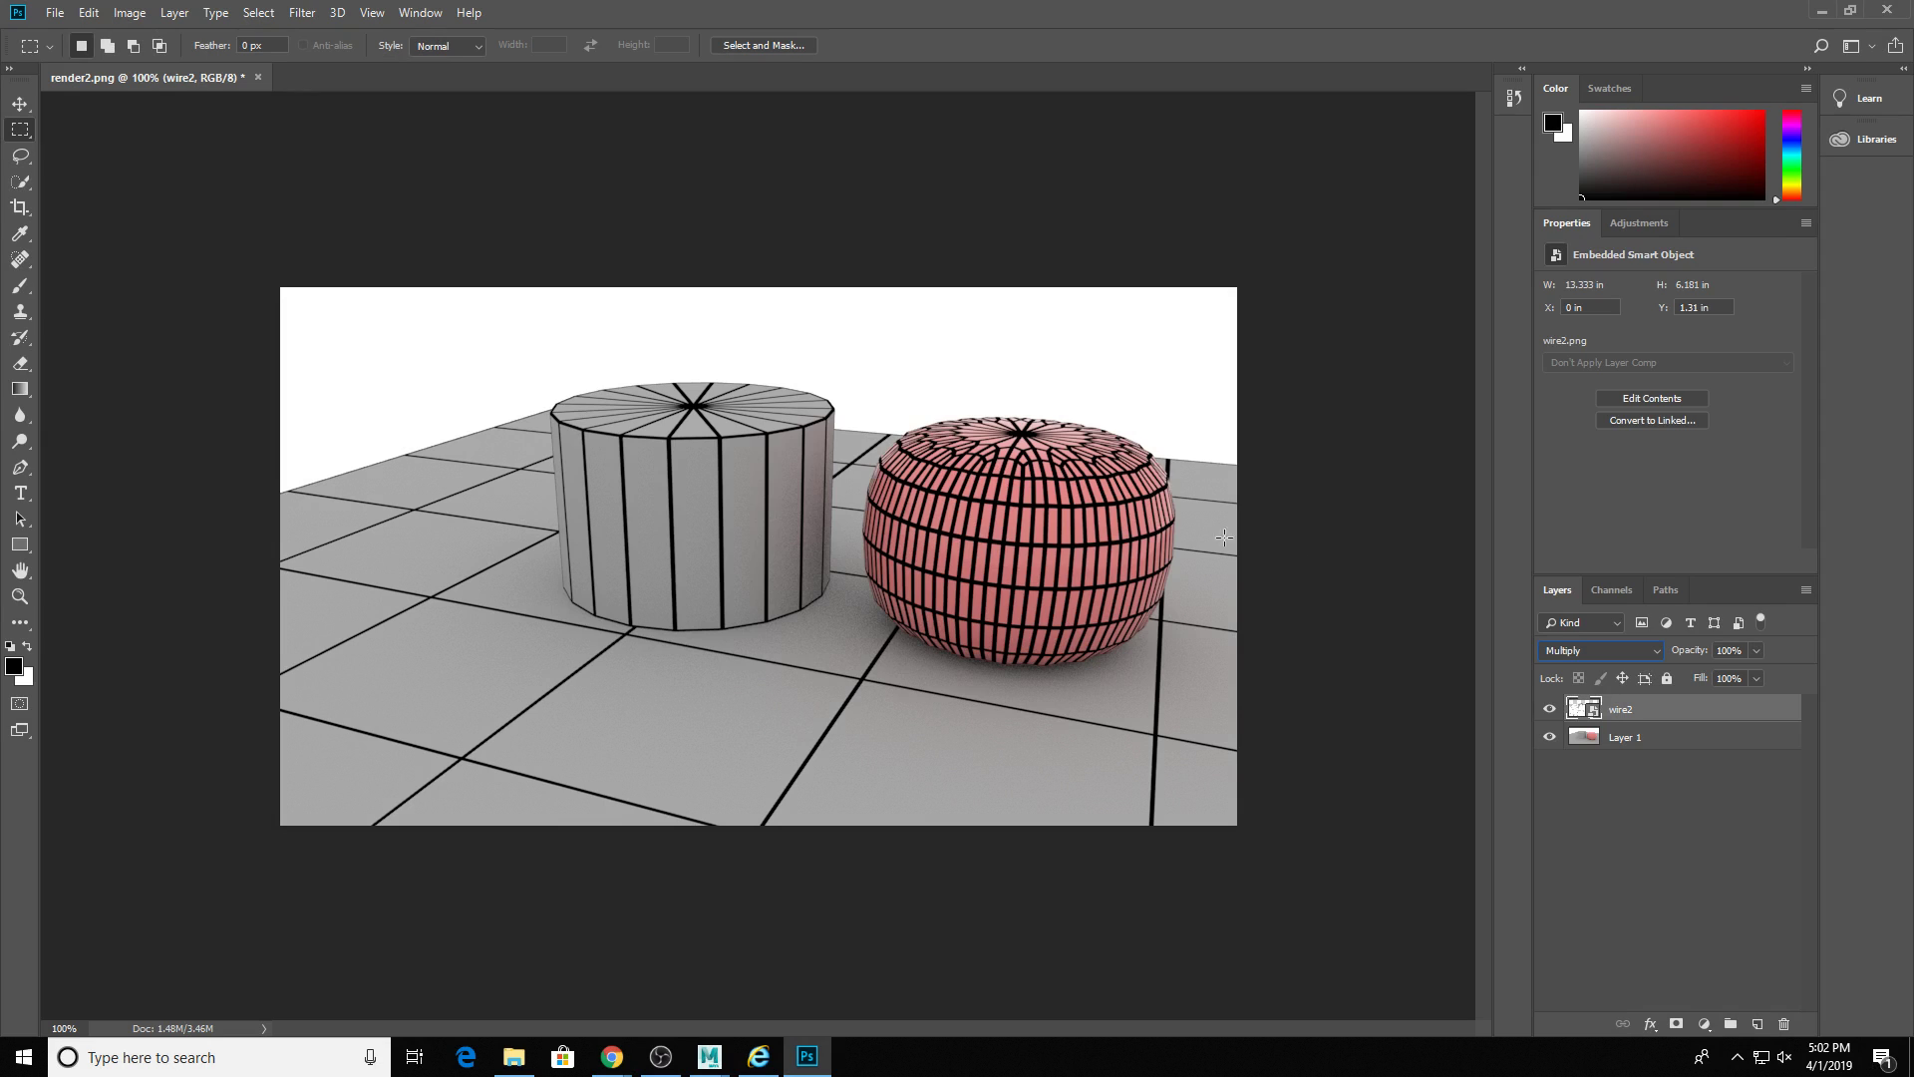
click(1756, 651)
drag(1699, 682, 1709, 680)
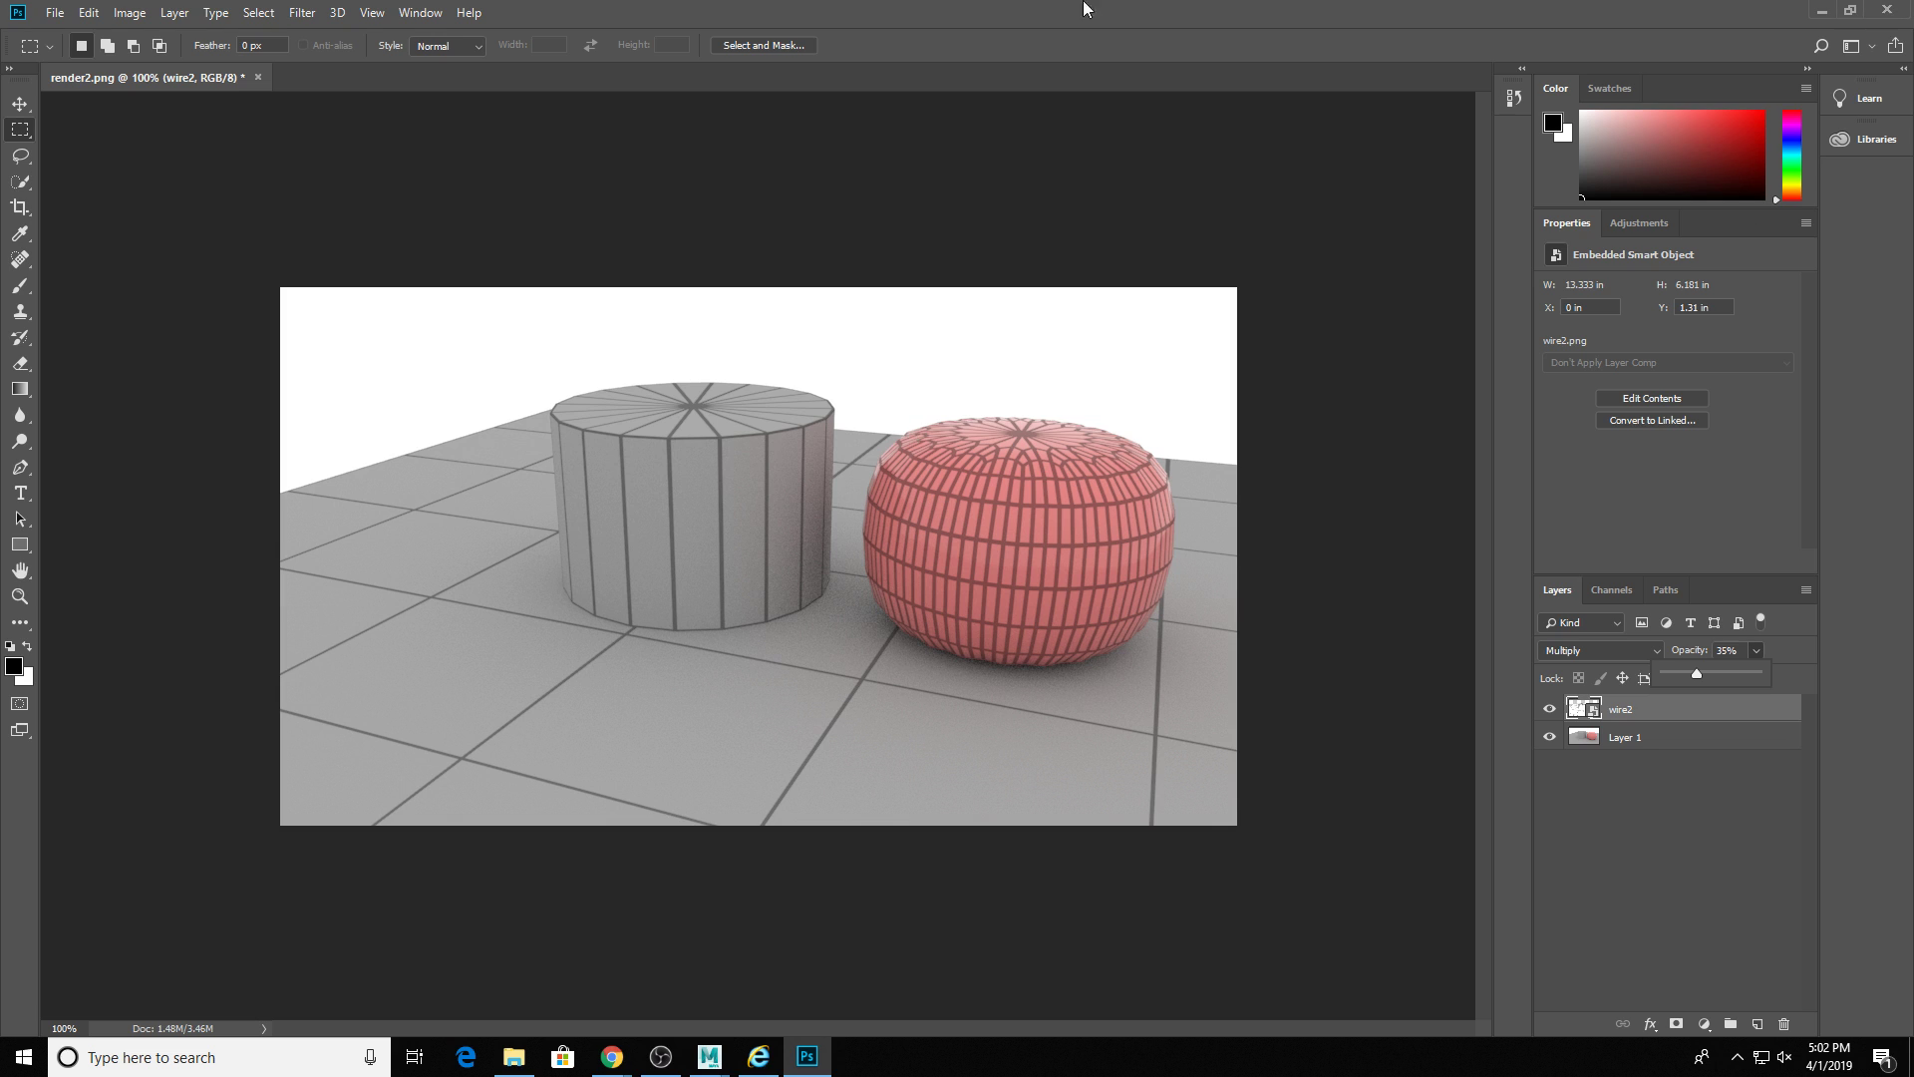
- Quit Photoshop without saving render2.png, then close the Explorer window
click(1878, 12)
click(1878, 12)
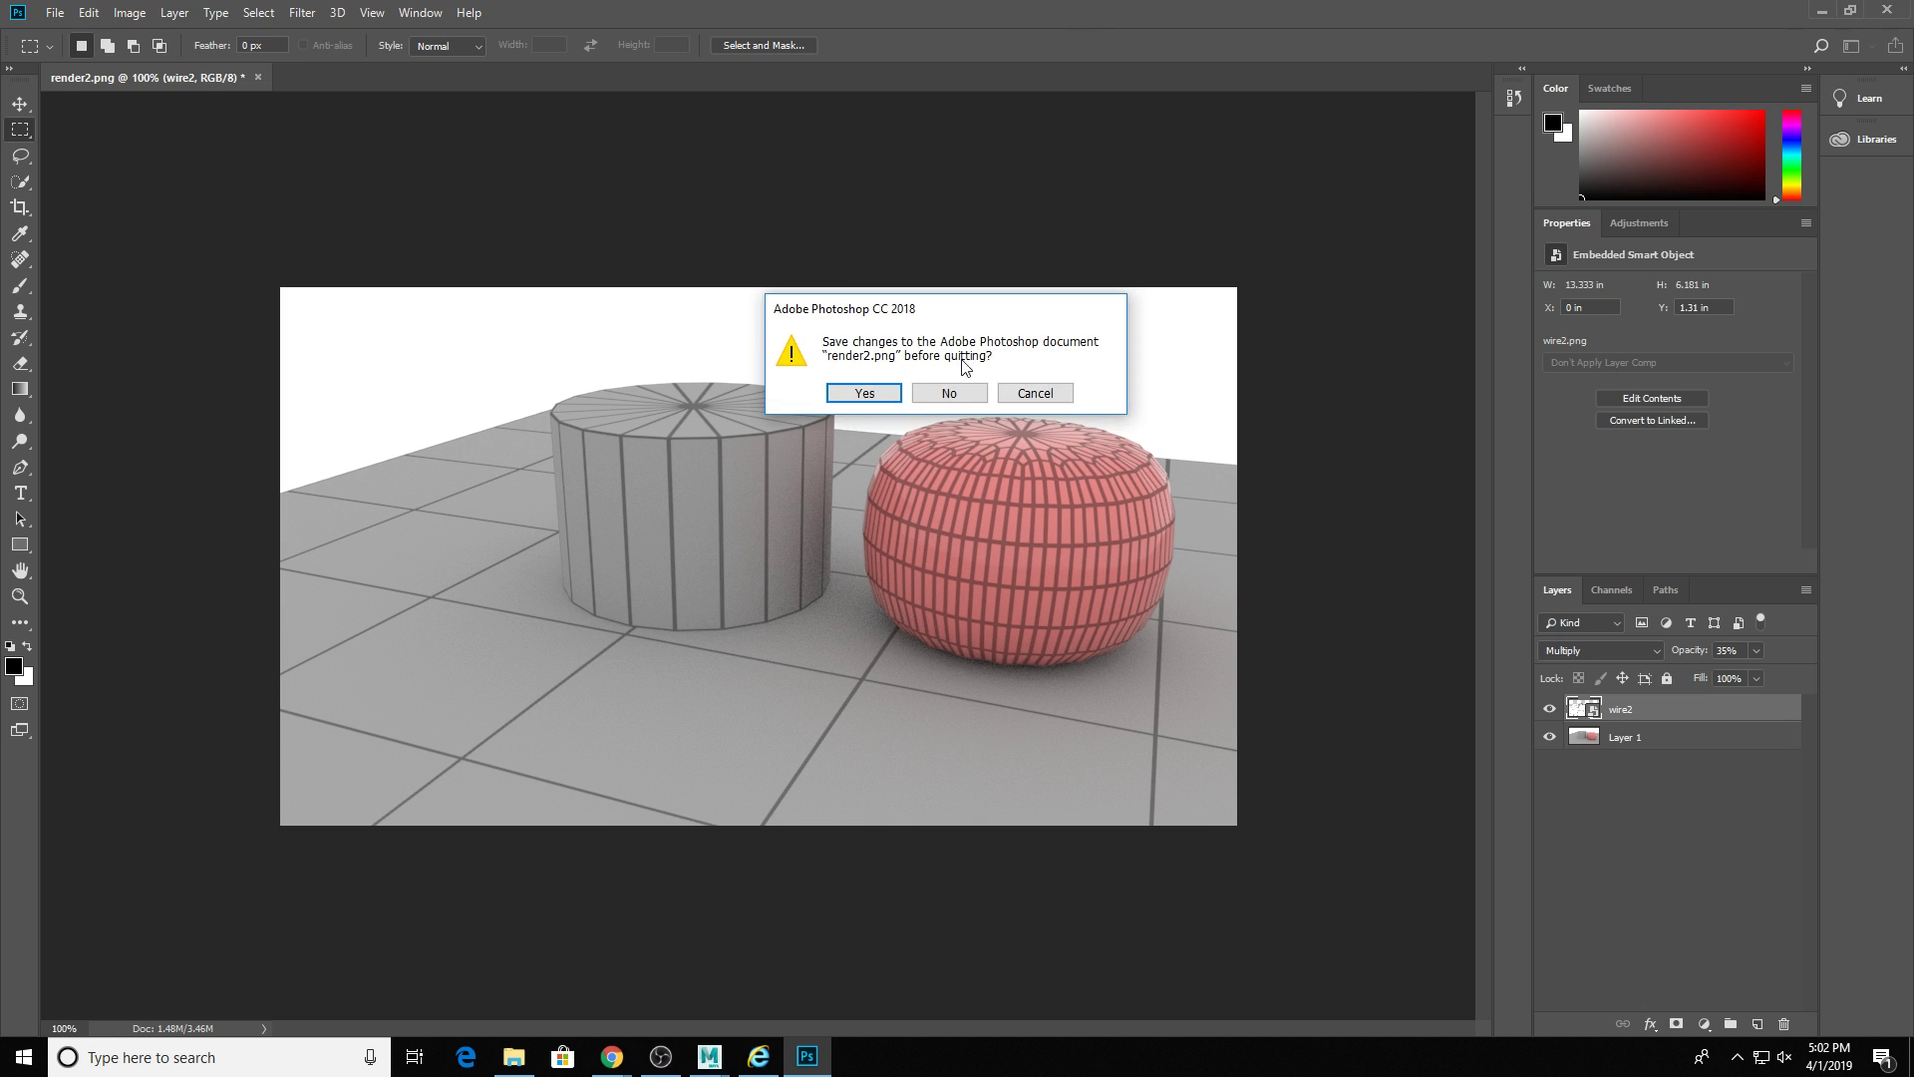
click(955, 391)
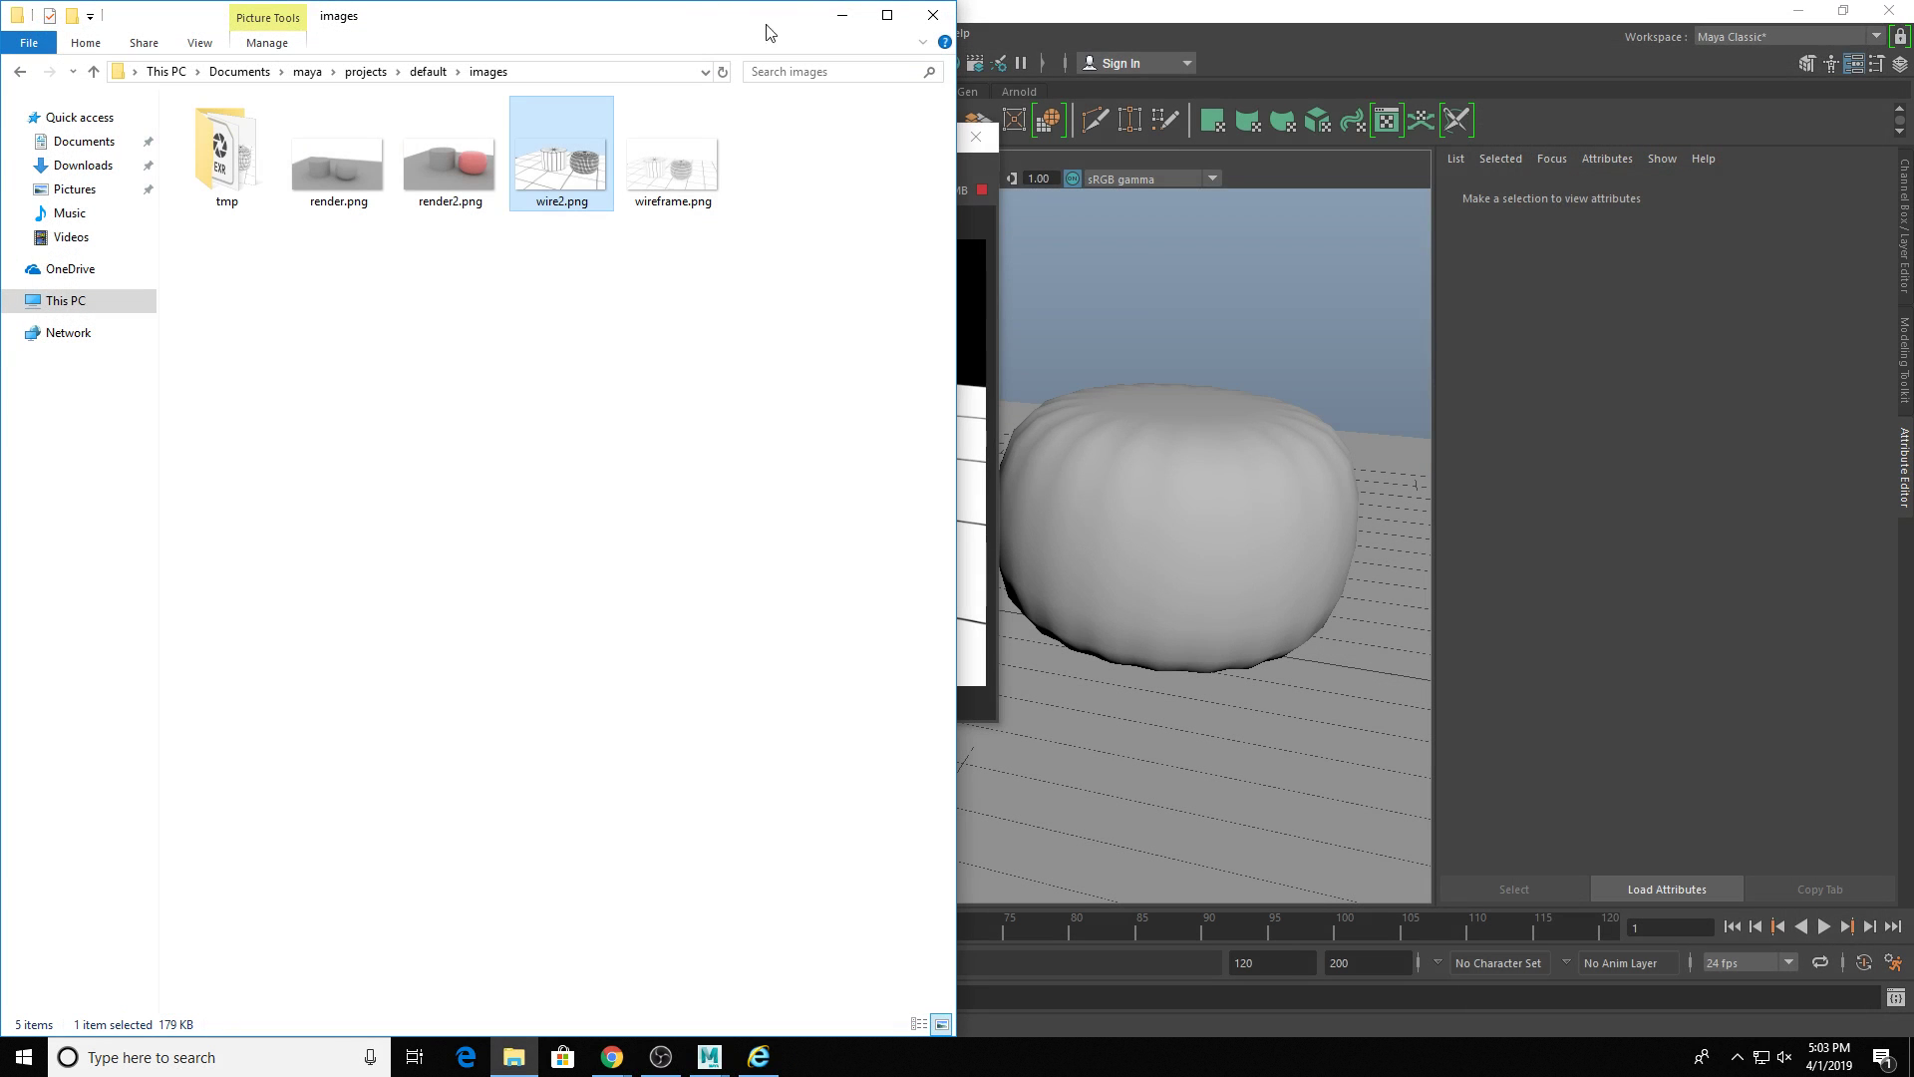
click(840, 14)
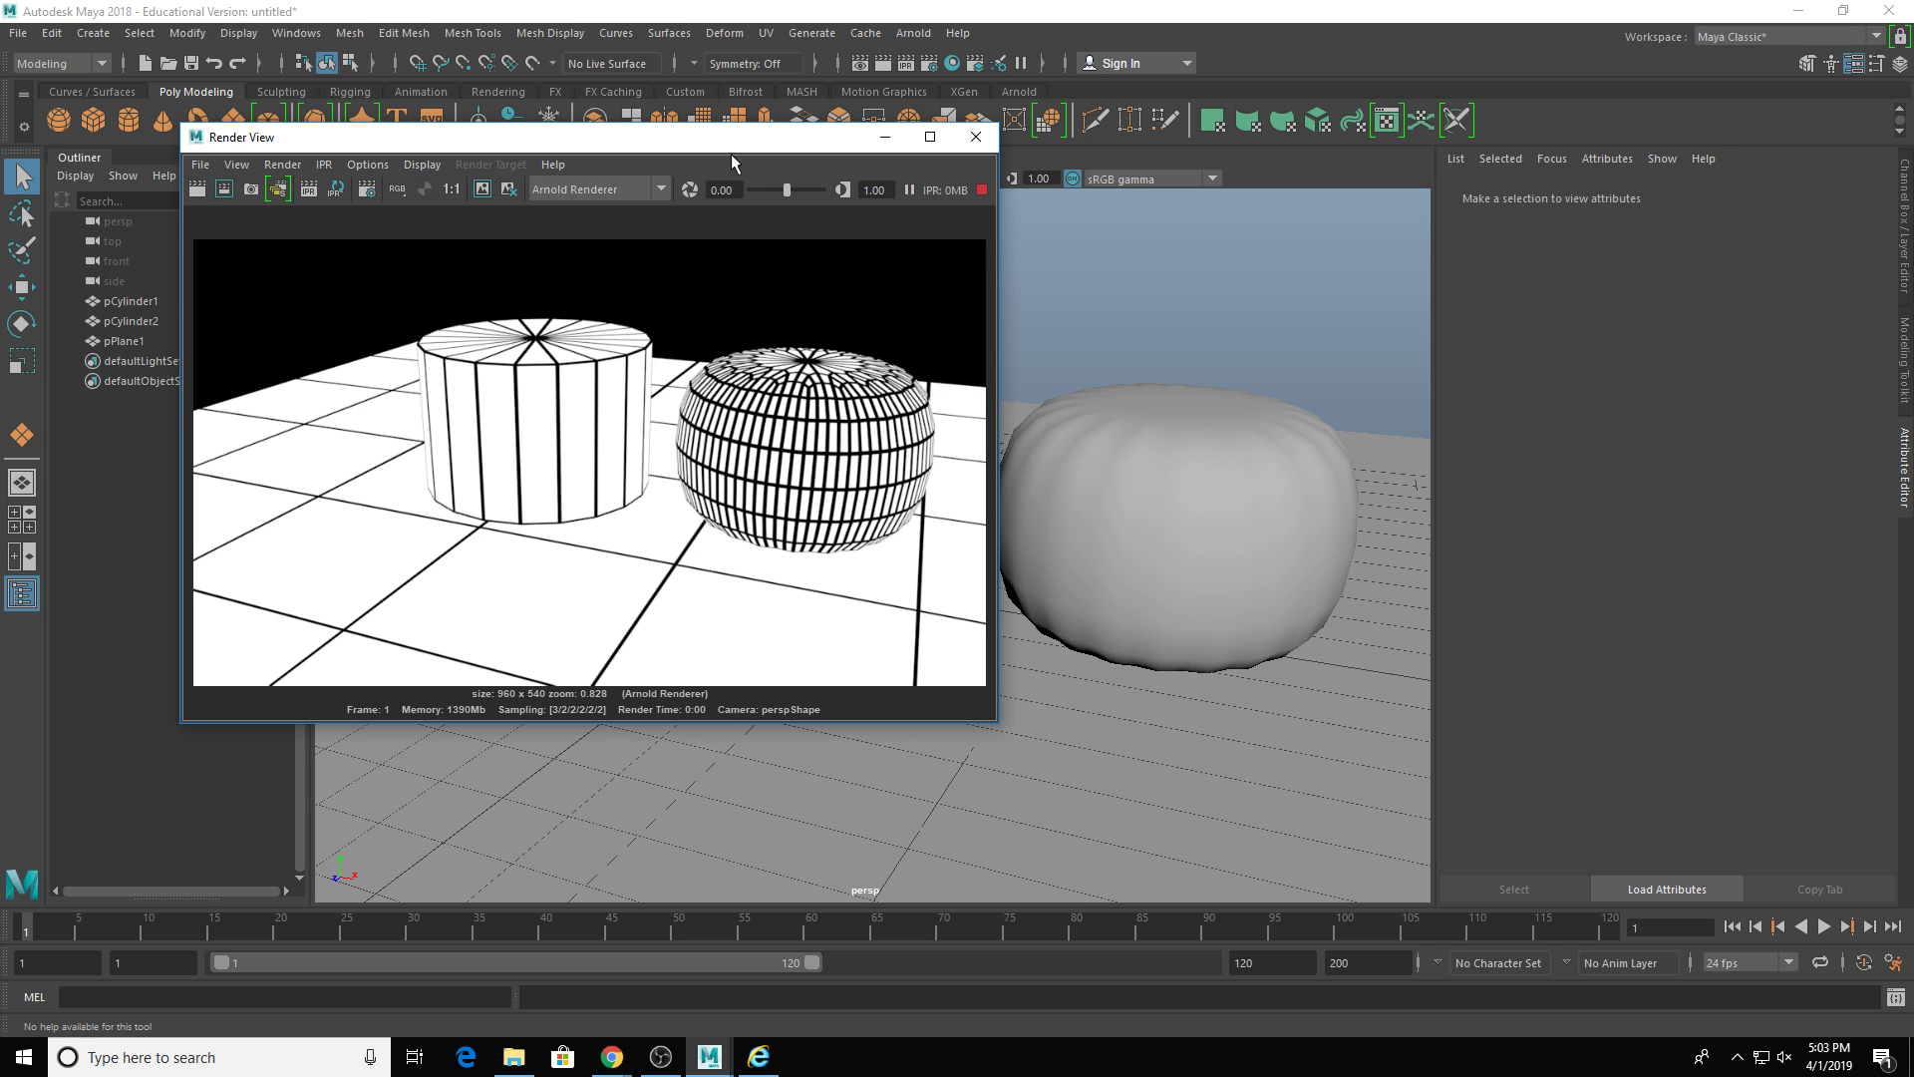
- Enable Wireframe on Shaded, then view pCylinder2 unsmoothed (1) and smoothed again (3)
mouse_move(722, 141)
mouse_down()
mouse_move(532, 166)
mouse_move(618, 363)
mouse_move(573, 287)
mouse_move(702, 366)
mouse_move(685, 513)
mouse_up()
click(678, 178)
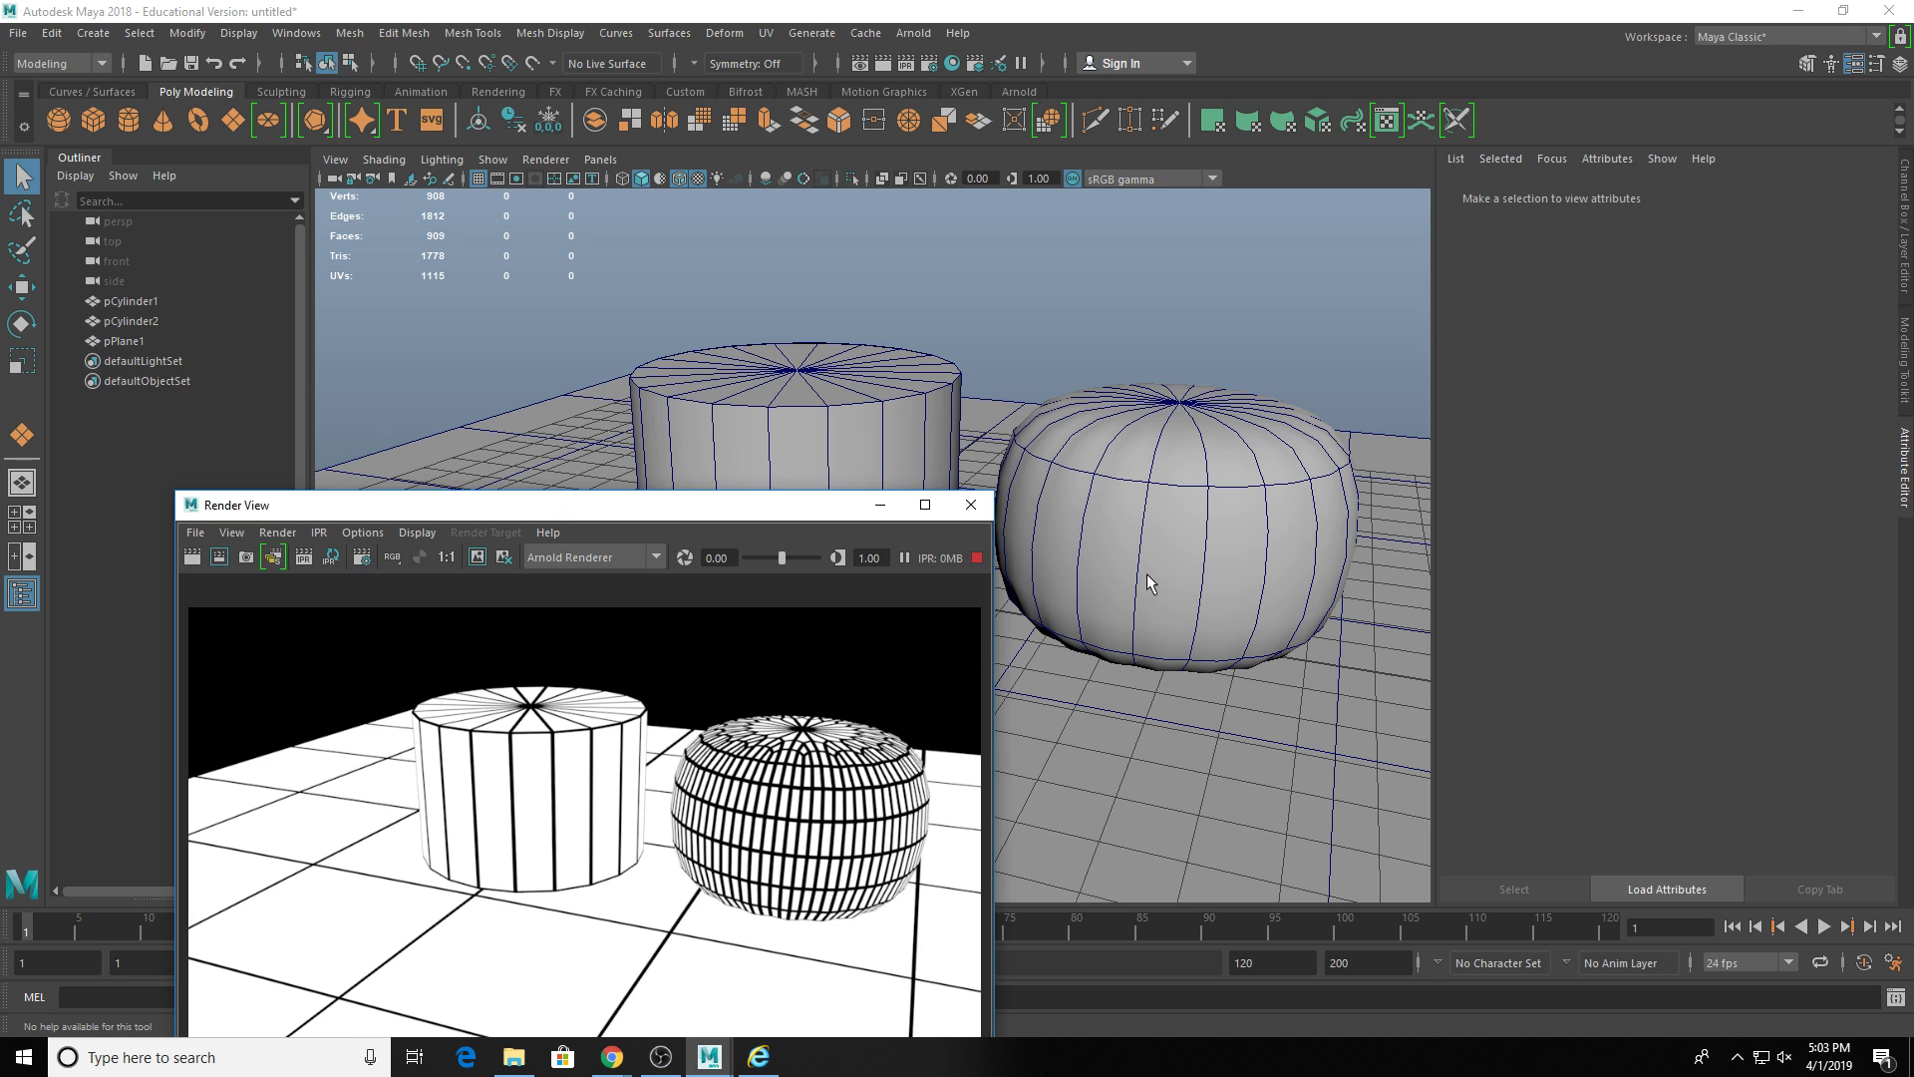
click(1091, 535)
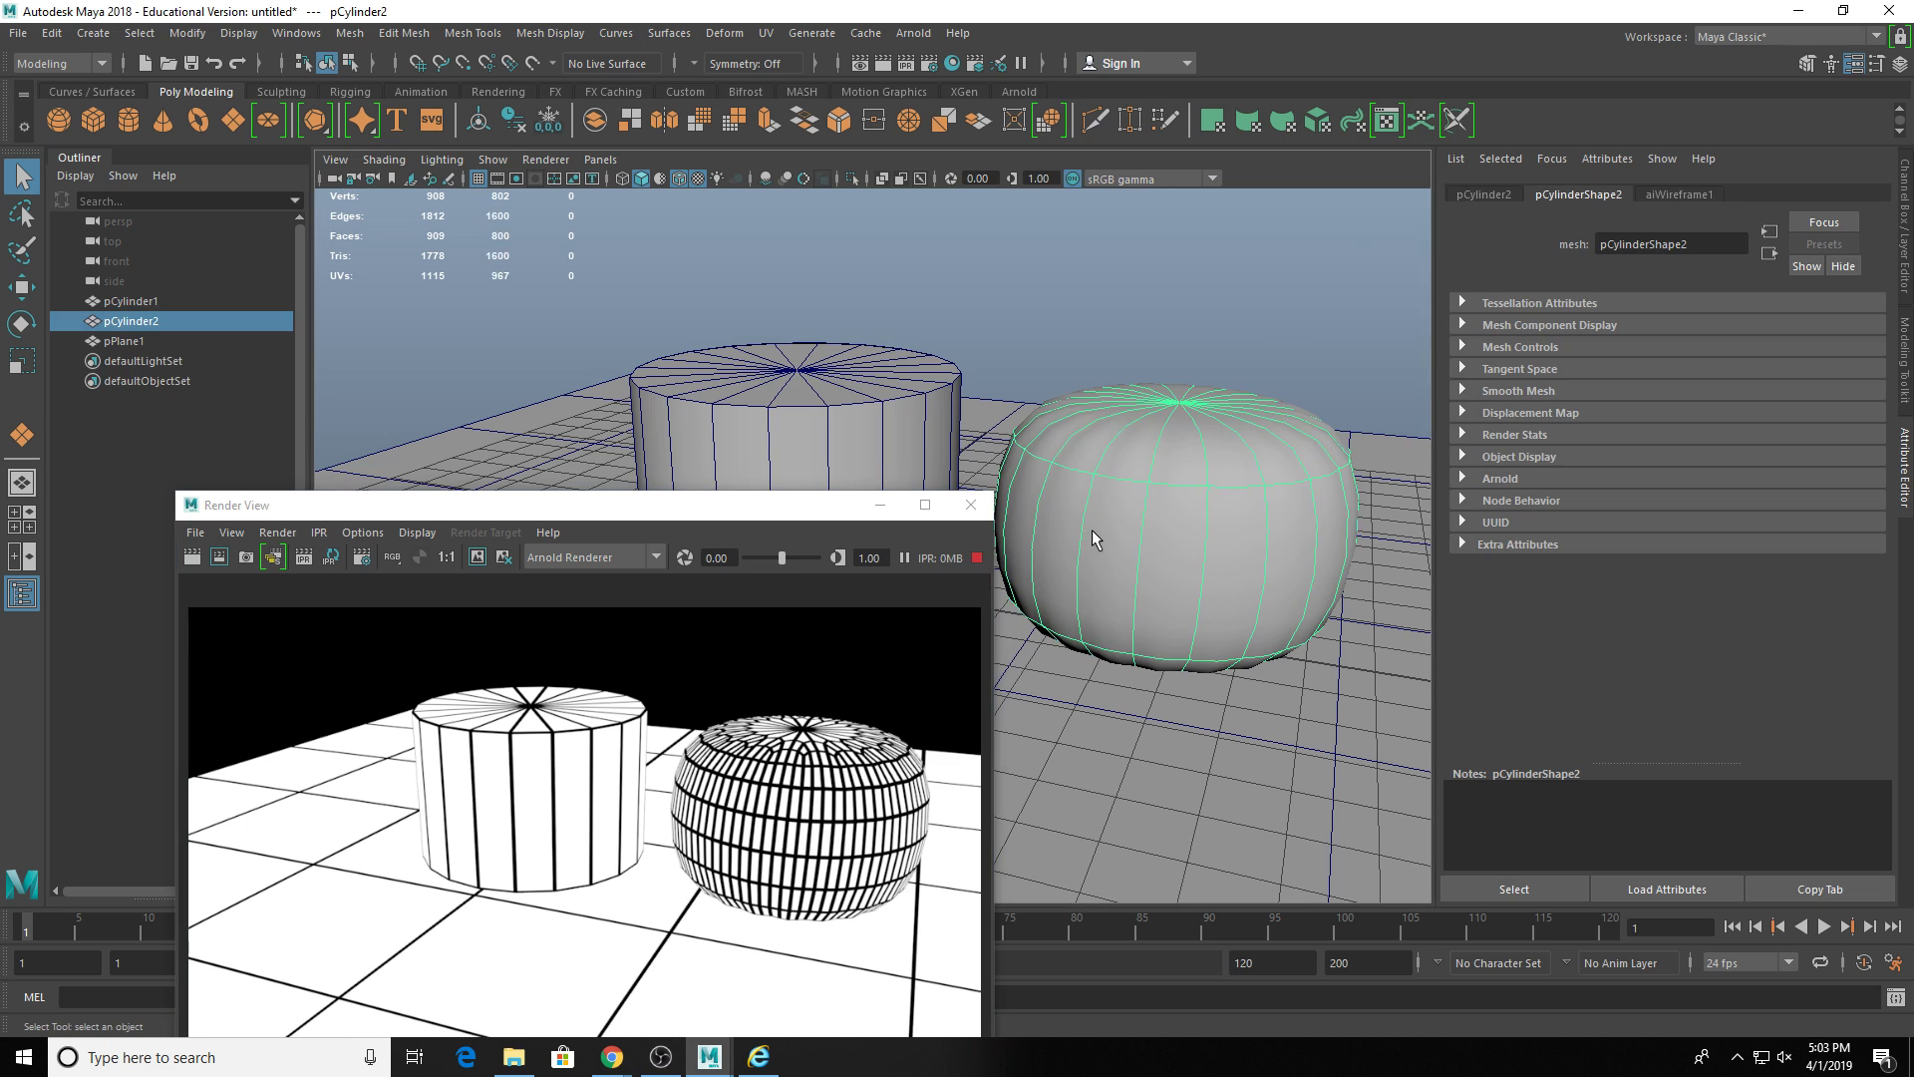
key(1)
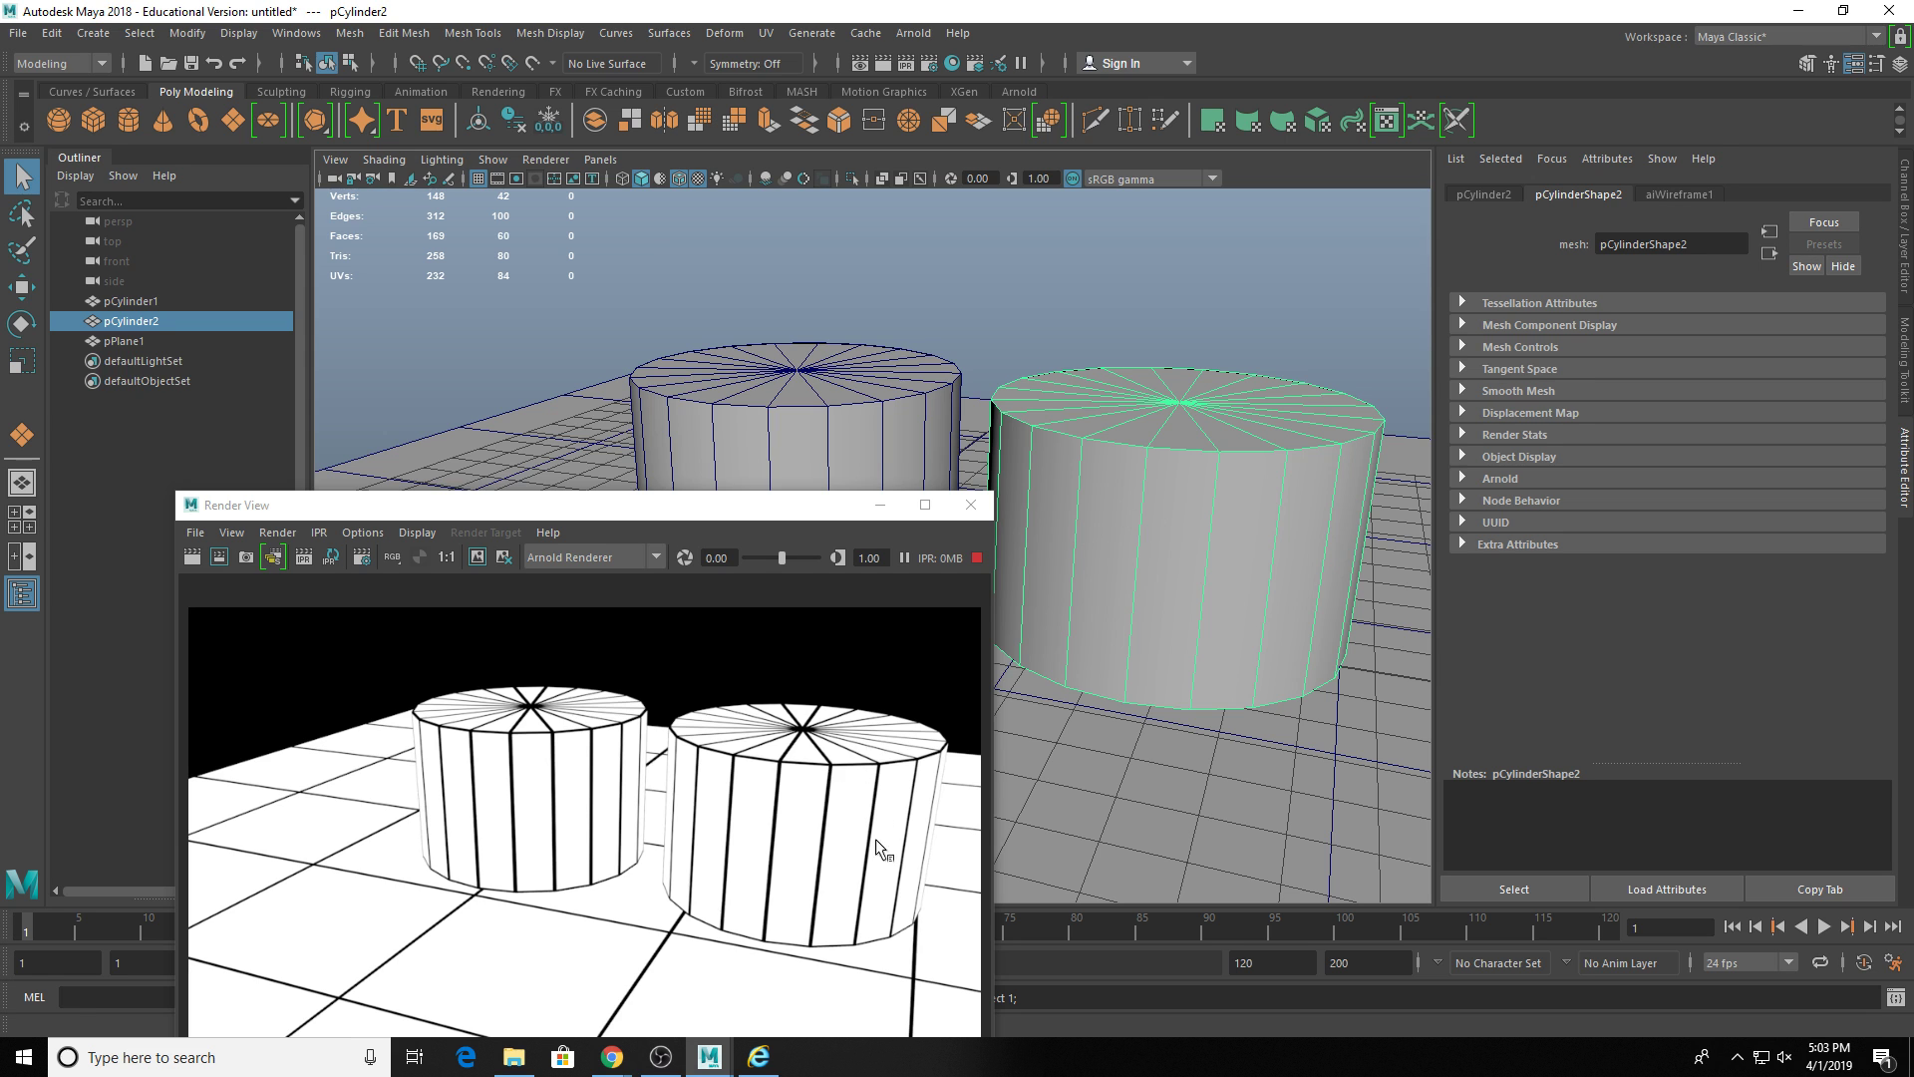
key(3)
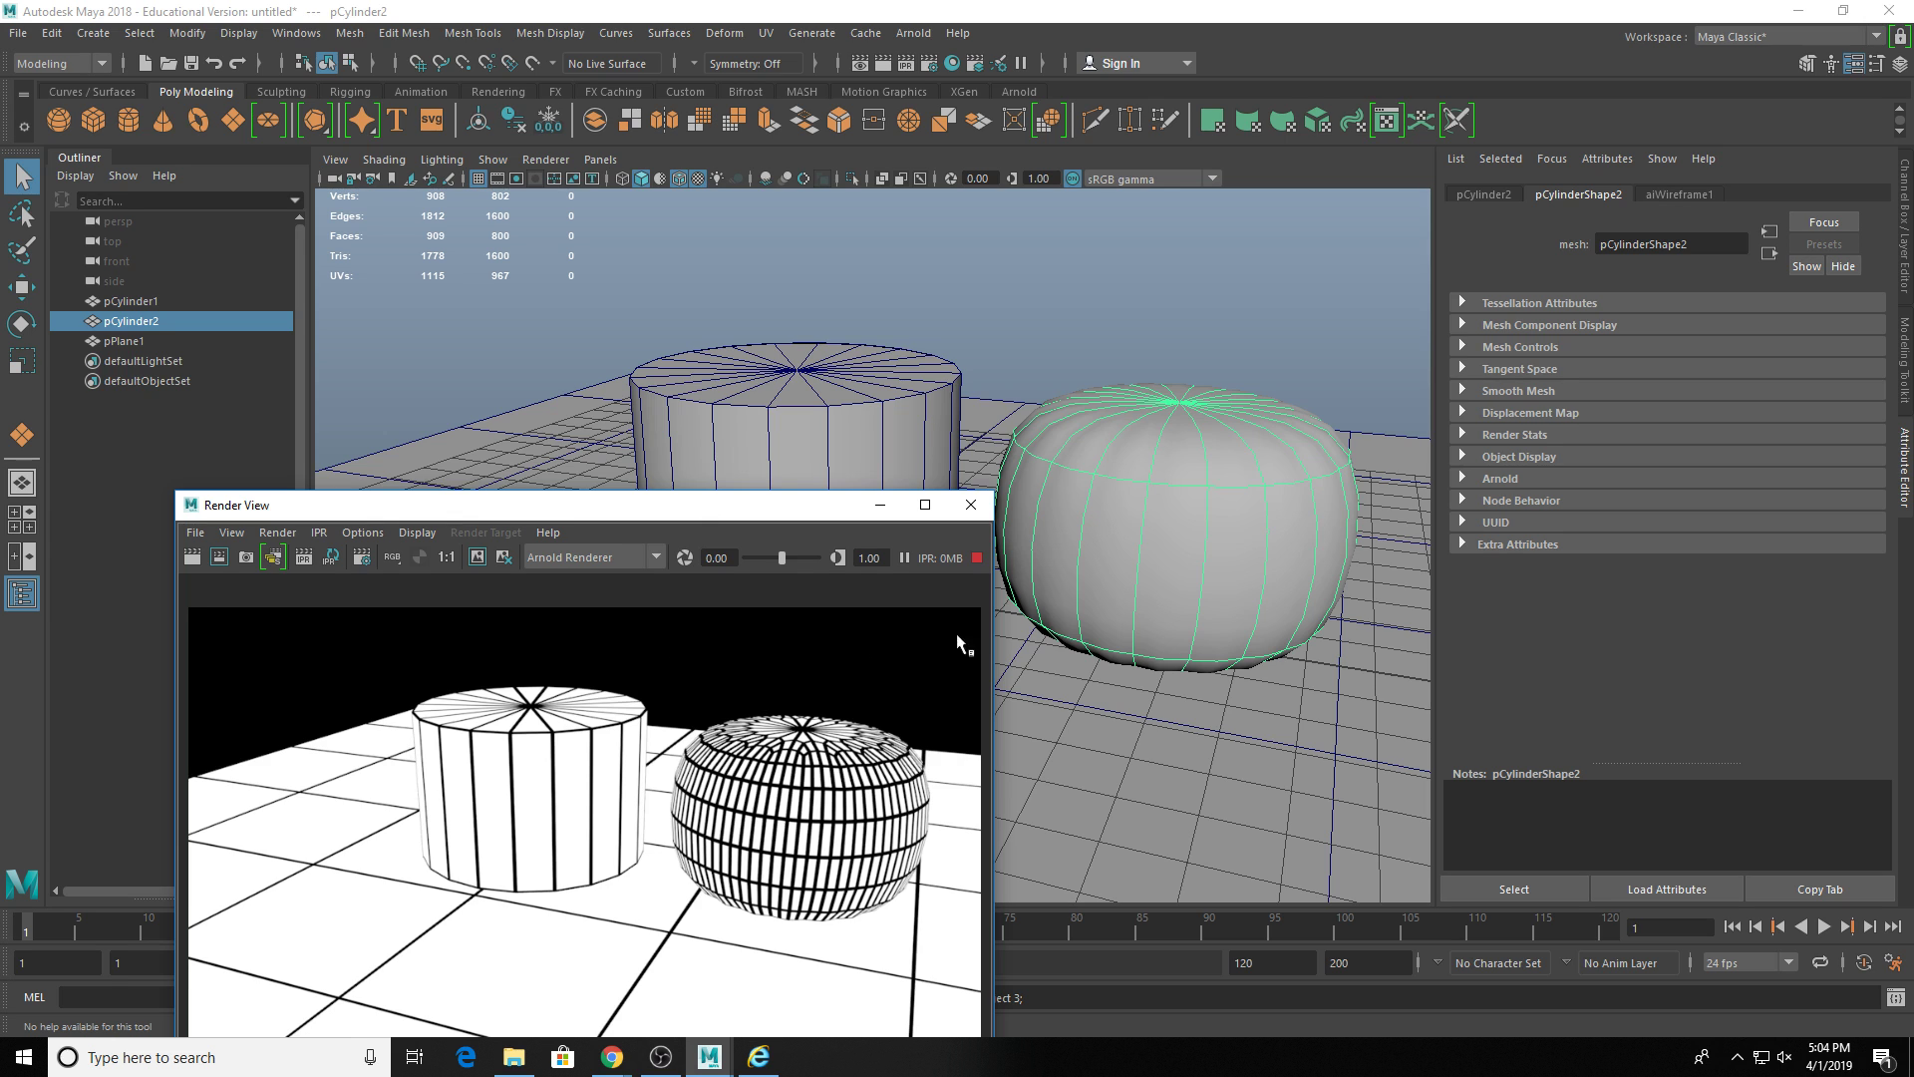
- Deselect everything and start a new Ctrl+N scene, discarding the unsaved cylinder scene
click(1035, 327)
key(ctrl+n)
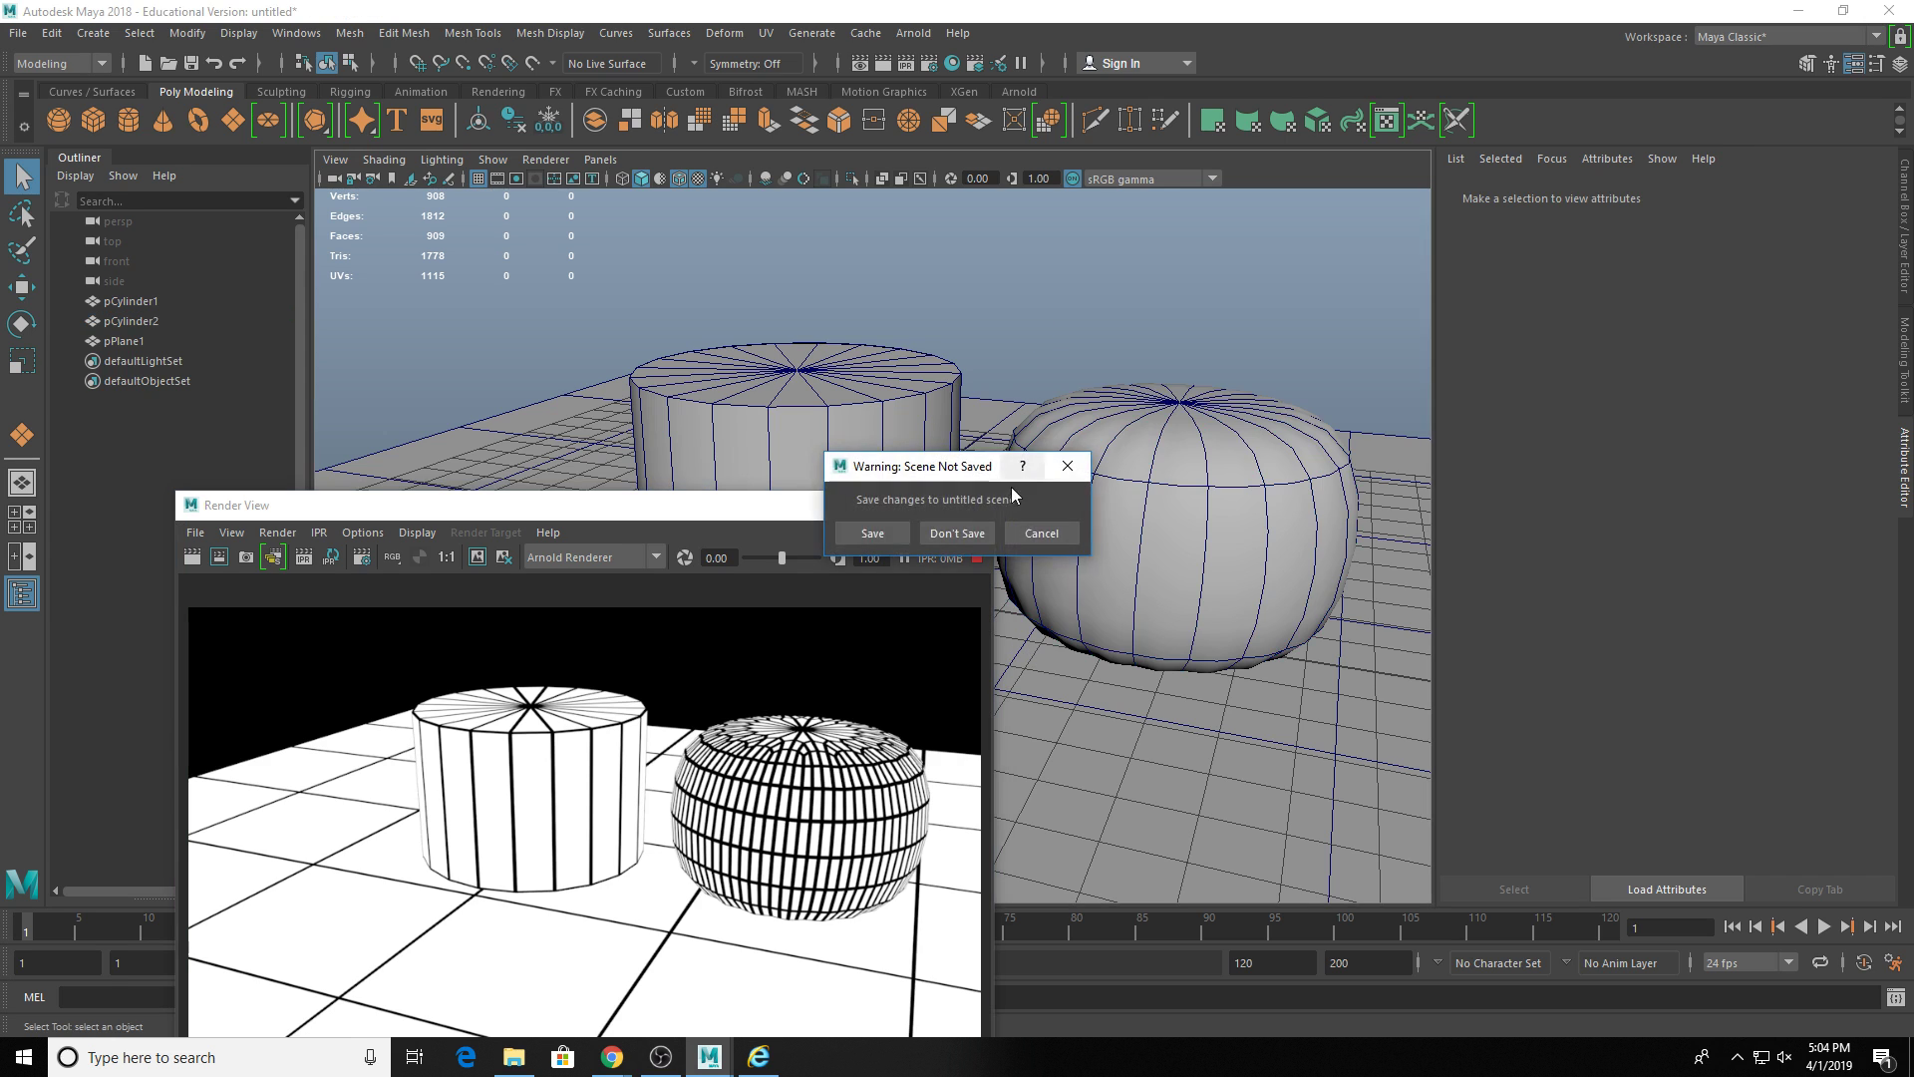
click(957, 532)
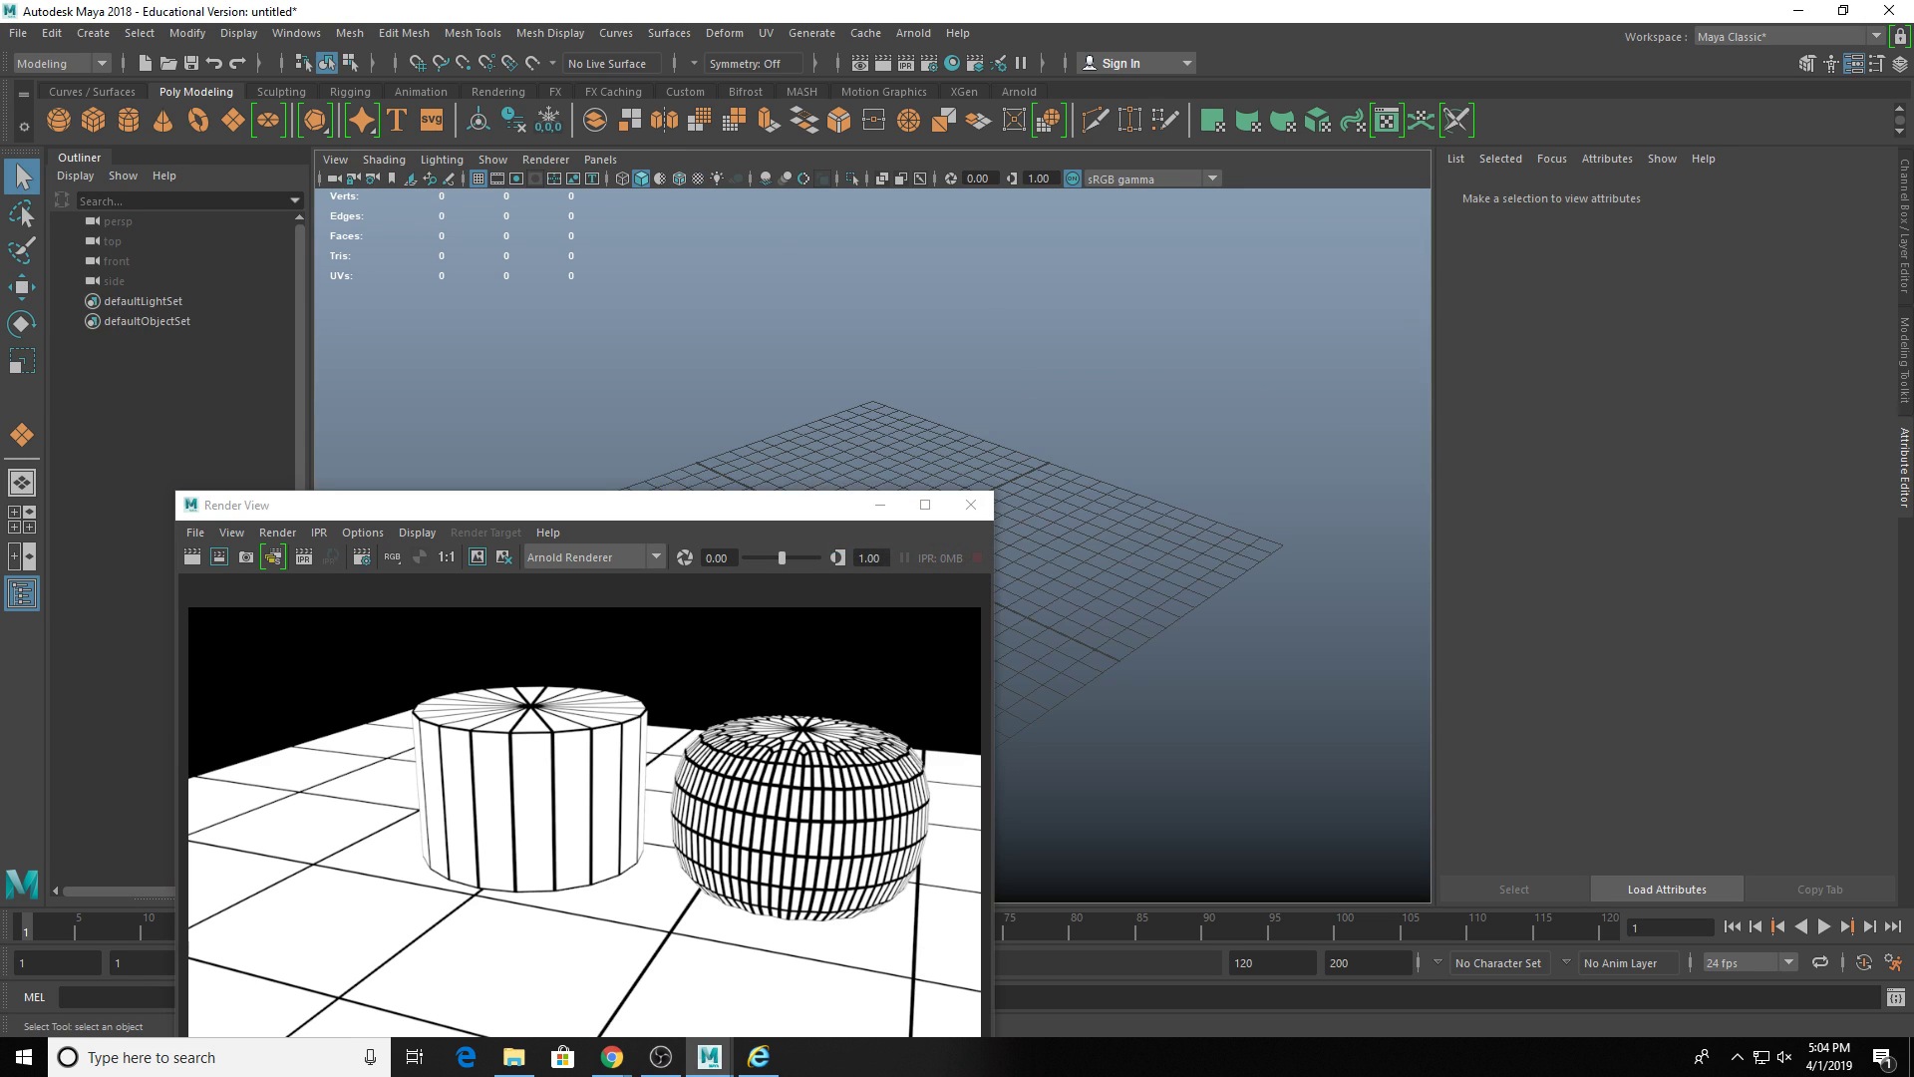
key(alt+Tab)
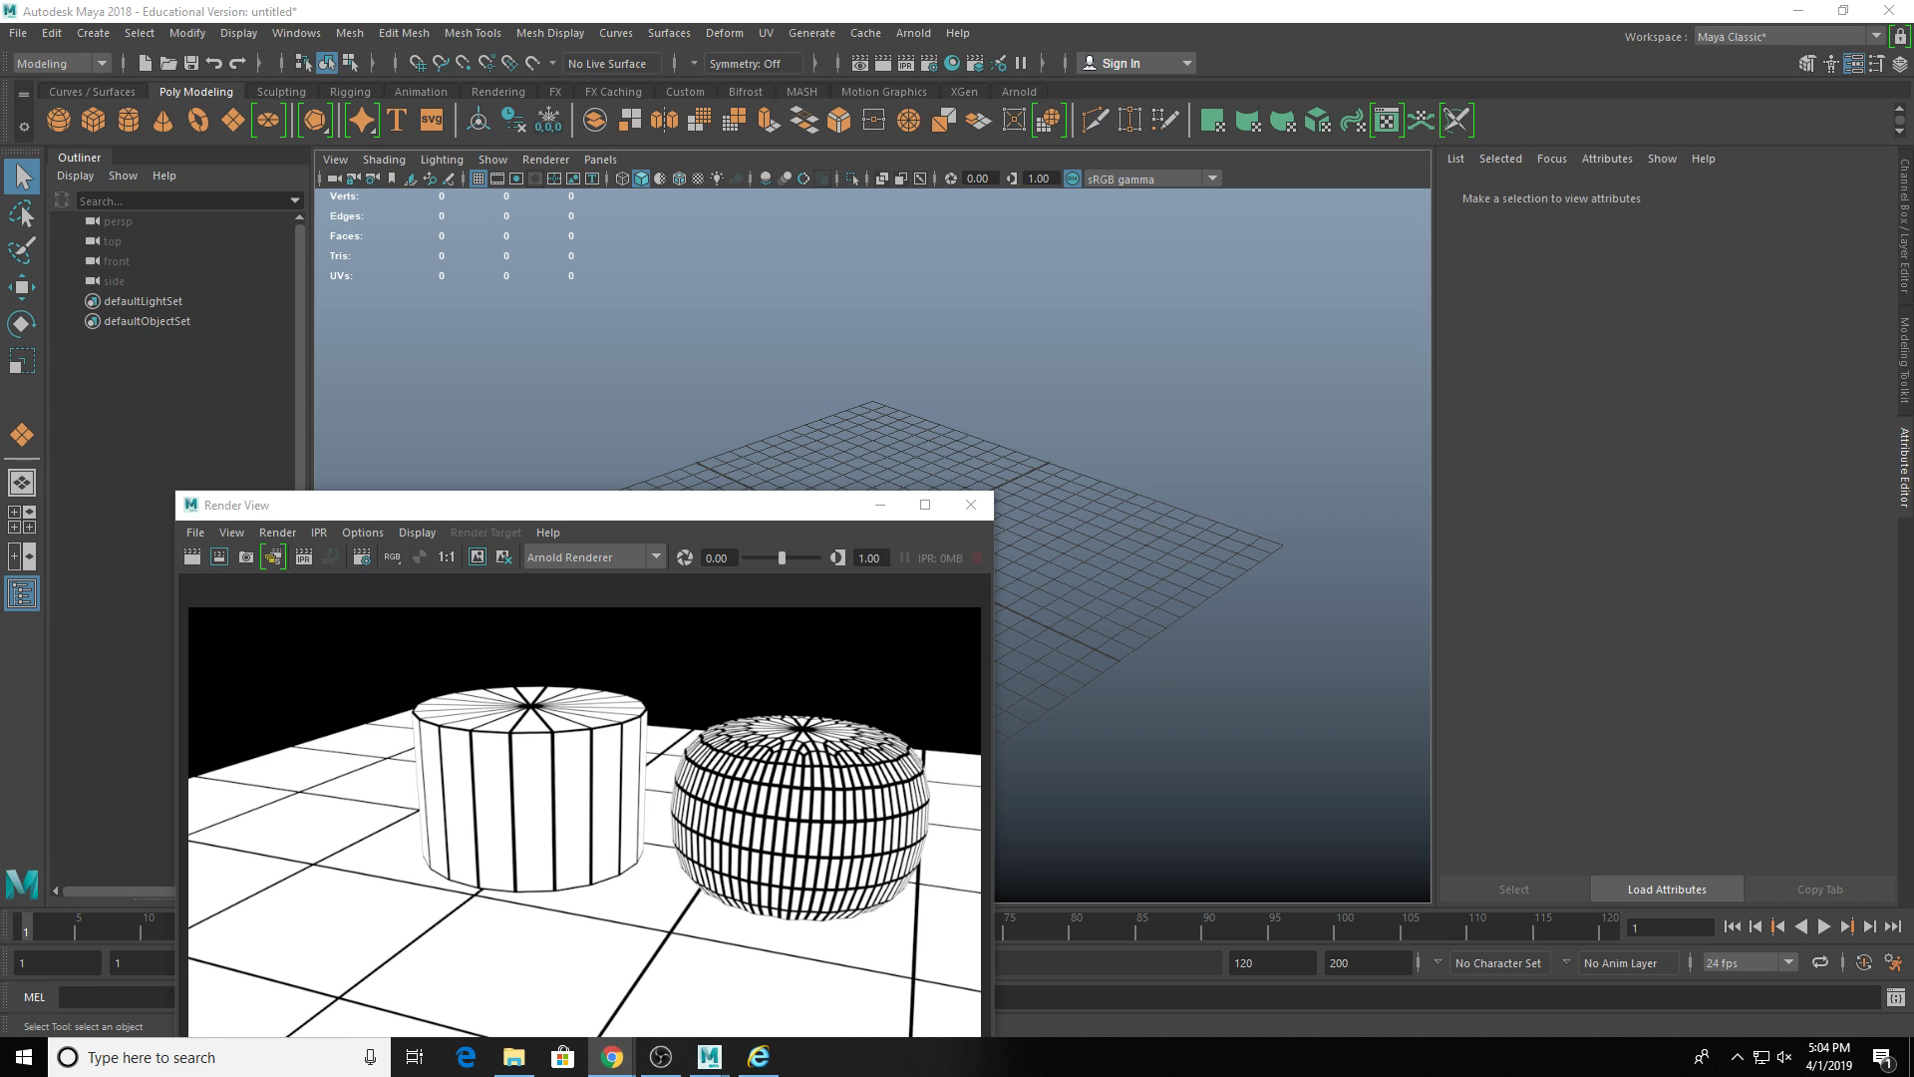